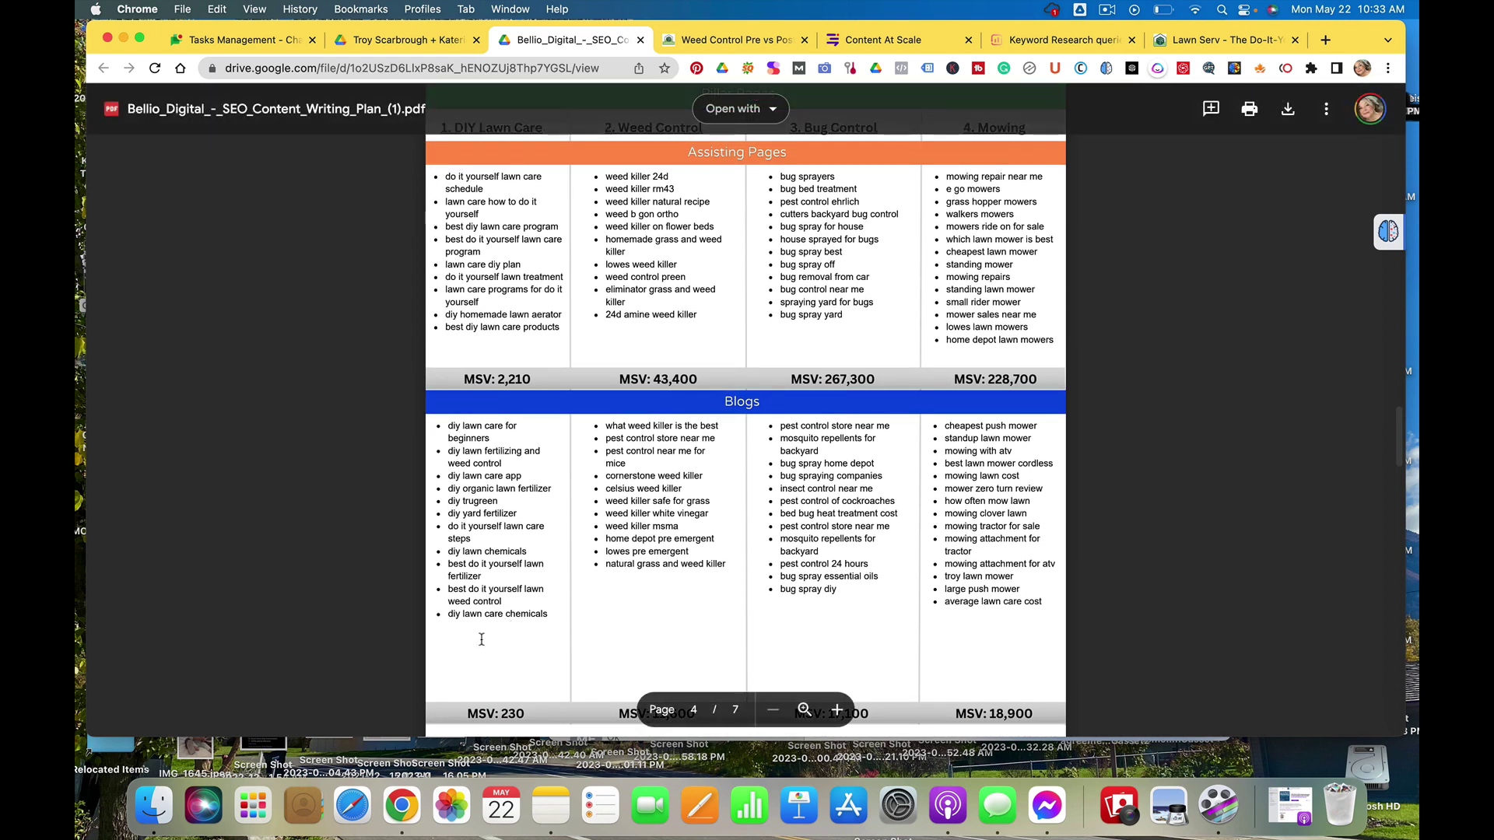
# Copy the keyword "diy lawn care for beginners" from the Blogs list under DIY Lawn Care in the content plan PDF
pyautogui.scroll(2, 525, 544)
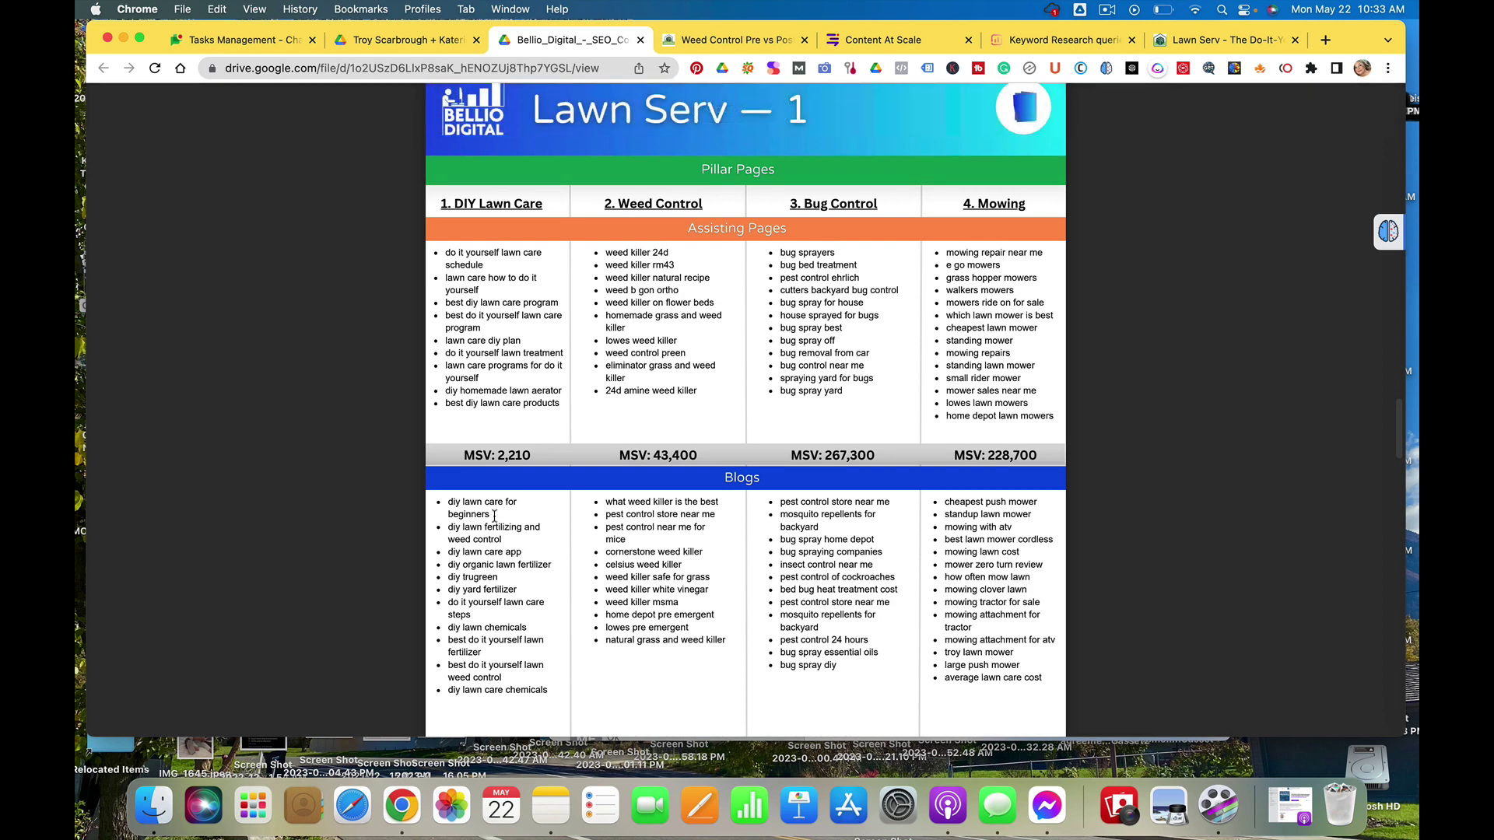
pyautogui.moveTo(495, 516); pyautogui.dragTo(451, 504)
pyautogui.press('super+c')
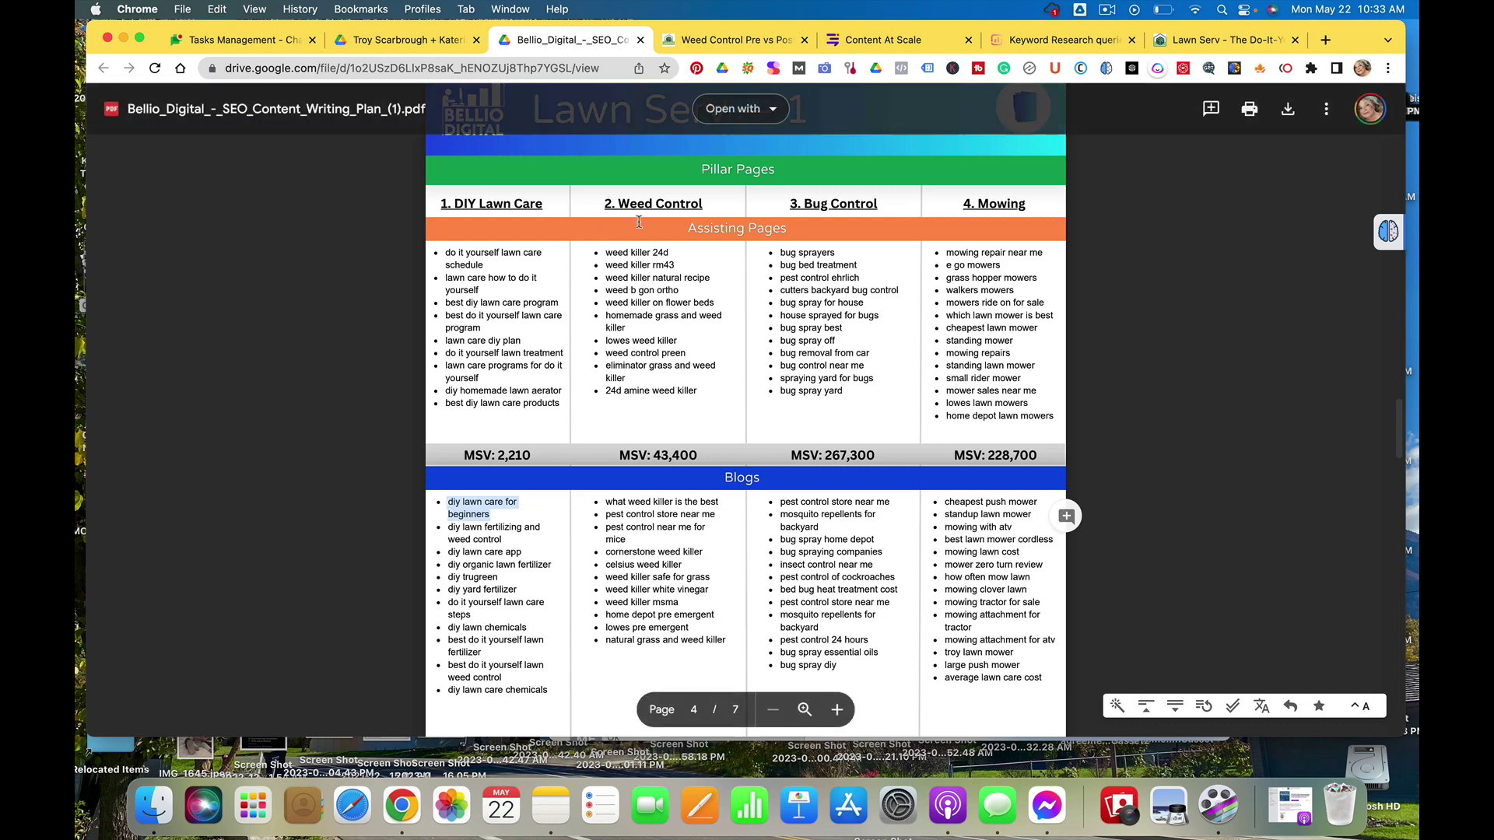
# Switch to Surfer and create a United States keyword research for "diy lawn care for beginners"
pyautogui.click(1075, 41)
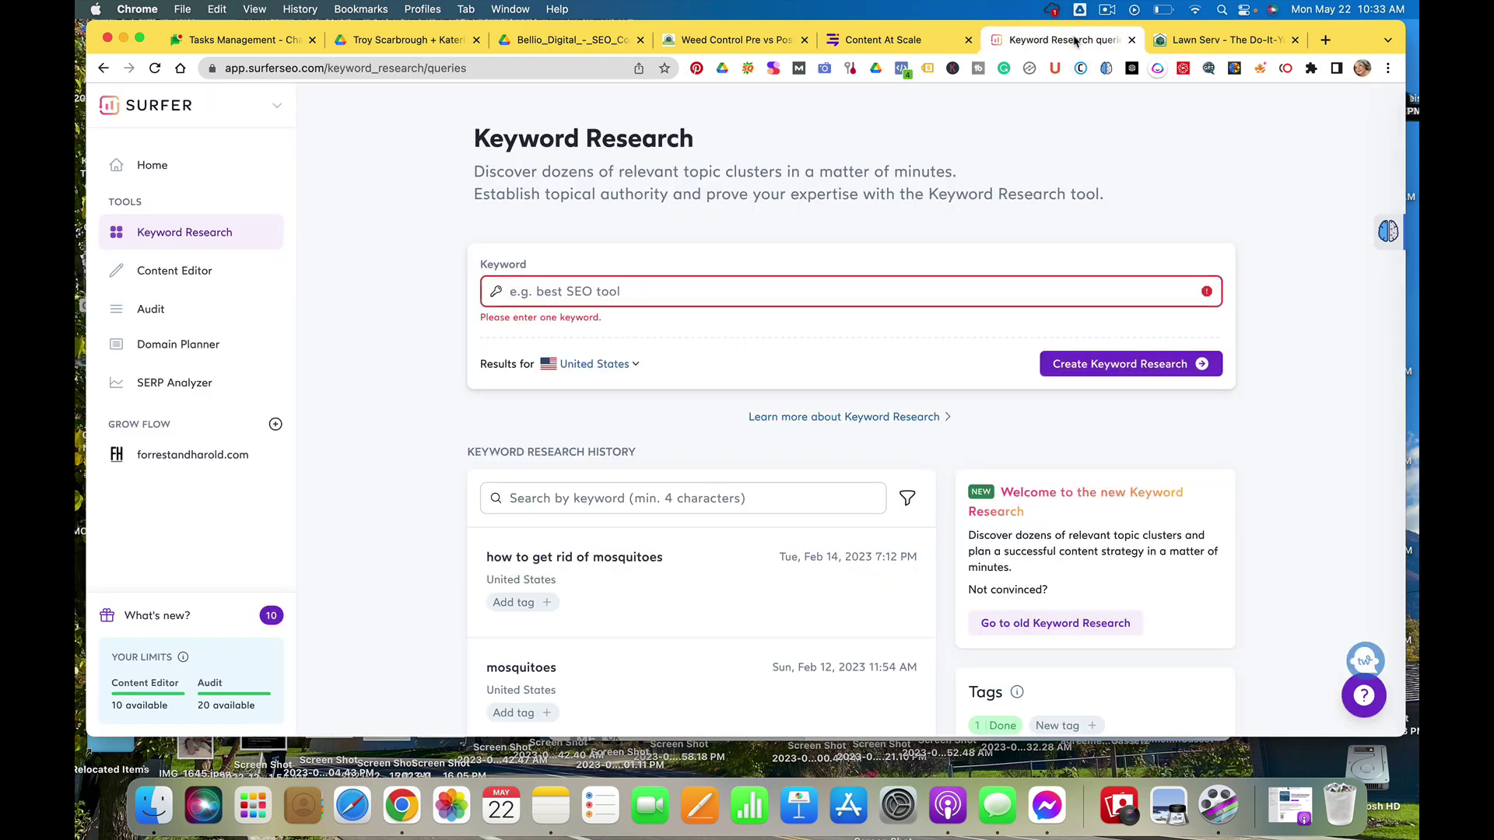
pyautogui.click(615, 292)
pyautogui.press('super+v')
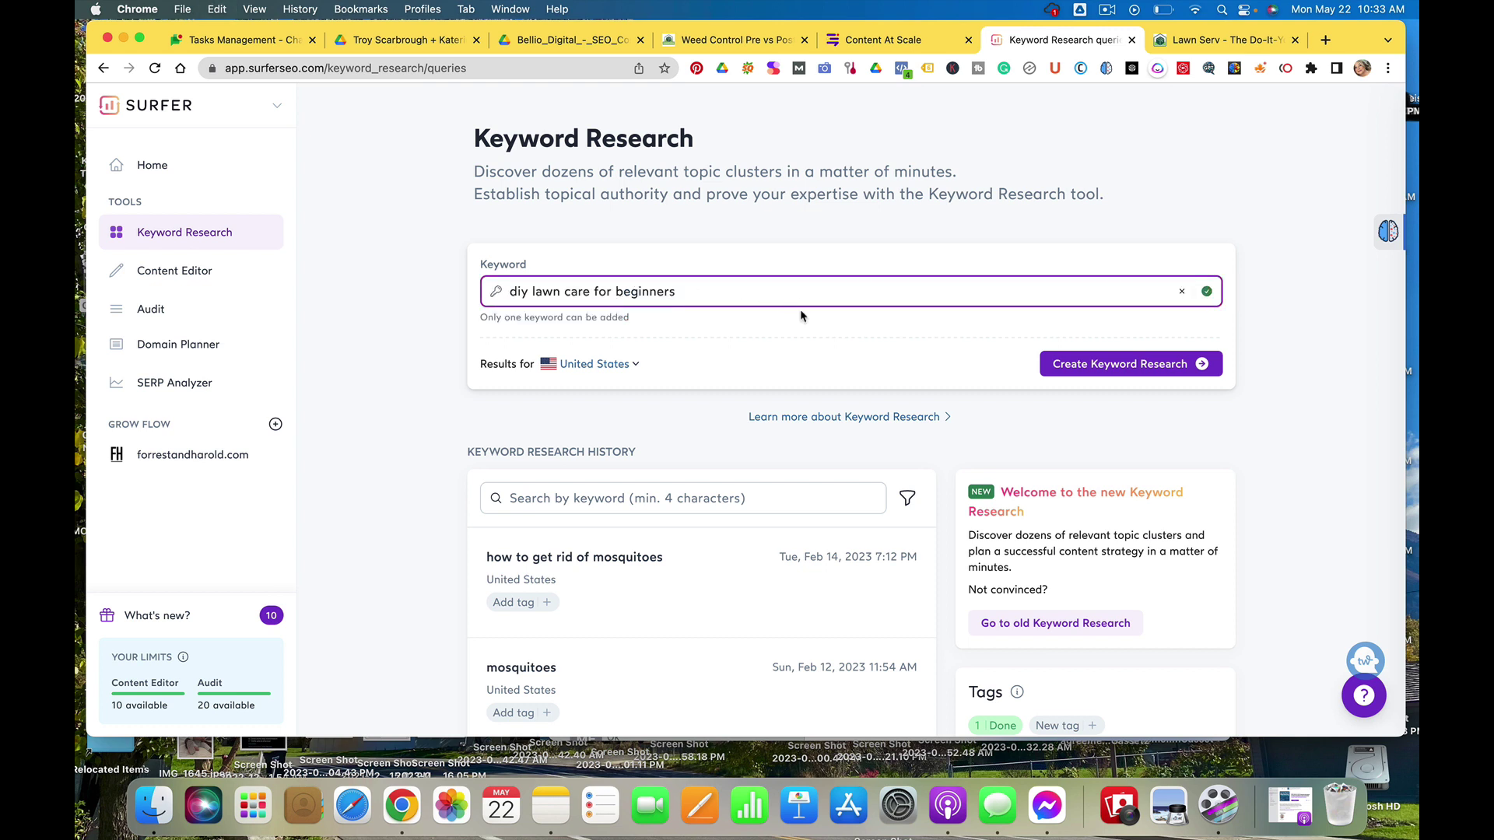
pyautogui.click(1077, 364)
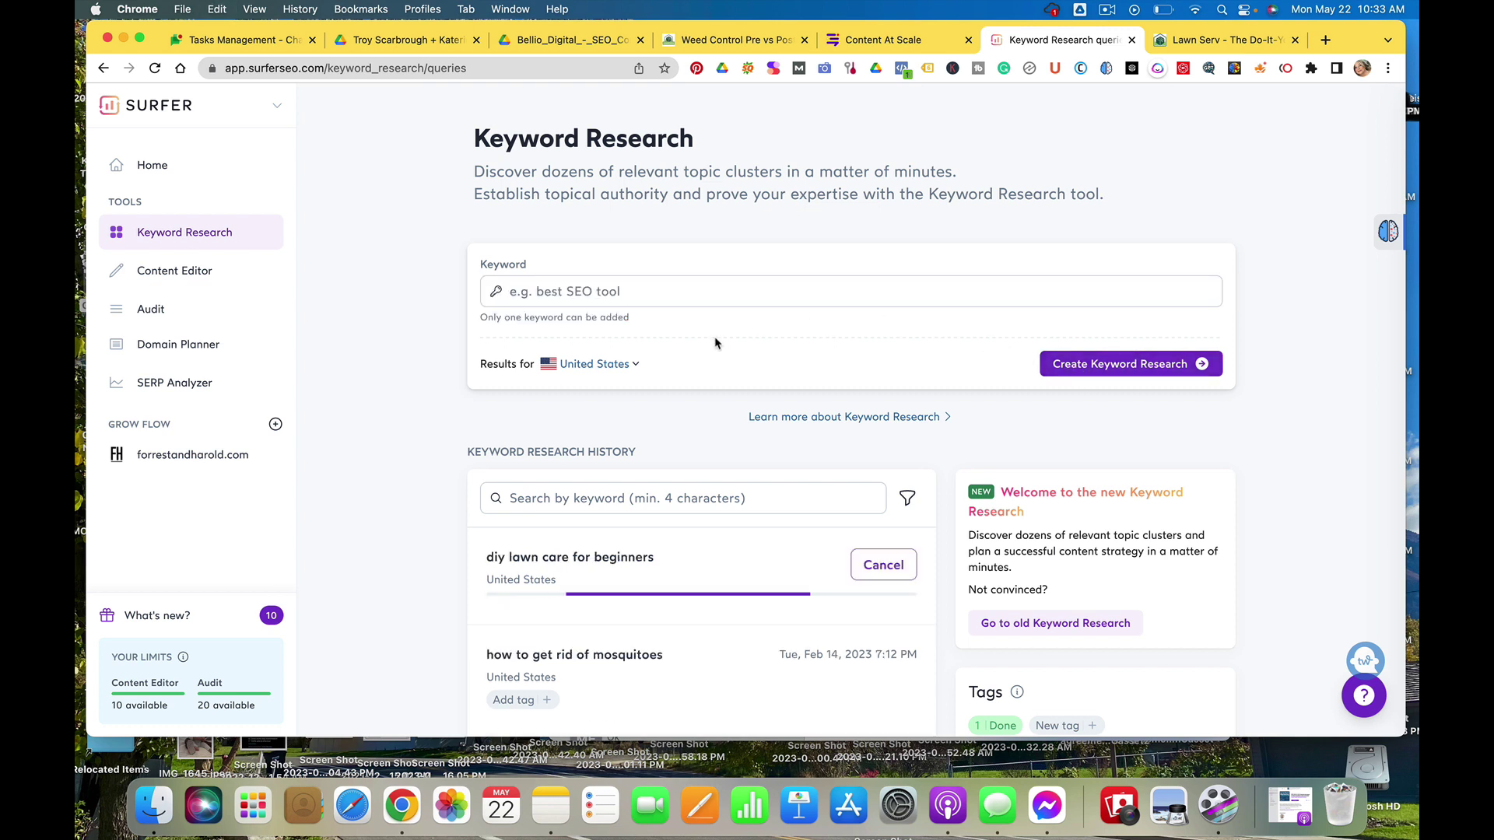
pyautogui.scroll(-5, 776, 387)
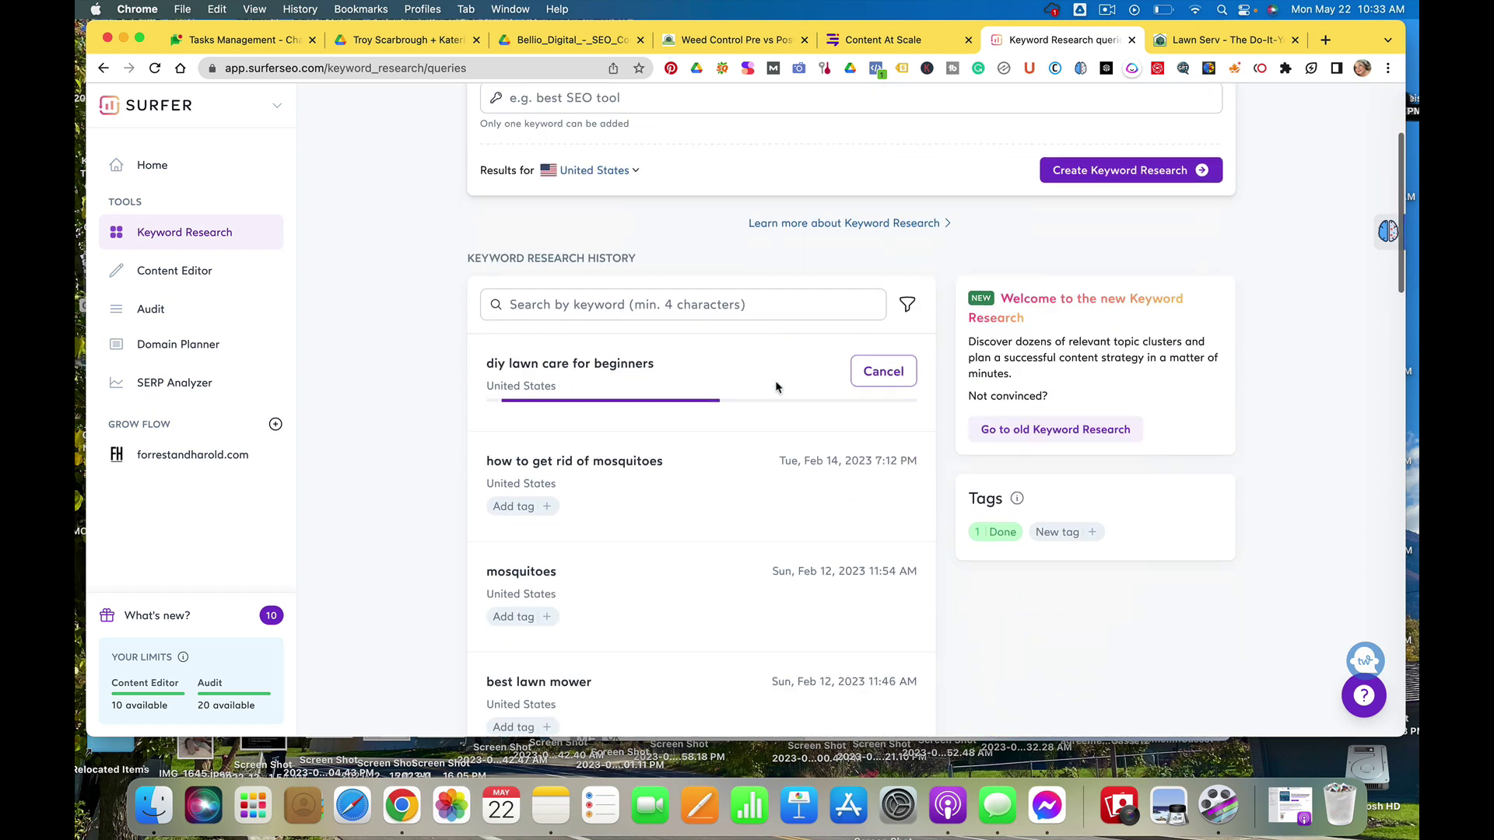
pyautogui.scroll(1, 776, 387)
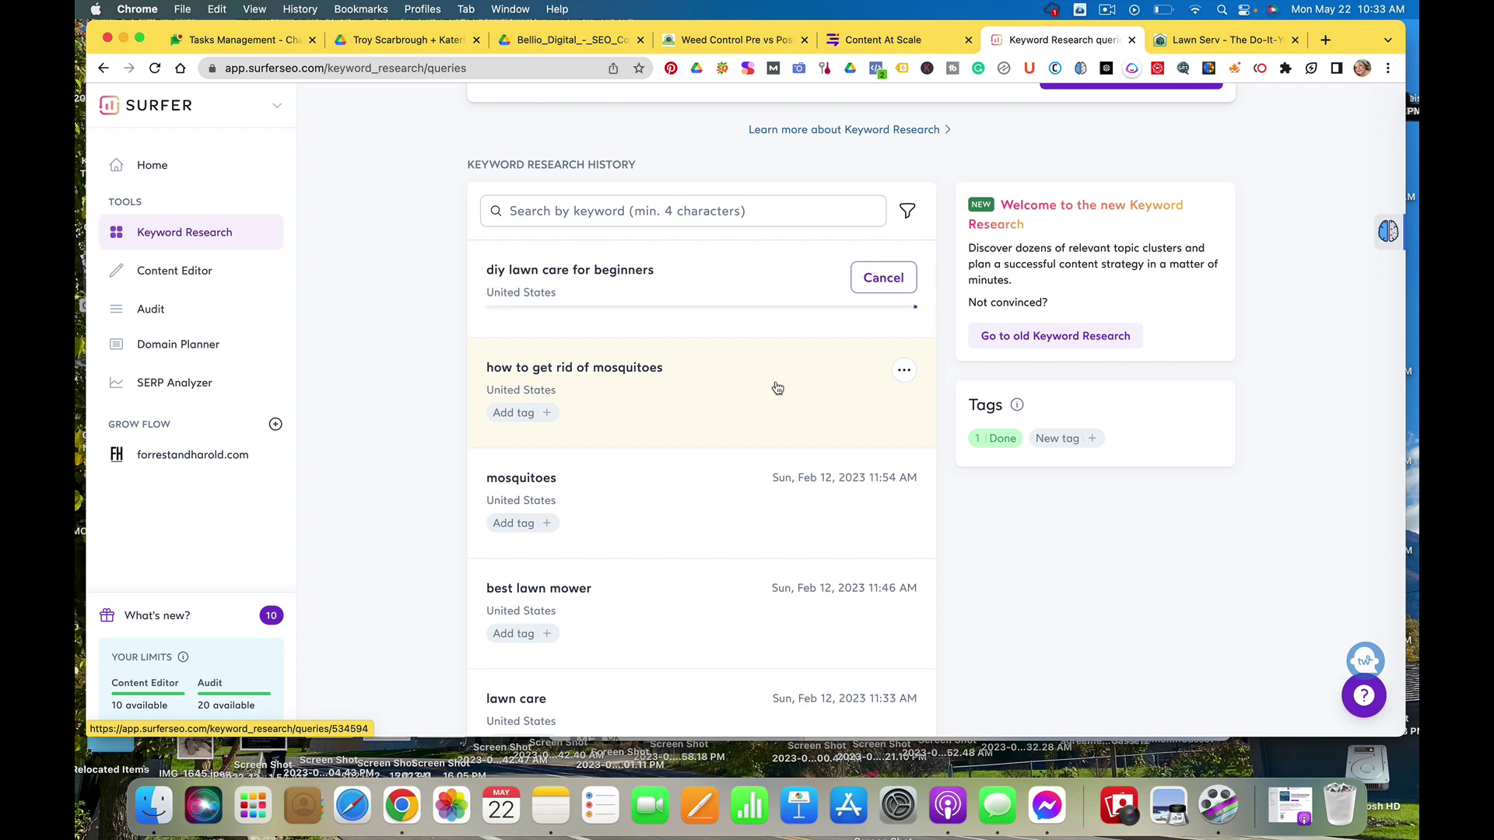
pyautogui.scroll(1, 776, 387)
pyautogui.scroll(2, 775, 387)
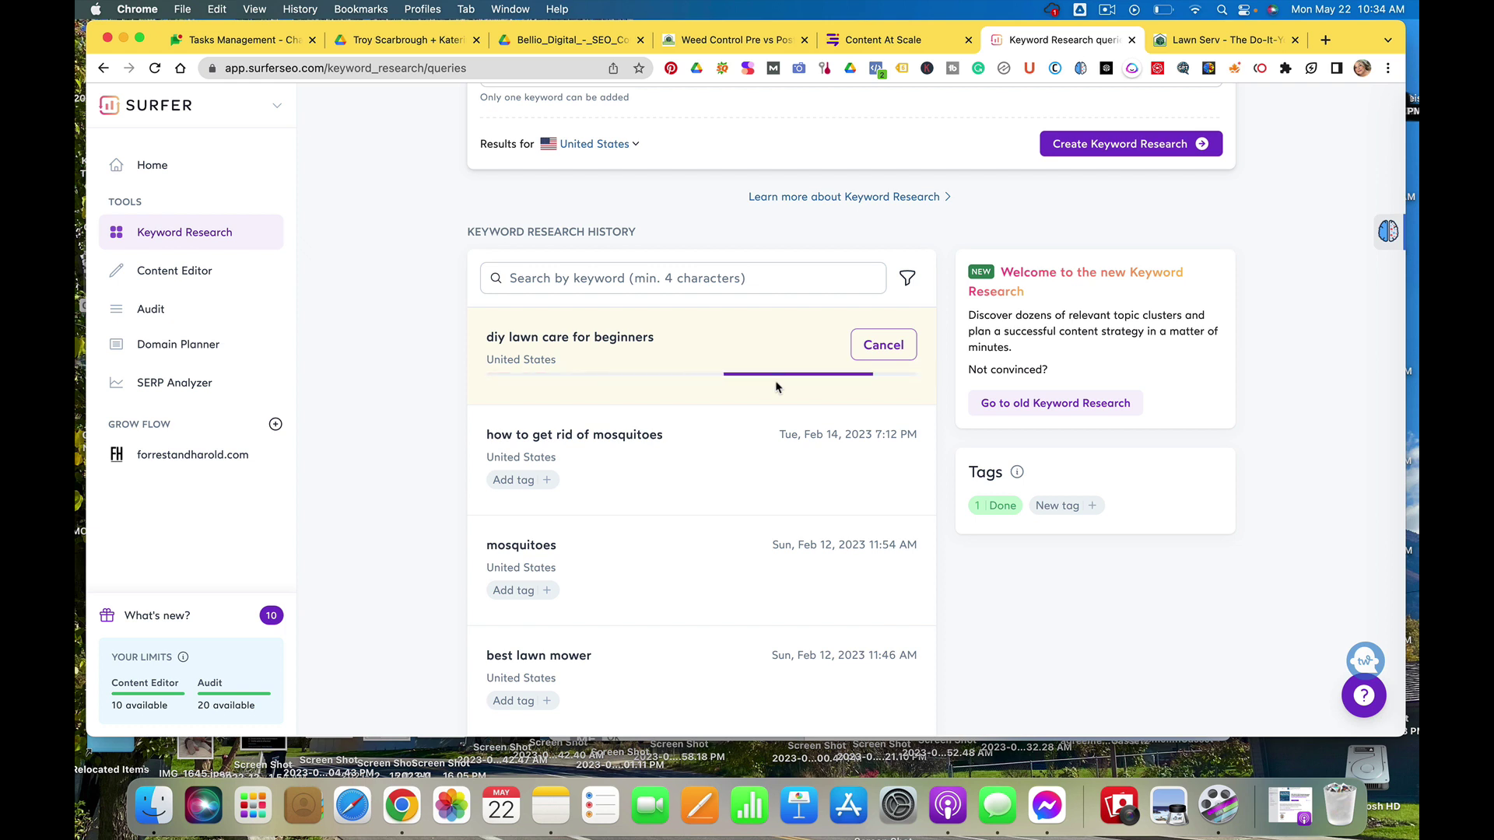
pyautogui.scroll(3, 776, 385)
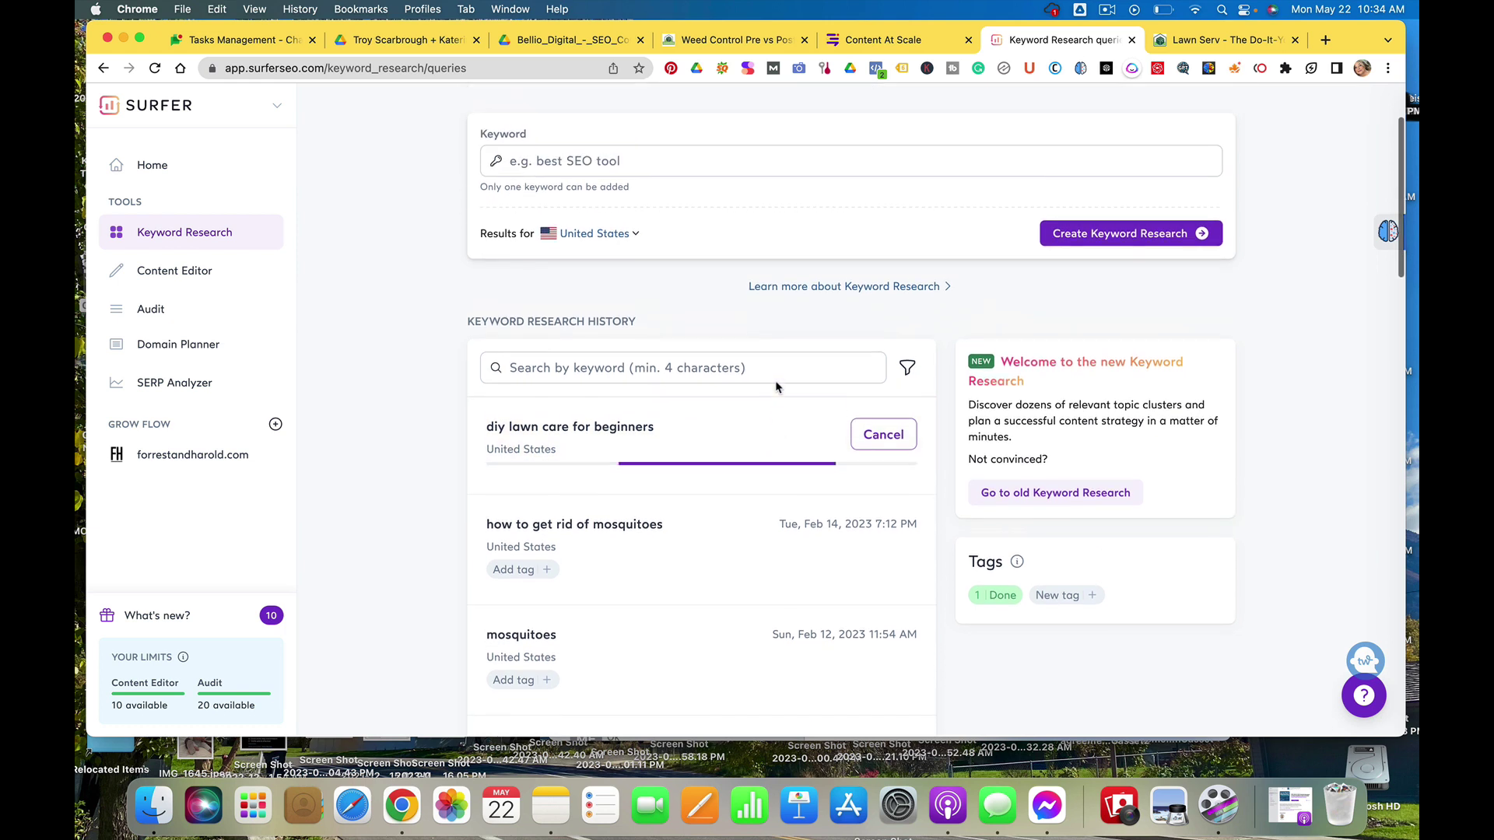
pyautogui.scroll(1, 776, 382)
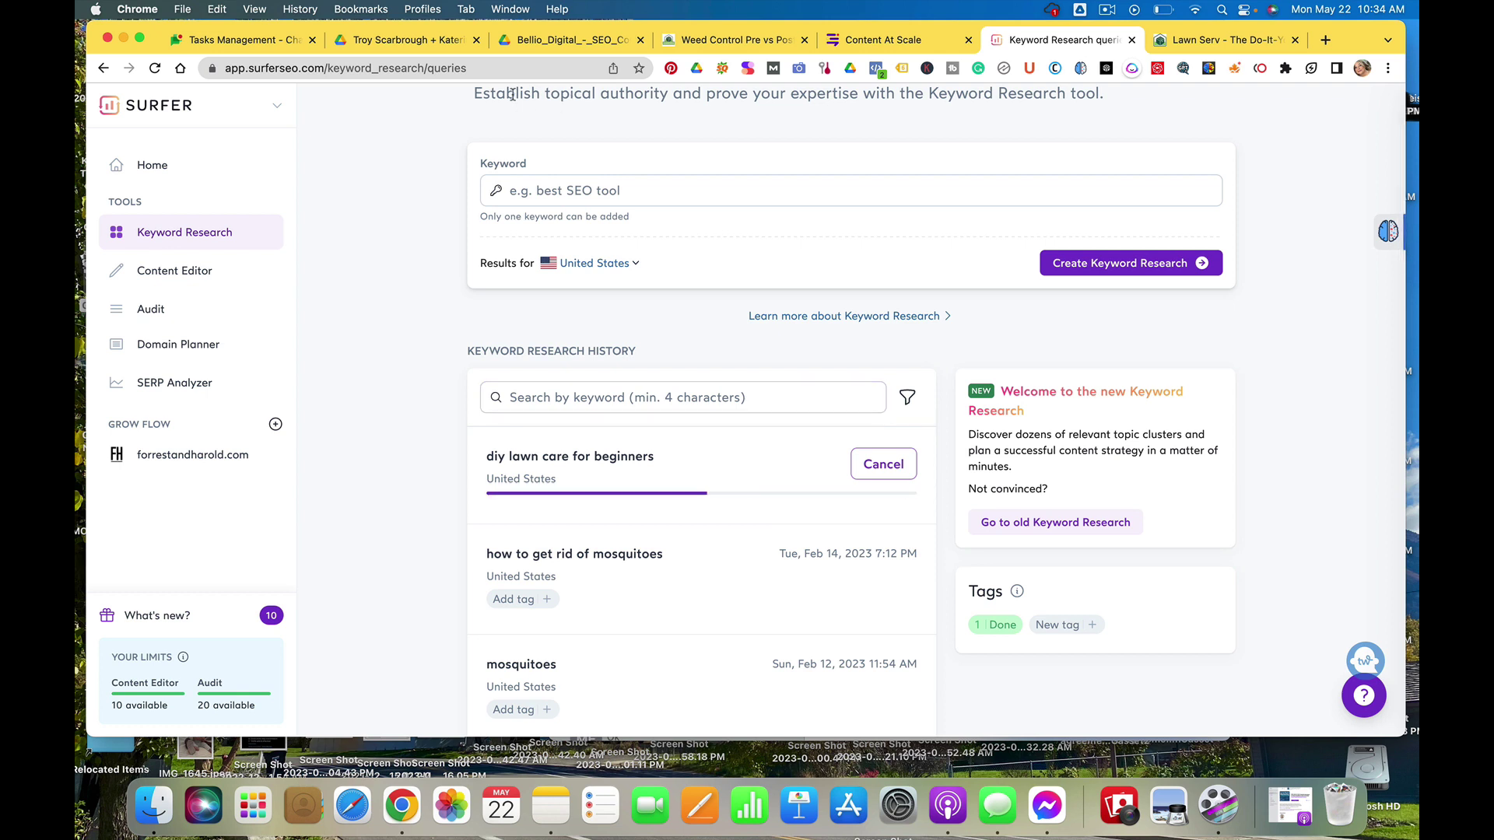
# Copy the keyword "diy lawn care for beginners" from the research history and open a new incognito window
pyautogui.tripleClick(644, 457)
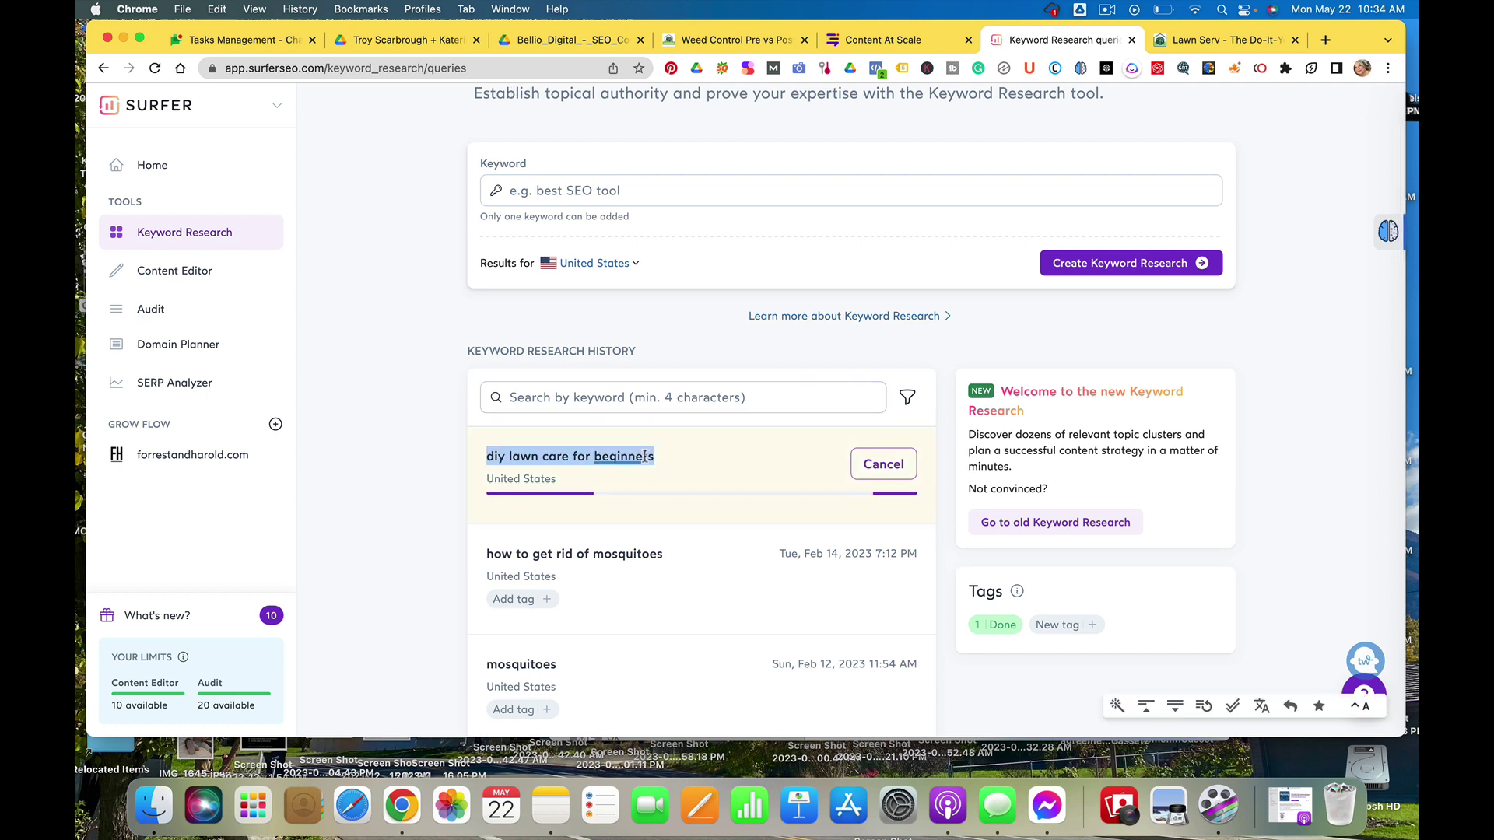
pyautogui.click(449, 437)
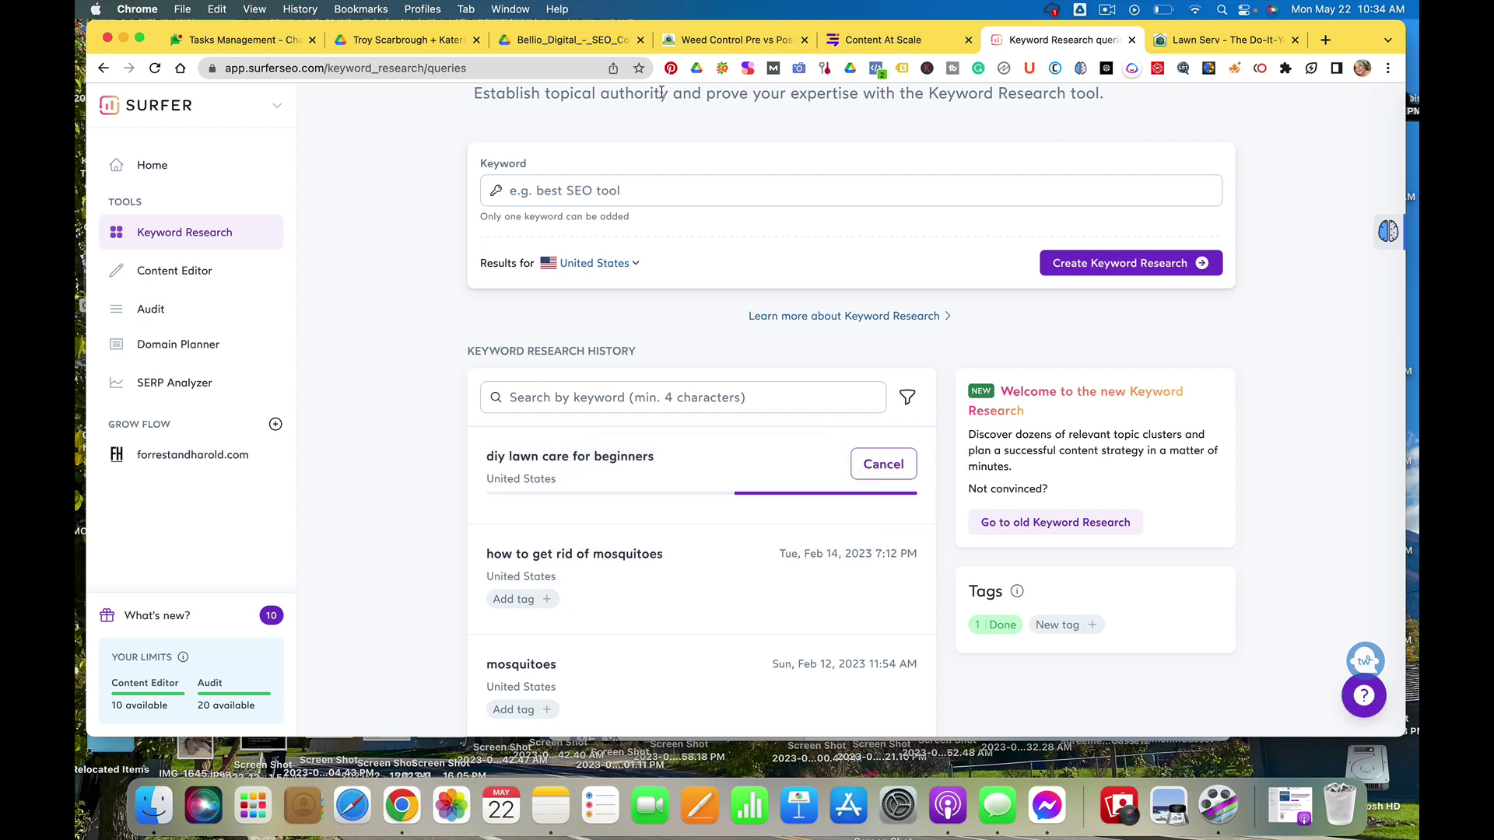
pyautogui.click(182, 8)
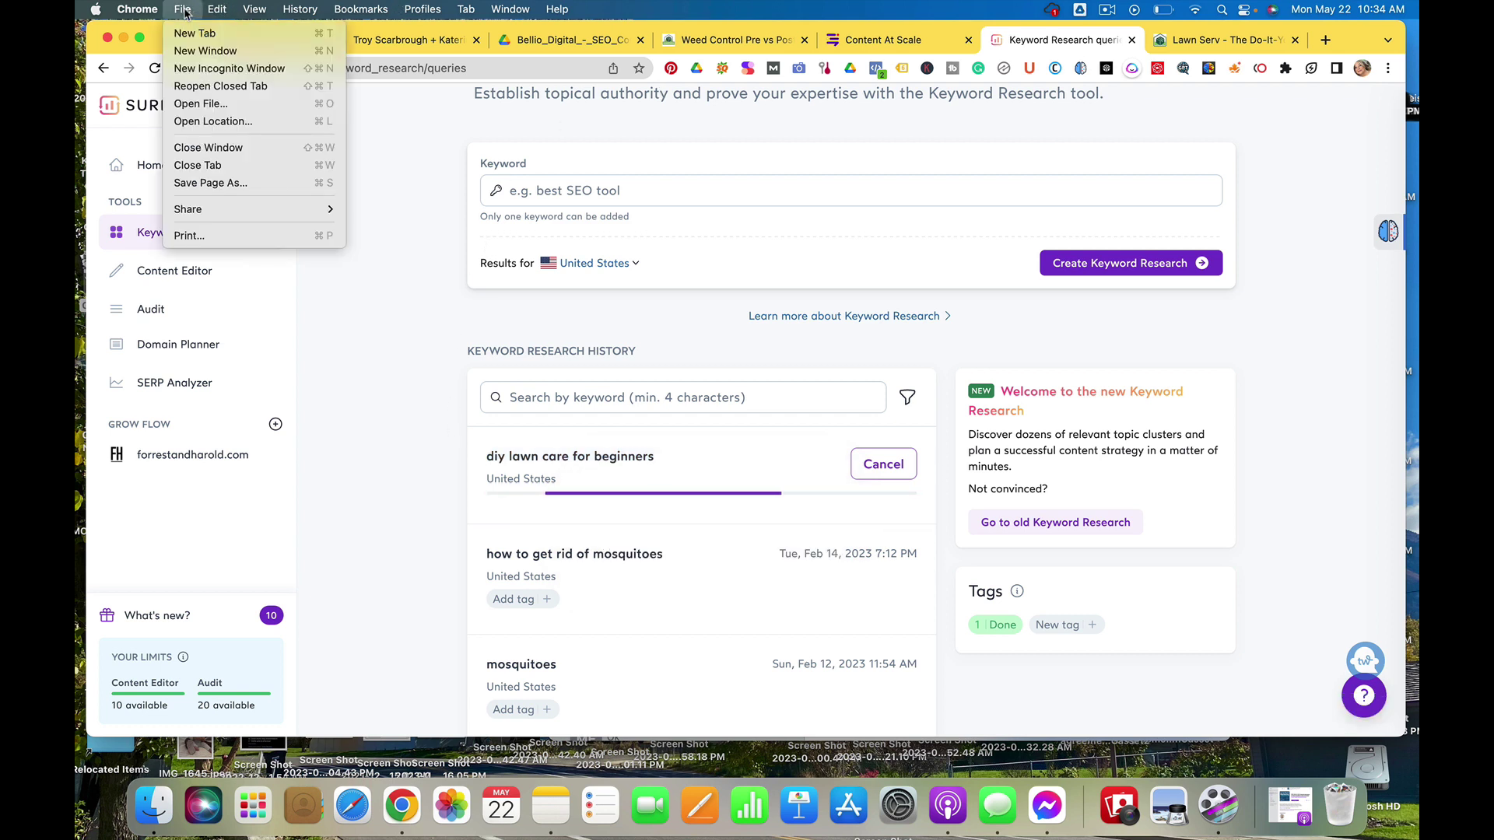
pyautogui.click(193, 75)
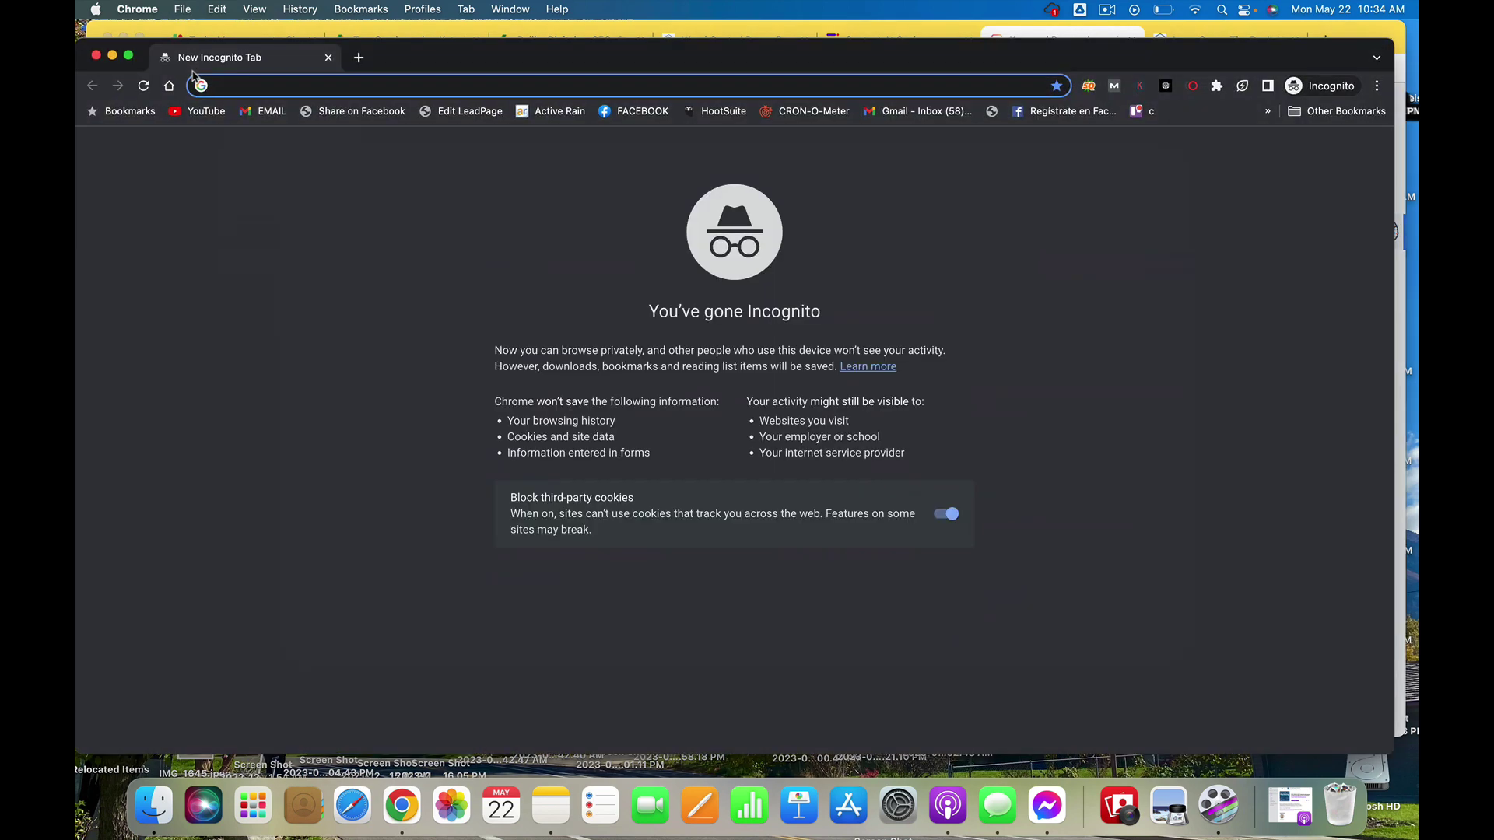
# Load google.com in the incognito window
pyautogui.write('google analytics')
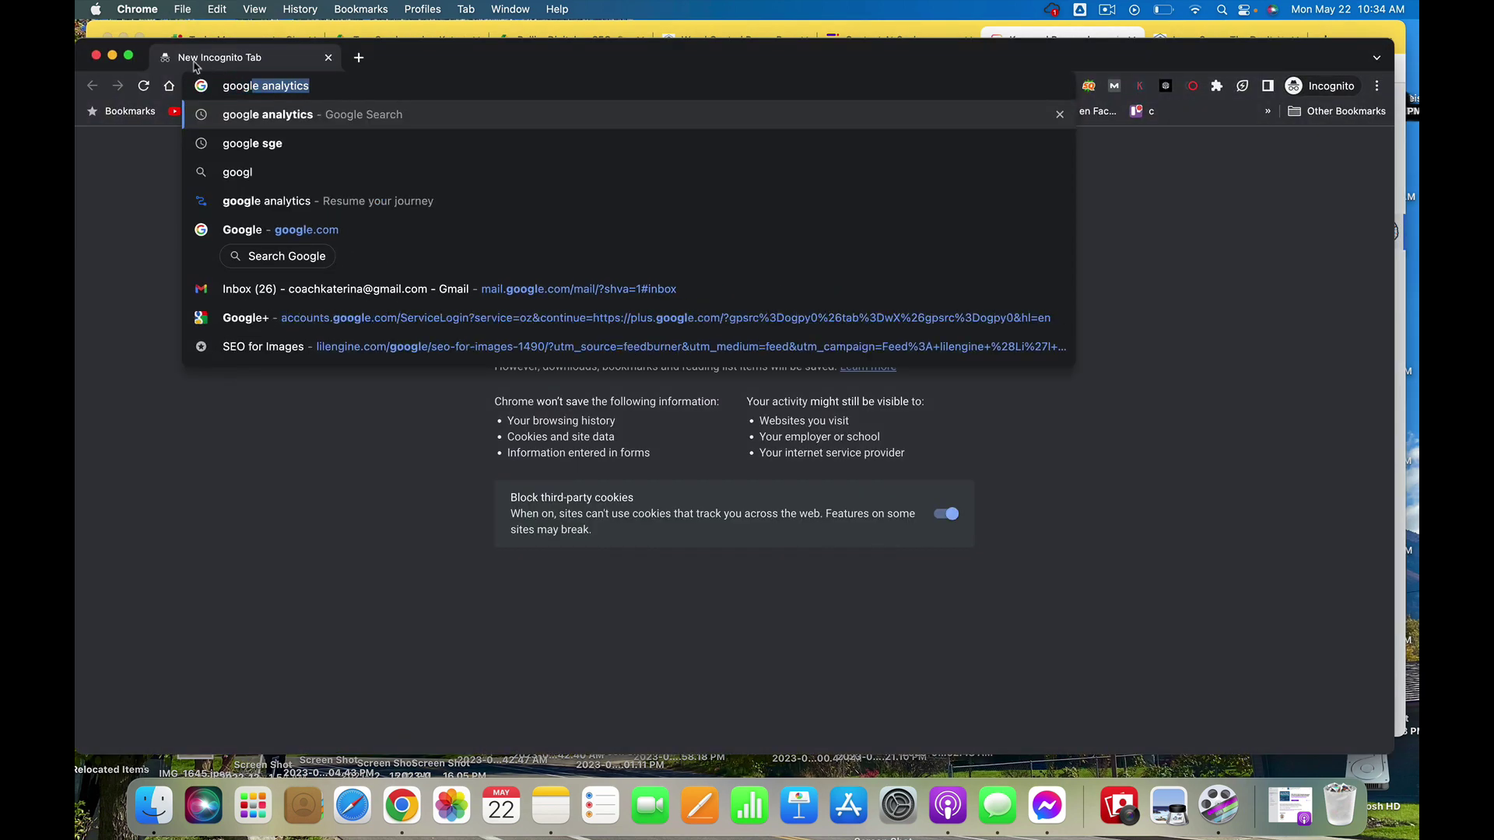
pyautogui.click(315, 85)
pyautogui.press('BackSpace')
pyautogui.press('BackSpace')
pyautogui.press('BackSpace')
pyautogui.press('BackSpace')
pyautogui.press('BackSpace')
pyautogui.press('BackSpace')
pyautogui.press('BackSpace')
pyautogui.press('BackSpace')
pyautogui.press('BackSpace')
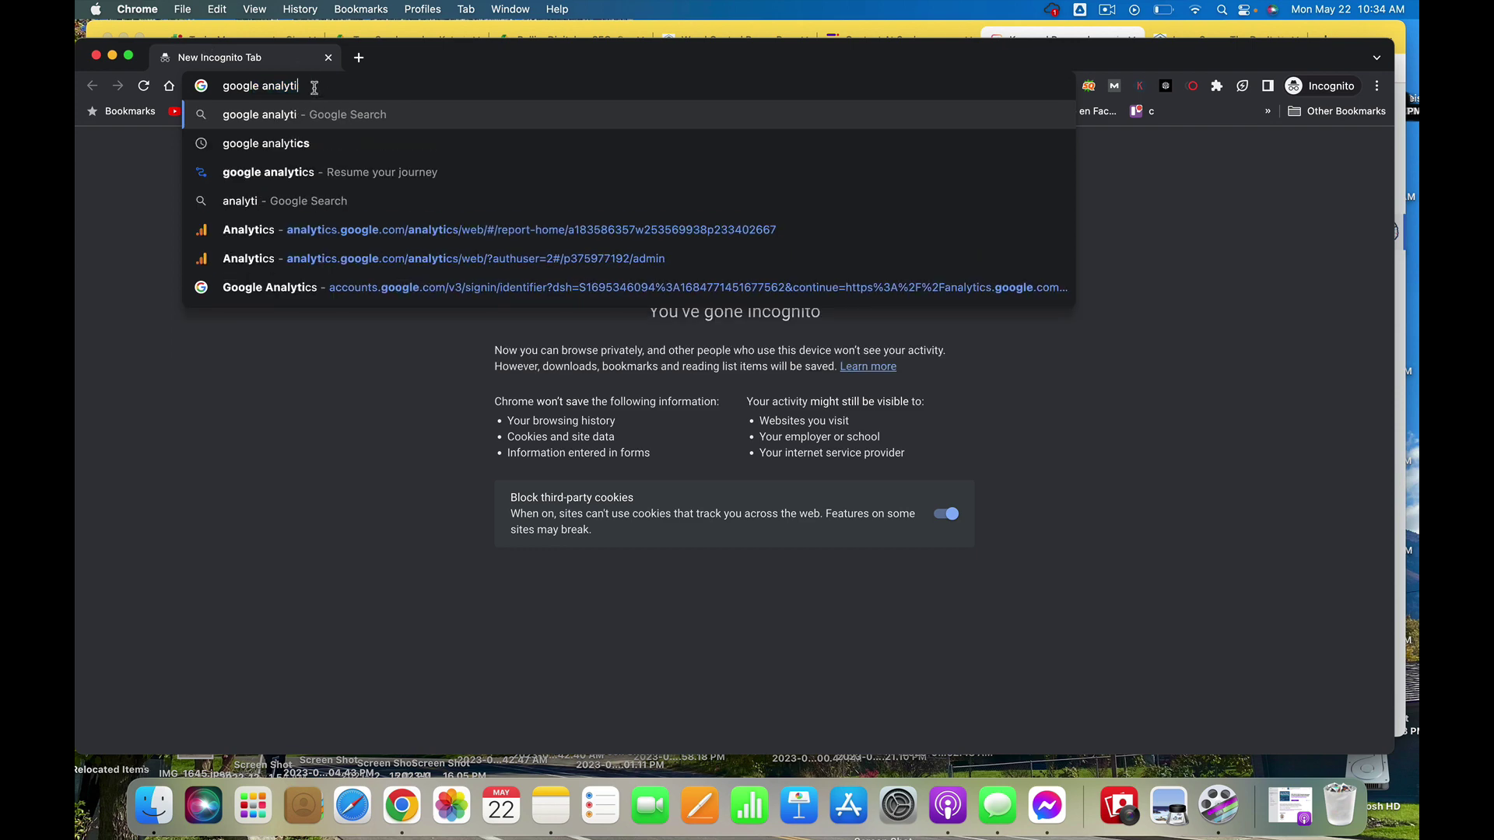
pyautogui.write('.c')
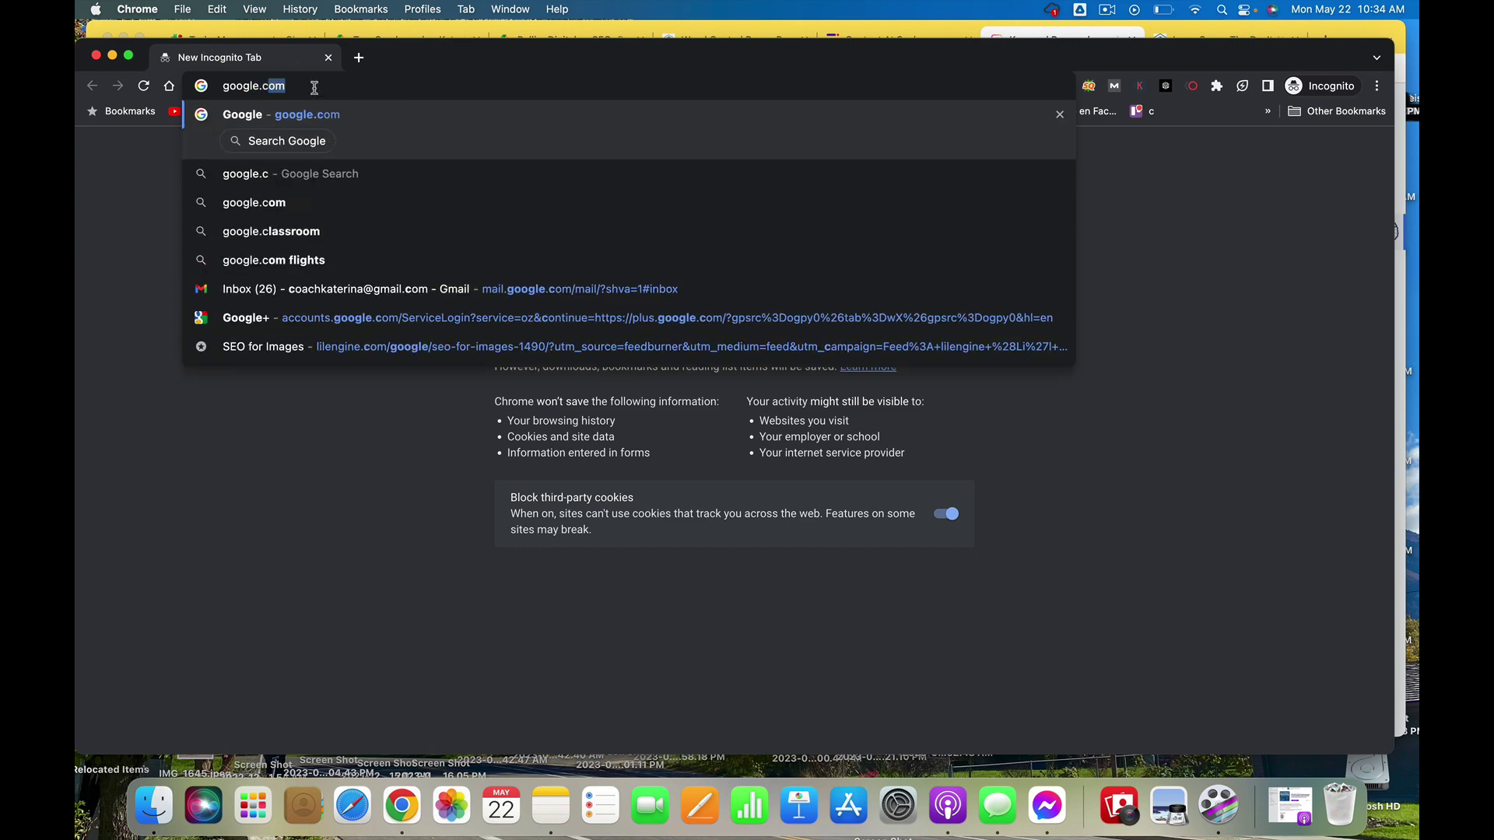
pyautogui.press('Return')
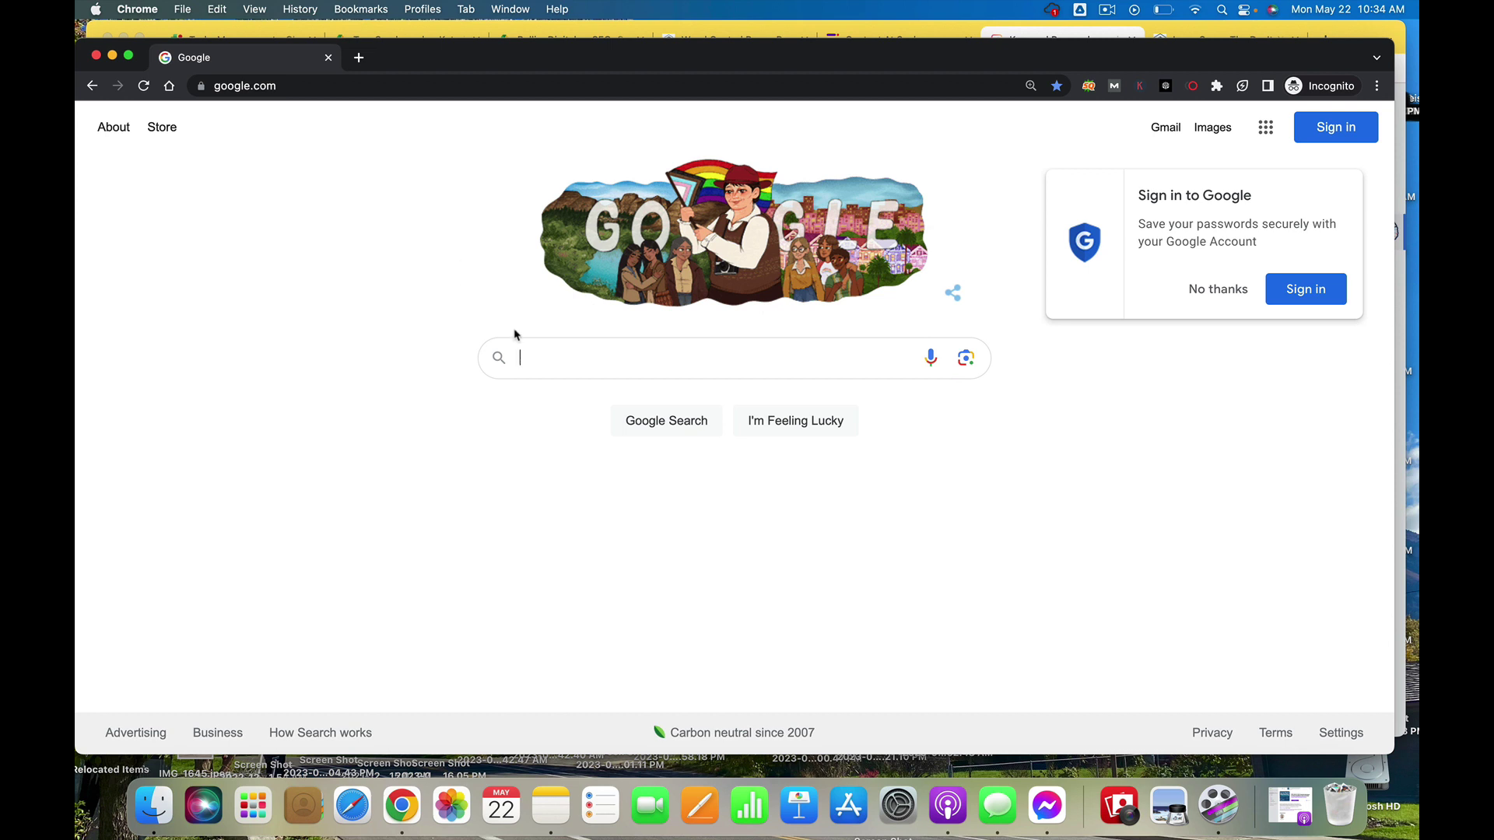
# Search Google for "diy lawn care for beginners", declining the offer to sign in
pyautogui.click(542, 350)
pyautogui.write('diy lawn care for beginners')
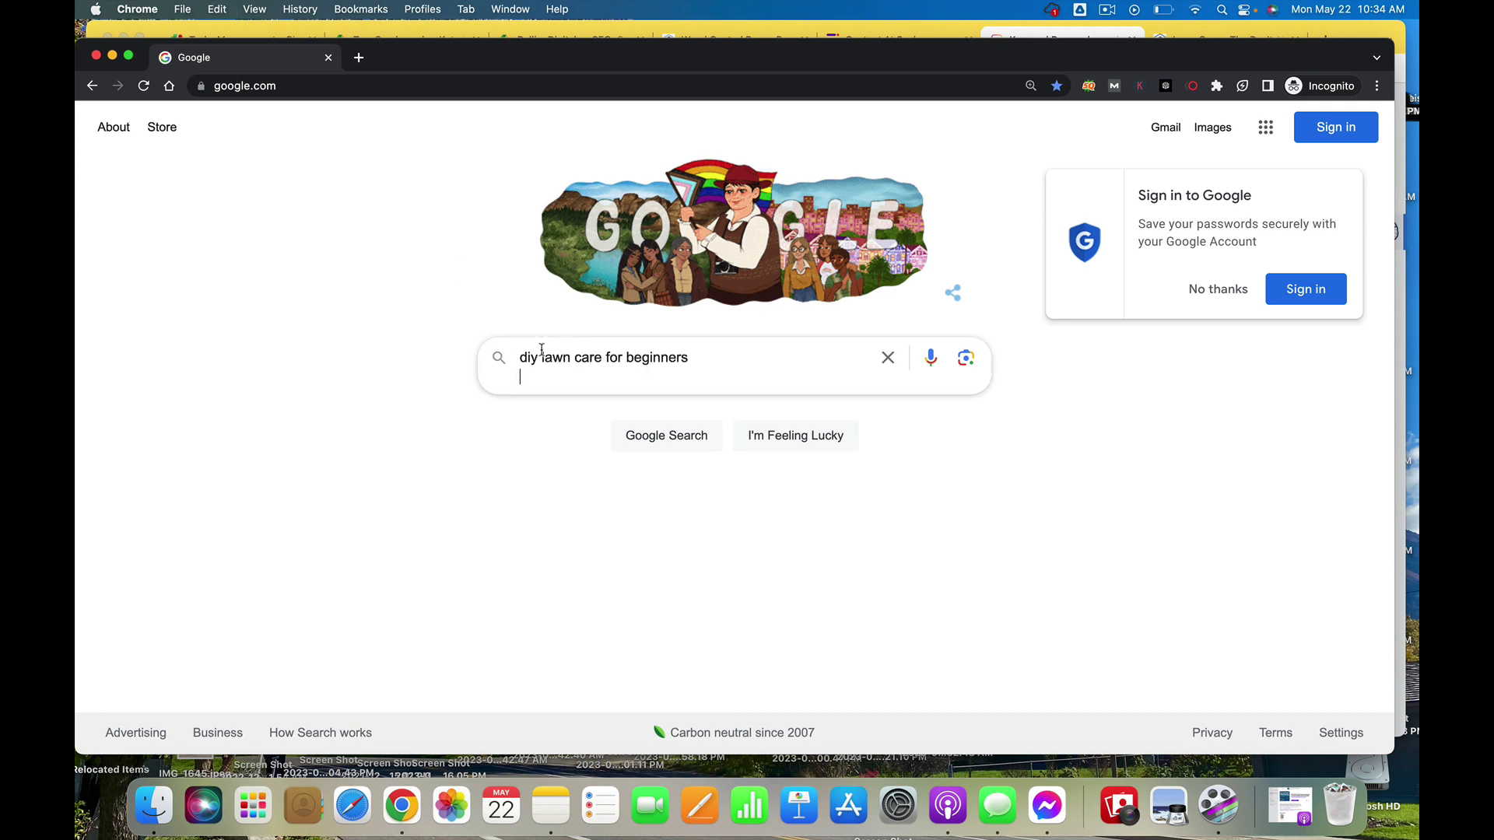
pyautogui.click(1227, 293)
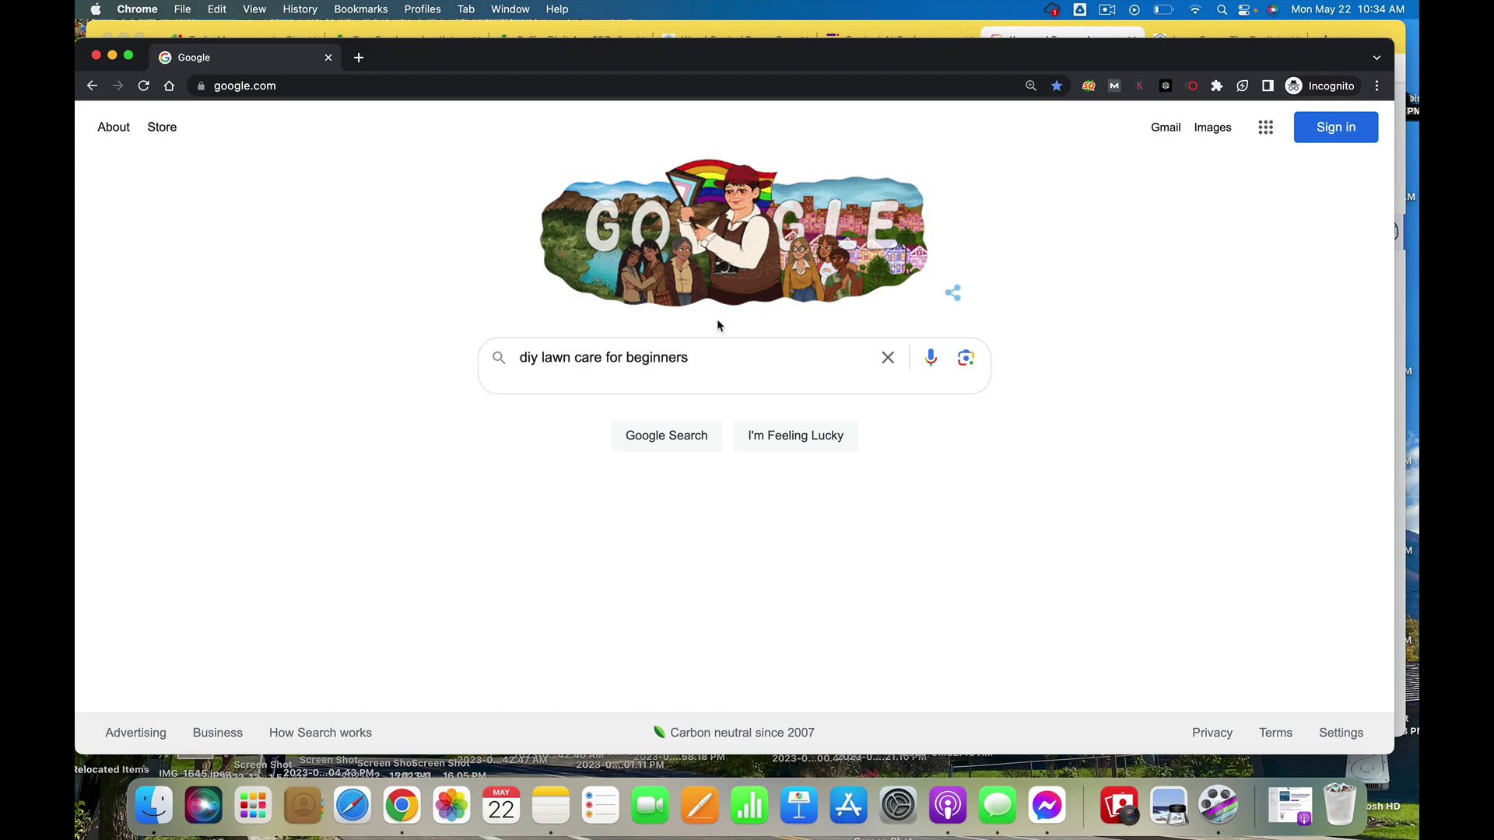
pyautogui.click(740, 374)
pyautogui.press('Return')
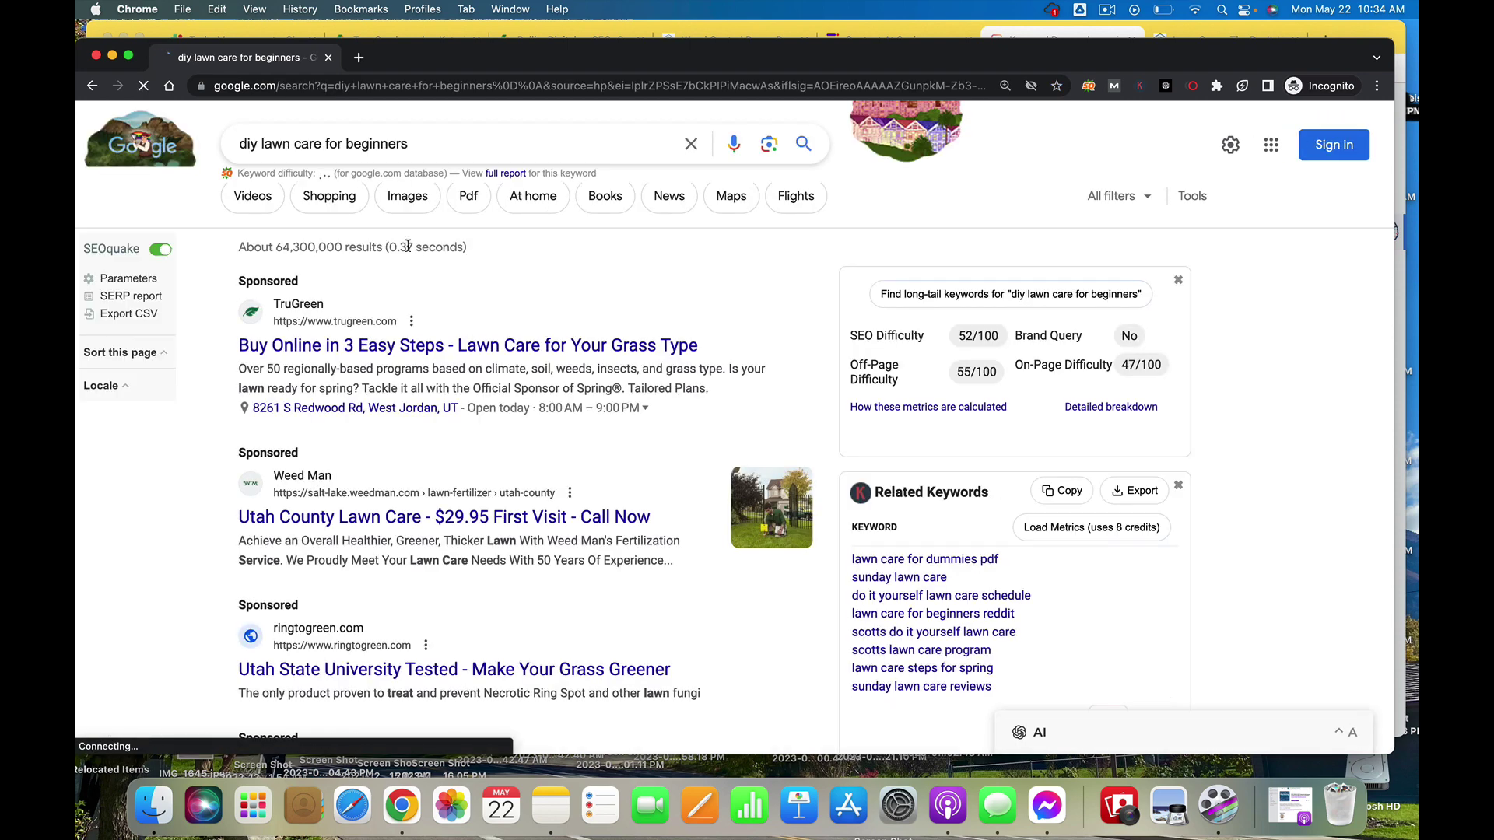
# Examine the sponsored listings, featured snippet, SEO difficulty scores and related keywords on the Google results page
pyautogui.scroll(-7, 281, 405)
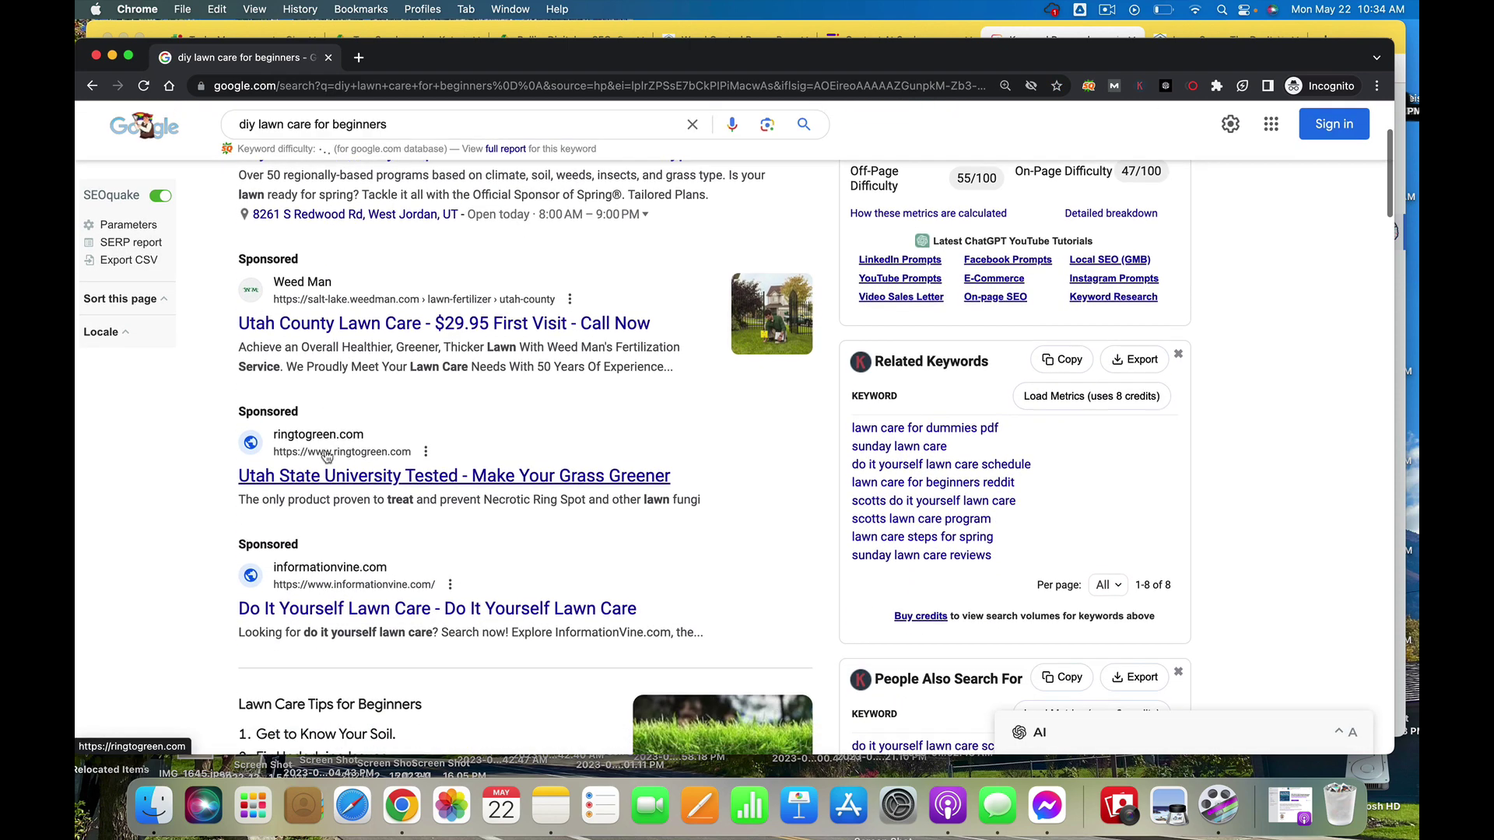
pyautogui.scroll(-2, 325, 451)
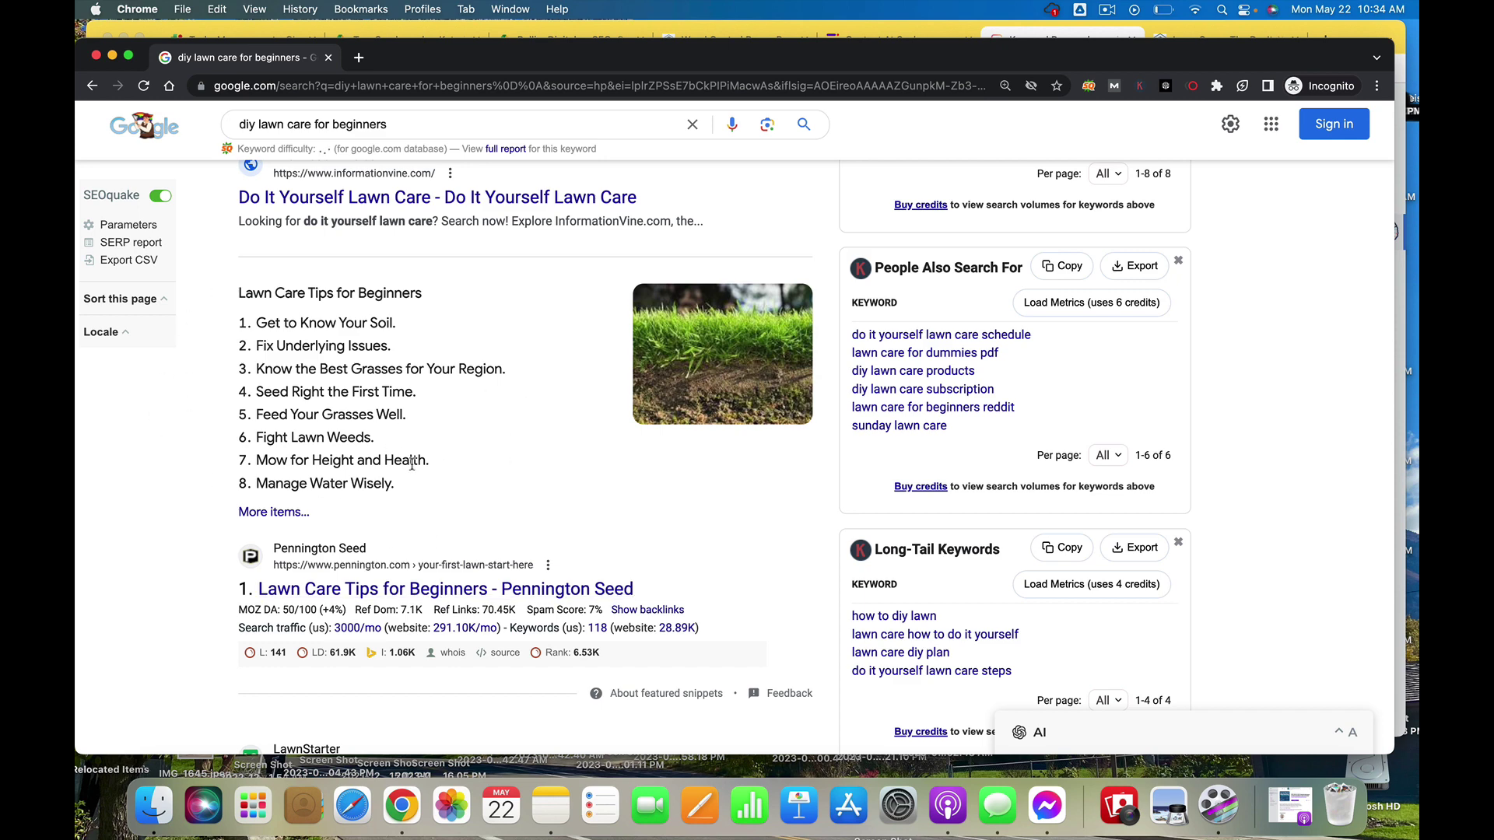
pyautogui.scroll(-2, 413, 464)
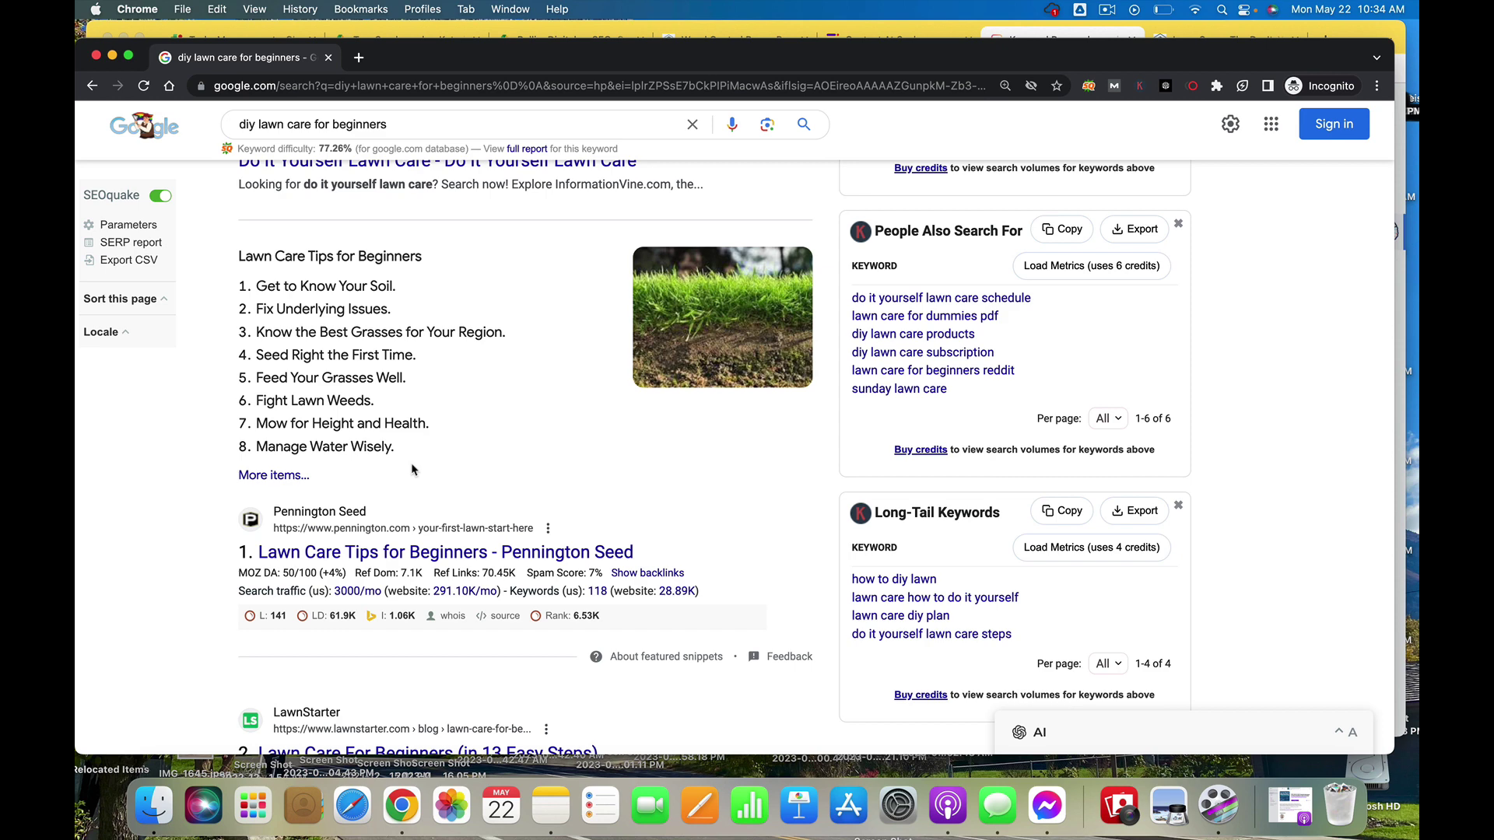
pyautogui.scroll(10, 412, 469)
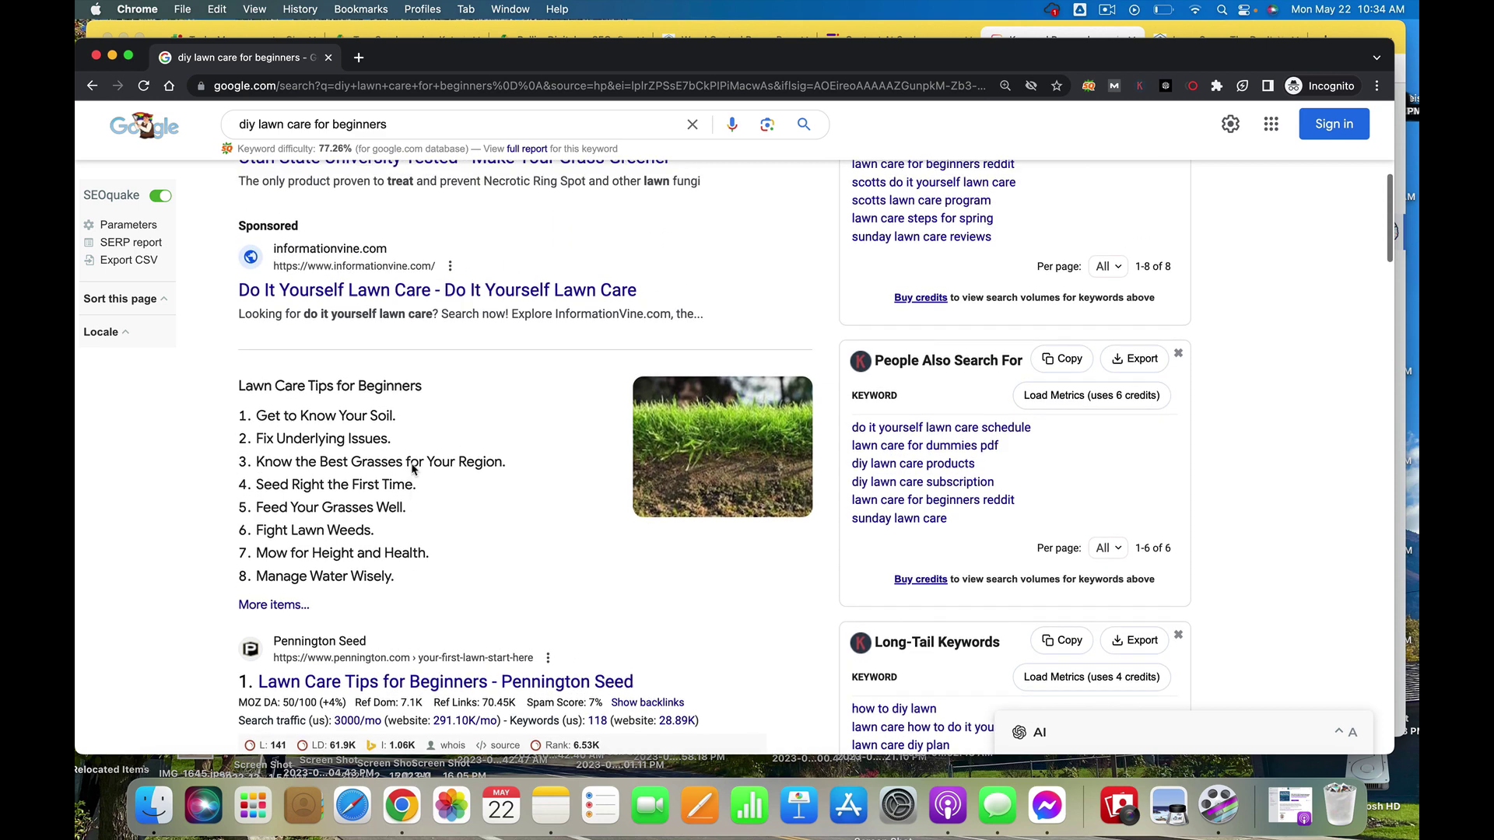
pyautogui.scroll(10, 414, 470)
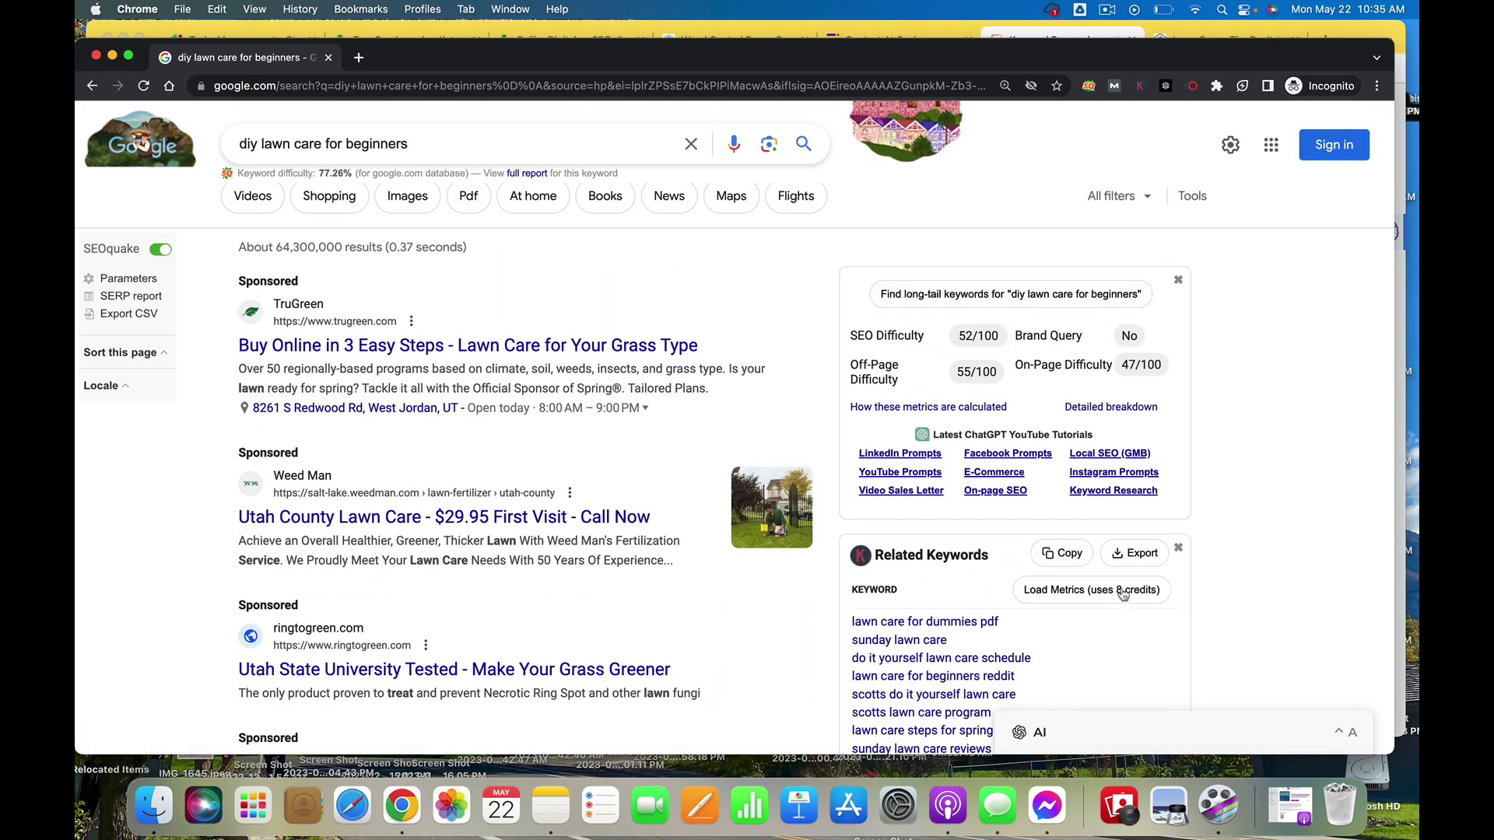
pyautogui.scroll(-1, 1123, 595)
pyautogui.scroll(-3, 1123, 595)
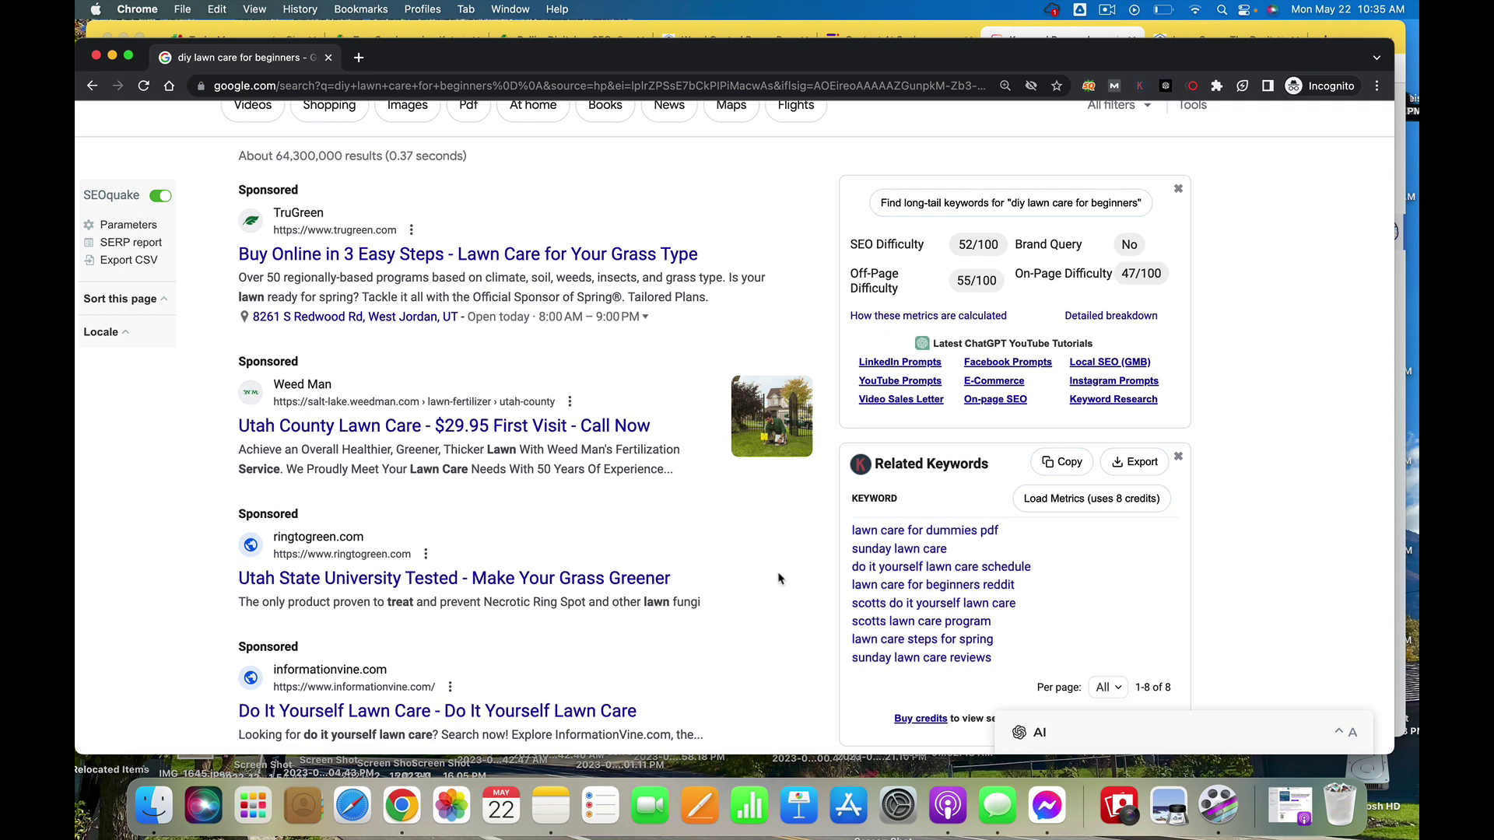
pyautogui.scroll(-4, 779, 574)
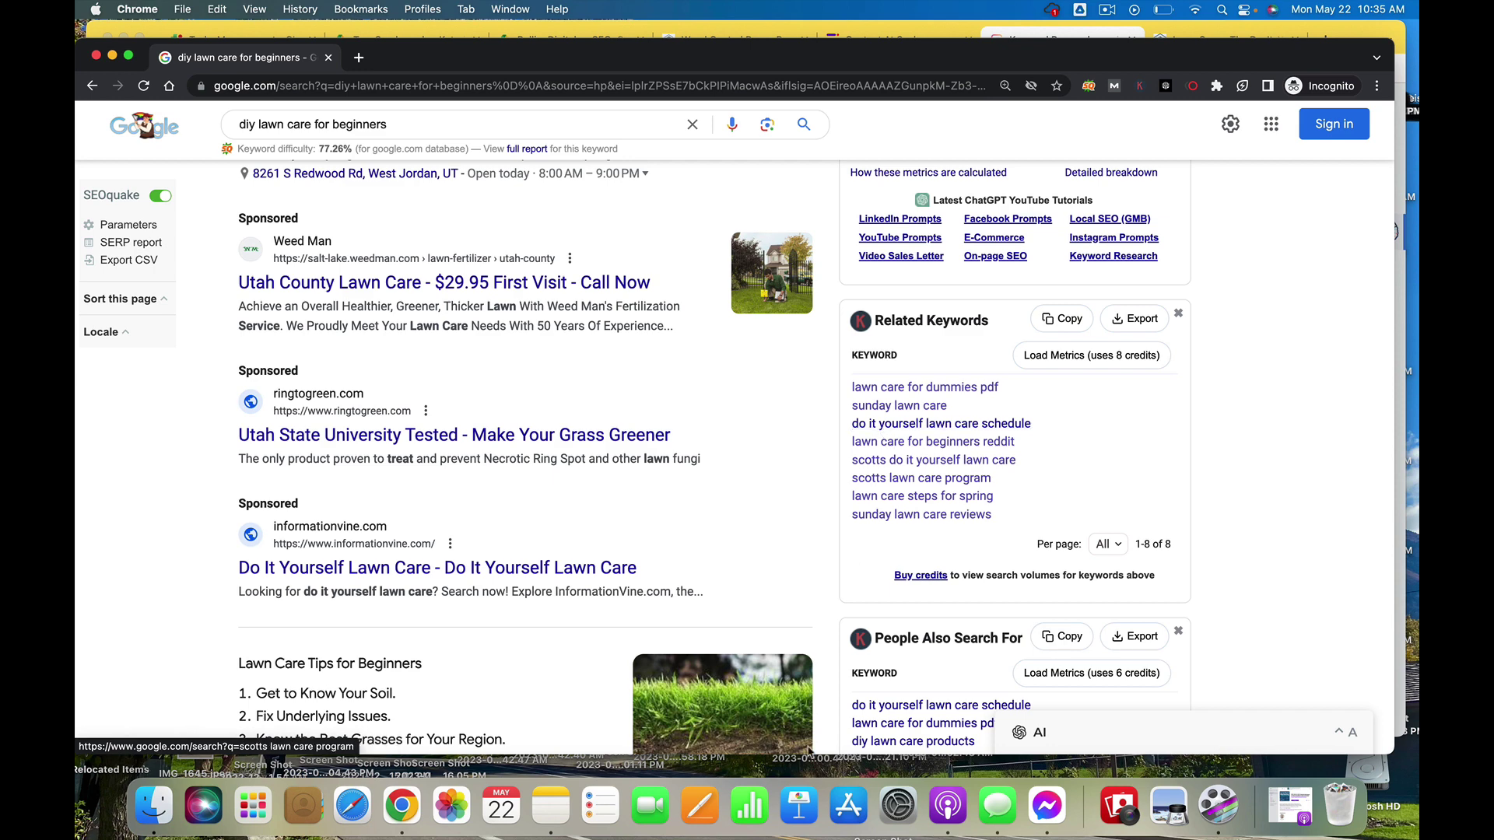
# Switch to the Notes app and create a note in the Notes folder titled with the client's first name
pyautogui.click(551, 806)
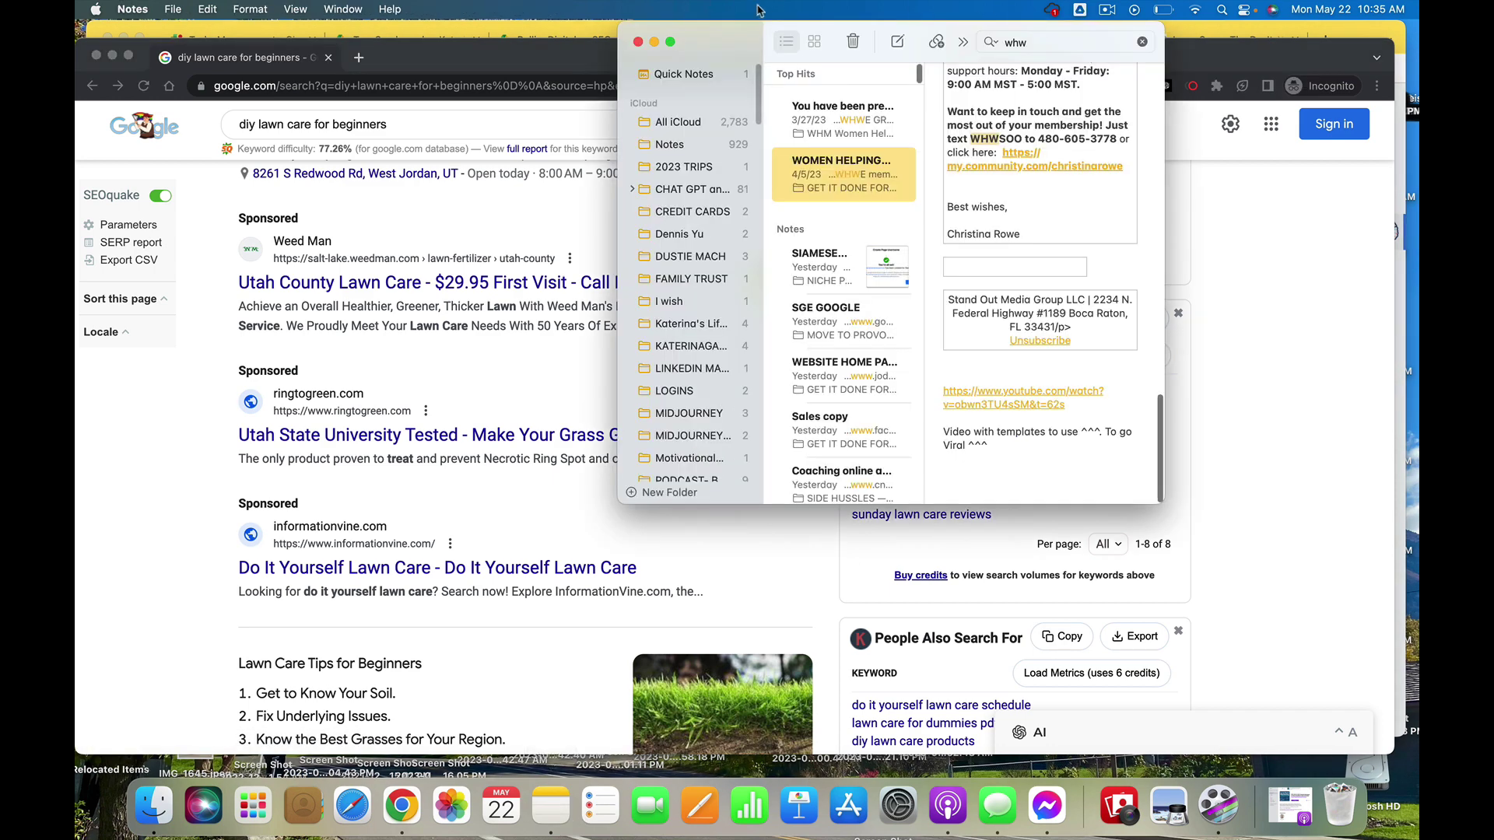
pyautogui.click(896, 44)
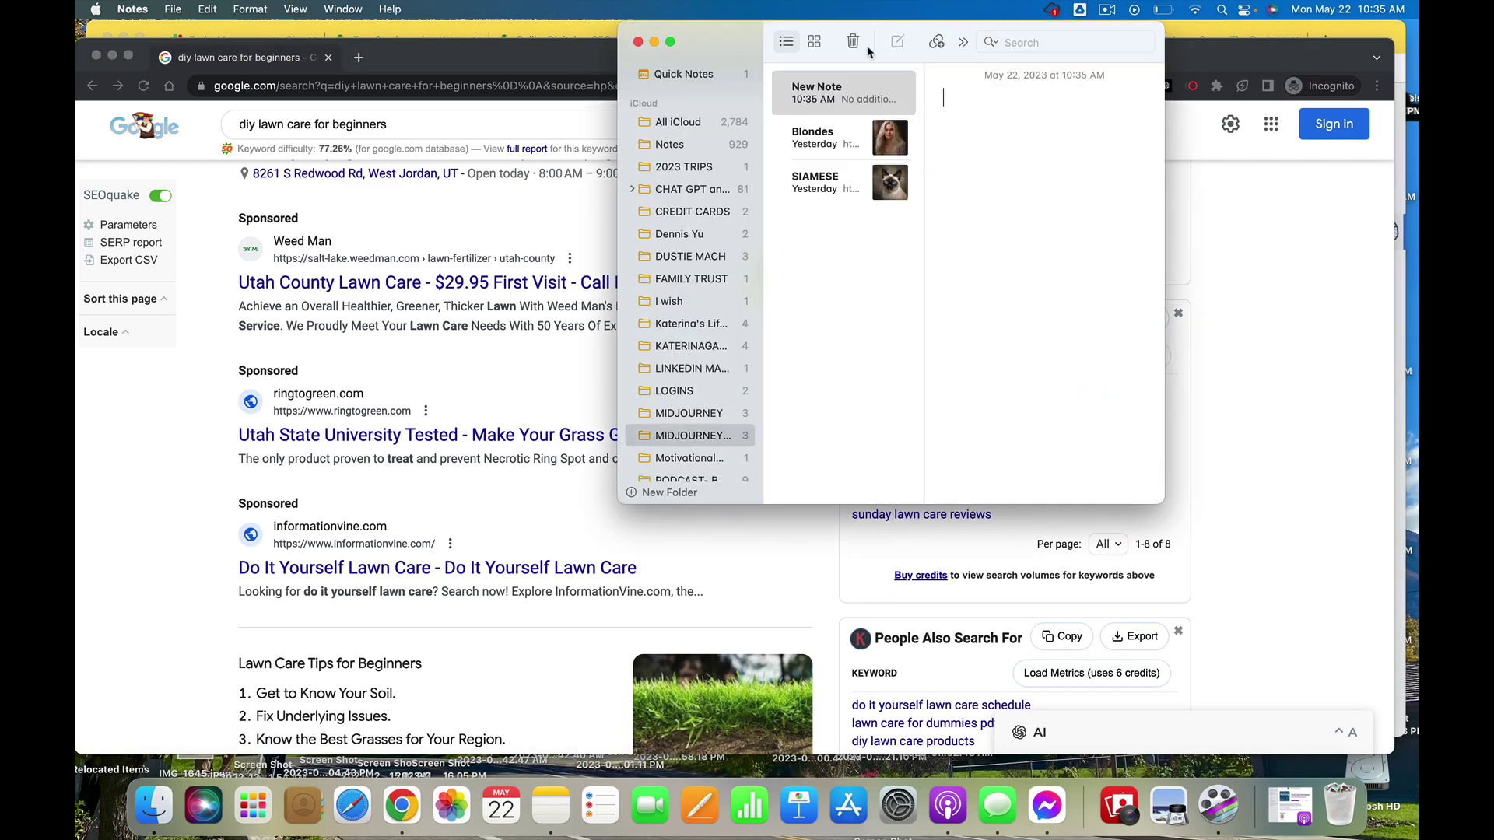
pyautogui.click(682, 141)
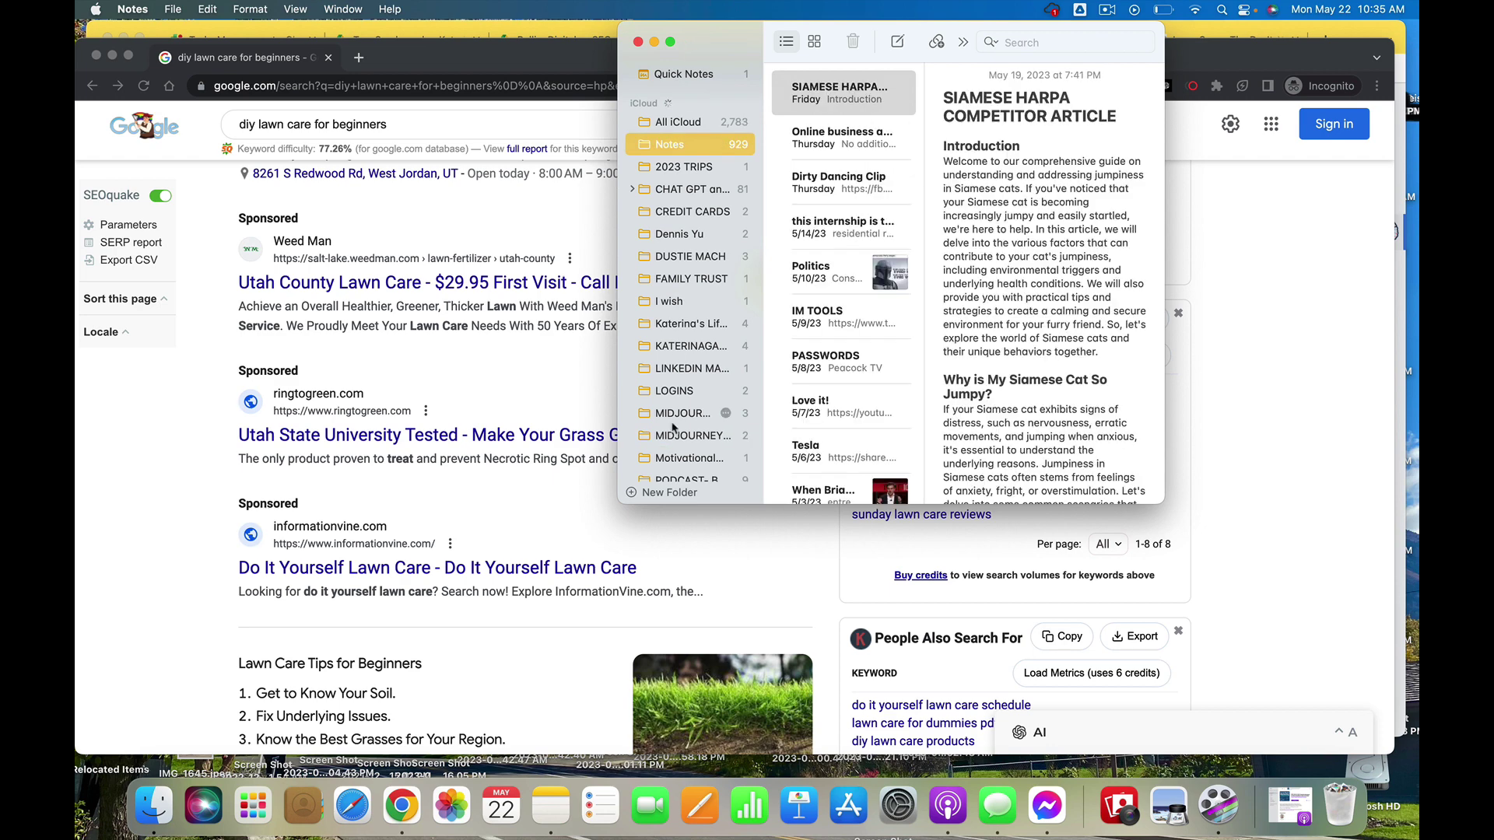
pyautogui.click(896, 42)
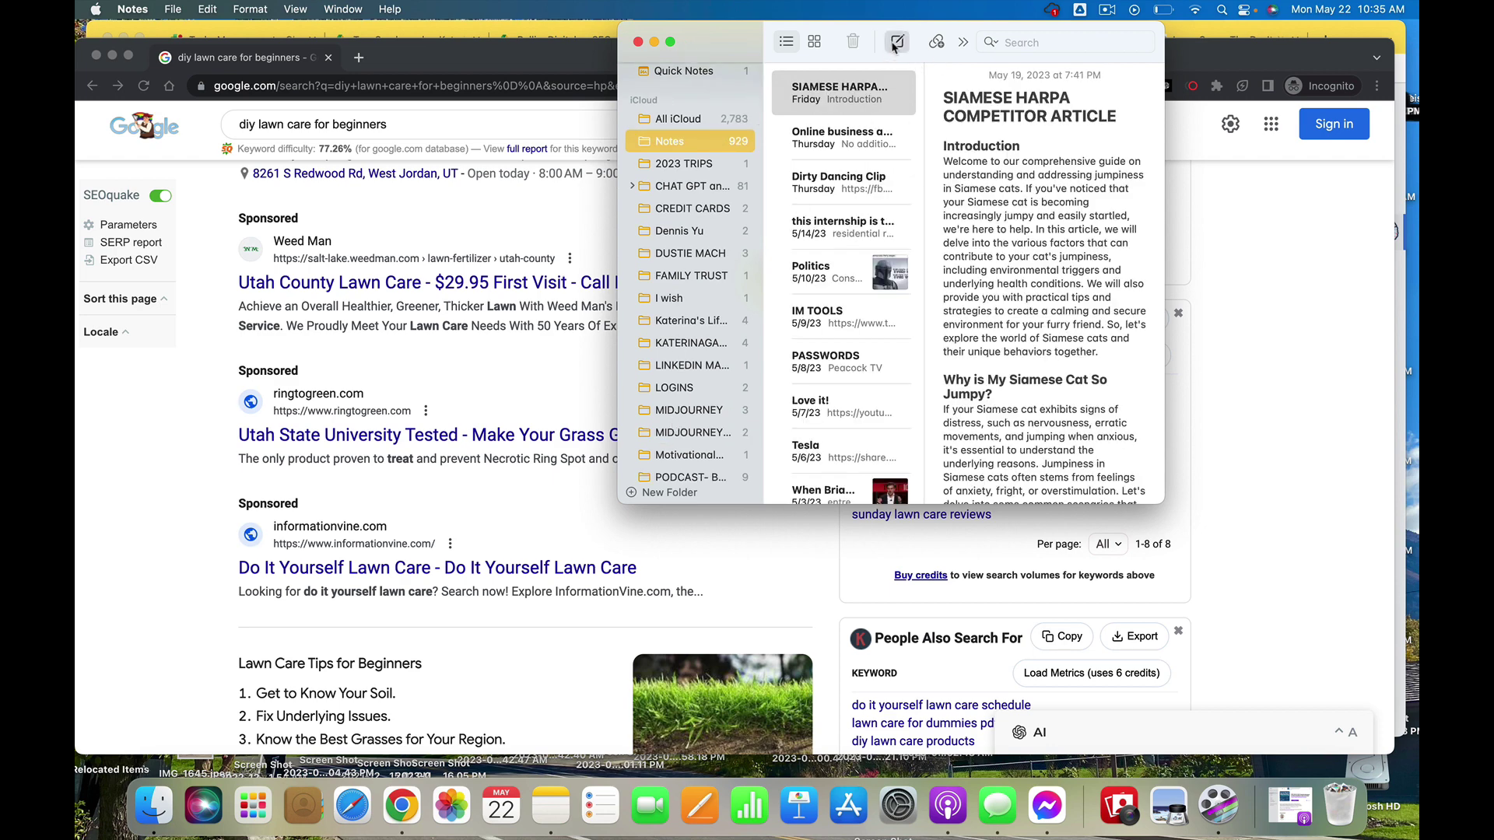
pyautogui.write('TROY.')
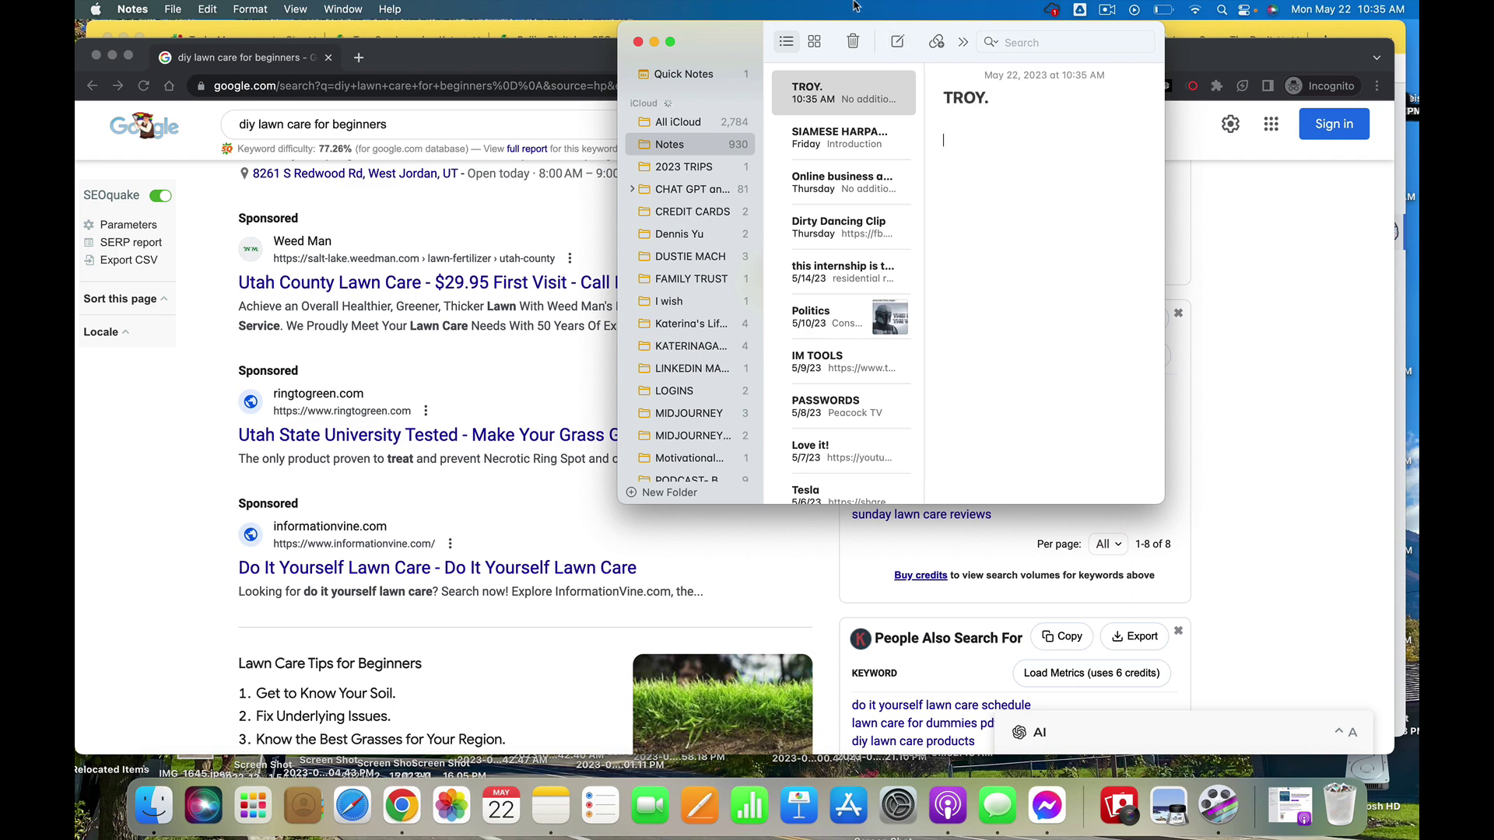
pyautogui.press('Return')
# Copy the Related Keywords list from the Google results page and paste it into the client's note
pyautogui.moveTo(693, 54); pyautogui.dragTo(345, 121)
pyautogui.click(1013, 432)
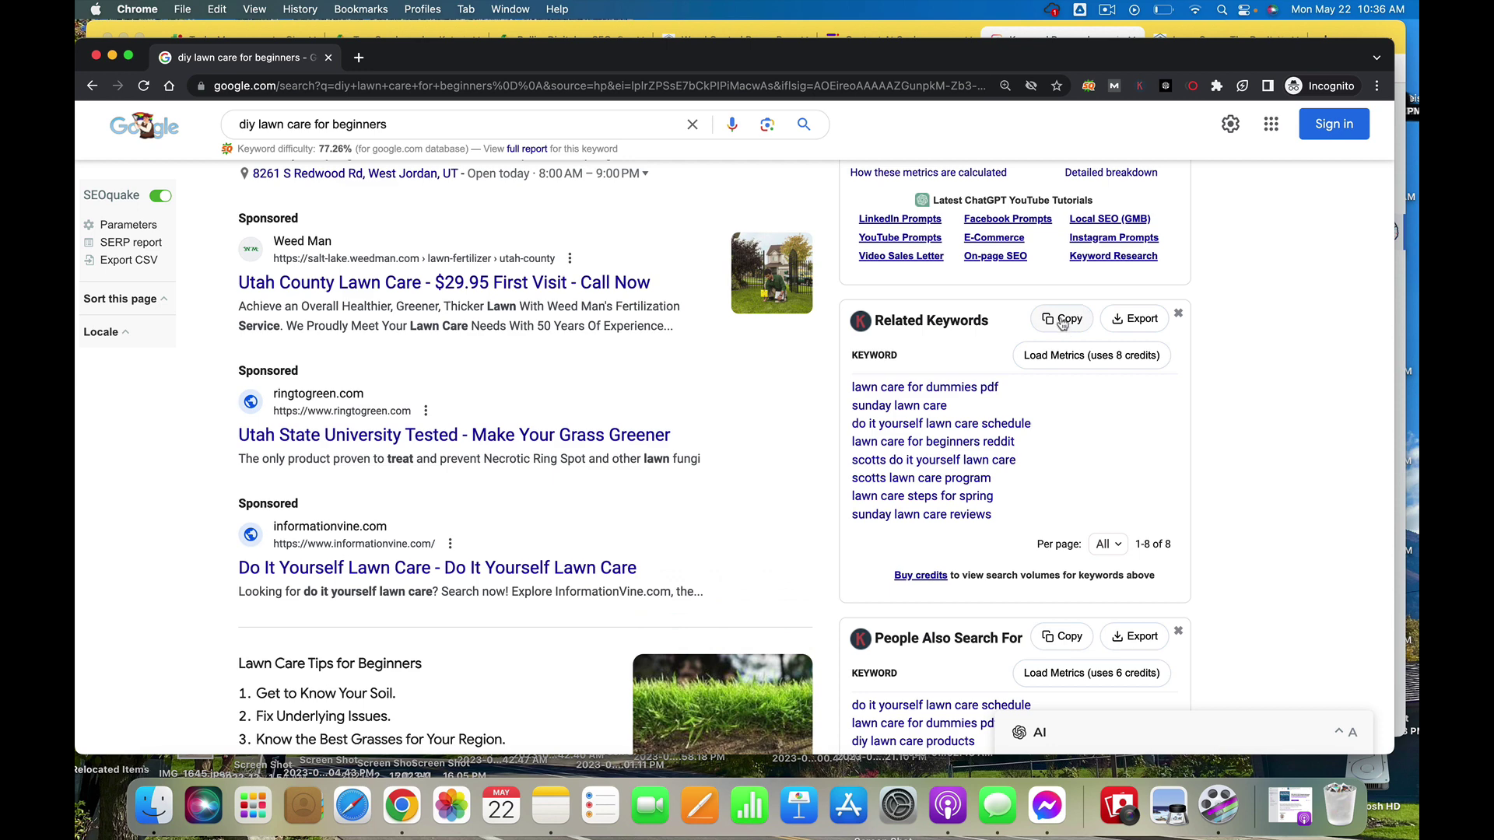
pyautogui.click(551, 807)
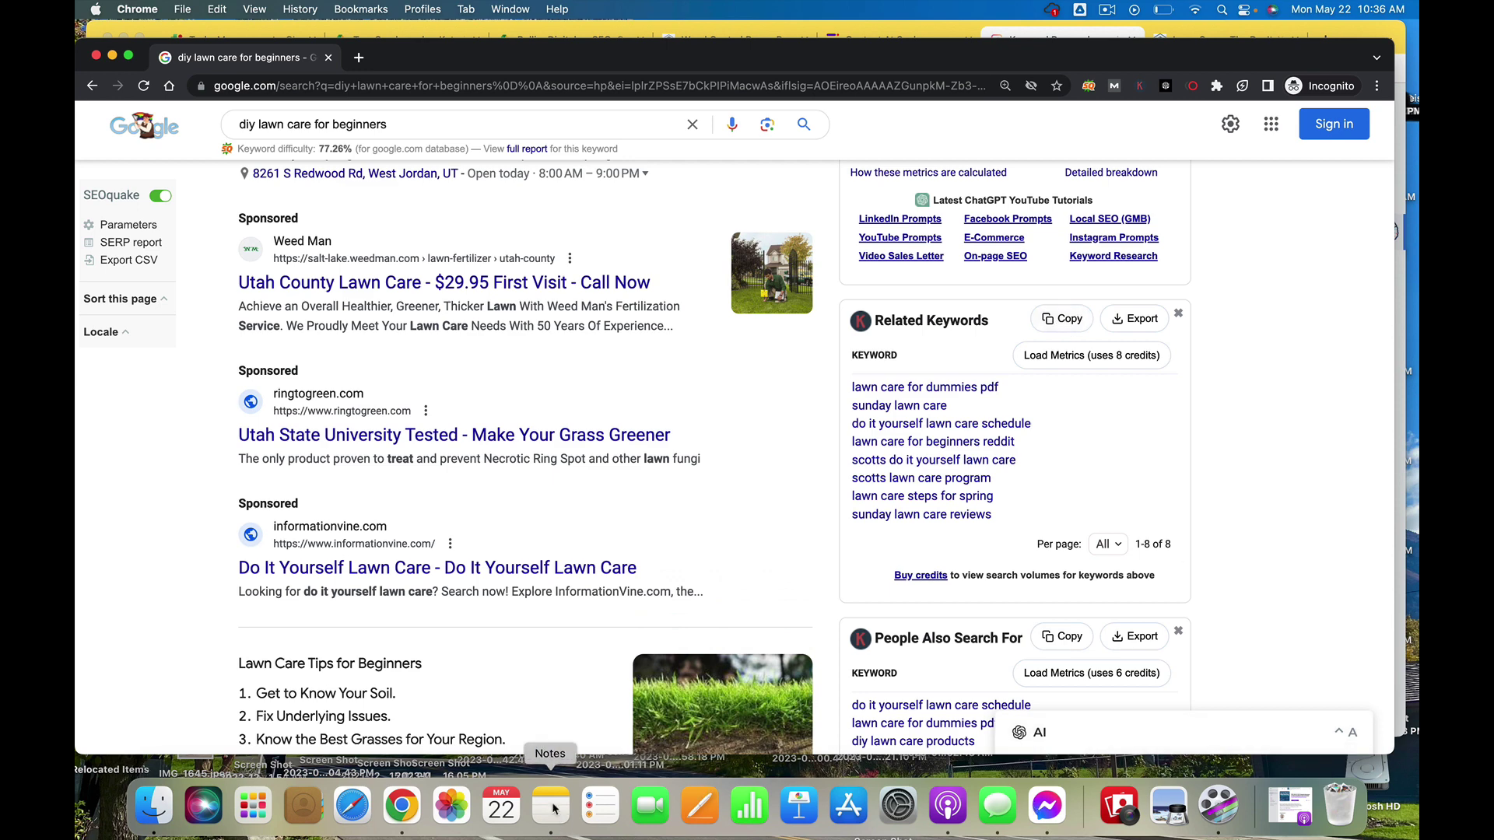
pyautogui.write('"Keyword" "lawn care for dummies pdf" "sunday lawn care" "do it yourself lawn care schedule" "lawn care for beginners reddit" "scotts do it yourself lawn care" "scotts lawn care program" "lawn care steps for spring" "sunday lawn care reviews"')
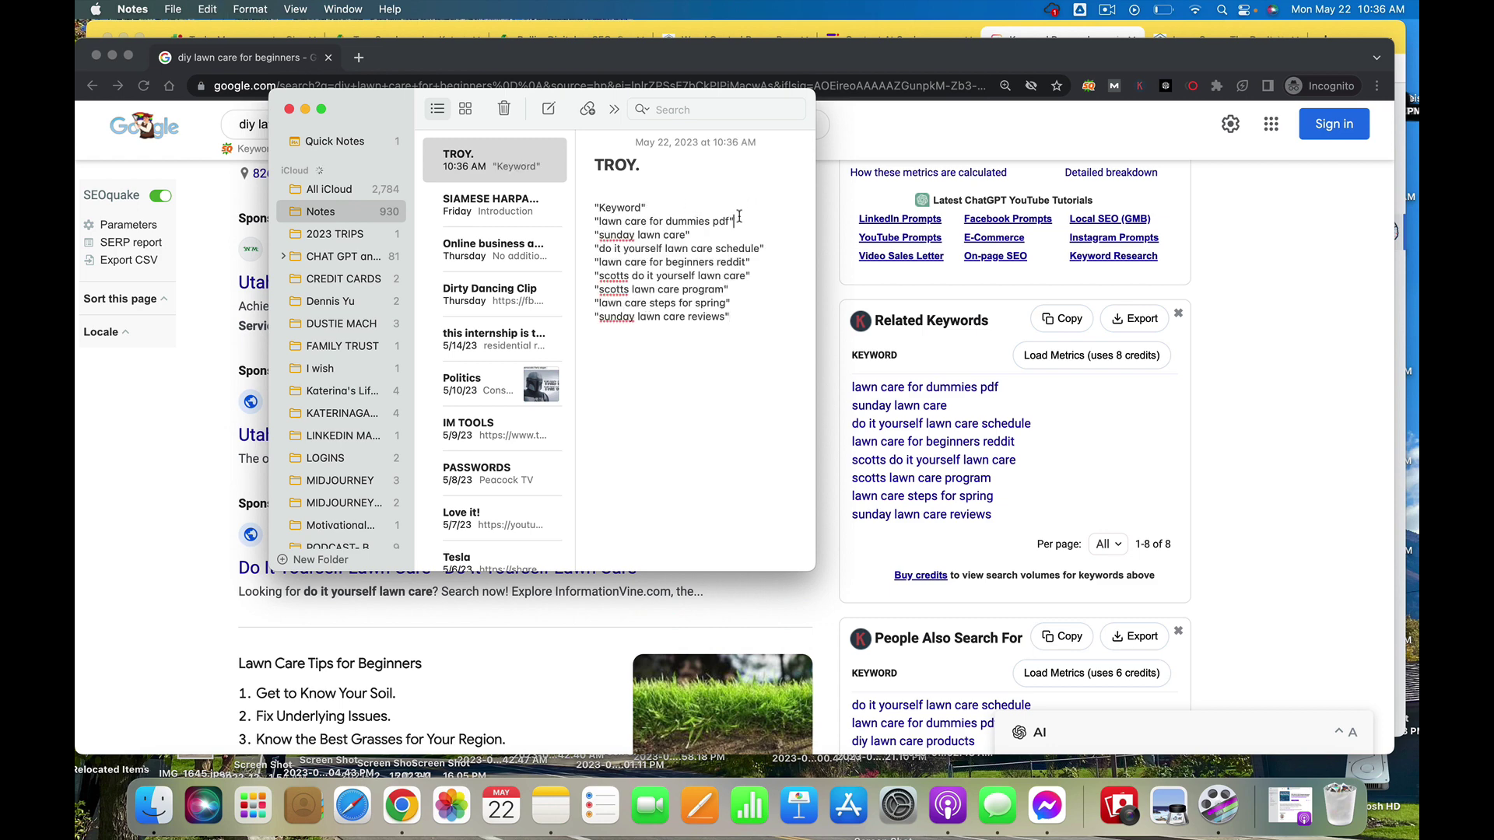
# Delete "lawn care for dummies pdf" and "sunday lawn care" from the pasted keyword list
pyautogui.moveTo(739, 219); pyautogui.dragTo(593, 222)
pyautogui.press('BackSpace')
pyautogui.moveTo(693, 234); pyautogui.dragTo(547, 231)
pyautogui.press('BackSpace')
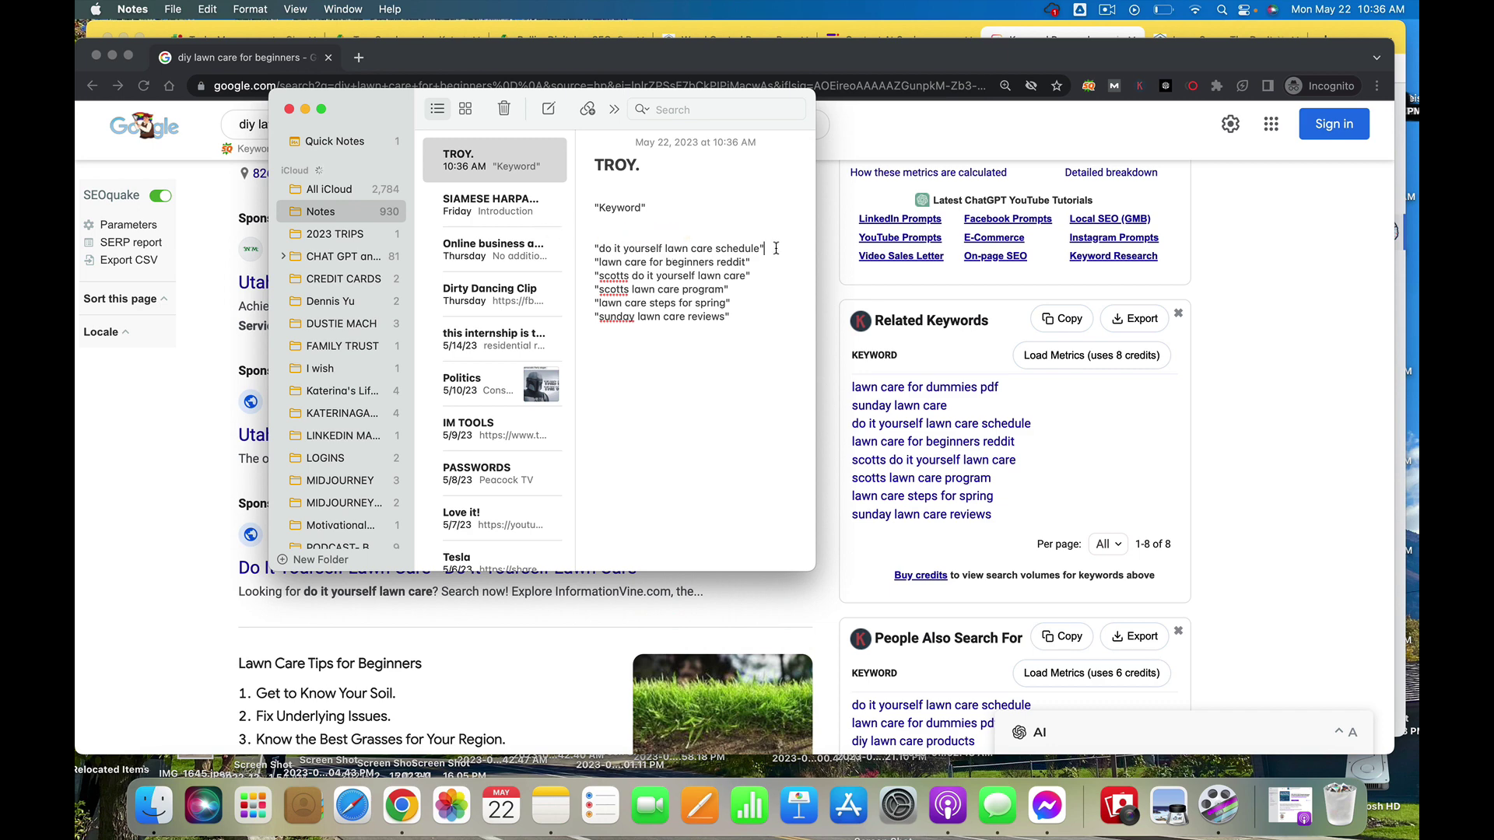
# Add line breaks after "do it yourself lawn care schedule" and "lawn care for beginners reddit", and delete the reddit keyword
pyautogui.press('Return')
pyautogui.press('Return')
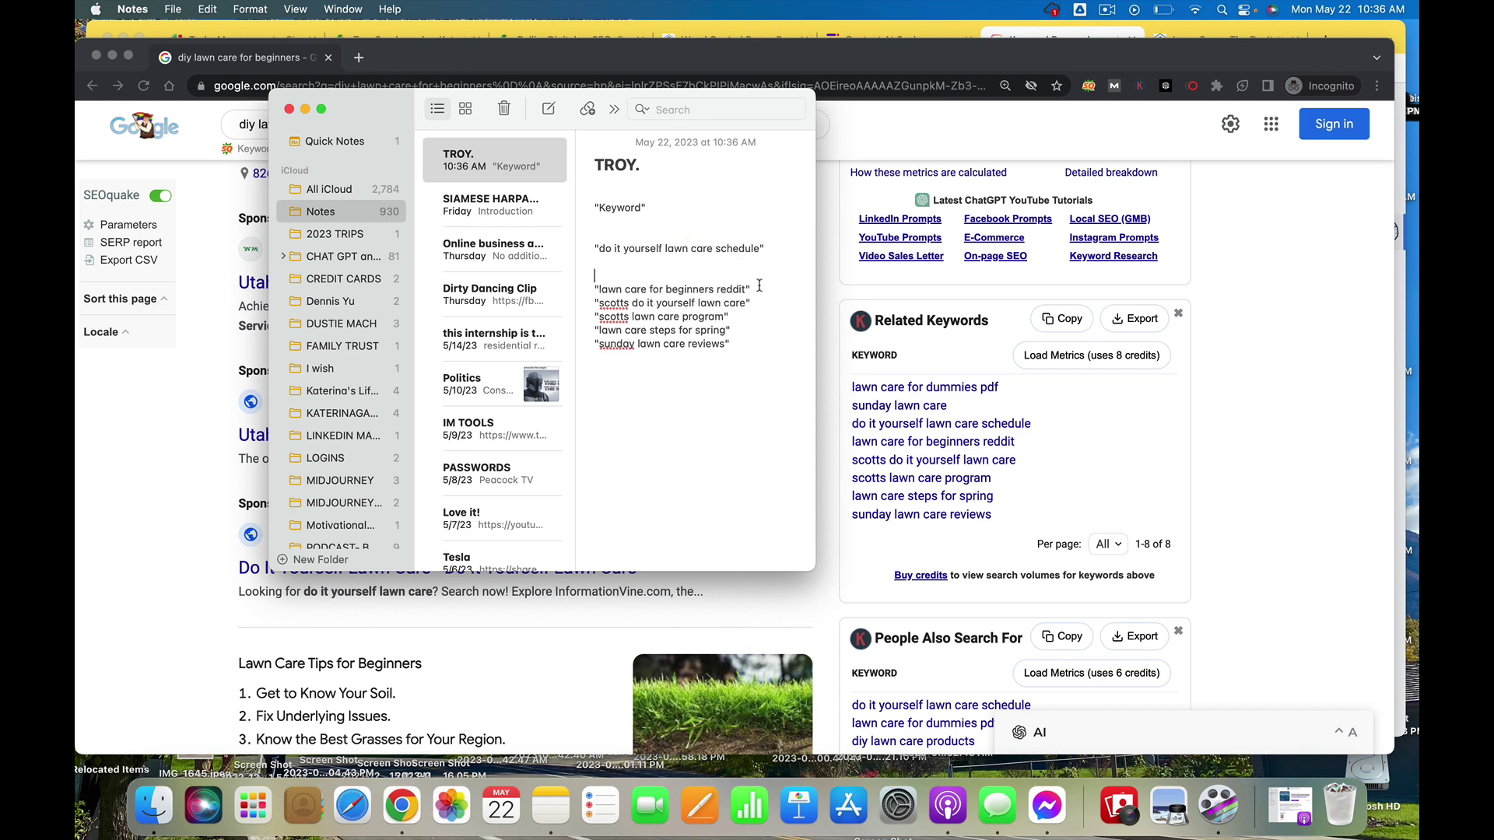
pyautogui.press('Return')
pyautogui.press('Return')
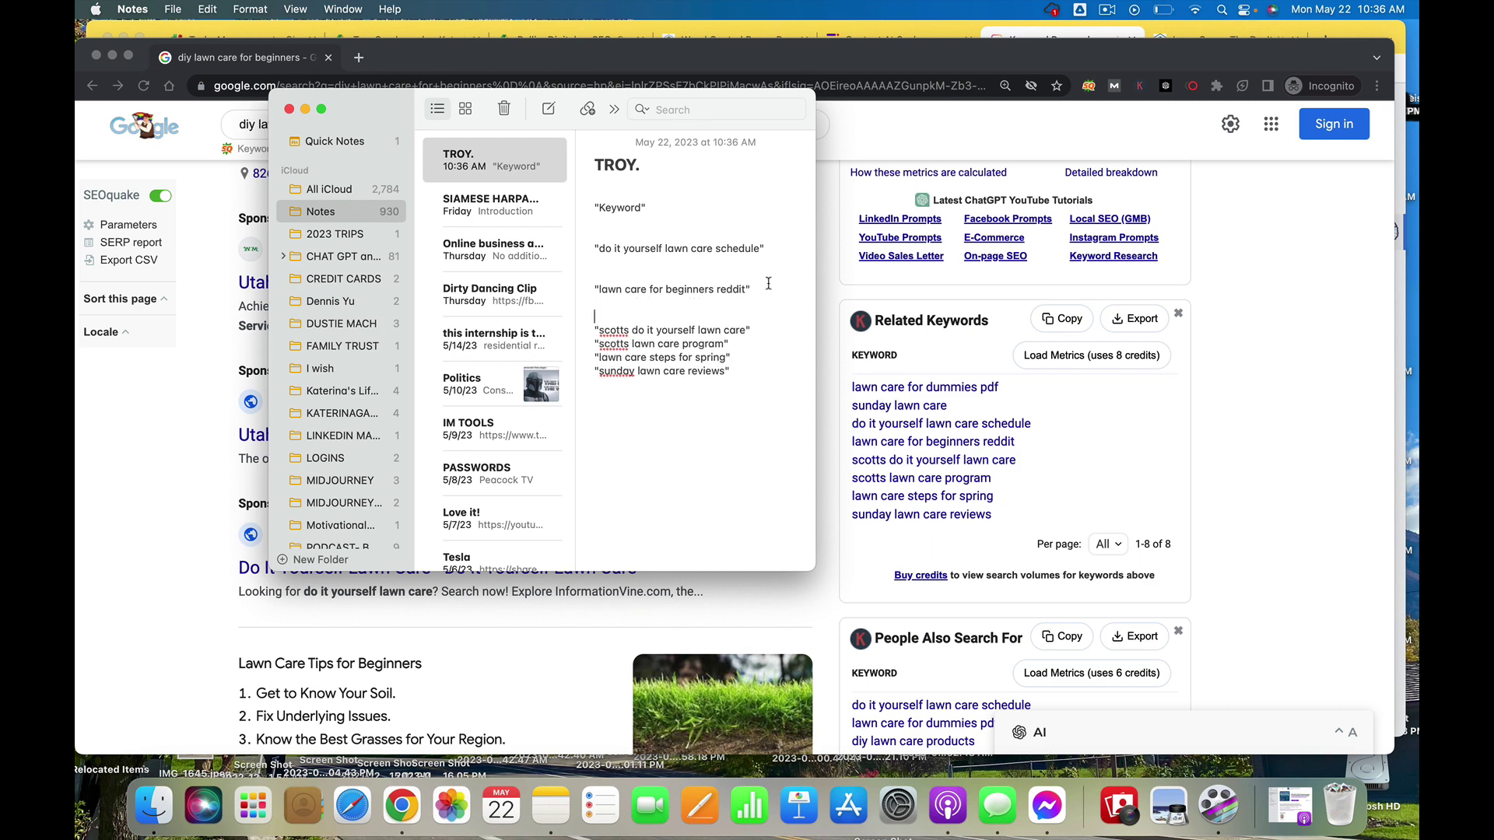
pyautogui.moveTo(763, 286); pyautogui.dragTo(570, 282)
pyautogui.press('BackSpace')
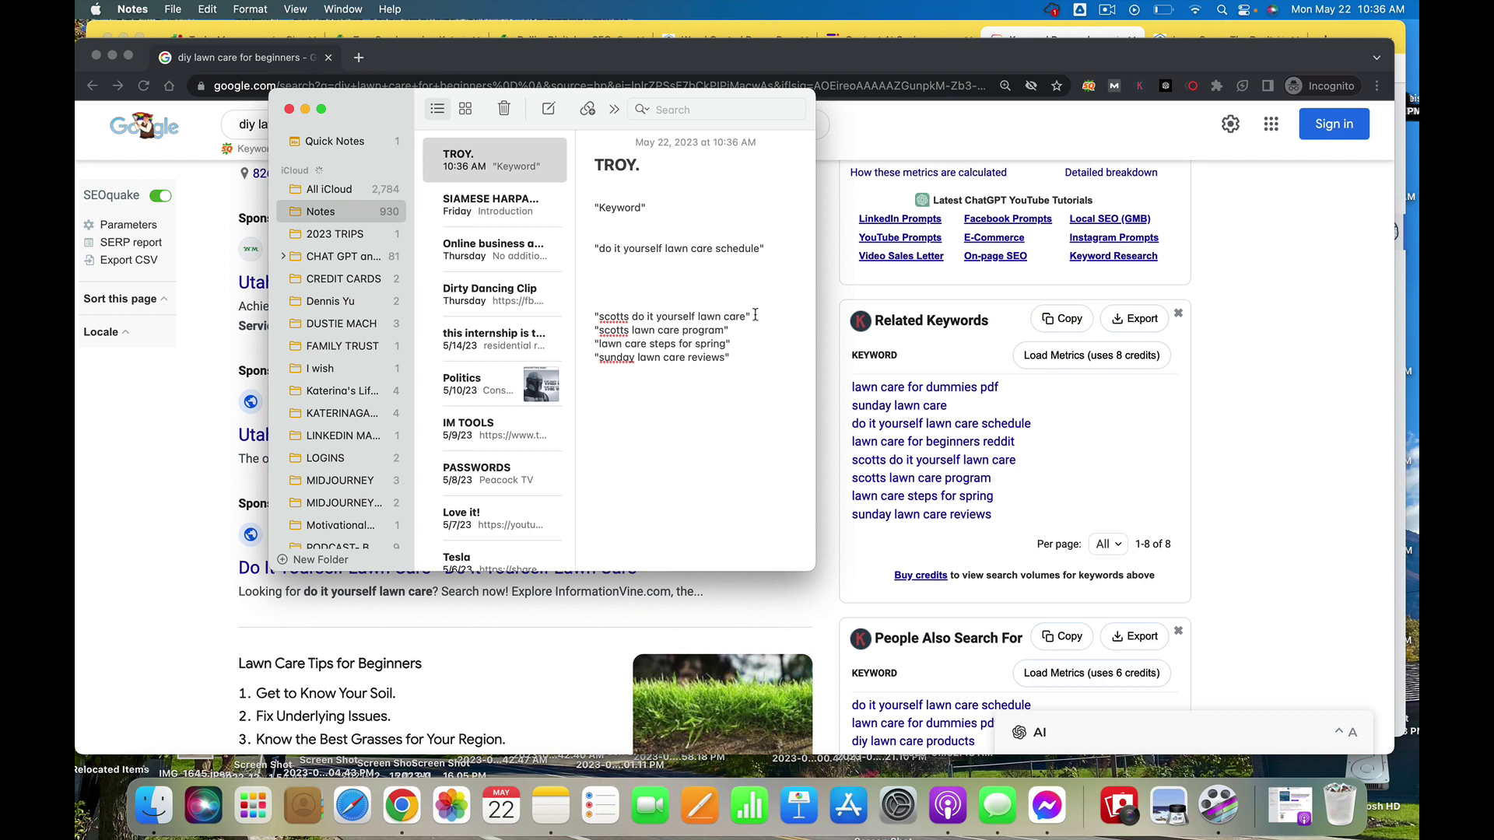
# Separate the four keywords from "scotts do it yourself lawn care" to "sunday lawn care reviews" with blank lines
pyautogui.press('Return')
pyautogui.press('Return')
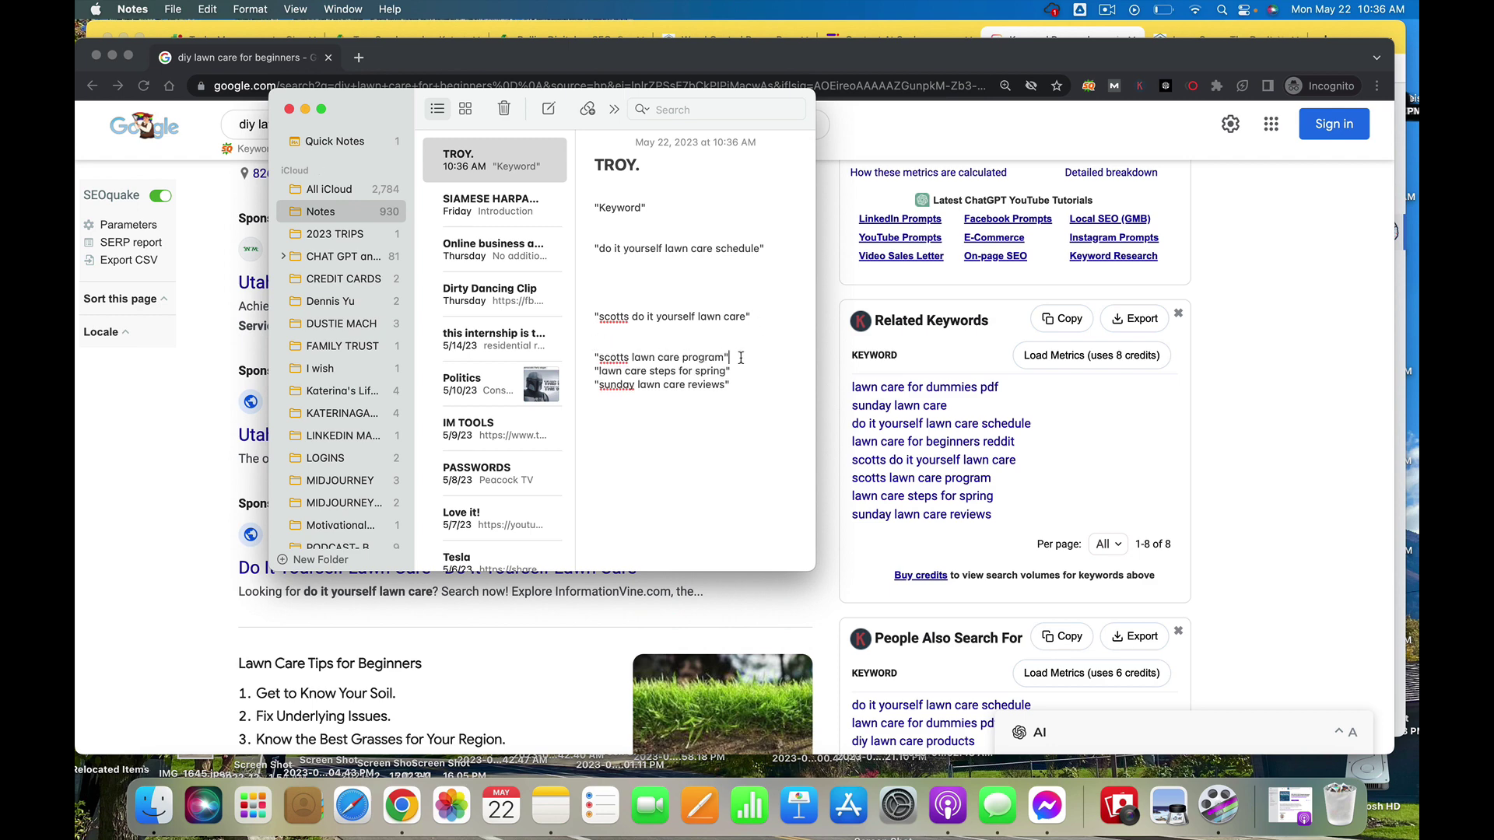
pyautogui.press('Return')
pyautogui.press('Return')
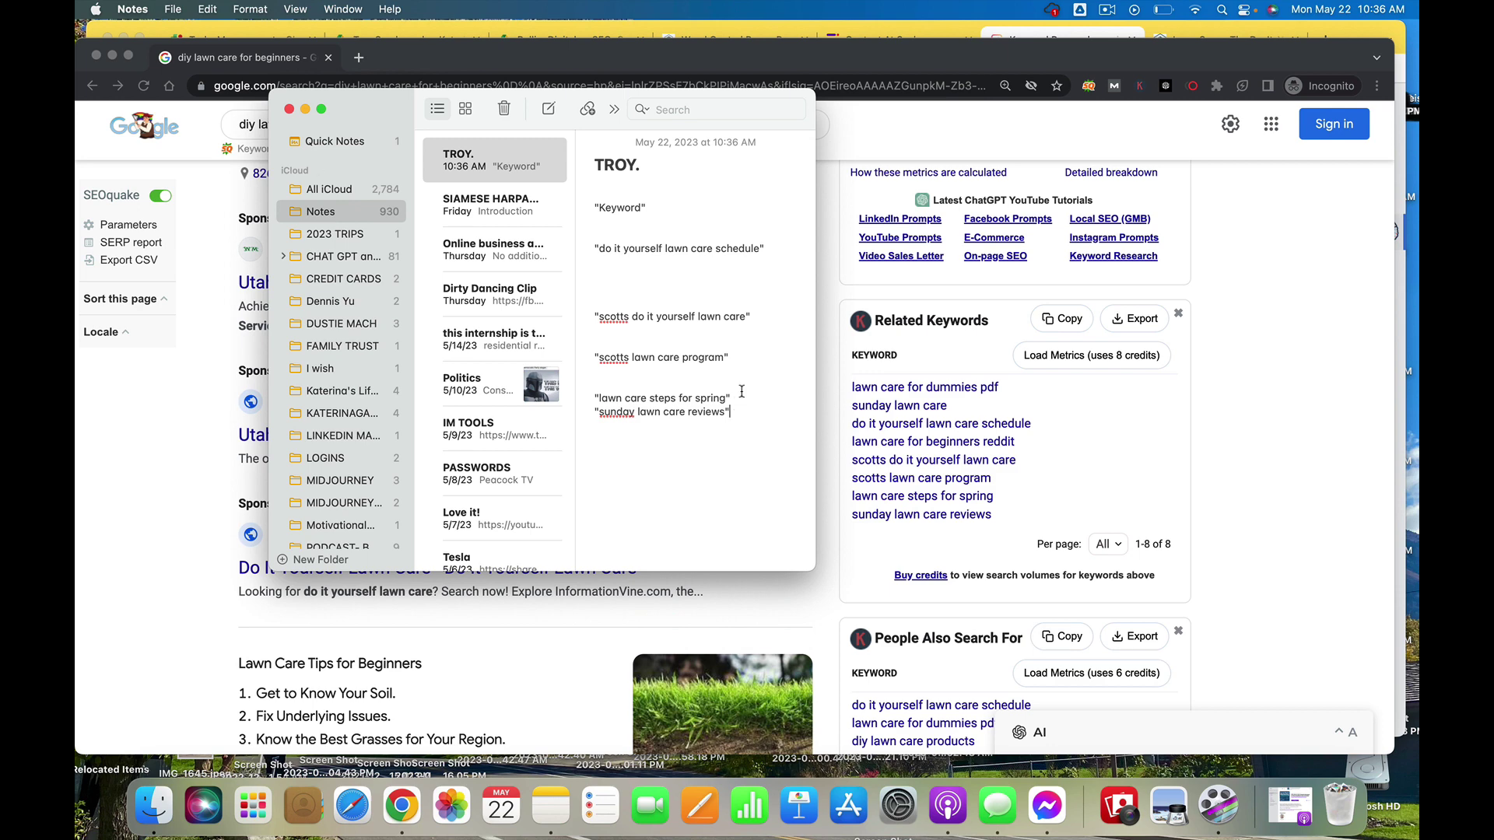
pyautogui.press('Return')
pyautogui.press('Return')
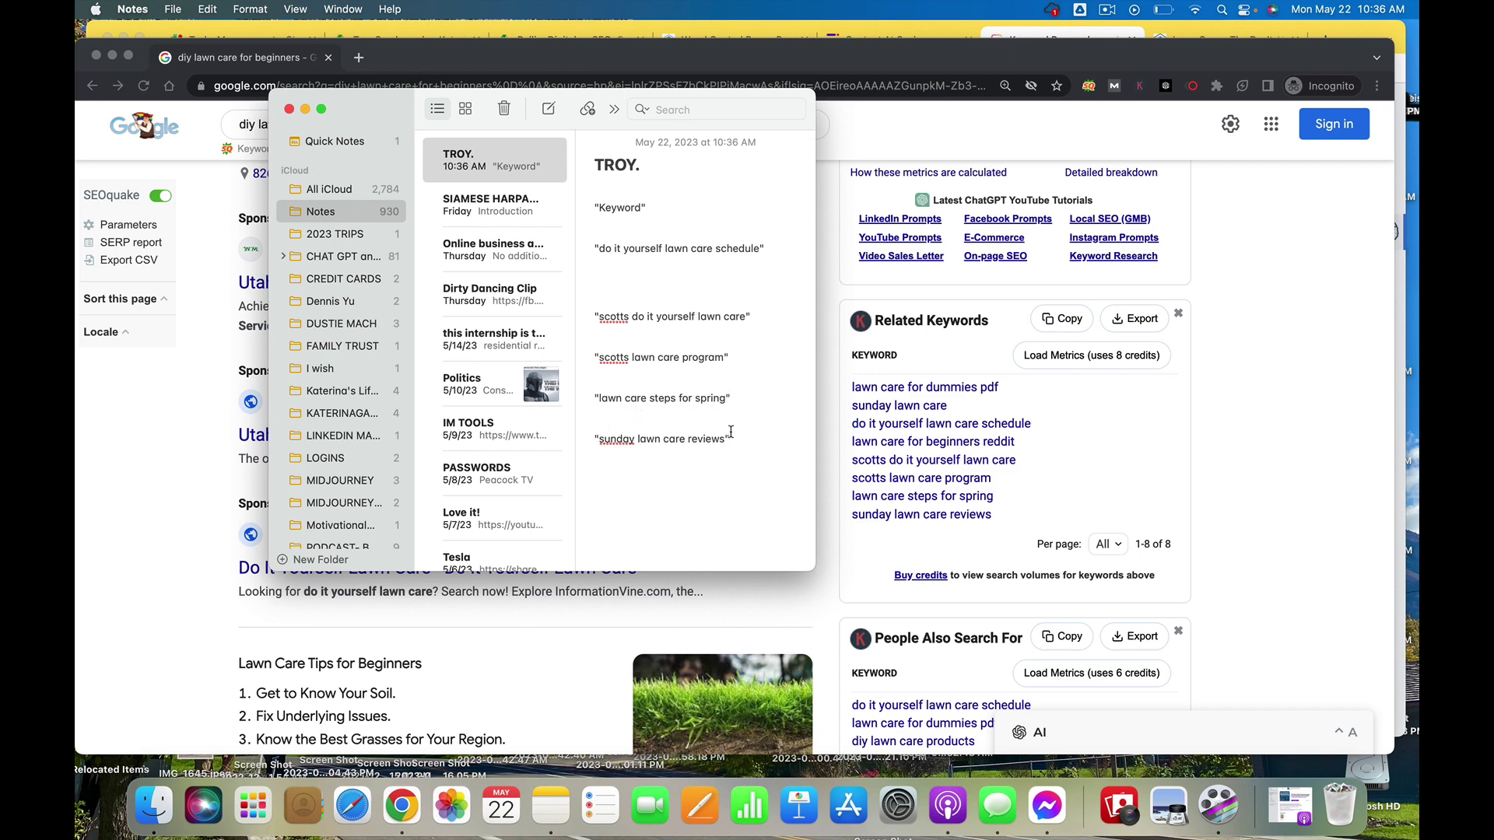
# Delete "sunday lawn care reviews" and both scotts keywords from the note, and trim the extra blank lines
pyautogui.moveTo(724, 442); pyautogui.dragTo(596, 425)
pyautogui.press('BackSpace')
pyautogui.moveTo(726, 359); pyautogui.dragTo(587, 359)
pyautogui.press('BackSpace')
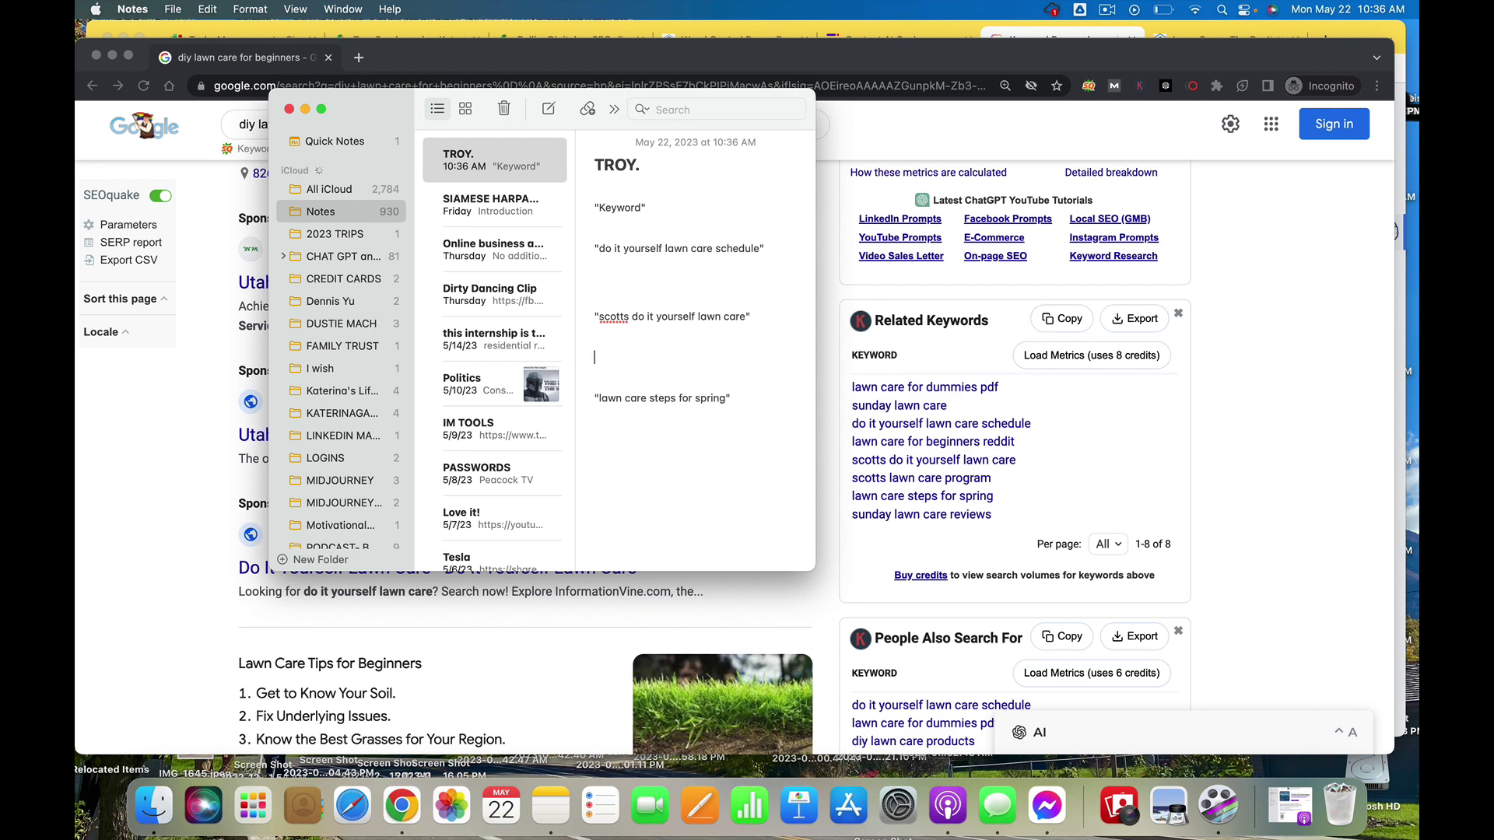
pyautogui.moveTo(749, 316); pyautogui.dragTo(593, 309)
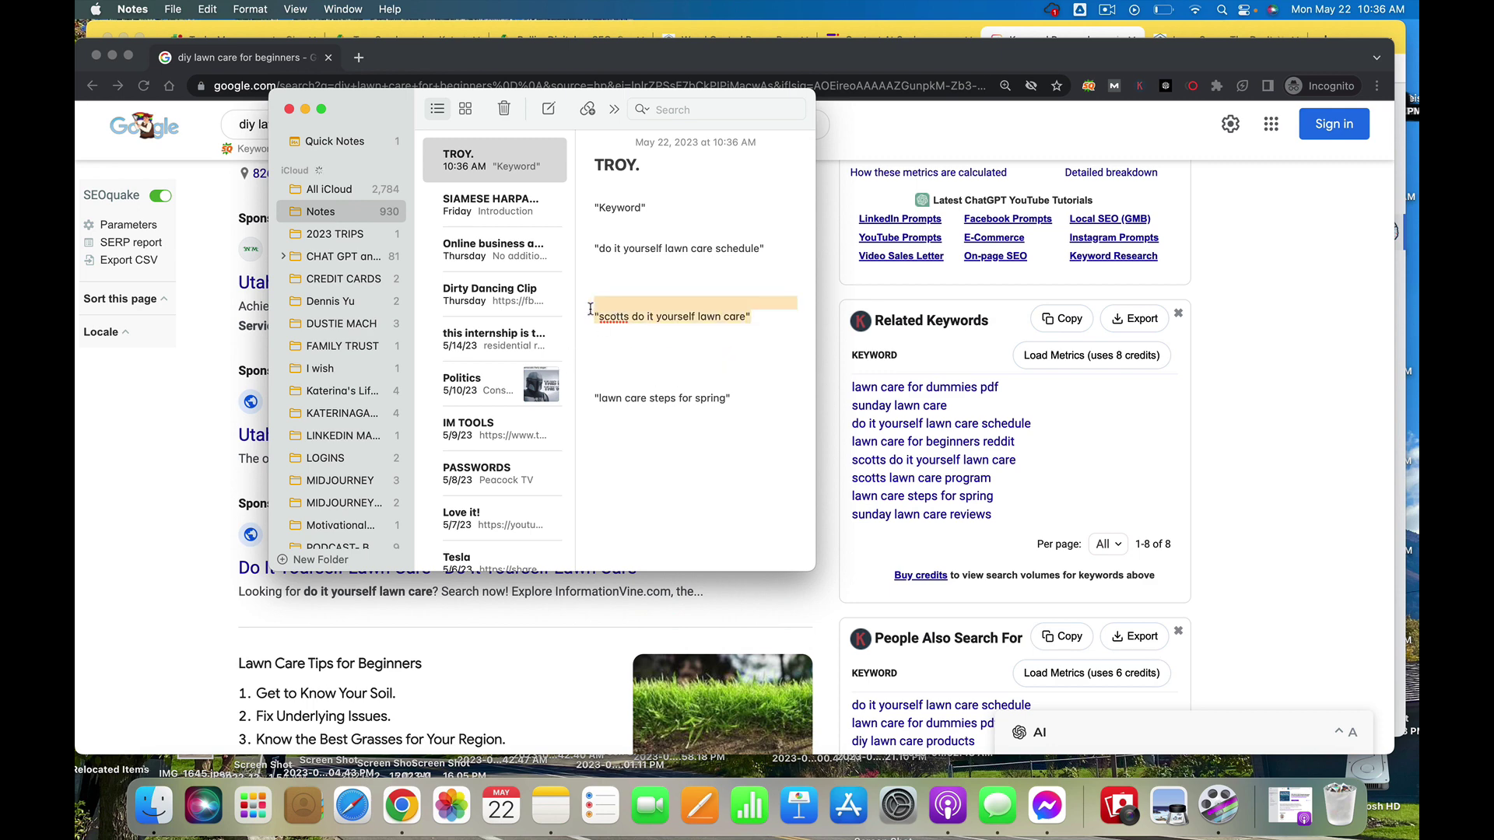
pyautogui.press('BackSpace')
pyautogui.press('BackSpace')
pyautogui.press('BackSpace')
pyautogui.press('BackSpace')
pyautogui.press('BackSpace')
pyautogui.press('BackSpace')
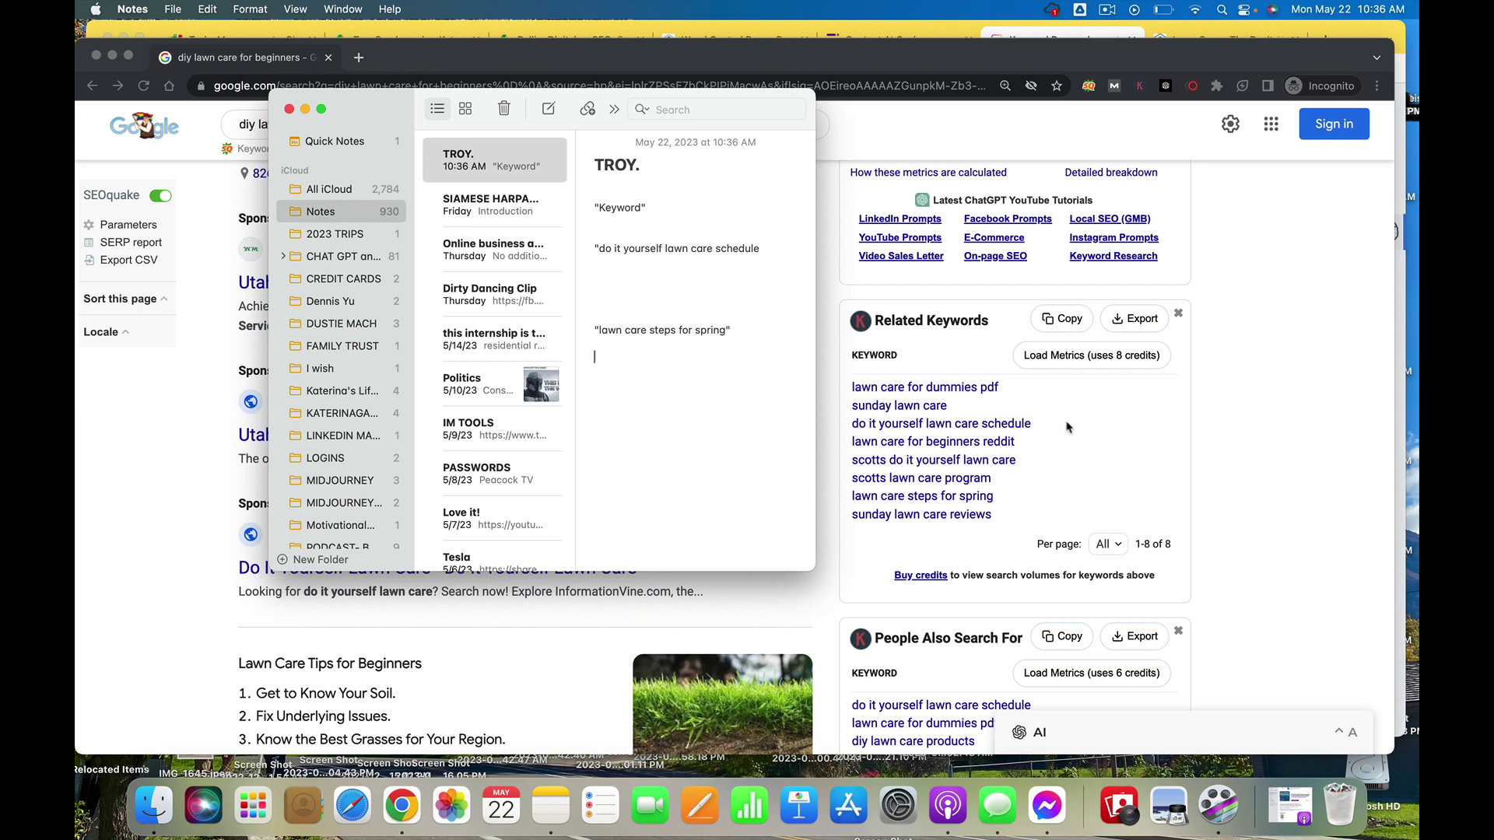
# From the People Also Search For list, add "DIY lawn care subscription" and "DiY lawn care products" to the end of the note
pyautogui.scroll(-2, 1047, 440)
pyautogui.scroll(-5, 1048, 440)
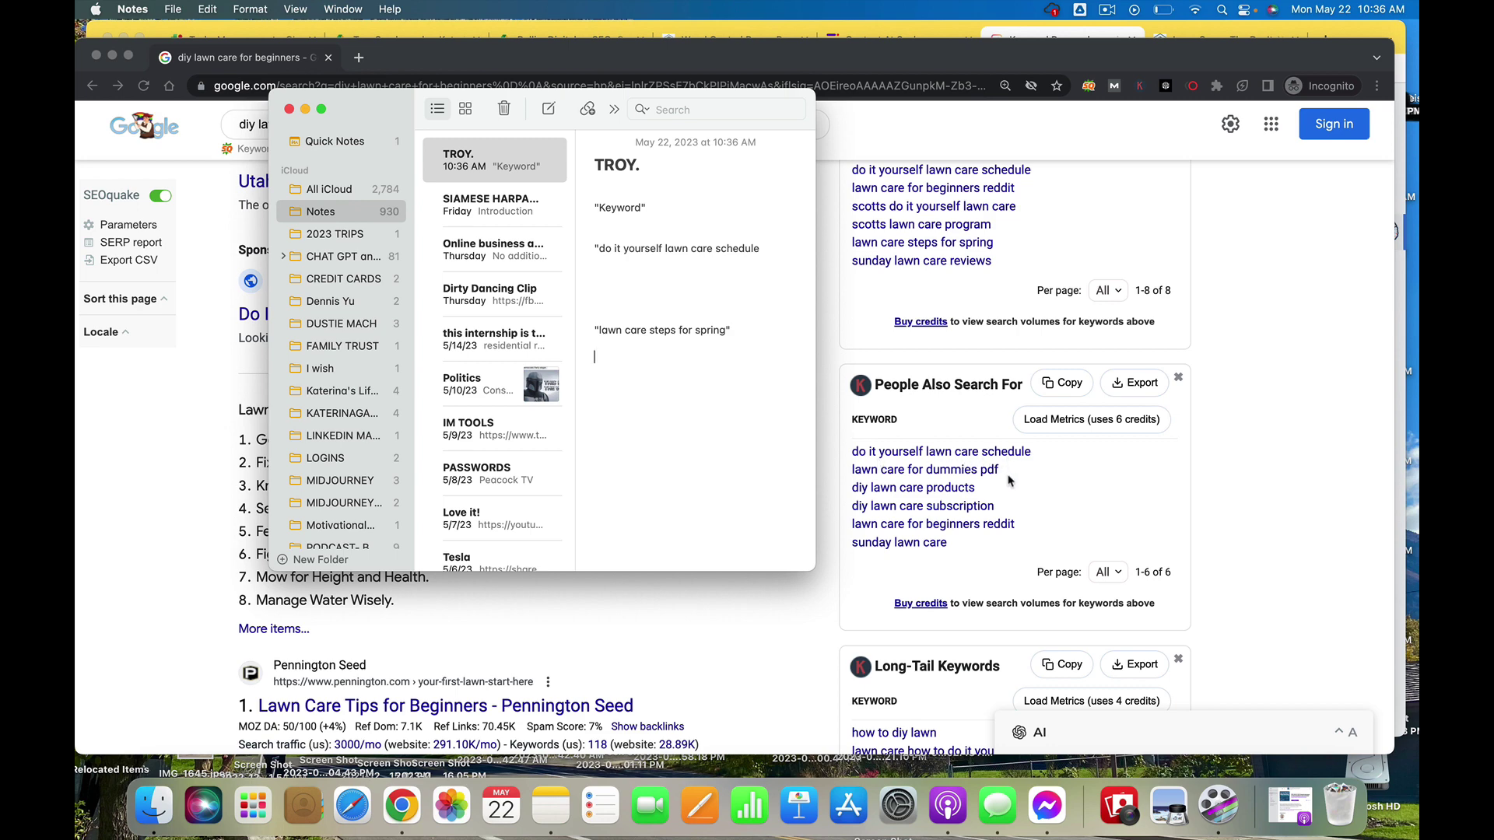
pyautogui.scroll(-2, 1008, 480)
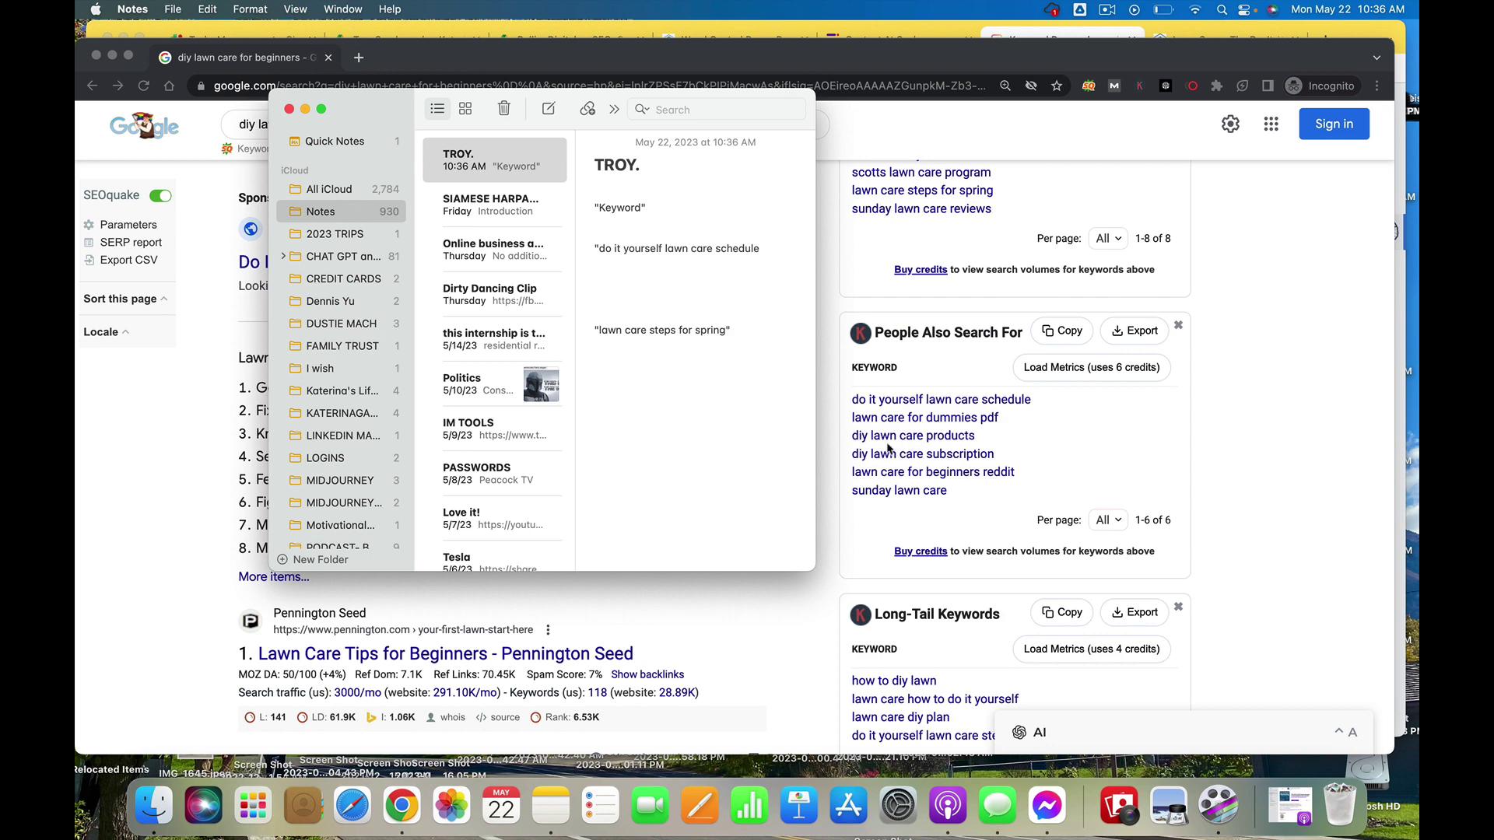
pyautogui.click(989, 441)
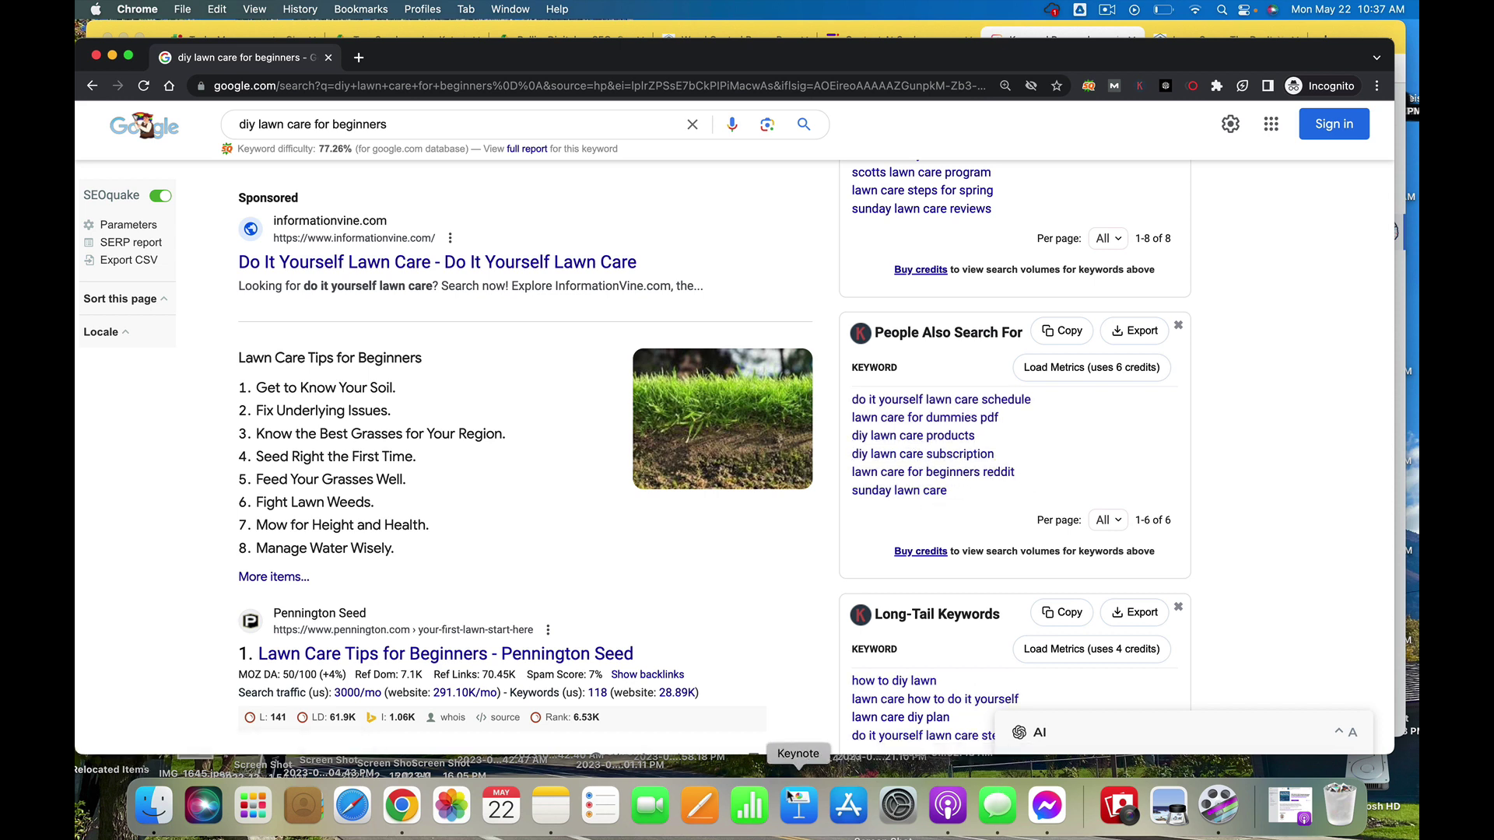
pyautogui.click(554, 807)
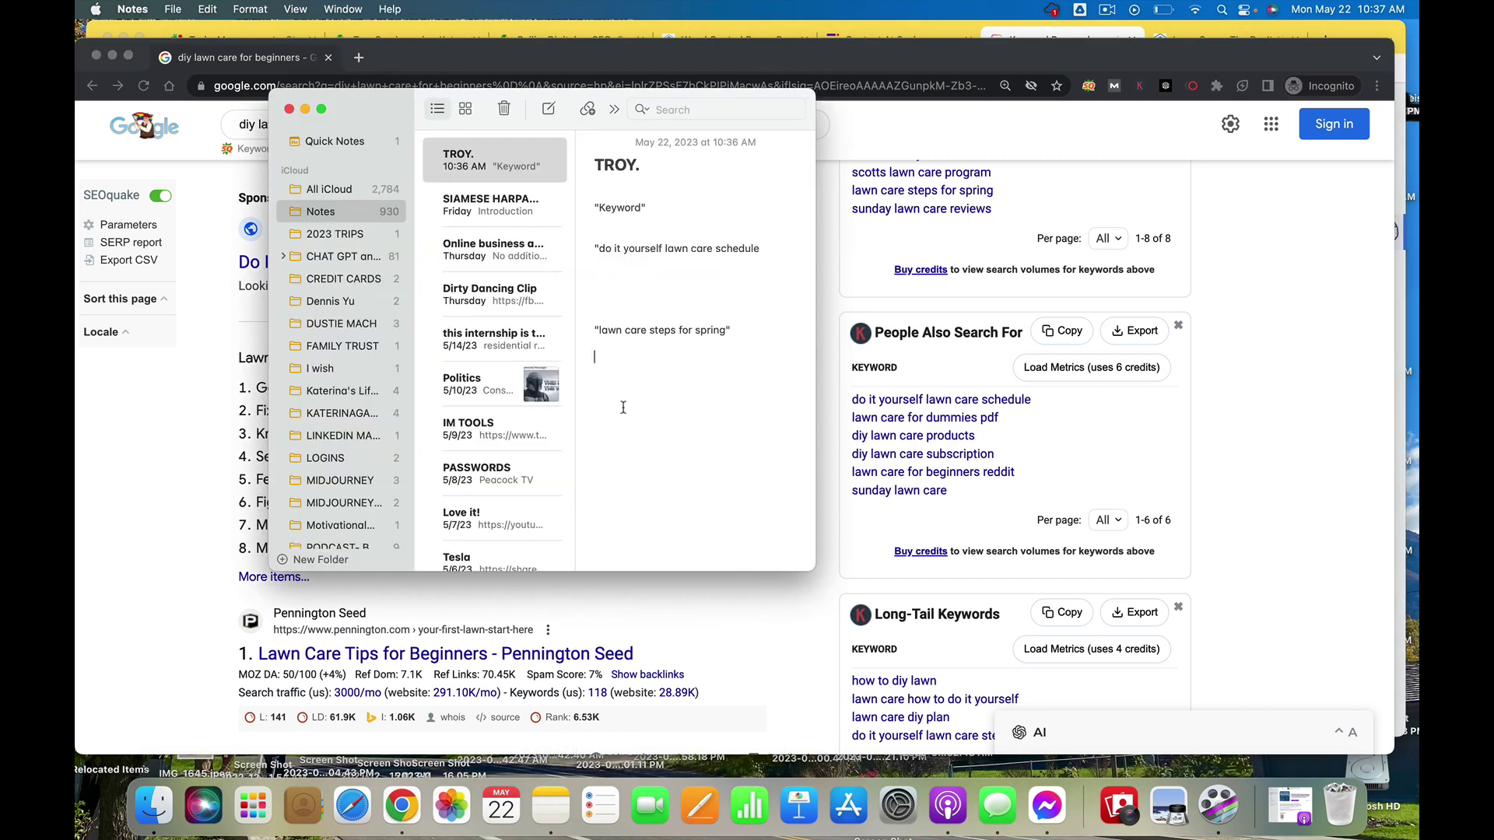
pyautogui.press('Return')
pyautogui.write('DIY lawn care subscription')
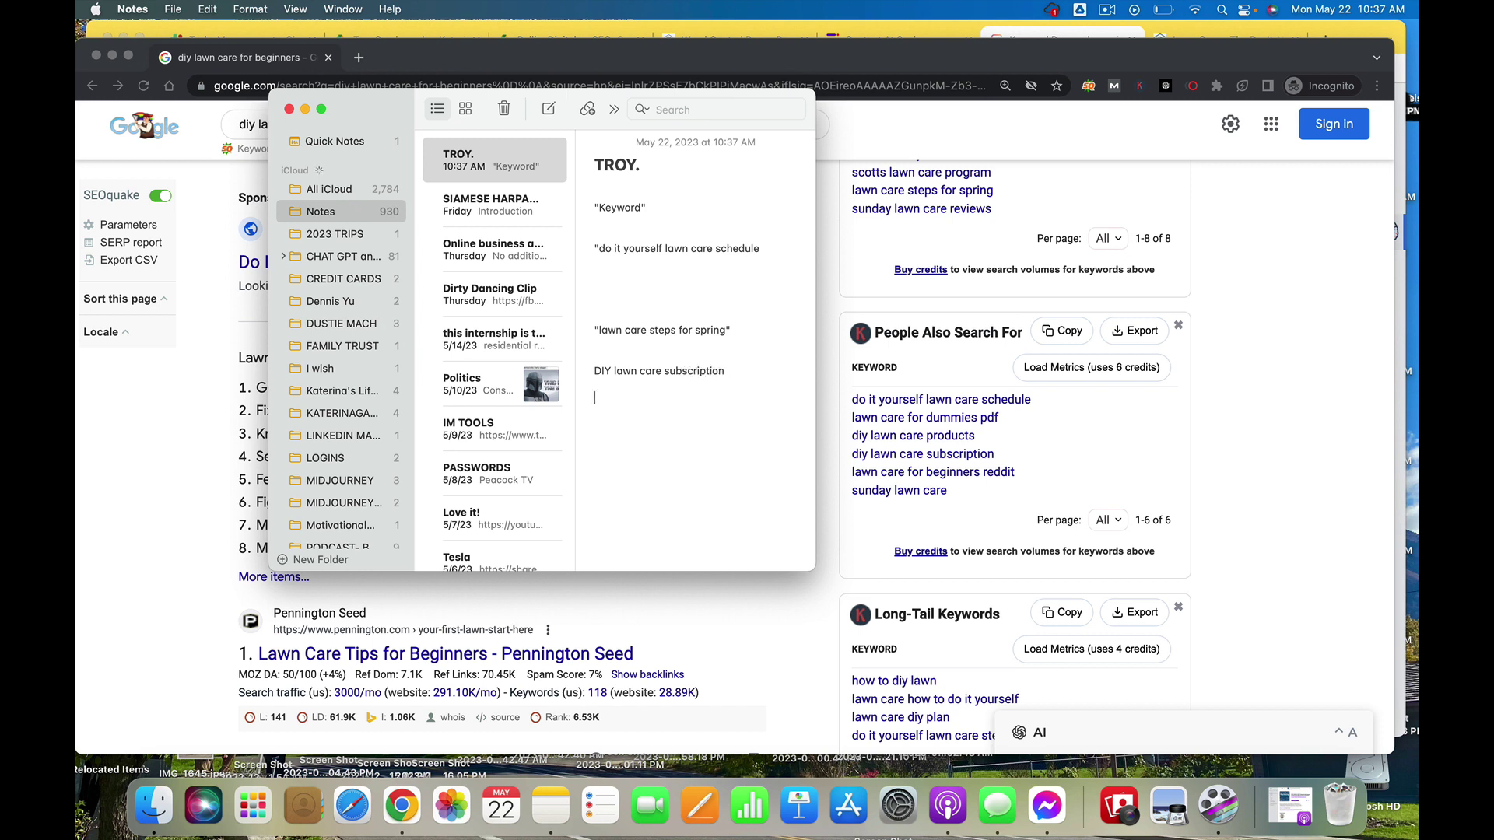
pyautogui.press('Return')
pyautogui.write('DiY lawn care products')
# From the Long-Tail Keywords list, add "Do it yourself lawn care steps" to the end of the note
pyautogui.click(1326, 500)
pyautogui.scroll(-5, 1167, 491)
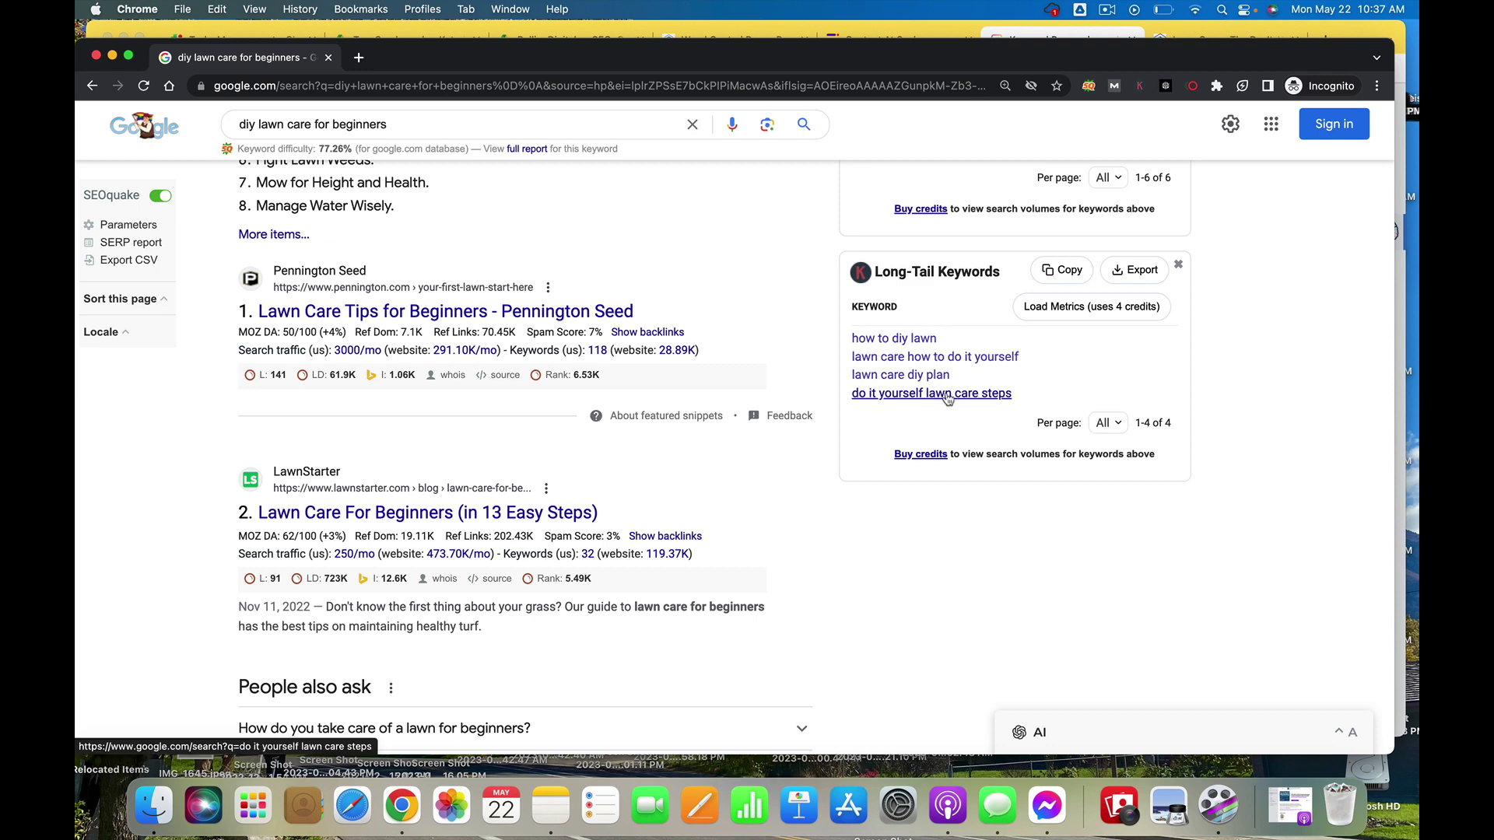
pyautogui.click(553, 815)
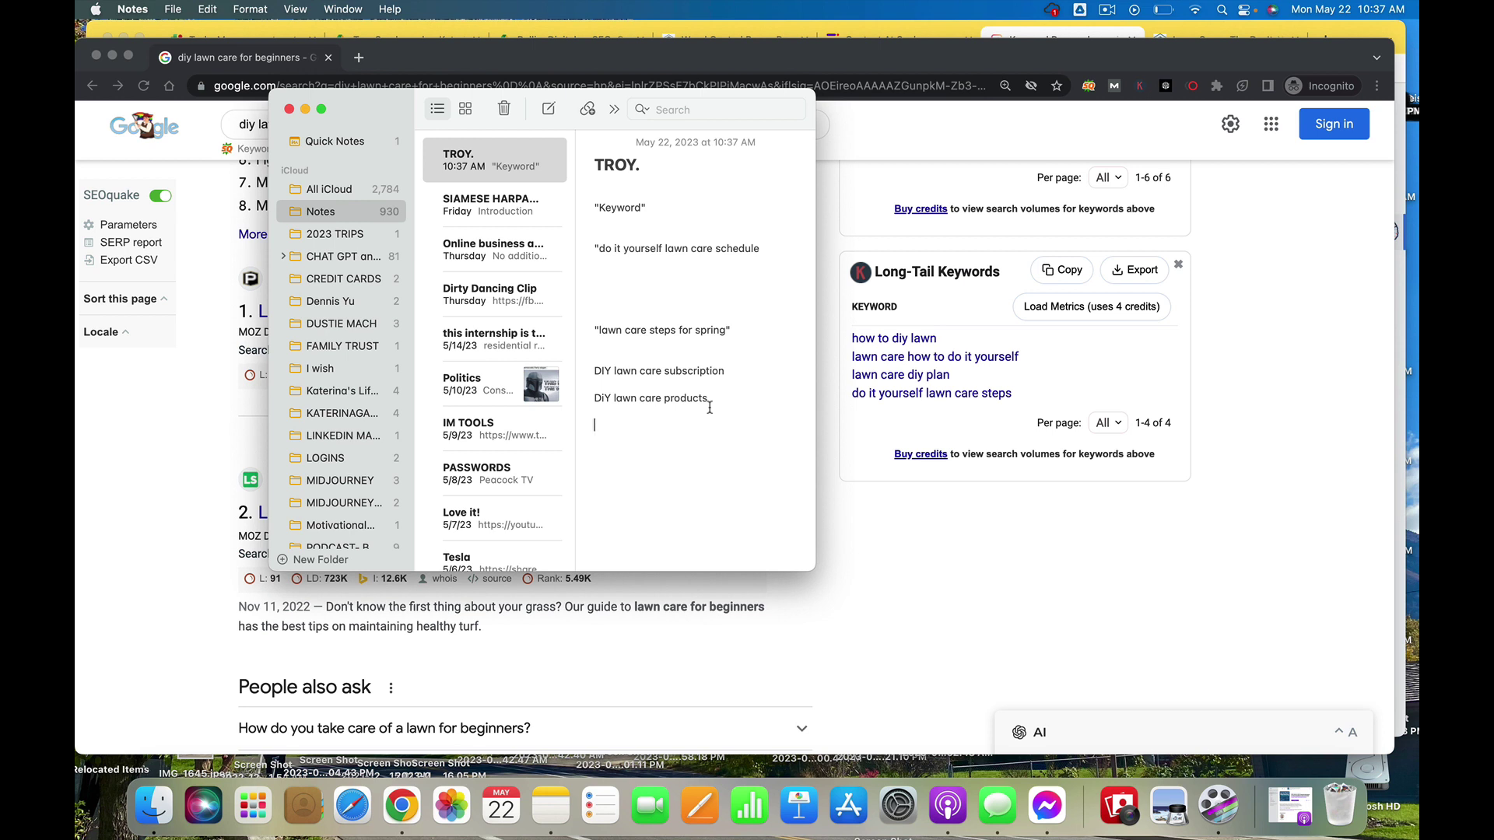
pyautogui.write('Do it y')
pyautogui.write('orusel')
pyautogui.press('BackSpace')
pyautogui.press('BackSpace')
pyautogui.press('BackSpace')
pyautogui.press('BackSpace')
pyautogui.write('urself lawn care steps')
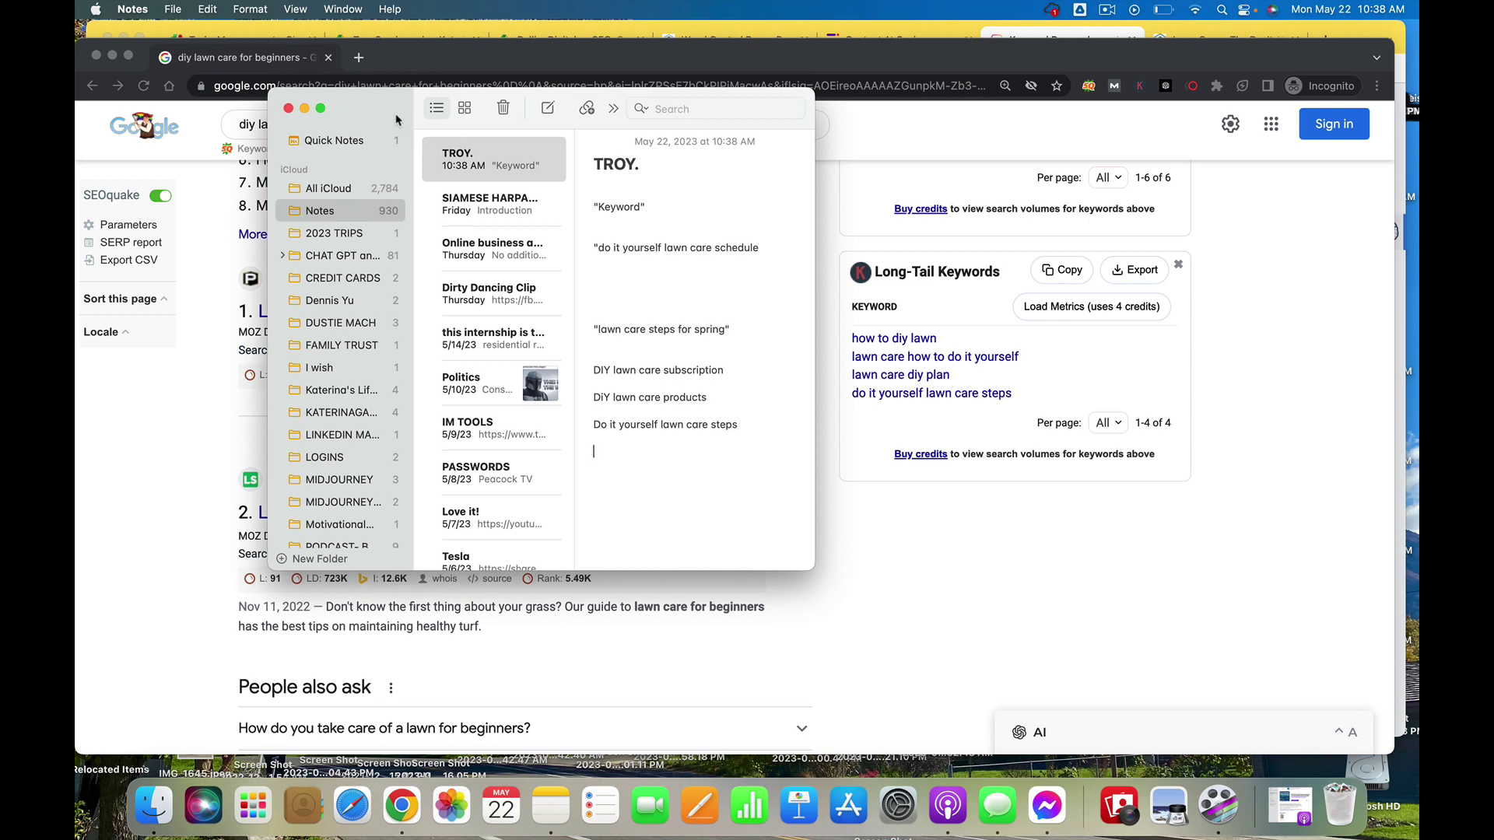
# Replace the "Keyword" line under the note's title with "DIY Lawn Care for Beginners"
pyautogui.moveTo(402, 123); pyautogui.dragTo(1049, 9)
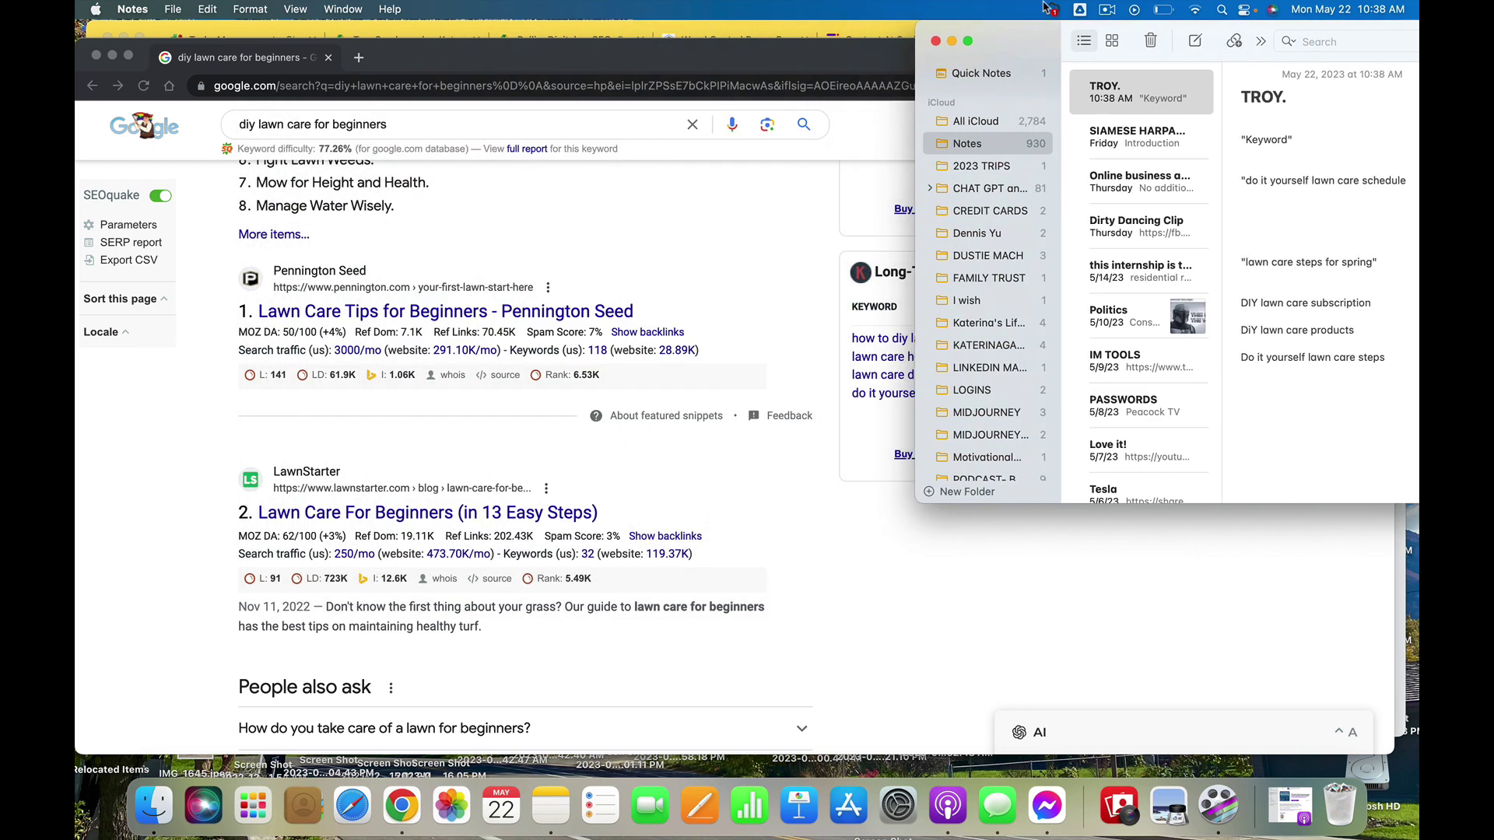
pyautogui.moveTo(1017, 49); pyautogui.dragTo(721, 288)
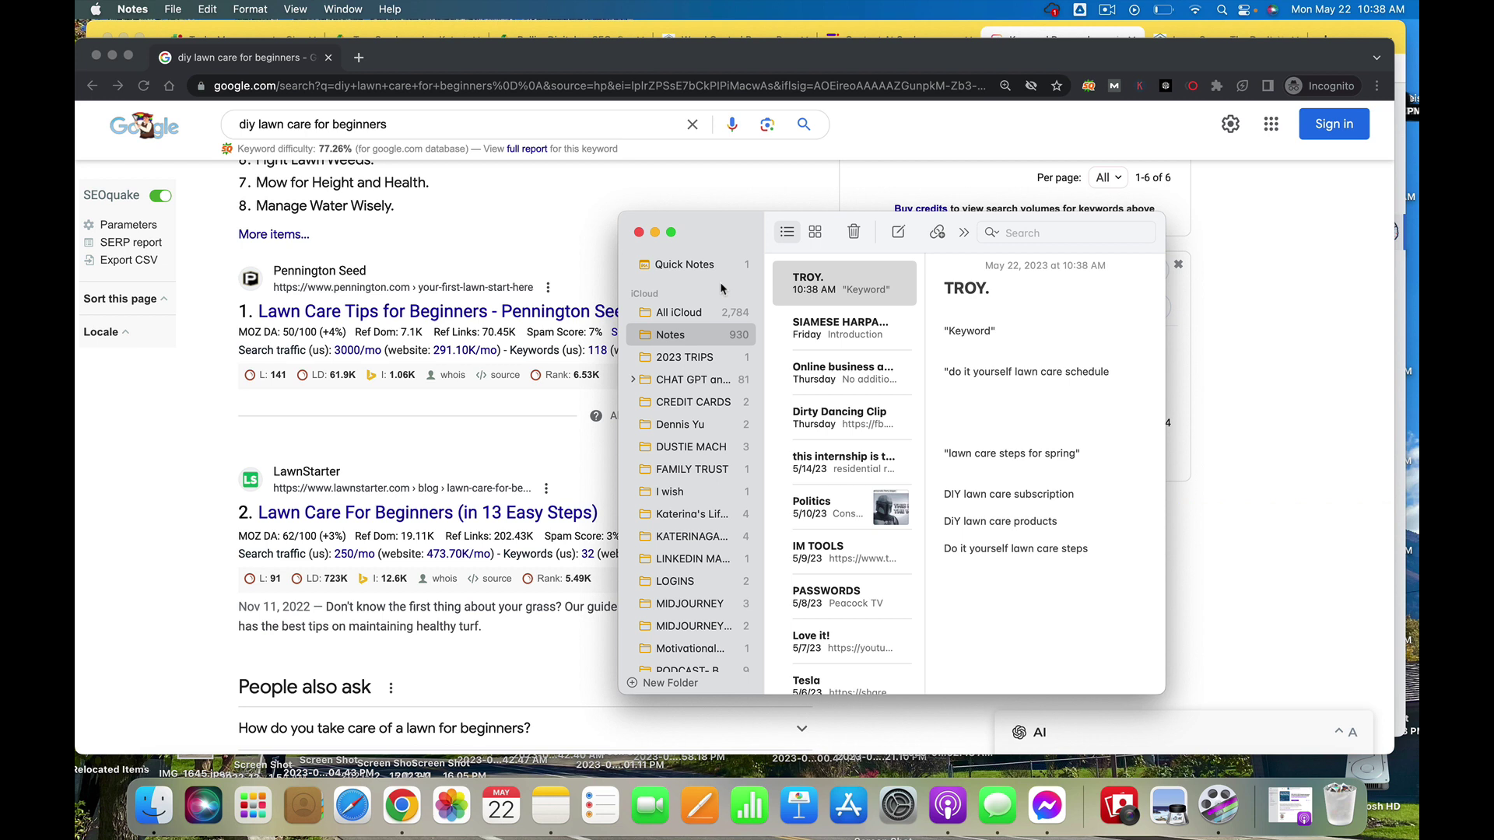
pyautogui.click(1014, 327)
pyautogui.press('Return')
pyautogui.write('DIY')
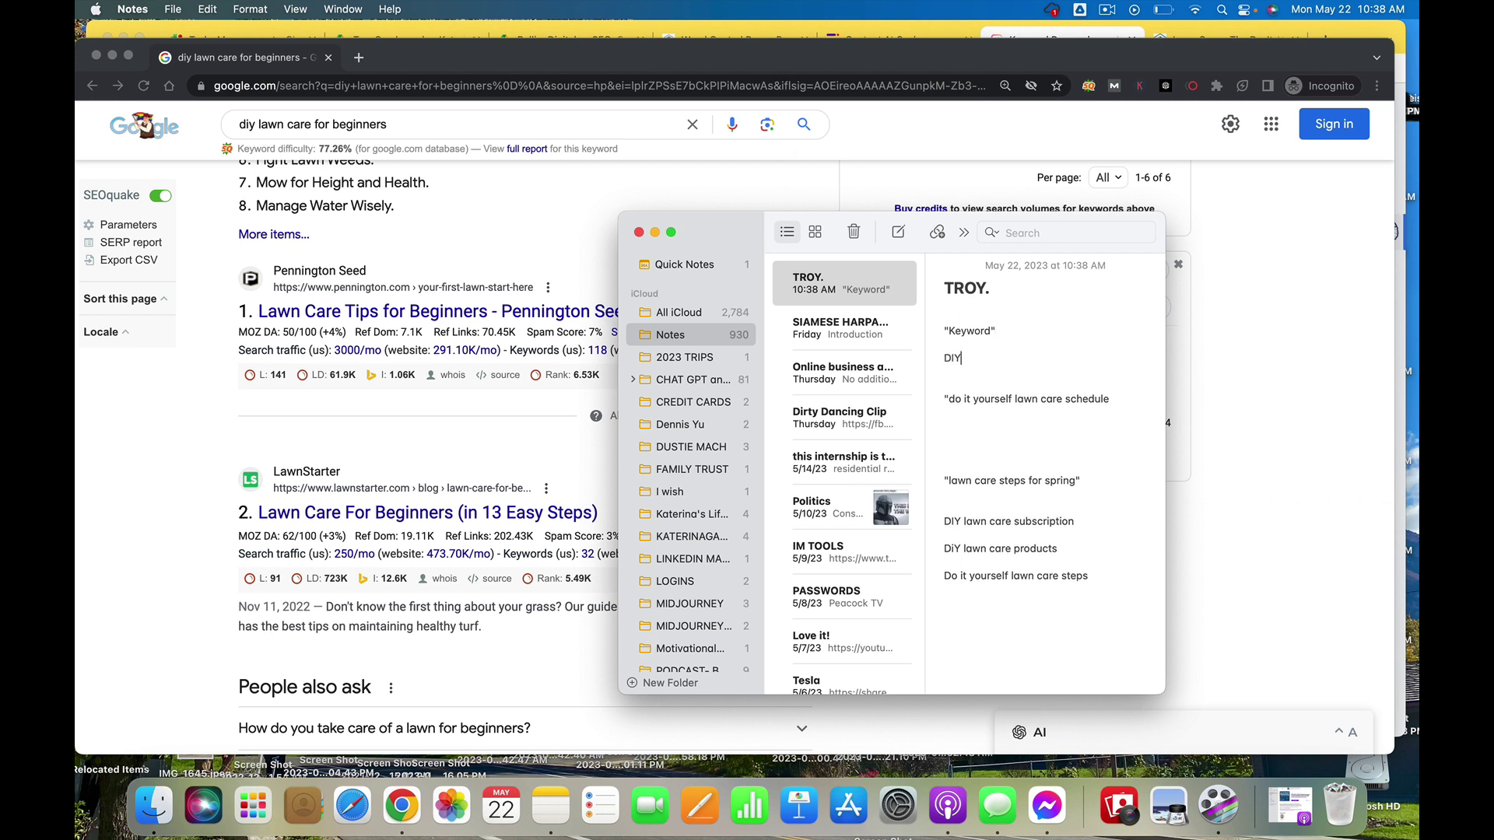
pyautogui.write(' Lawn Care for Beginners')
pyautogui.tripleClick(969, 332)
pyautogui.press('BackSpace')
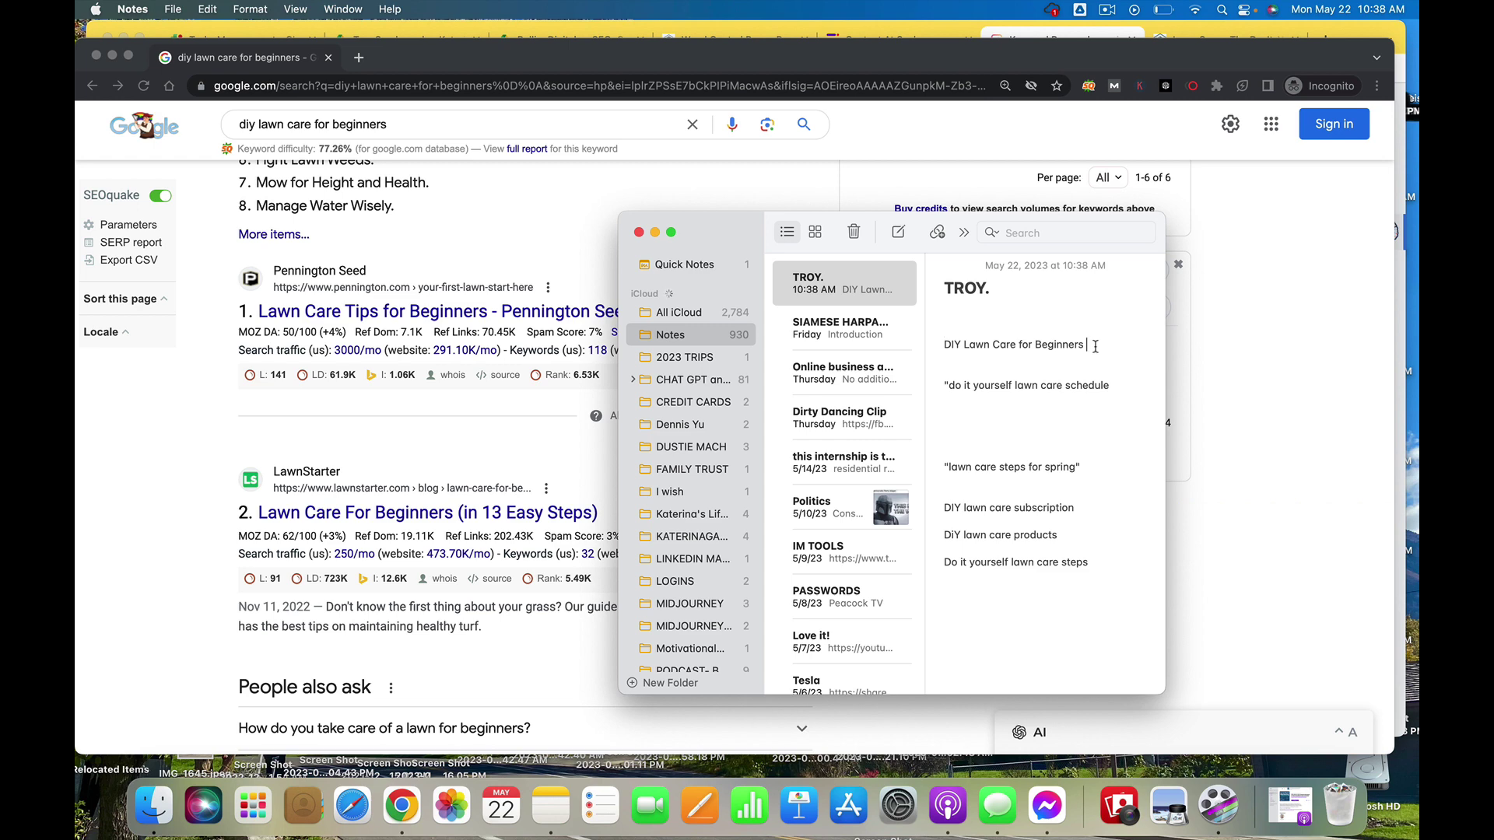
# Minimize the note and bring the People also ask questions on the Google results page into view
pyautogui.moveTo(713, 237); pyautogui.dragTo(918, 168)
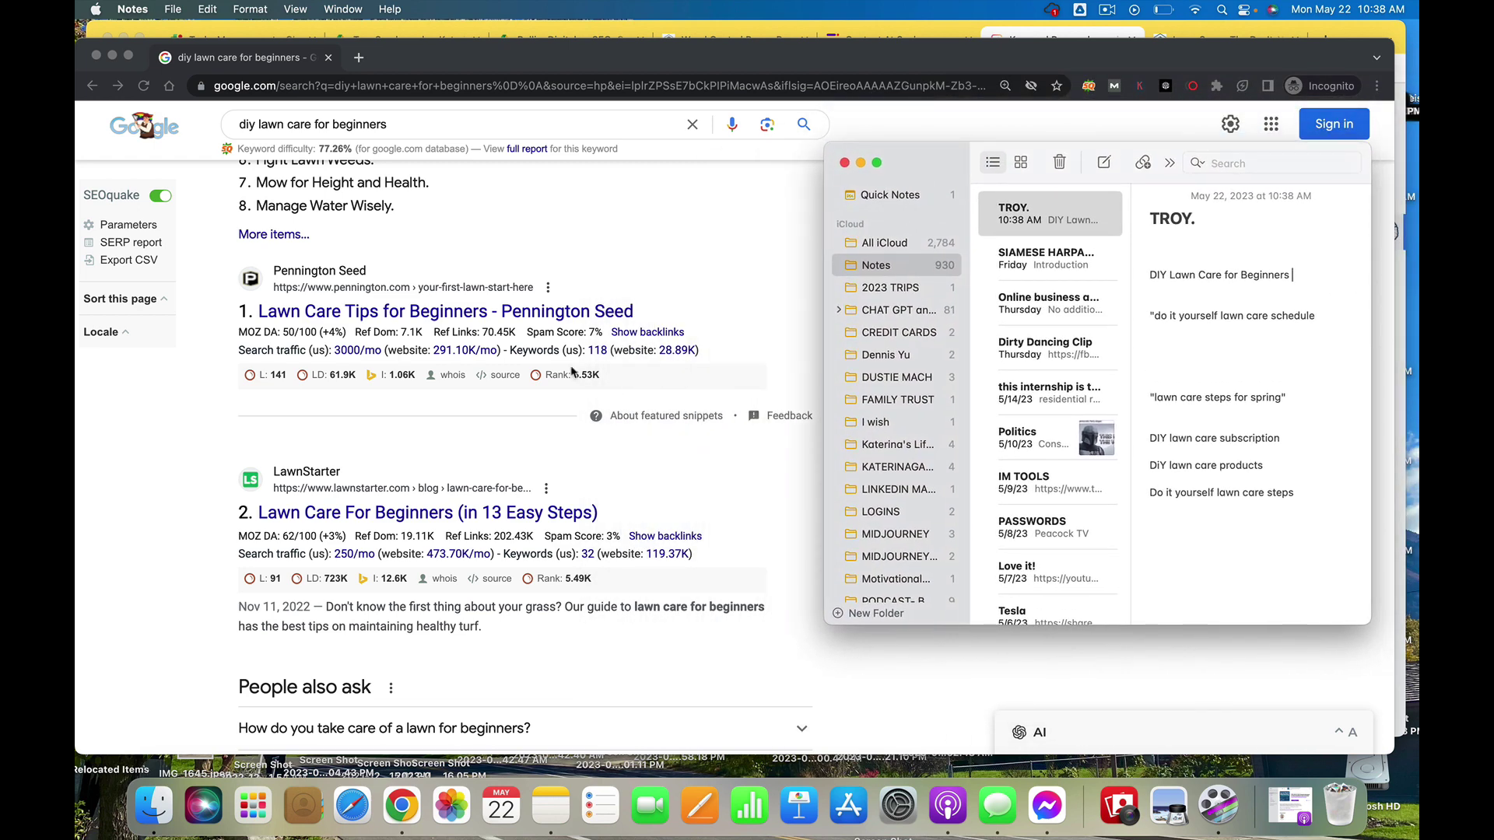
pyautogui.click(861, 162)
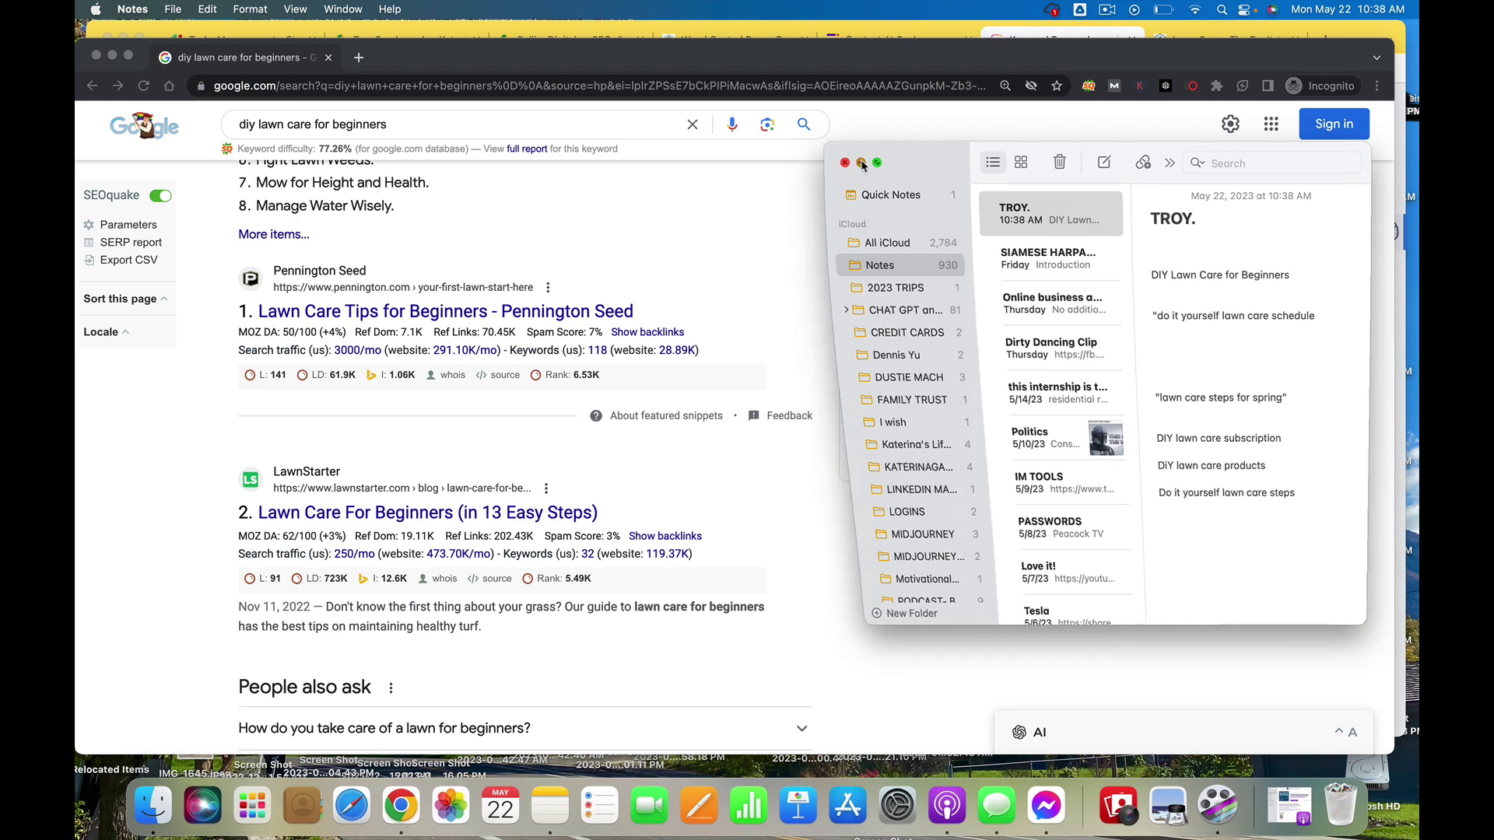
pyautogui.scroll(-10, 679, 530)
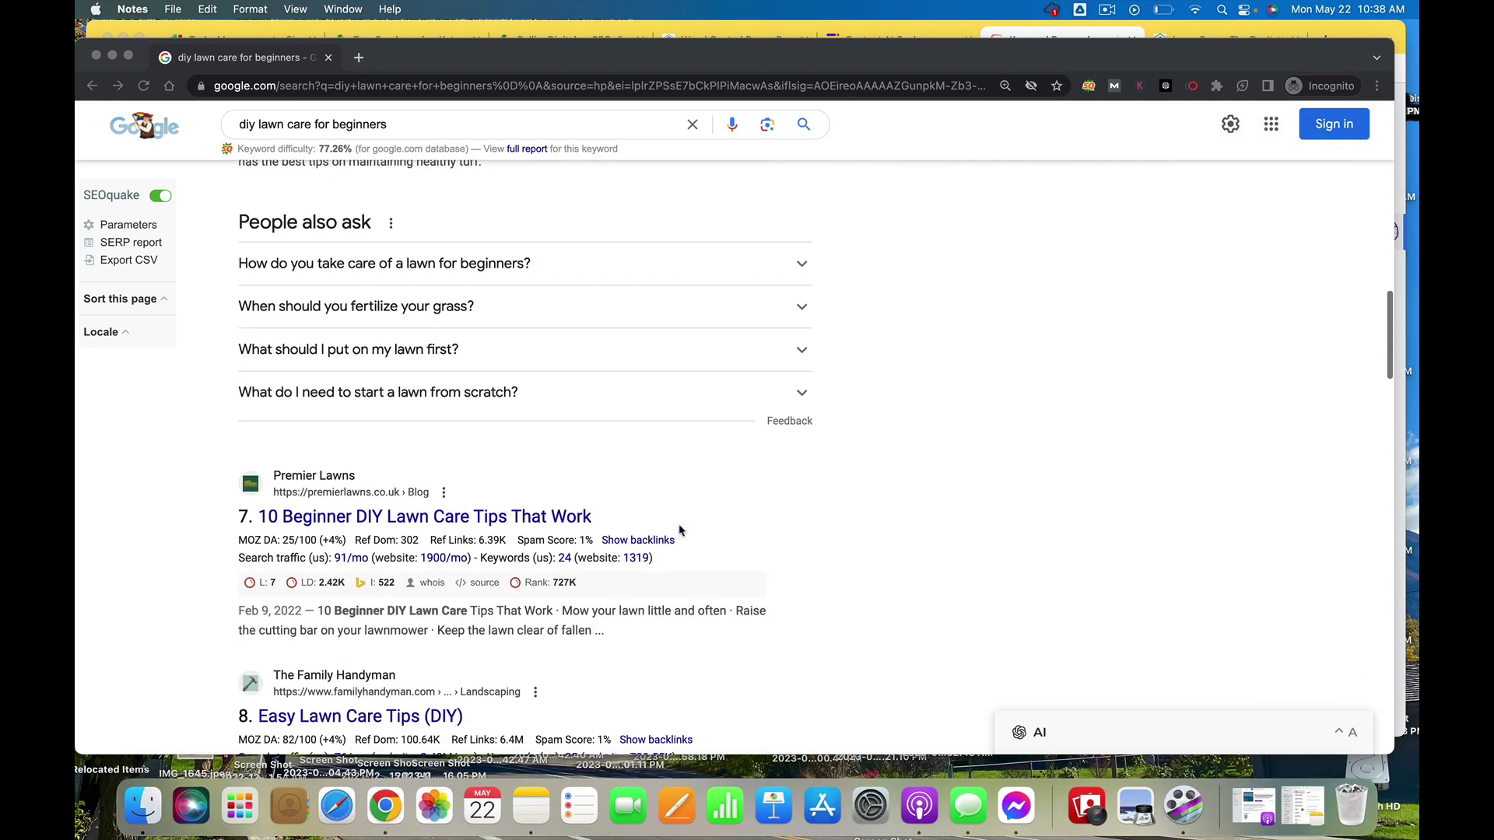
pyautogui.scroll(2, 679, 529)
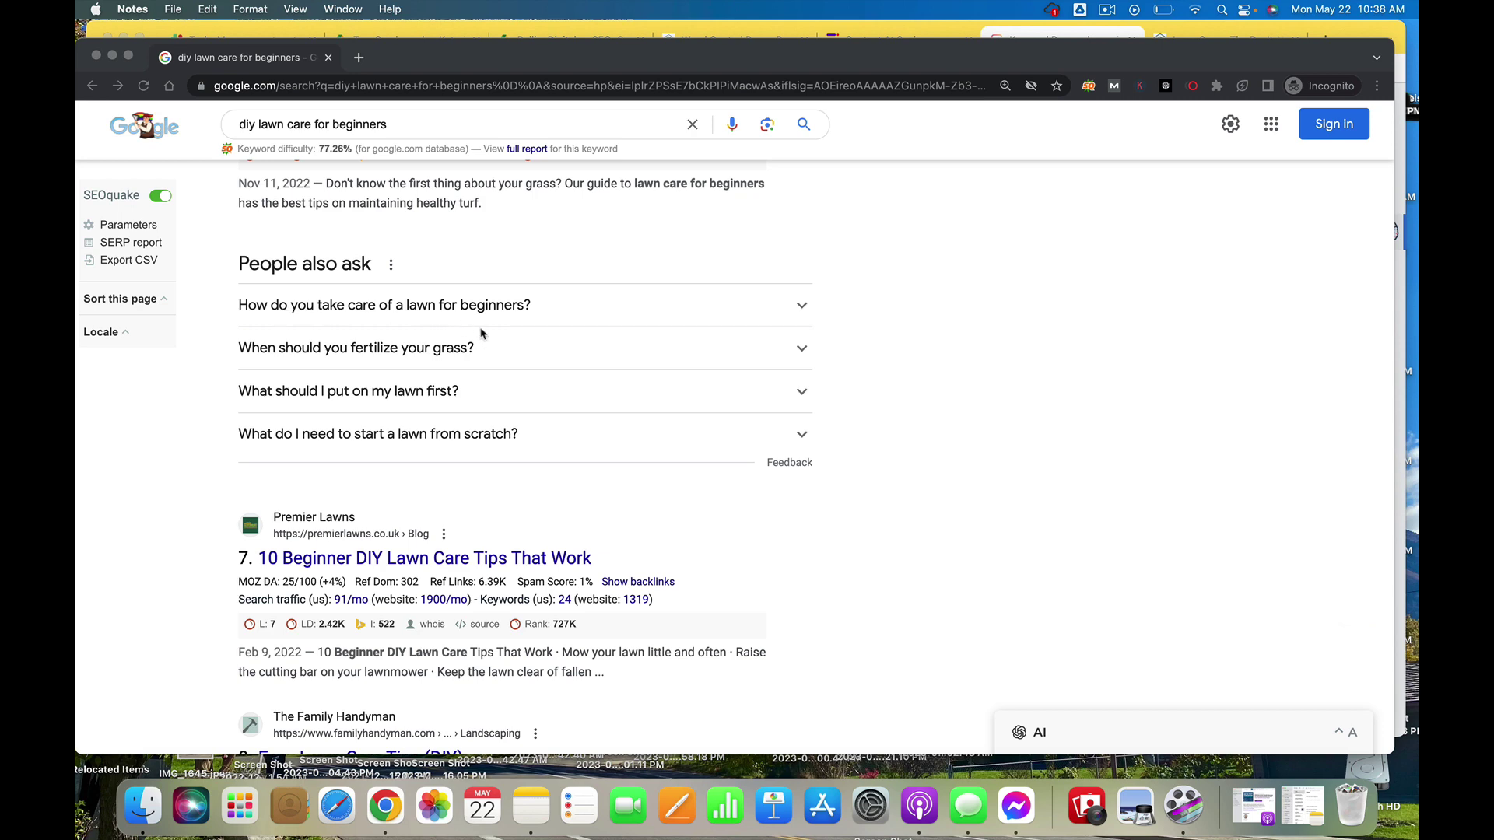
pyautogui.click(969, 808)
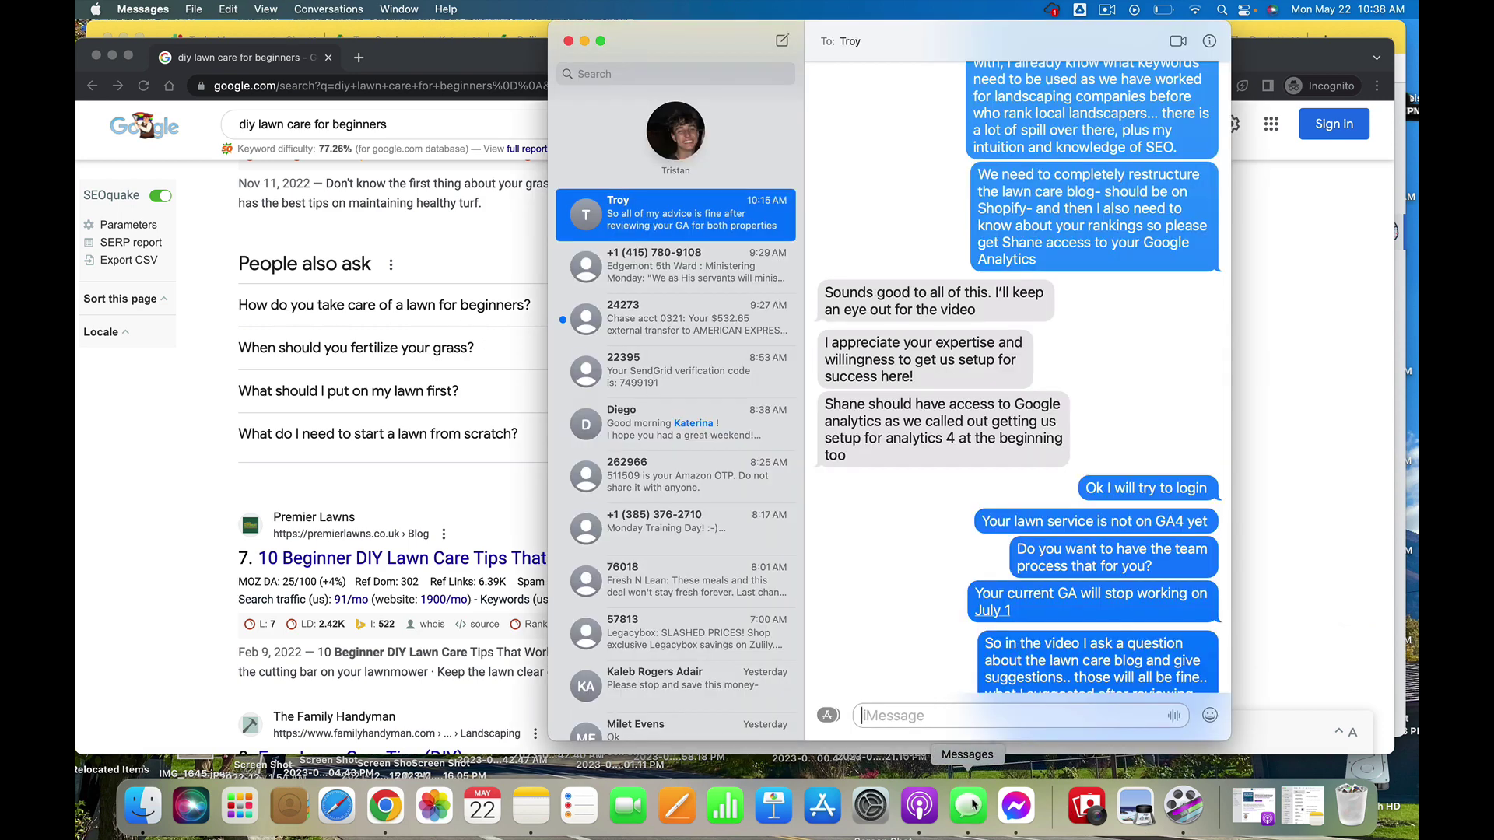
pyautogui.click(569, 41)
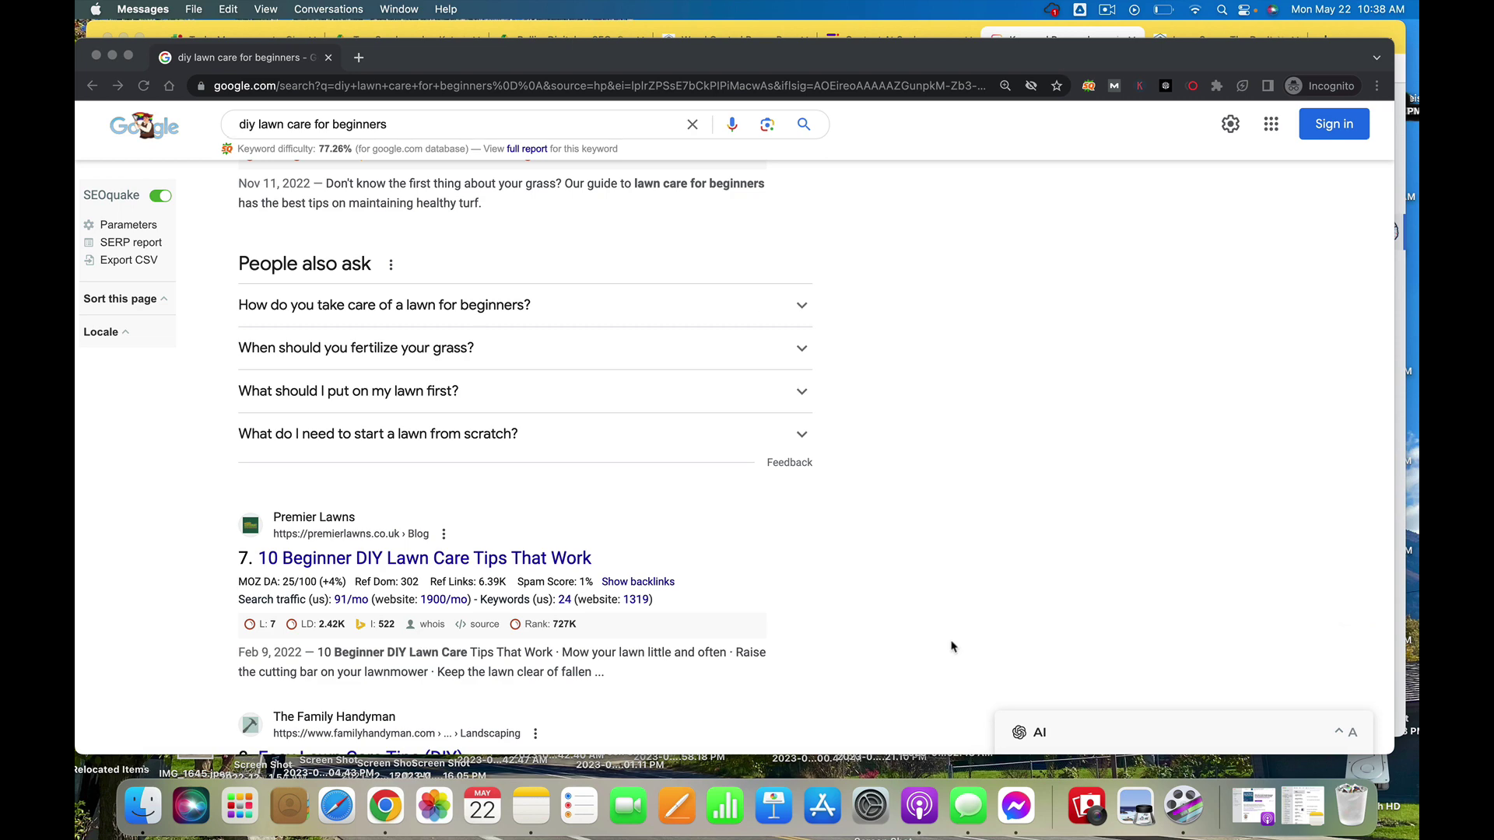
# Reopen the note and add "How to you take care of a lawn for beginners" below the last keyword
pyautogui.click(1258, 809)
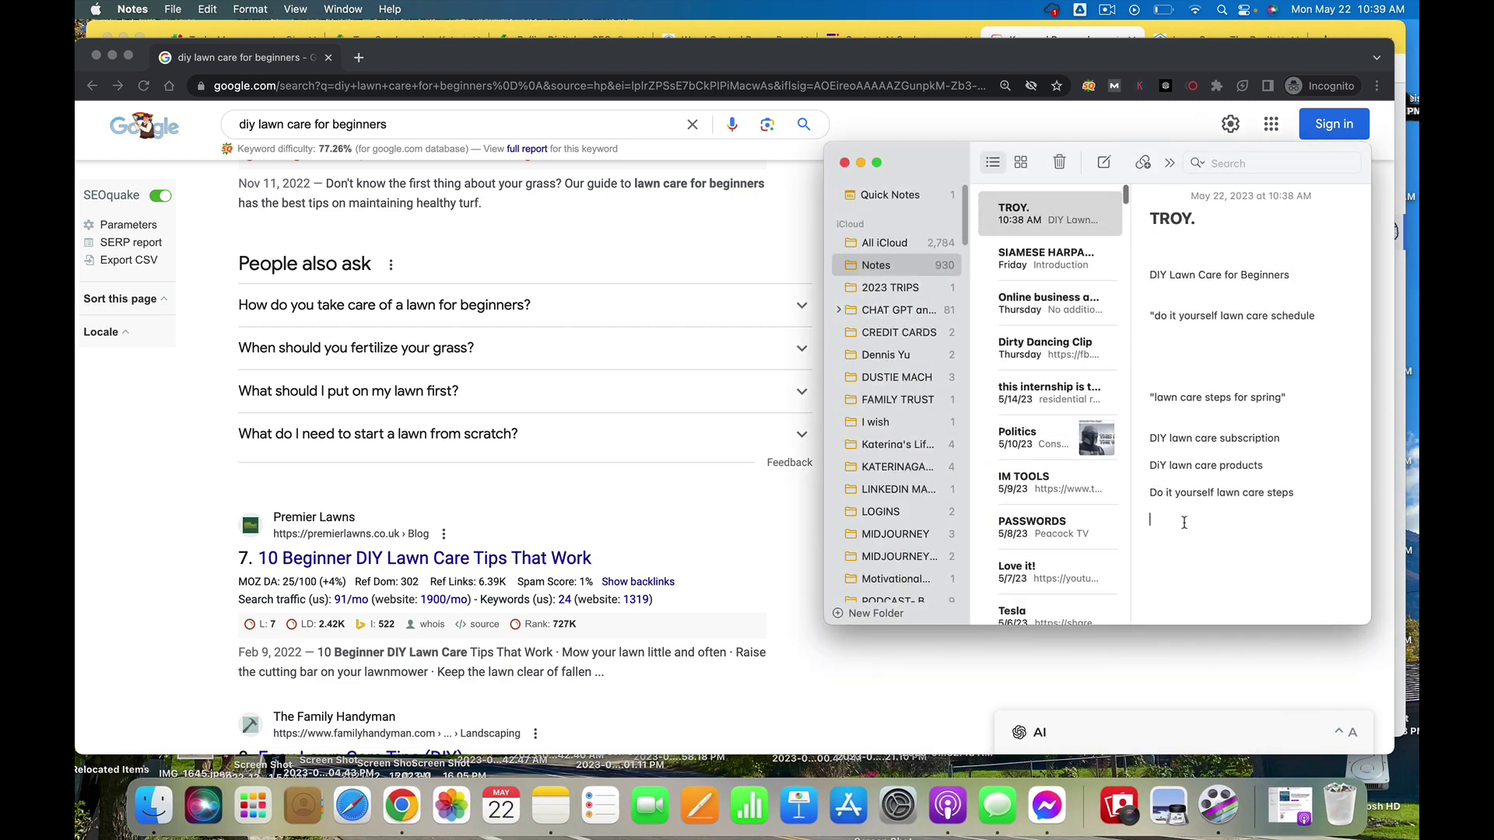
pyautogui.write('How to you take care of a. lawy')
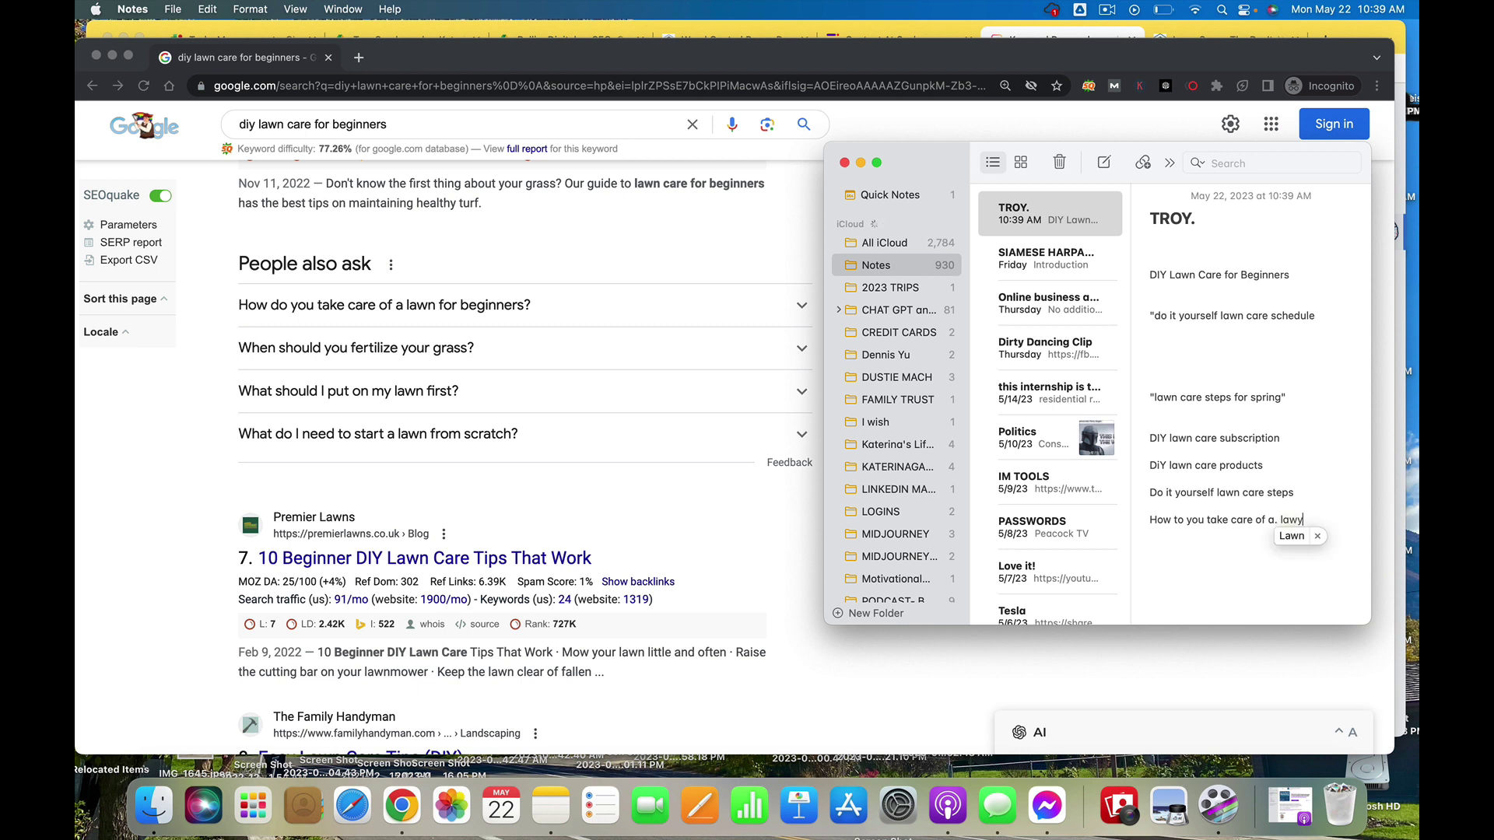
pyautogui.press('BackSpace')
pyautogui.press('BackSpace')
pyautogui.press('BackSpace')
pyautogui.press('BackSpace')
pyautogui.press('BackSpace')
pyautogui.write('l')
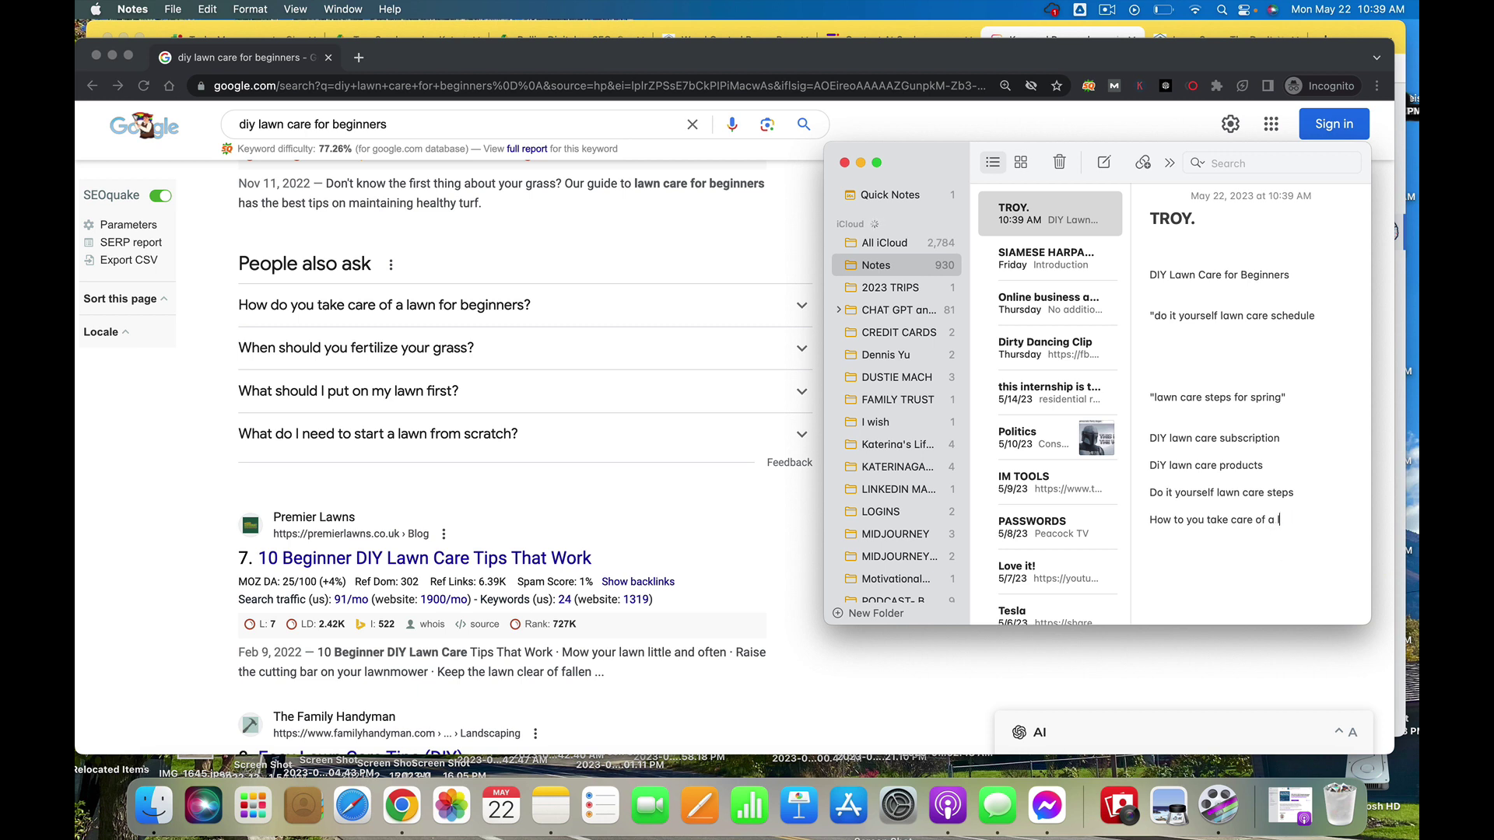
pyautogui.write('awn for beginners')
# Add "What should I put on my lawn first" as a new line at the end of the note
pyautogui.write('What shoul')
pyautogui.write('d I pu')
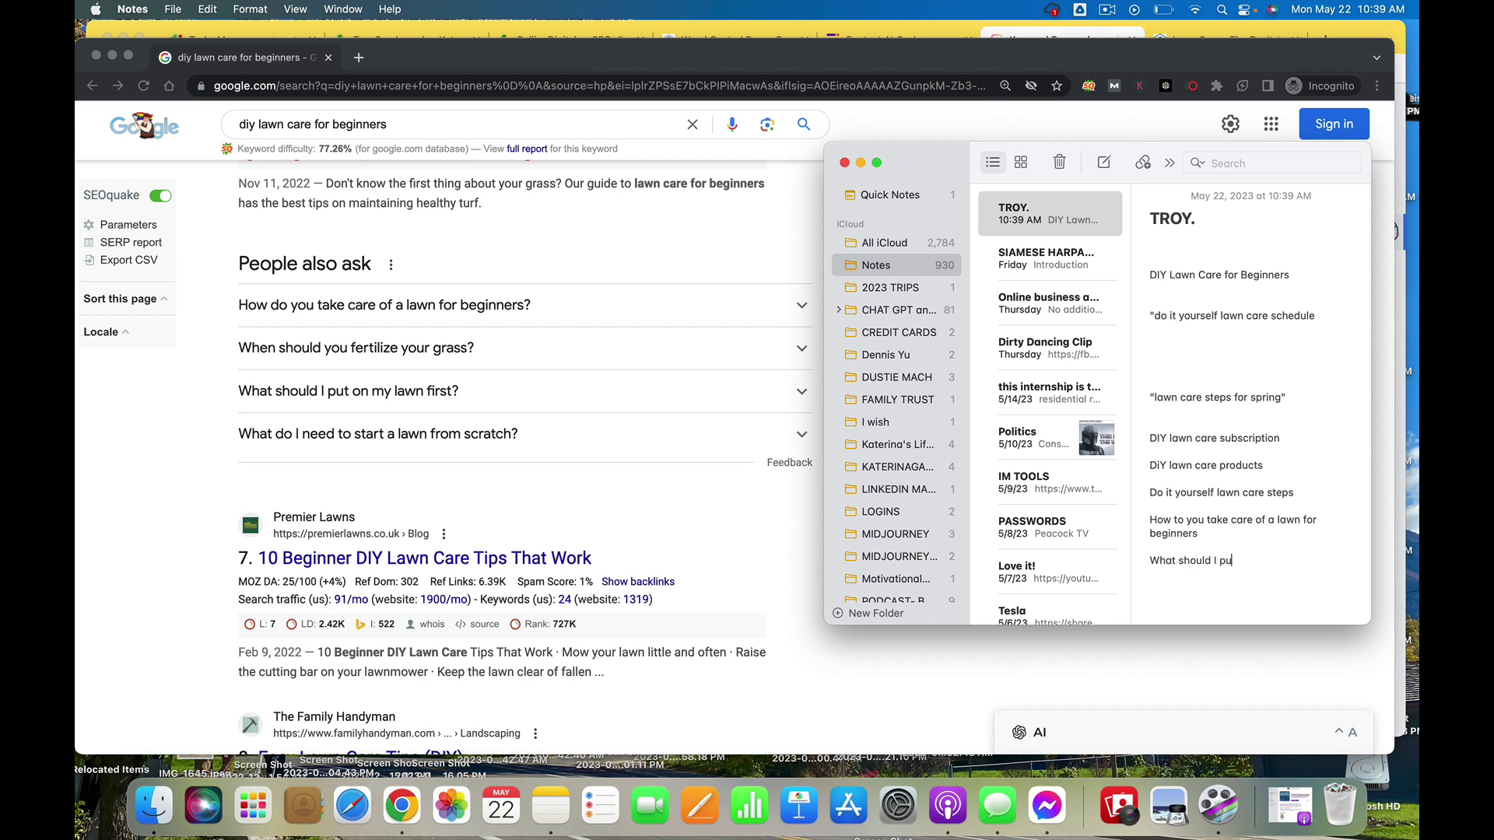
pyautogui.write('t on my lawn first')
# Switch to the Google results and copy the People also ask question "What do I need to start a lawn from scratch?"
pyautogui.click(528, 431)
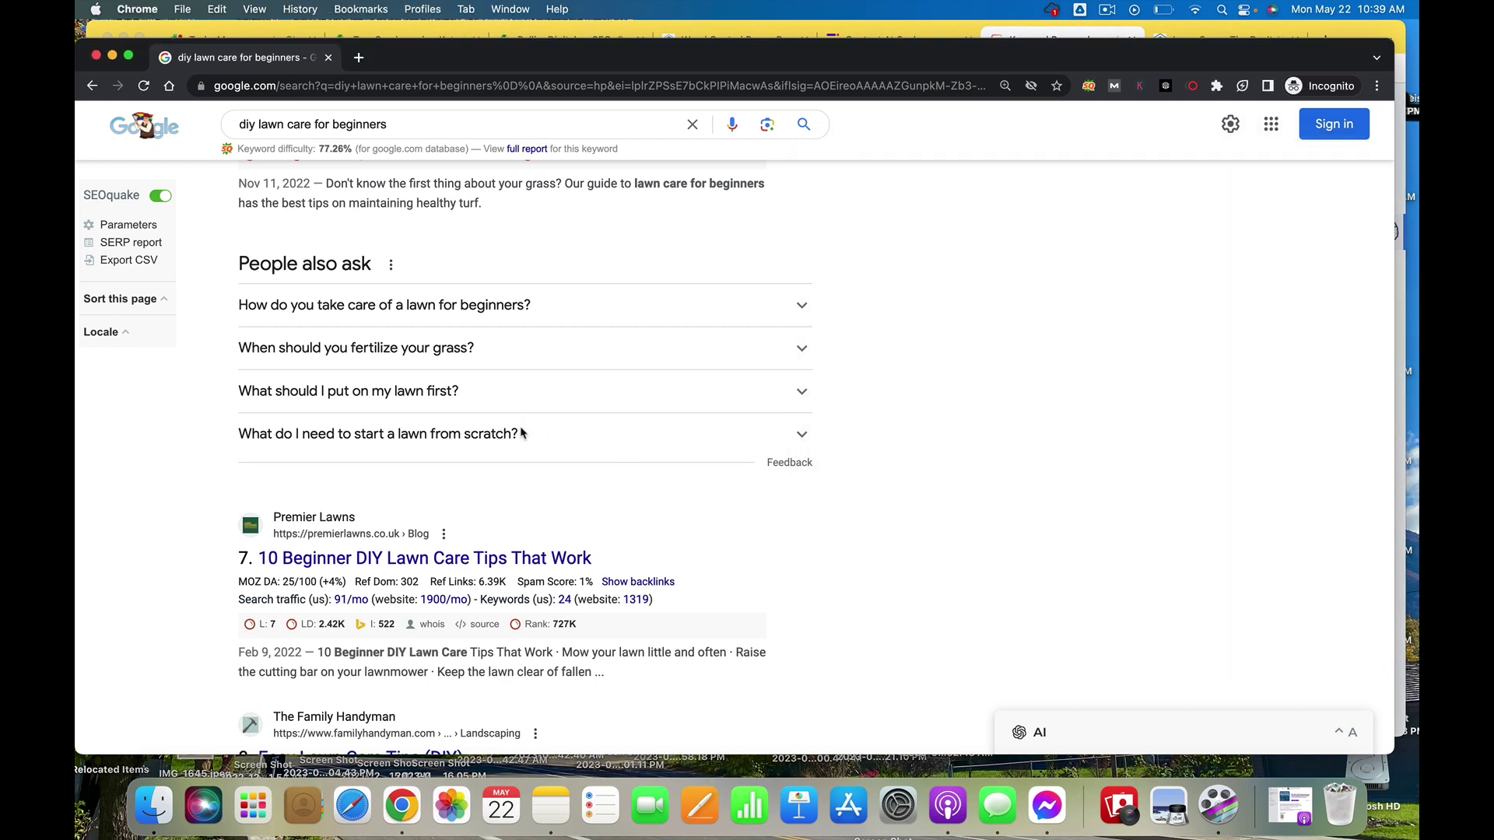
pyautogui.click(522, 435)
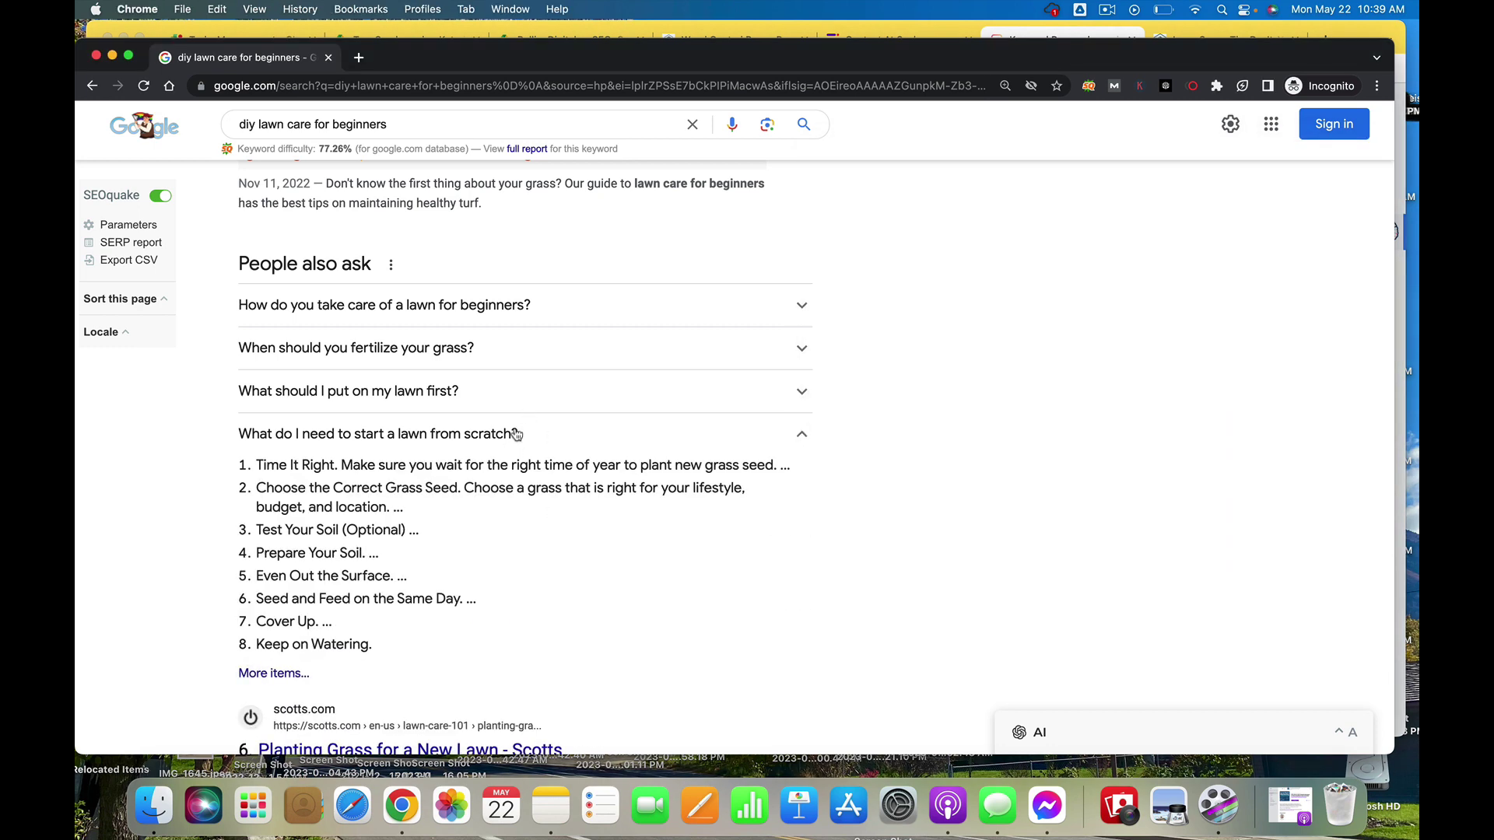
pyautogui.moveTo(519, 433); pyautogui.dragTo(242, 432)
pyautogui.press('super+c')
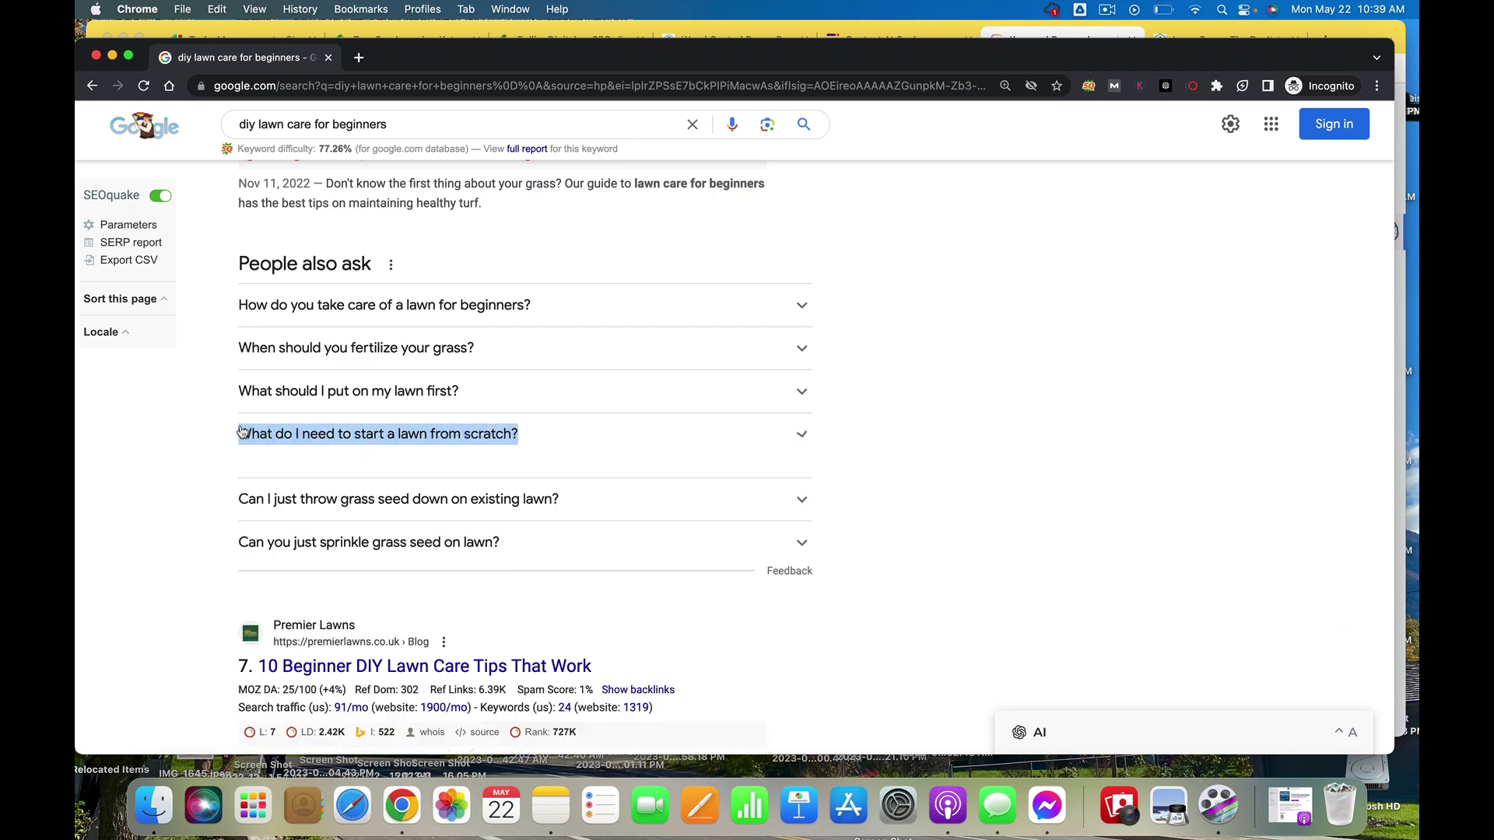
# Reopen the note, add a "DIFFERENT ARTICLE" line at its end and paste the copied question beneath it
pyautogui.click(551, 805)
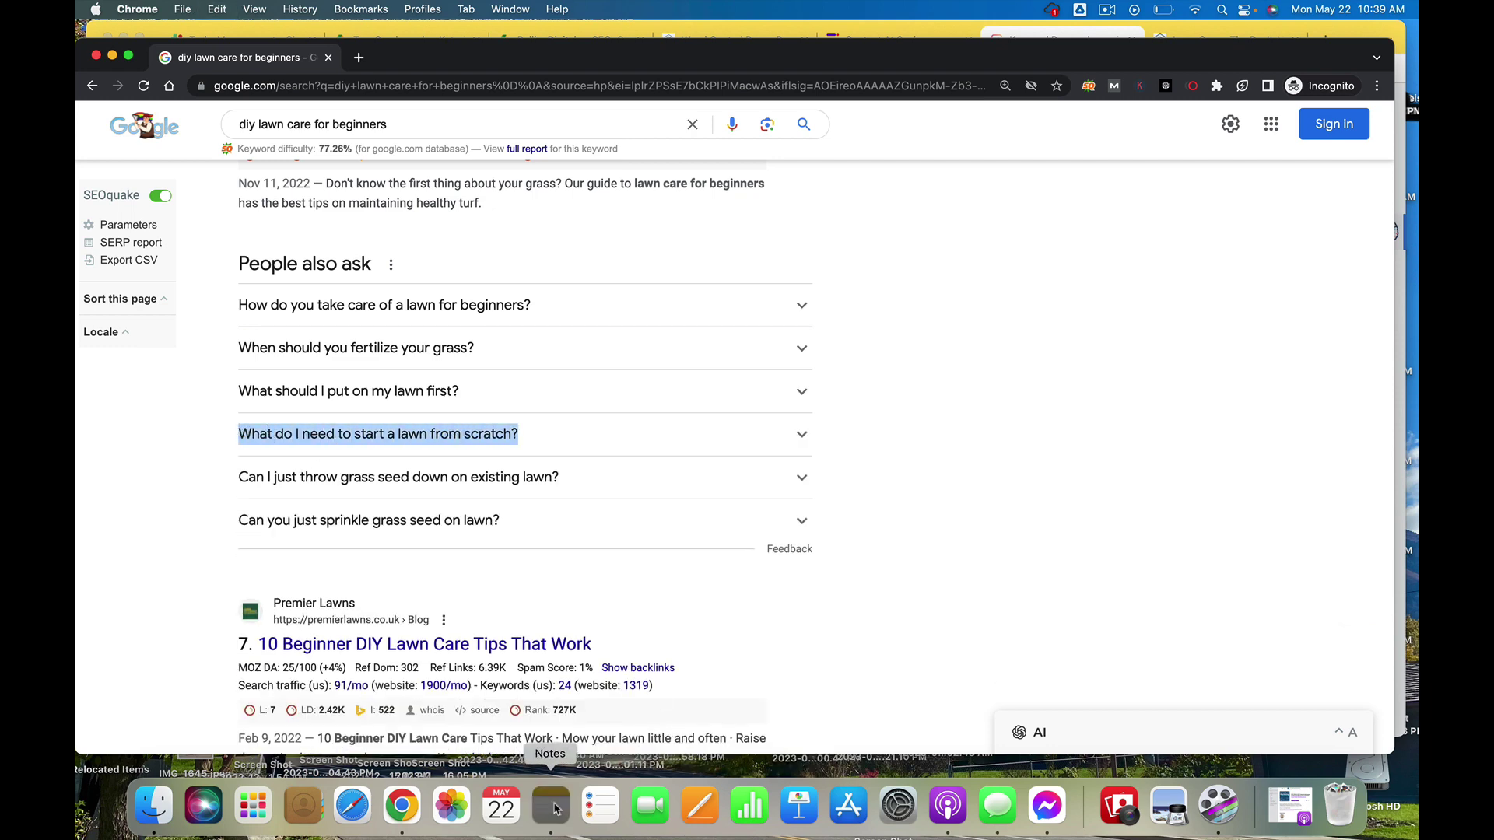
pyautogui.press('Return')
pyautogui.write('D')
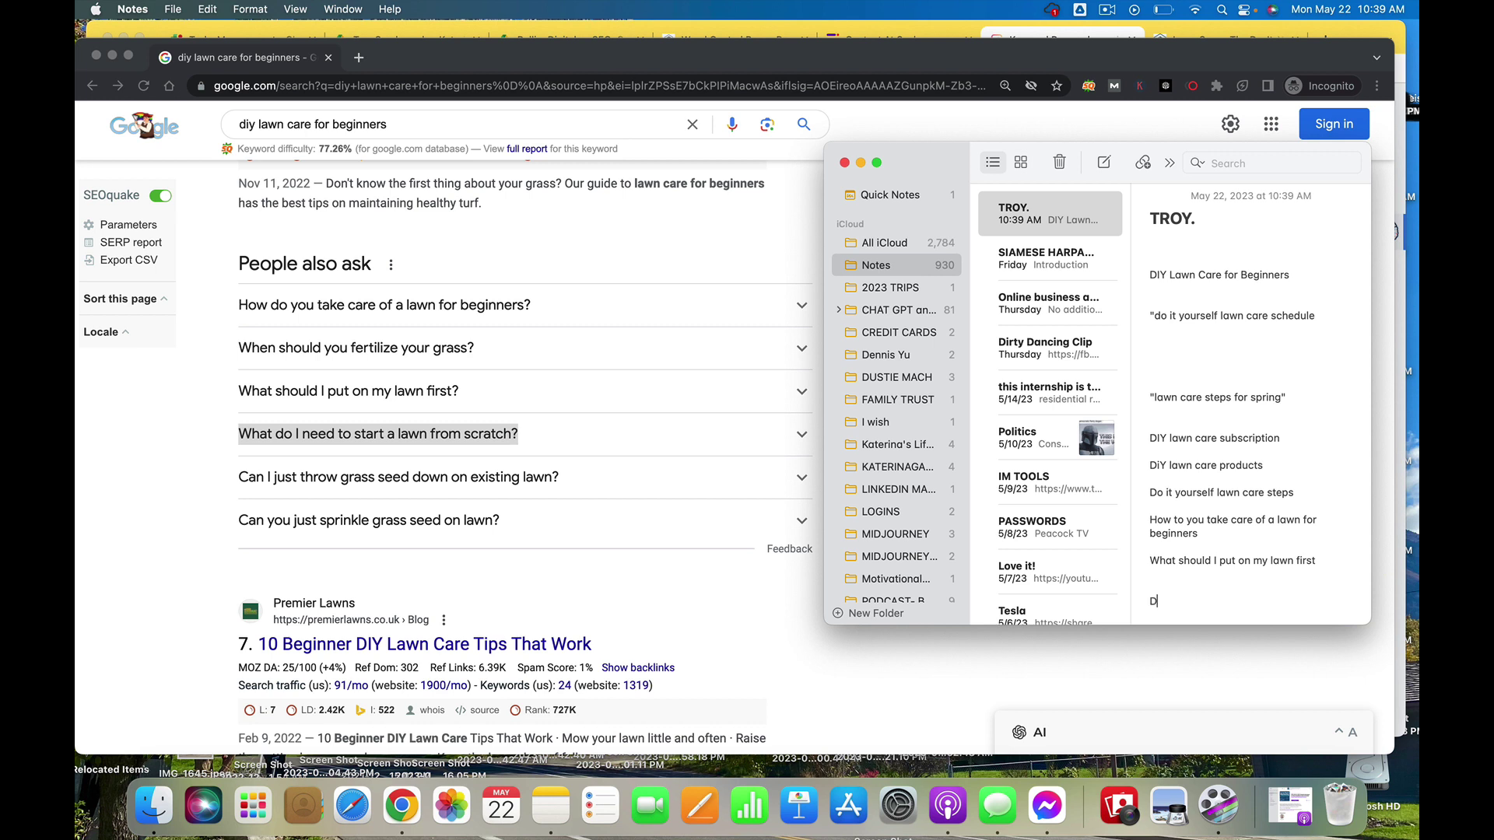
pyautogui.write('IFFERENT ARTICLE')
pyautogui.press('Return')
pyautogui.press('super+v')
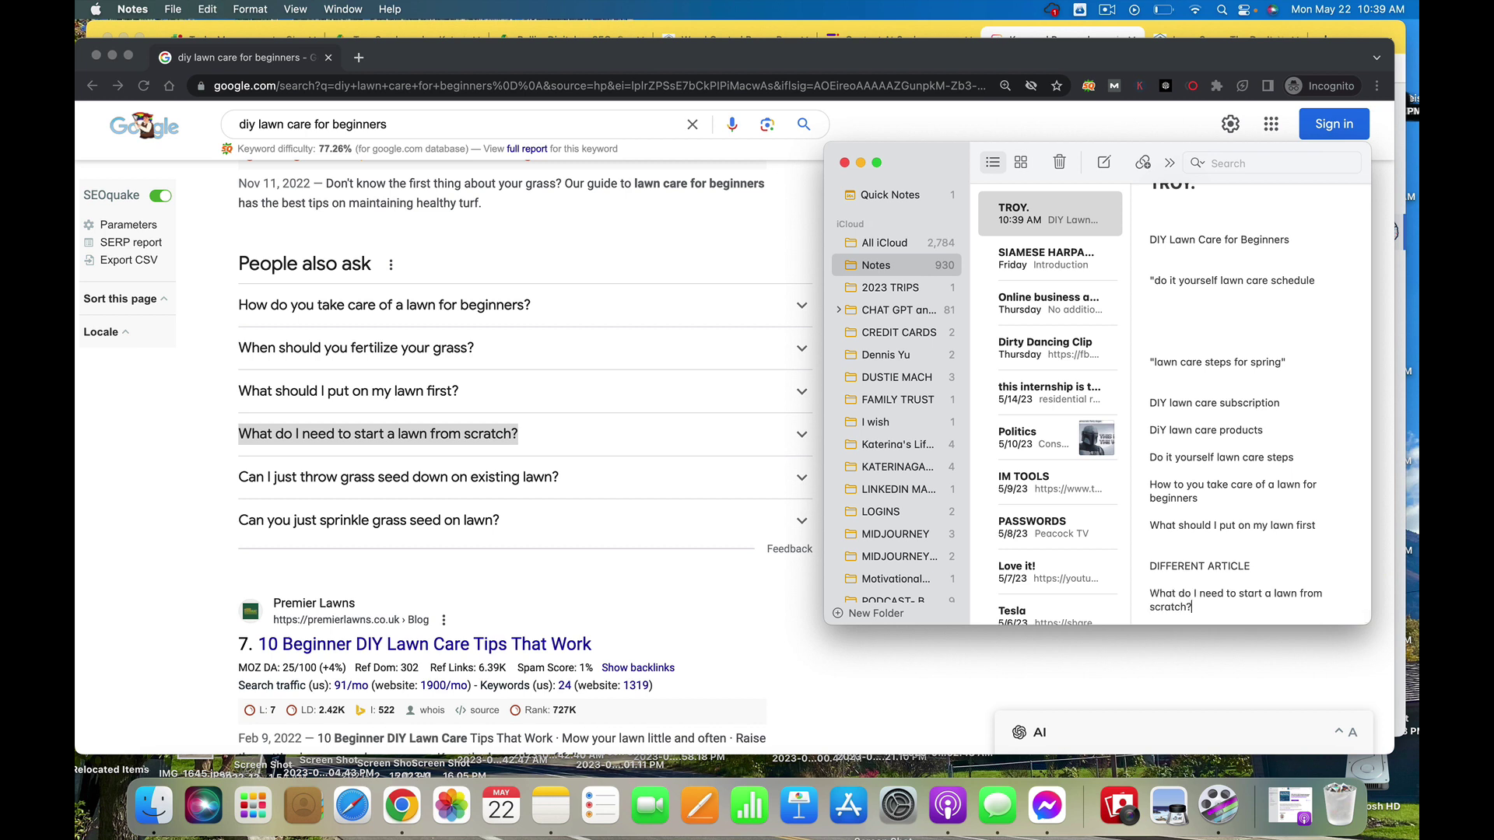
pyautogui.scroll(-1, 1253, 397)
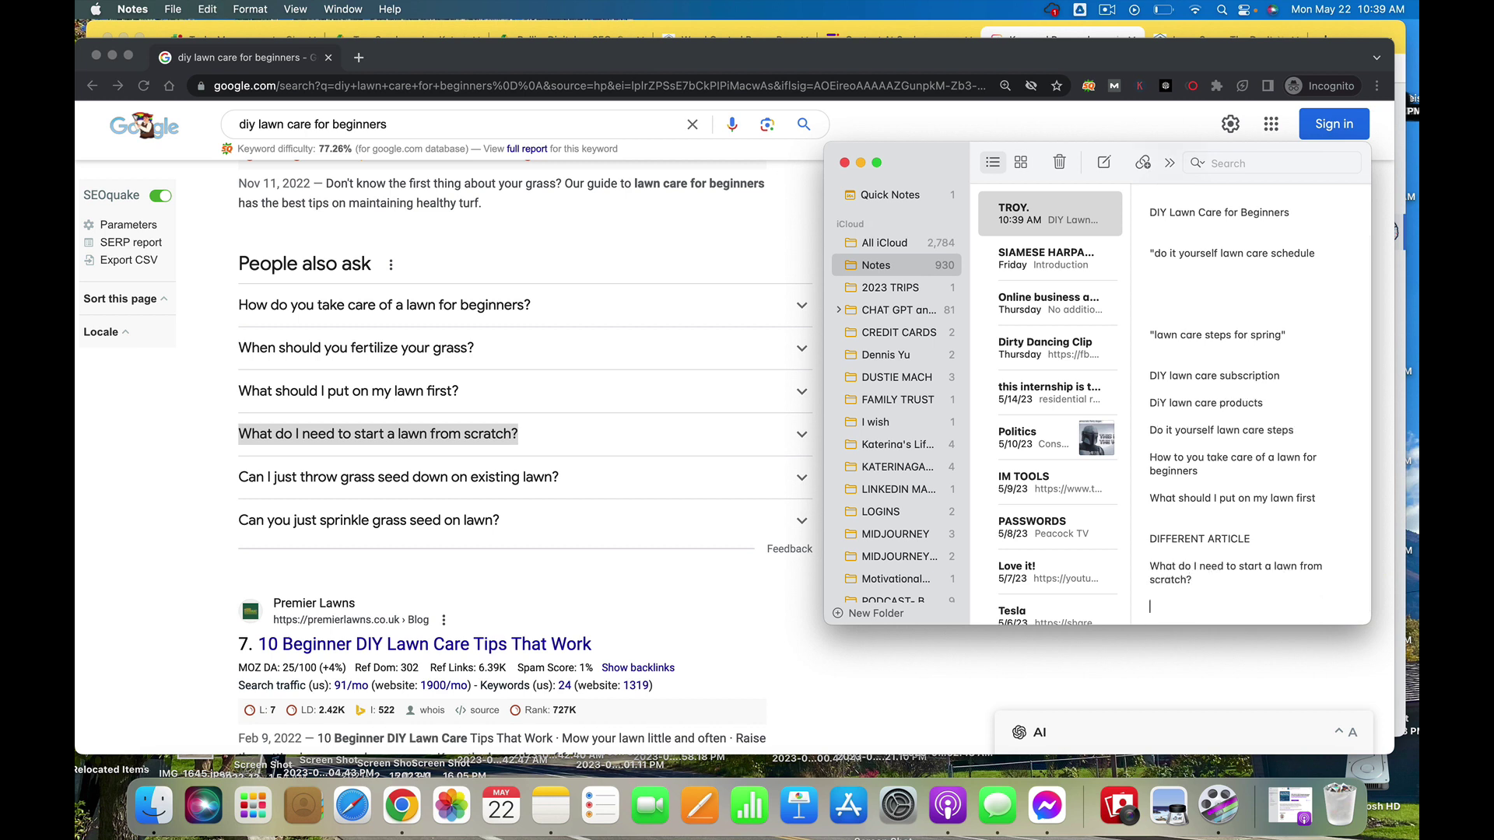
# Return to the Google results page and review the featured snippet, top-ranked results, keyword lists and People also ask questions
pyautogui.click(112, 484)
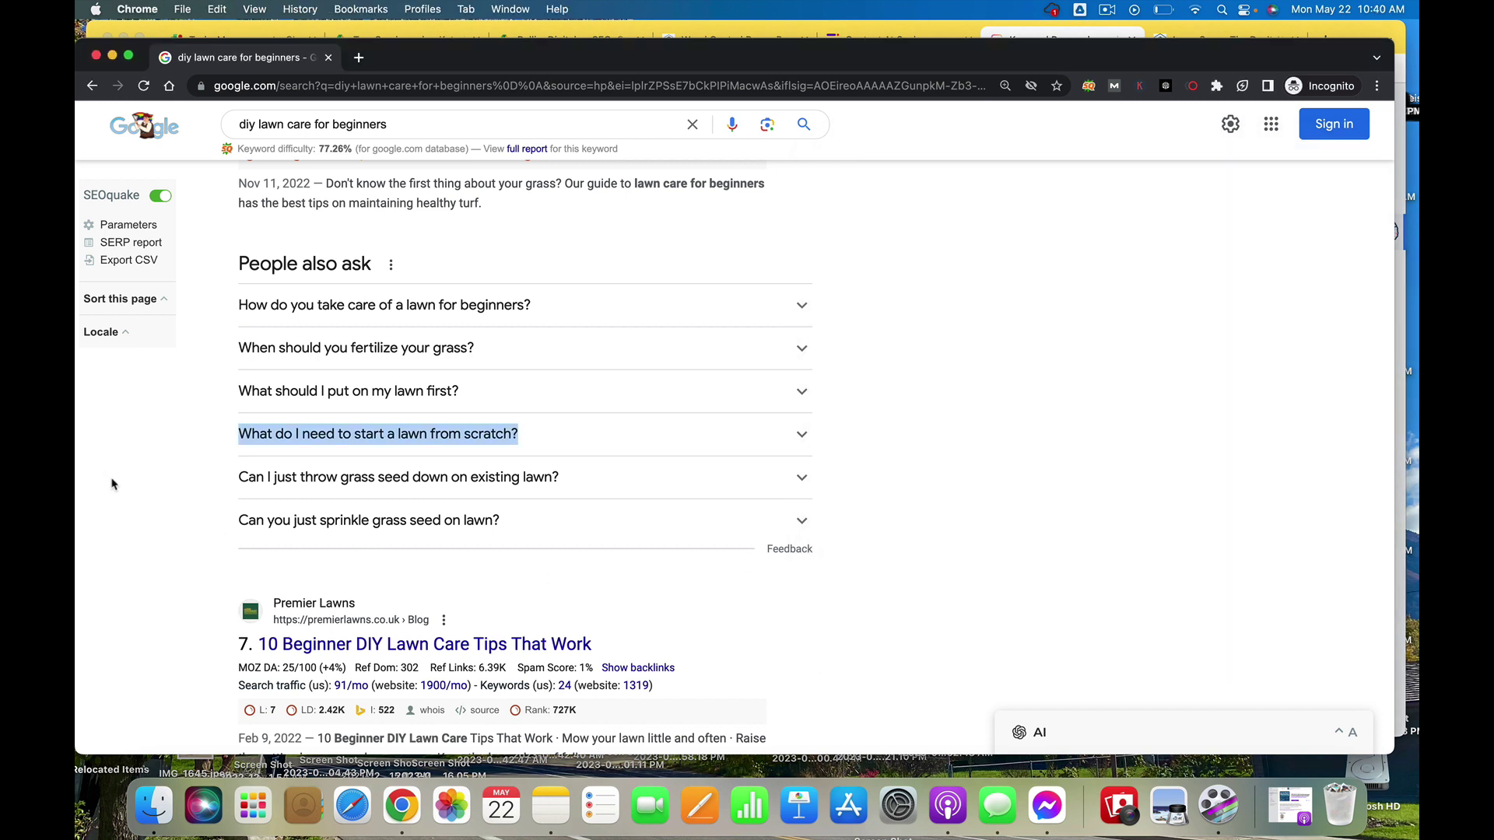
pyautogui.click(868, 616)
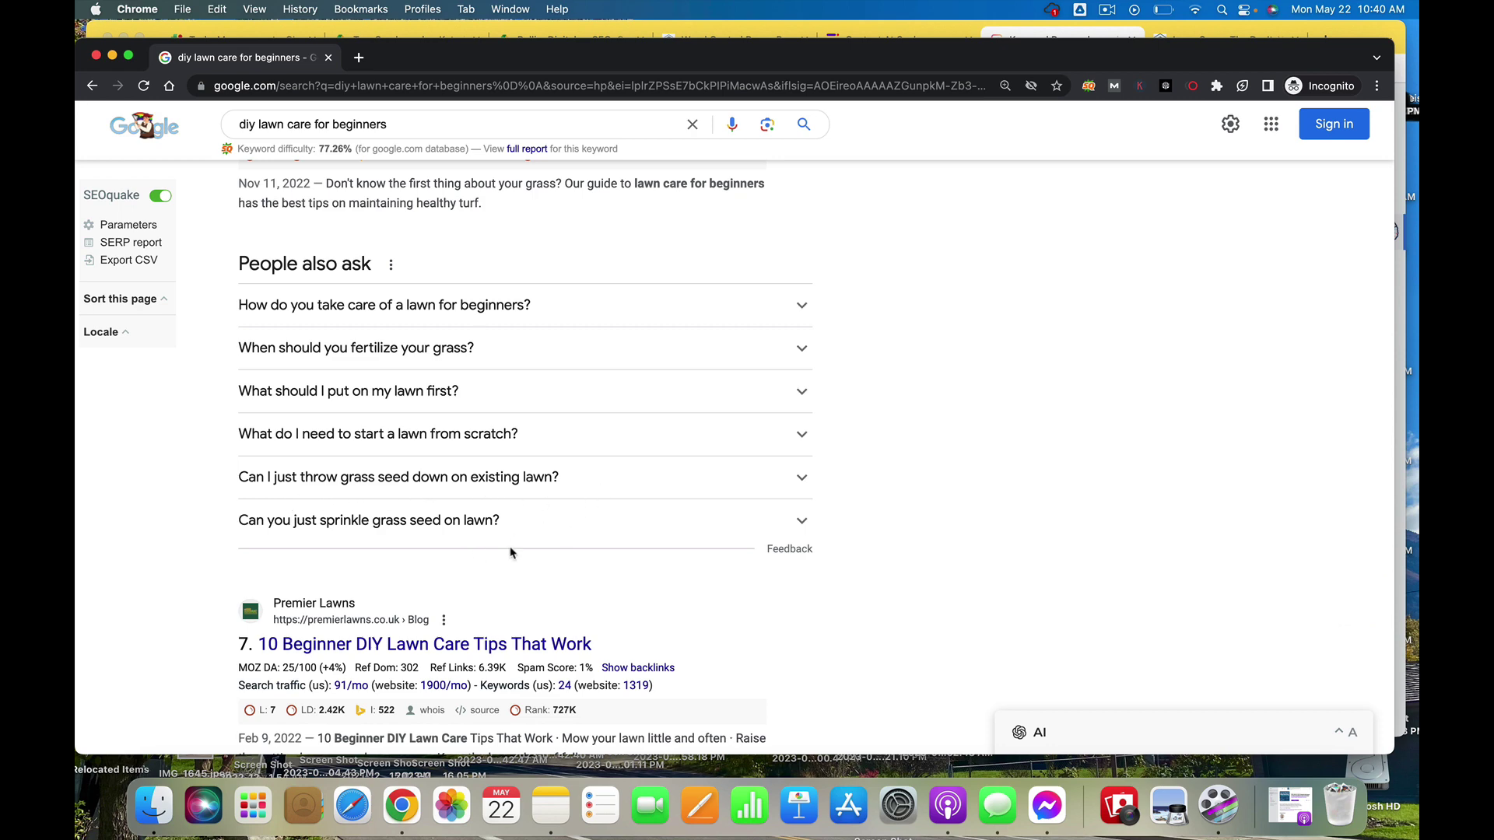
pyautogui.scroll(-3, 511, 552)
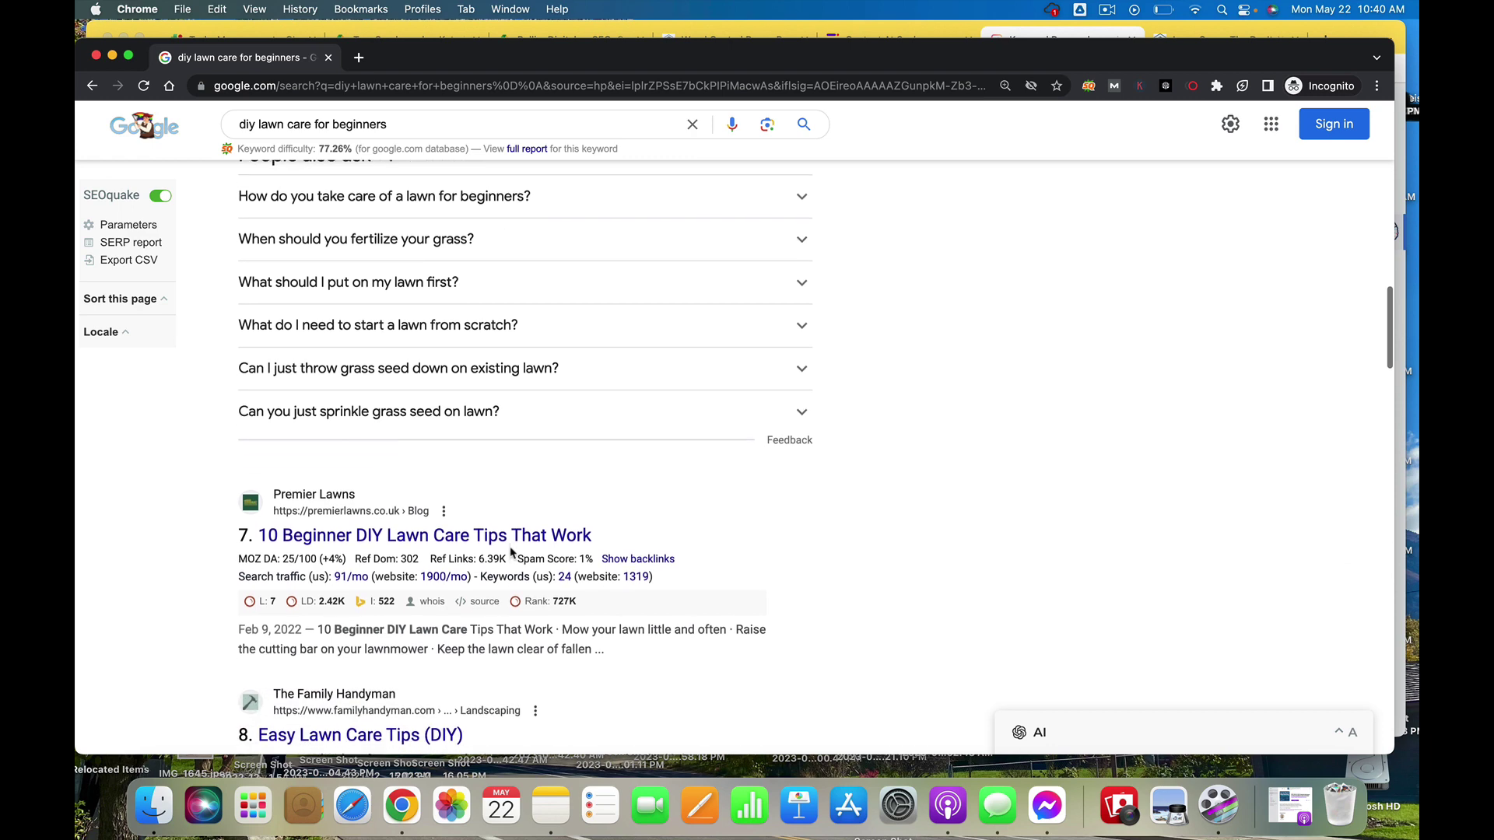
pyautogui.scroll(10, 511, 553)
pyautogui.scroll(-1, 303, 477)
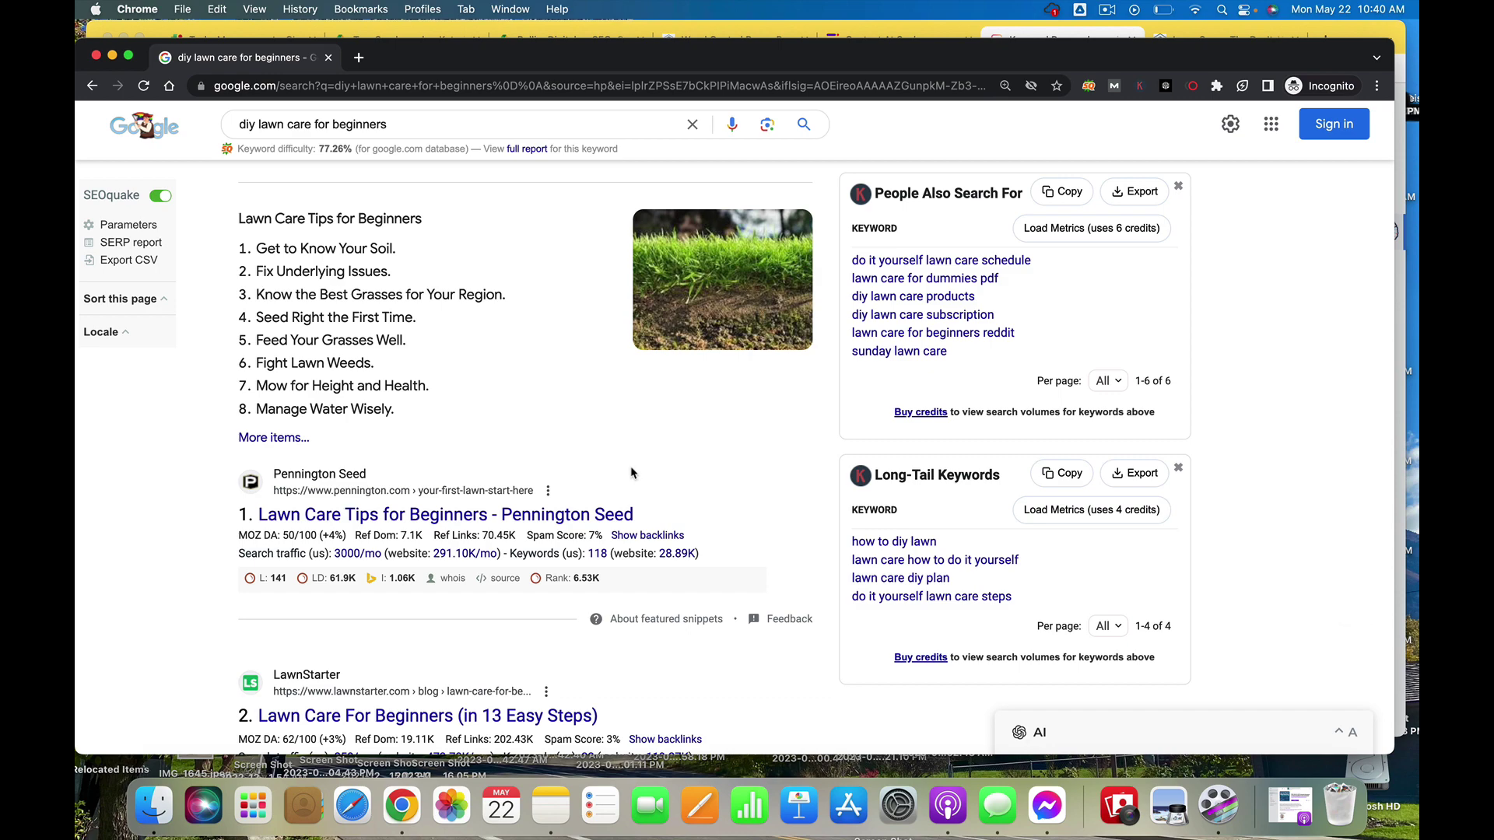
pyautogui.scroll(-2, 632, 472)
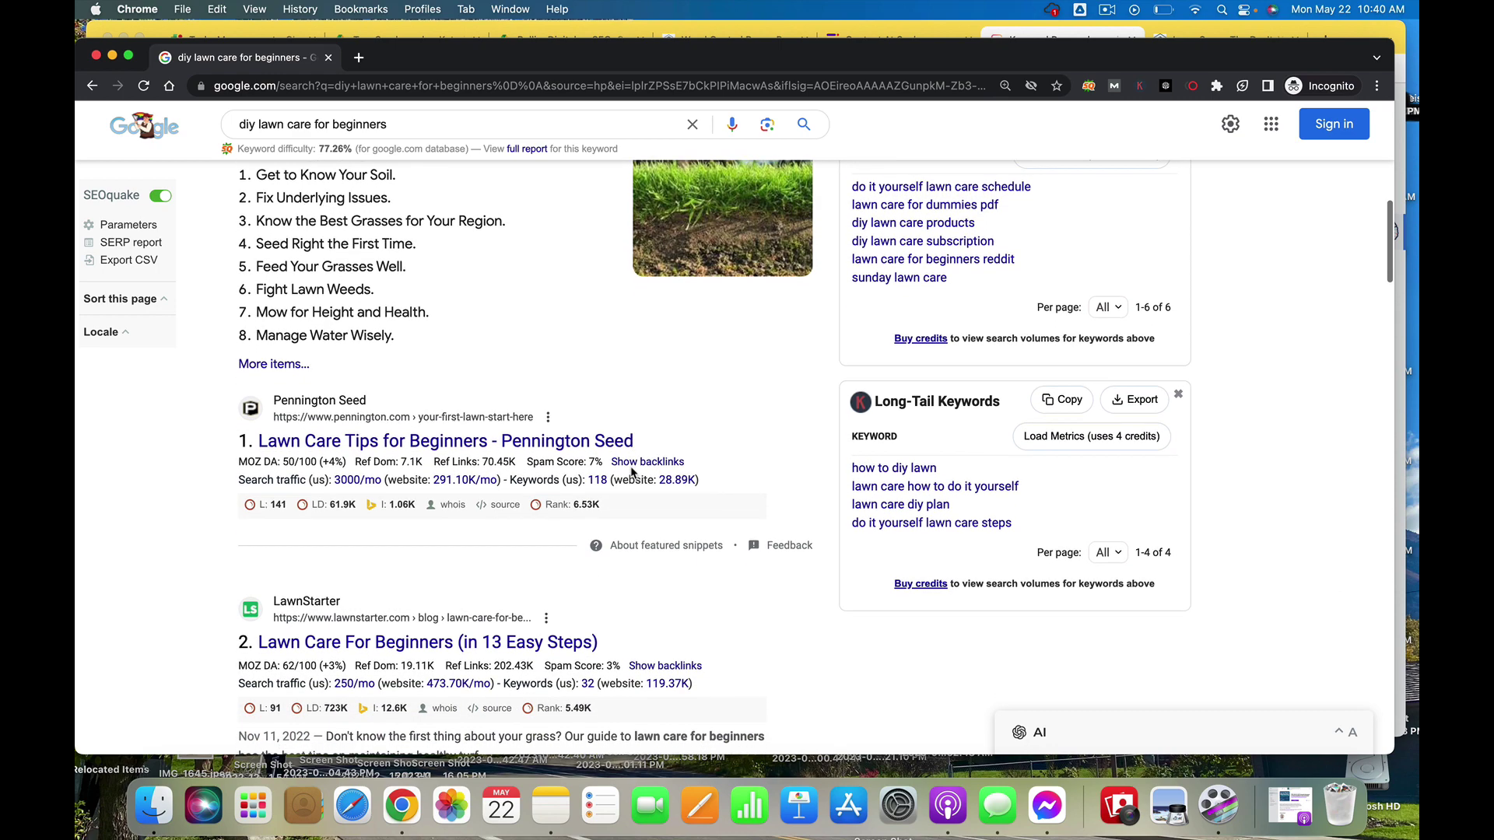
pyautogui.scroll(-10, 631, 473)
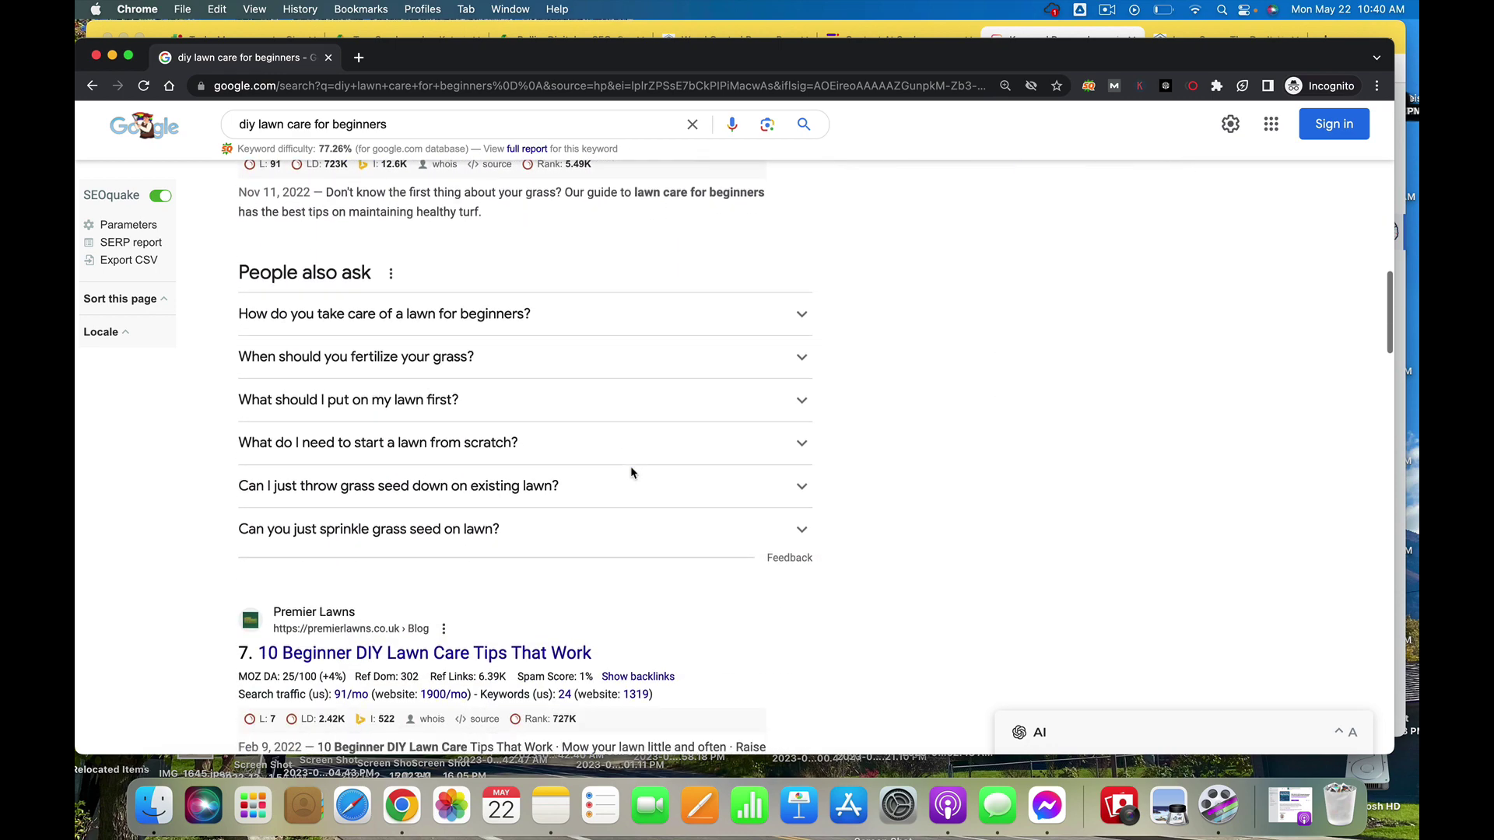
pyautogui.scroll(-3, 632, 472)
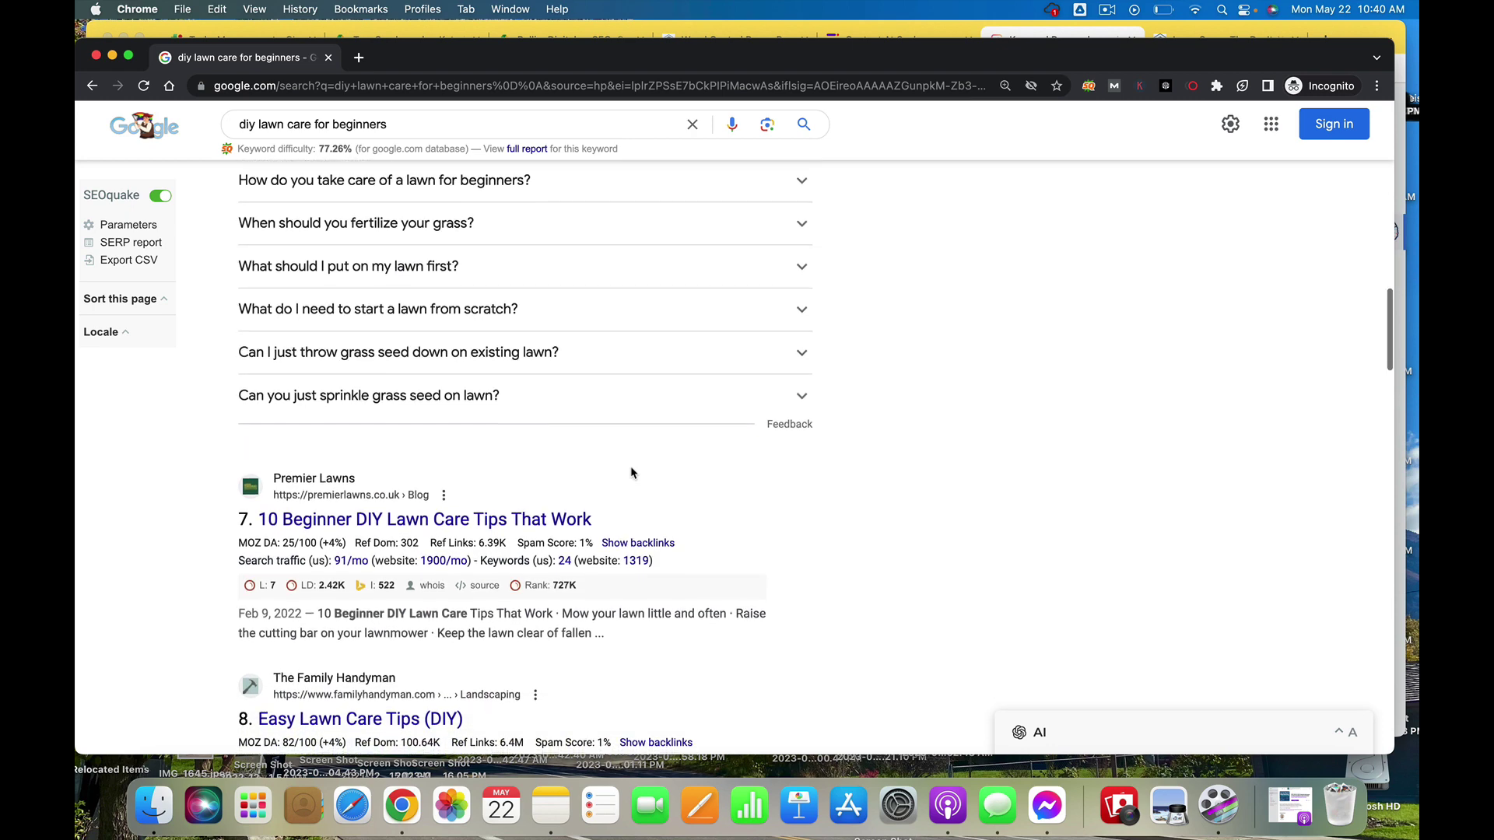
pyautogui.scroll(10, 632, 472)
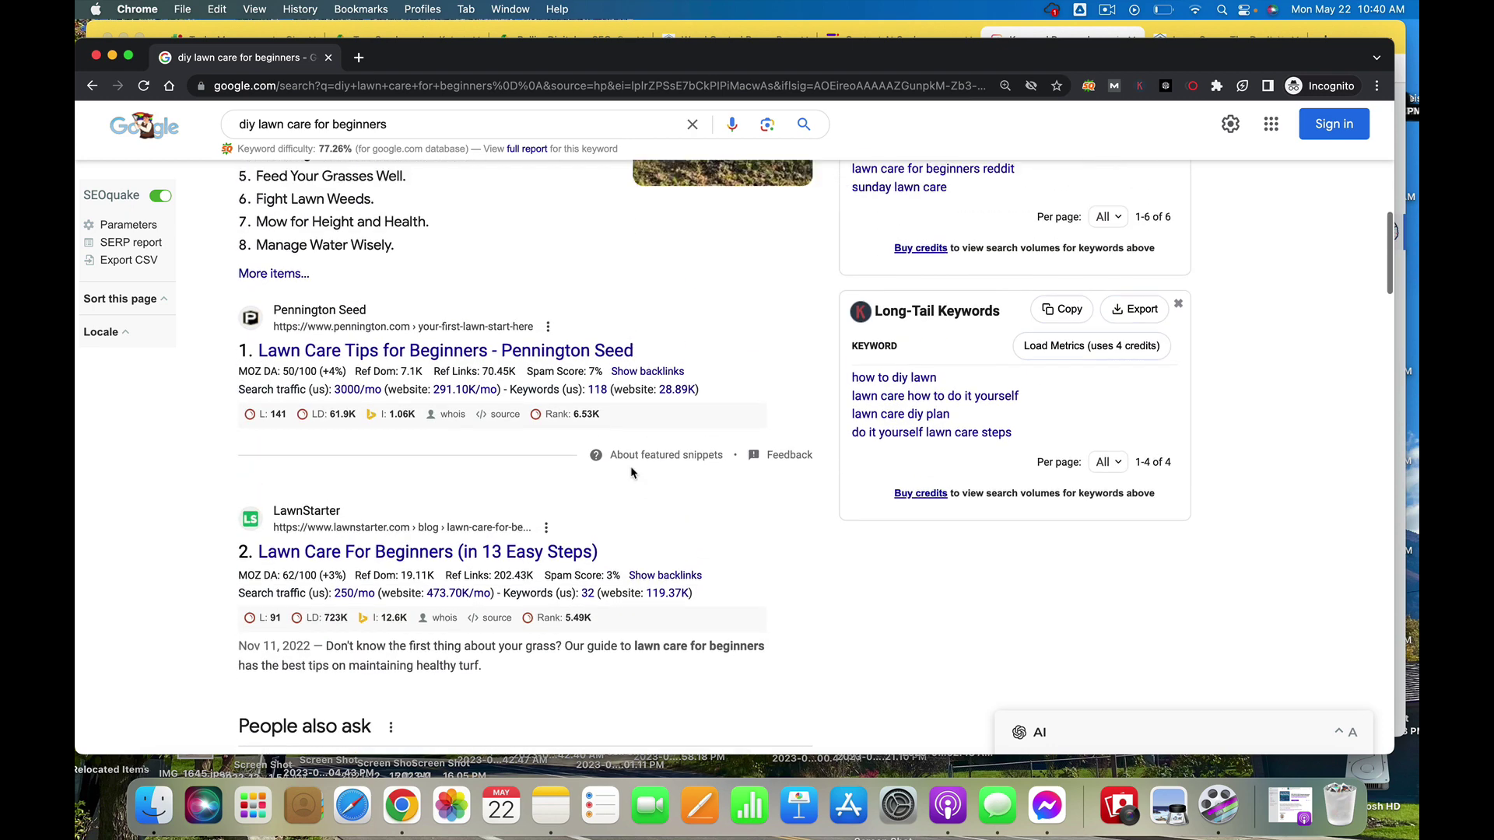
pyautogui.scroll(5, 632, 473)
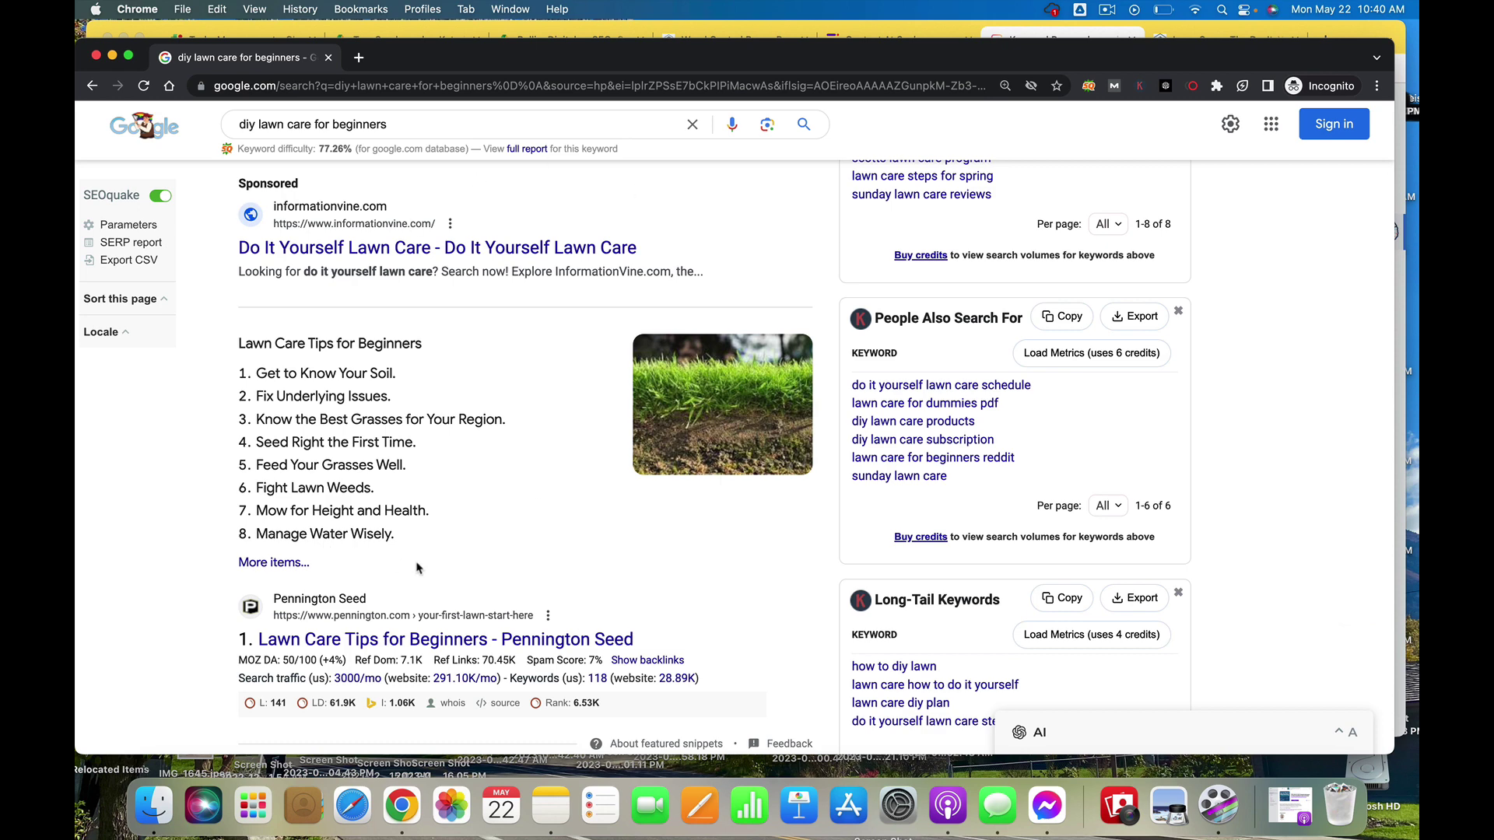
pyautogui.scroll(-10, 418, 568)
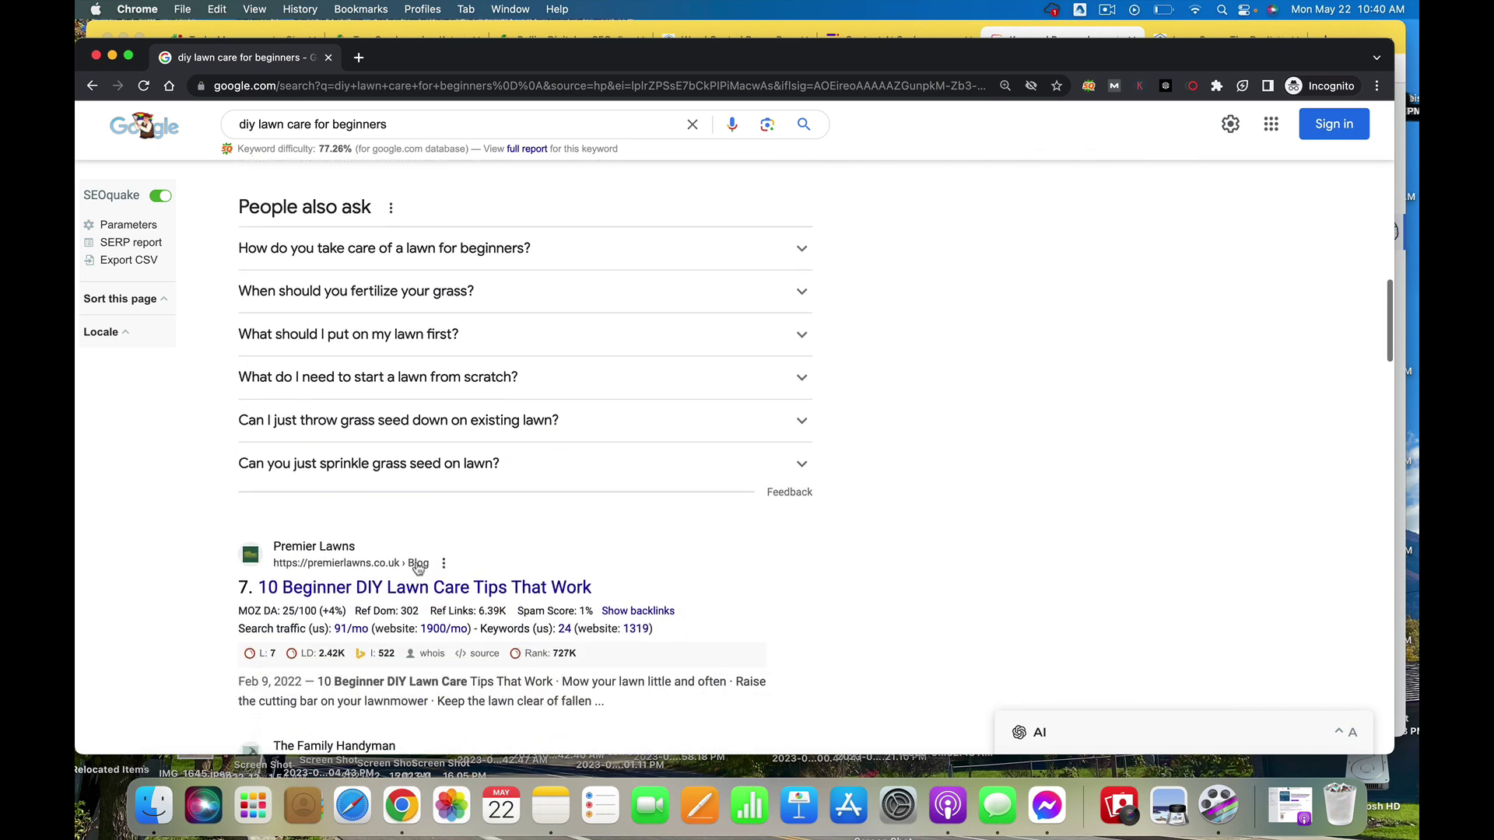
# Examine the titles and SEO metrics of the Premier Lawns and The Family Handyman results below People also ask
pyautogui.scroll(-1, 418, 568)
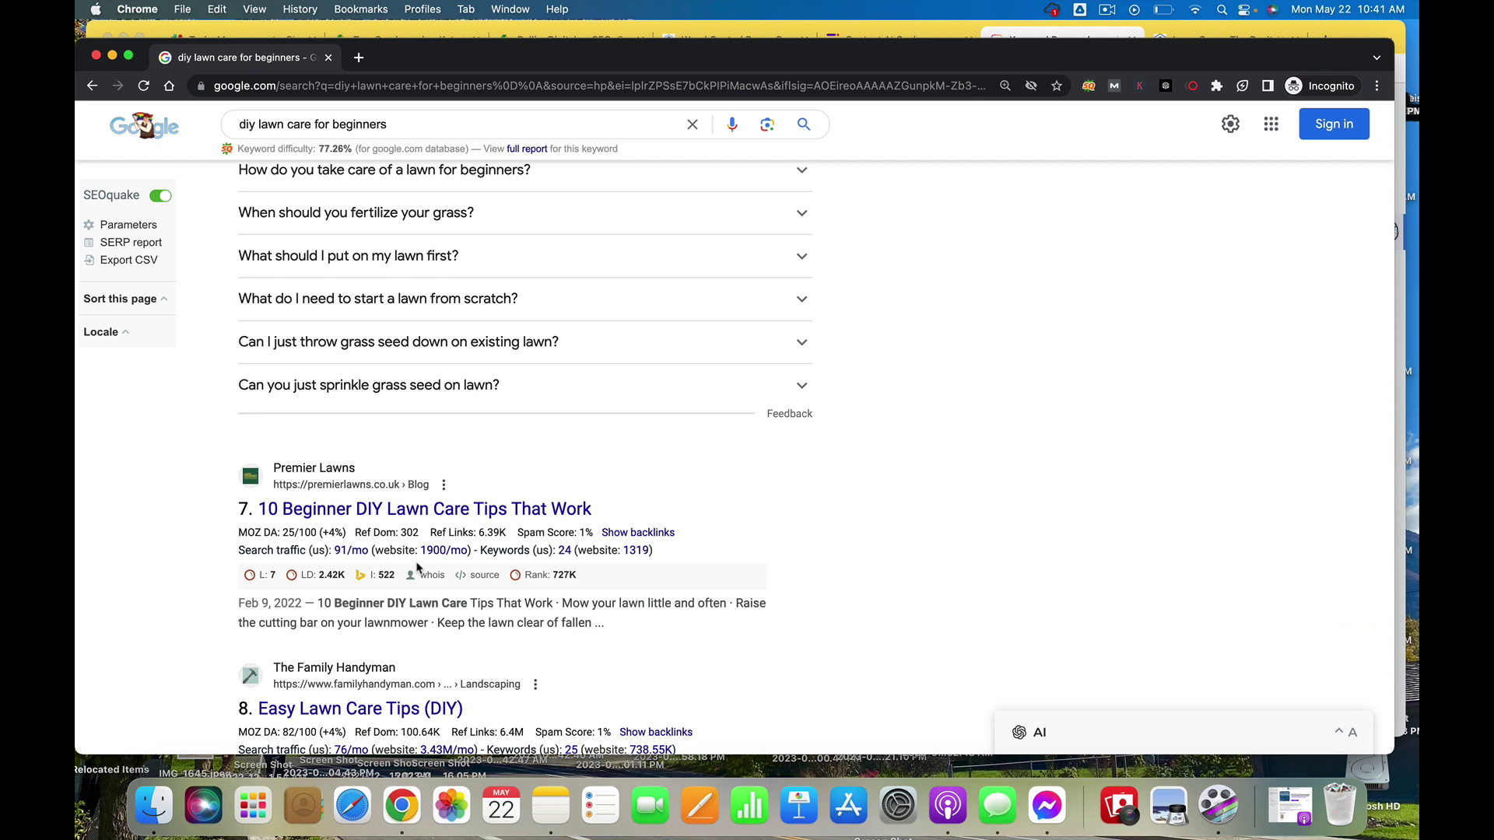
pyautogui.scroll(1, 418, 568)
pyautogui.scroll(-3, 418, 568)
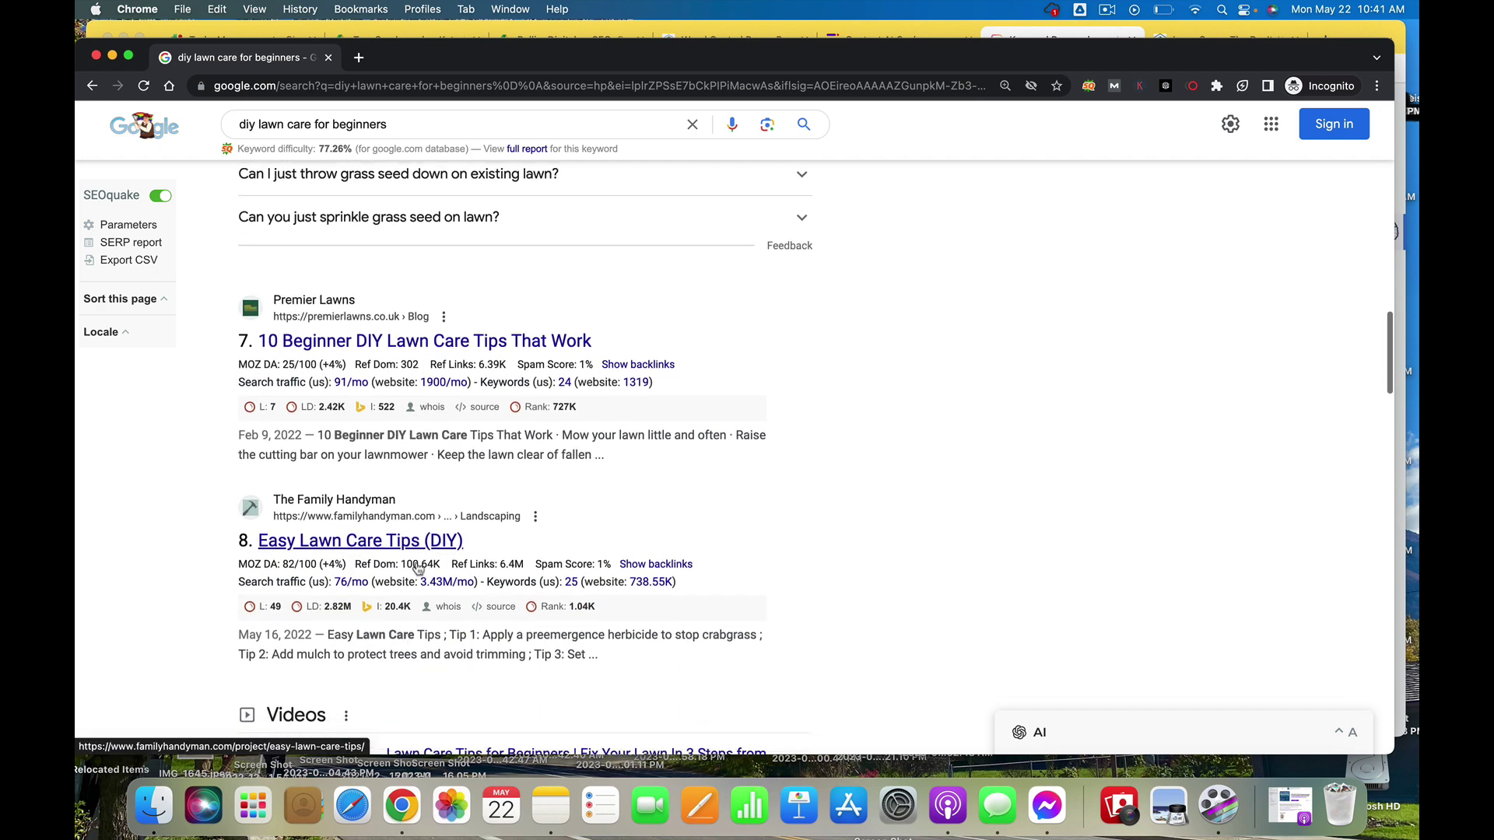
pyautogui.scroll(-1, 417, 568)
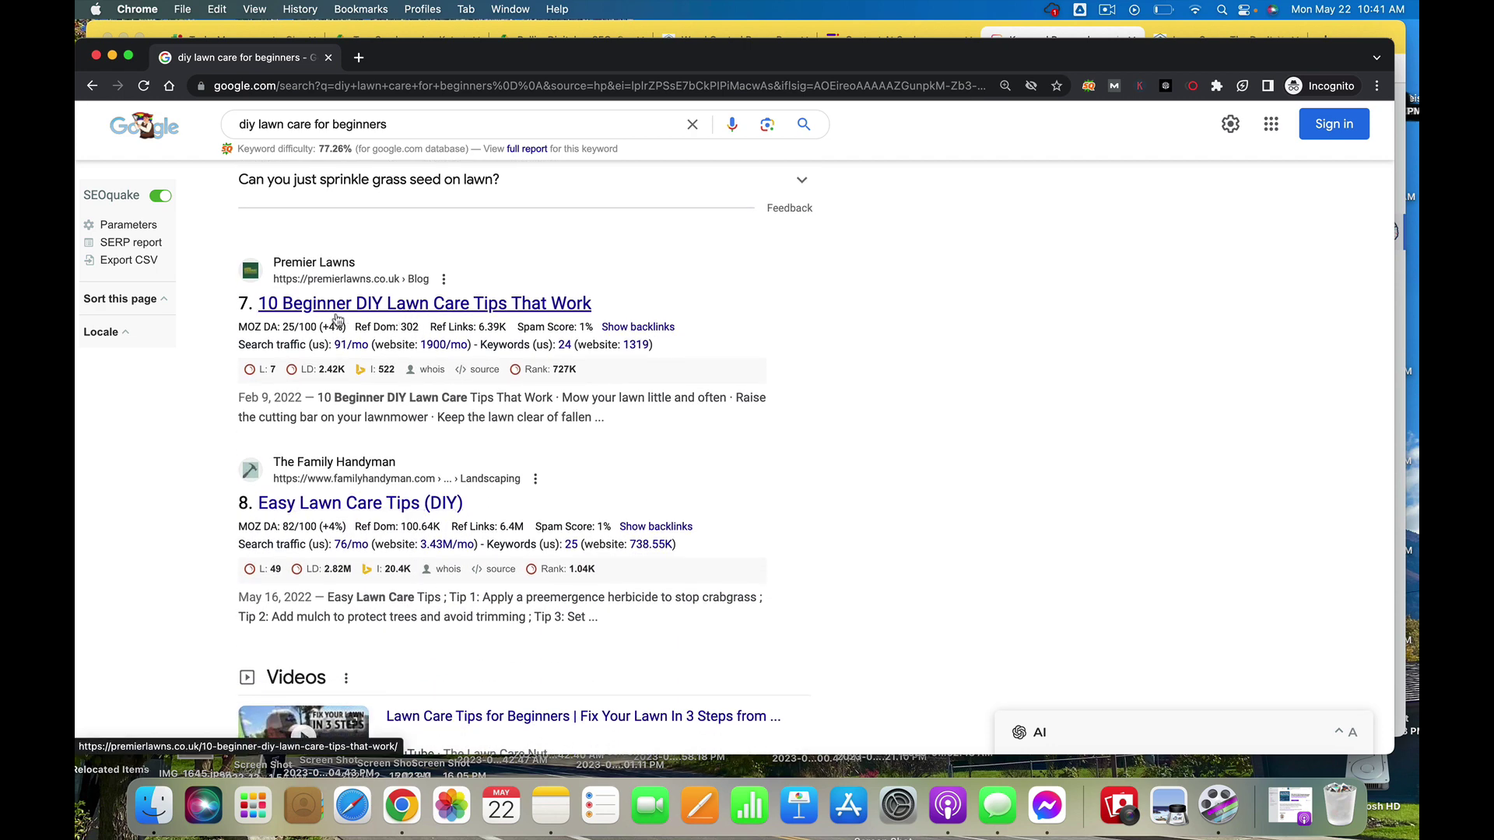
pyautogui.moveTo(467, 307)
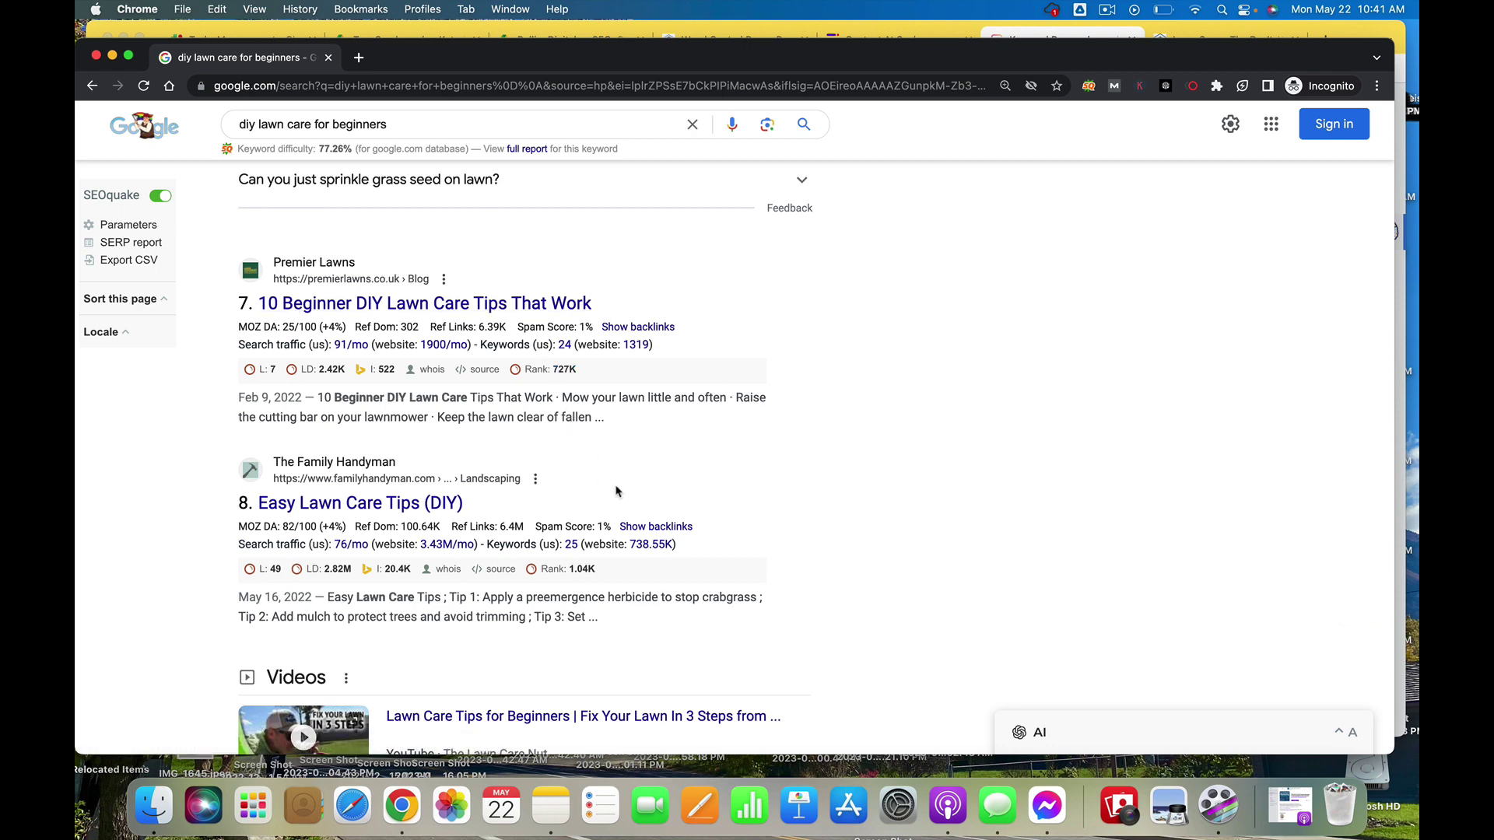
pyautogui.scroll(-1, 616, 491)
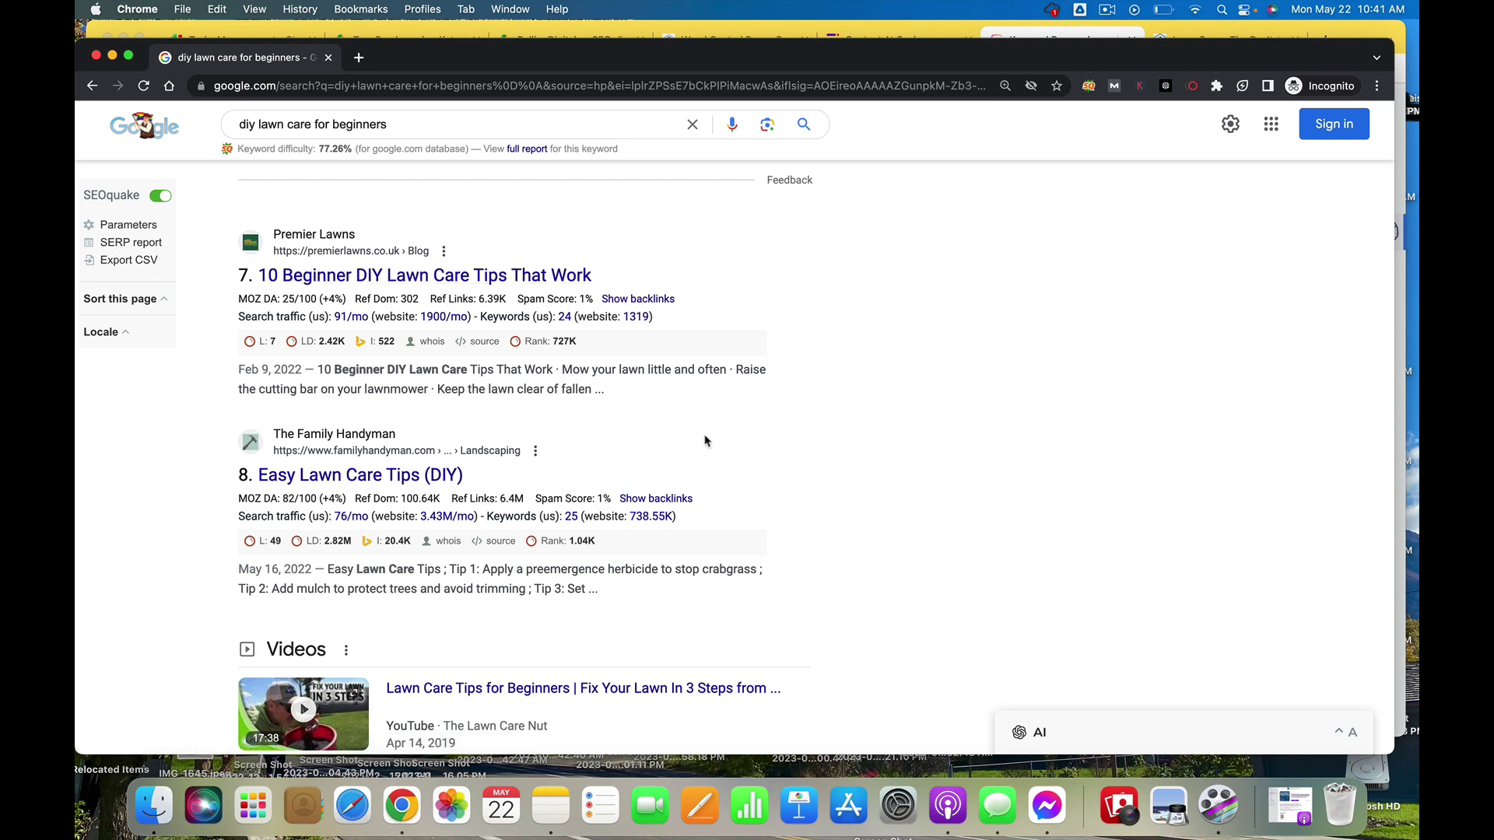
pyautogui.scroll(-3, 705, 441)
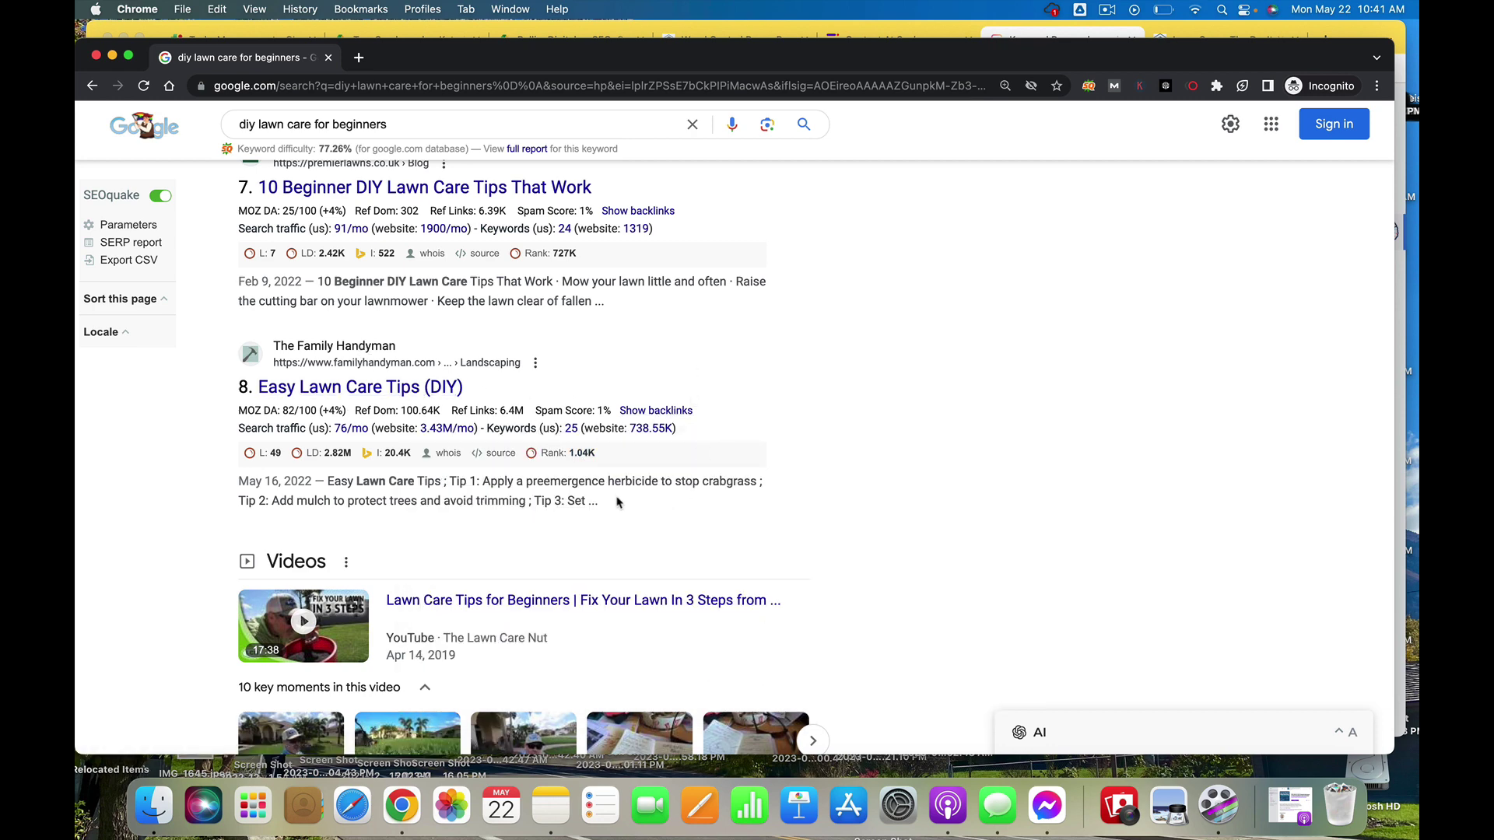
pyautogui.scroll(1, 616, 502)
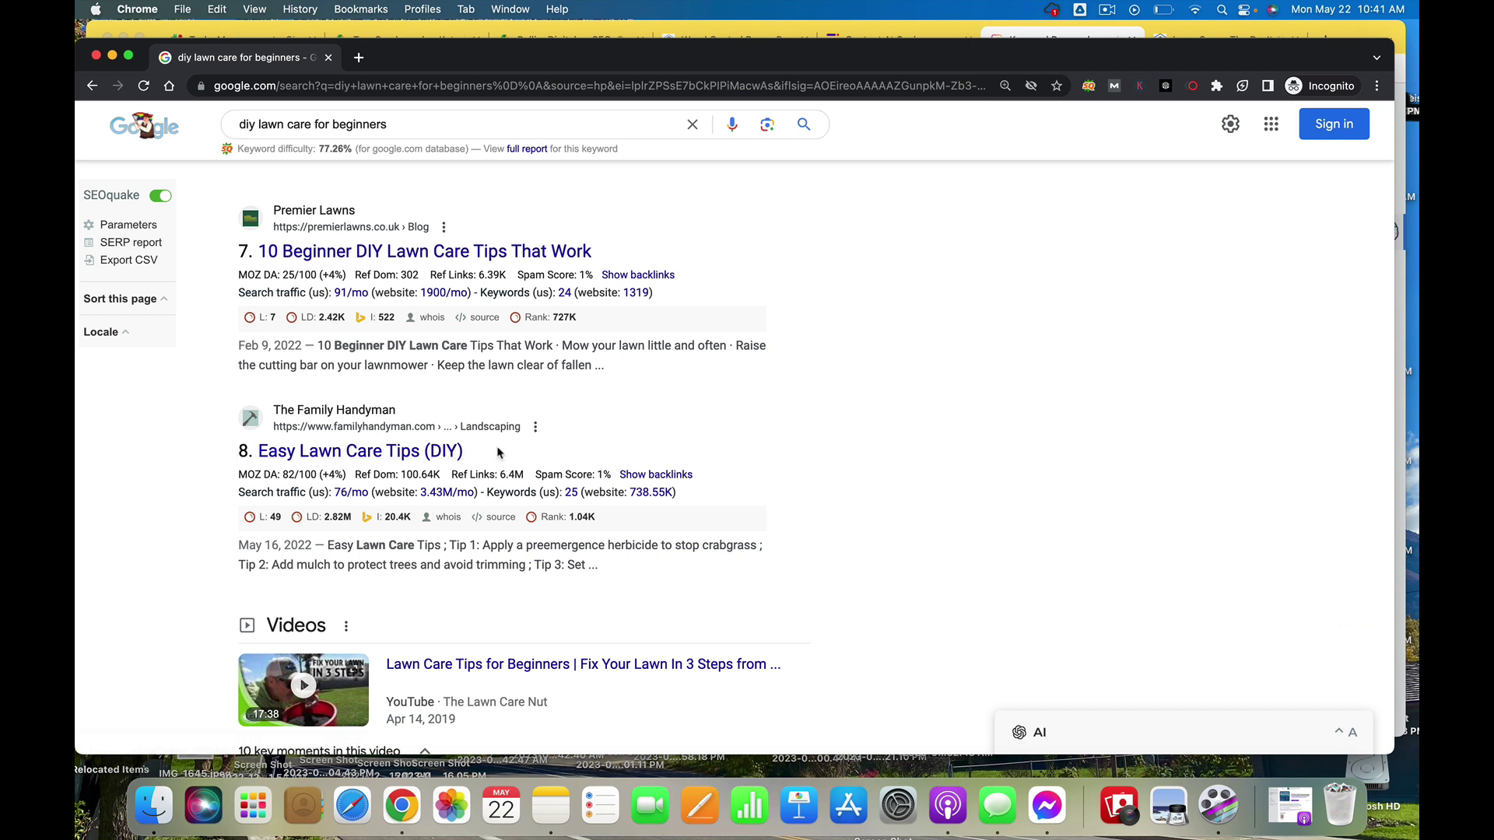
# Look through the Videos section and its key moments, continuing down to the Better Homes and Gardens result
pyautogui.scroll(-5, 435, 533)
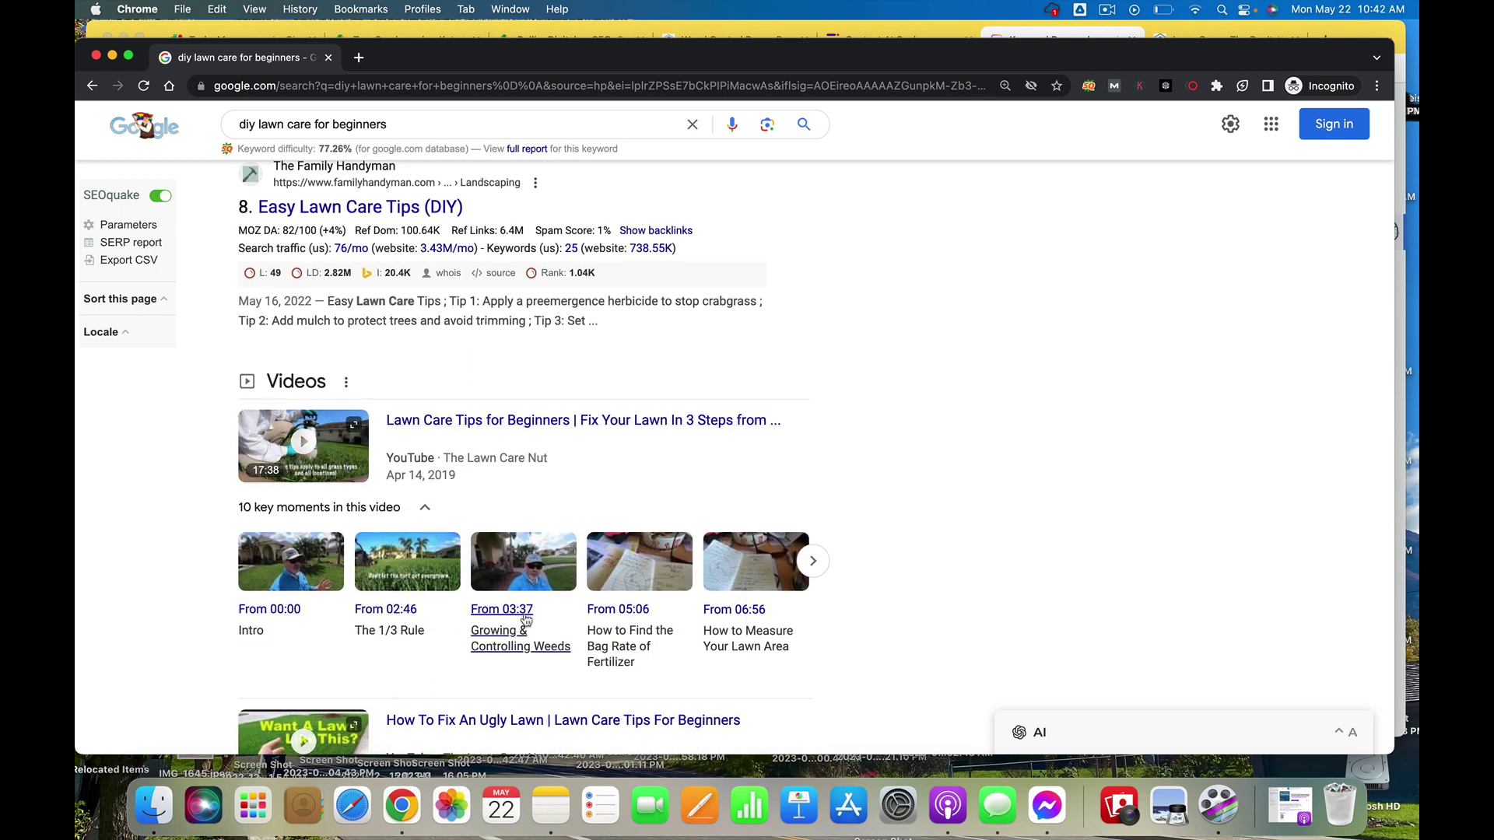
pyautogui.scroll(-5, 533, 612)
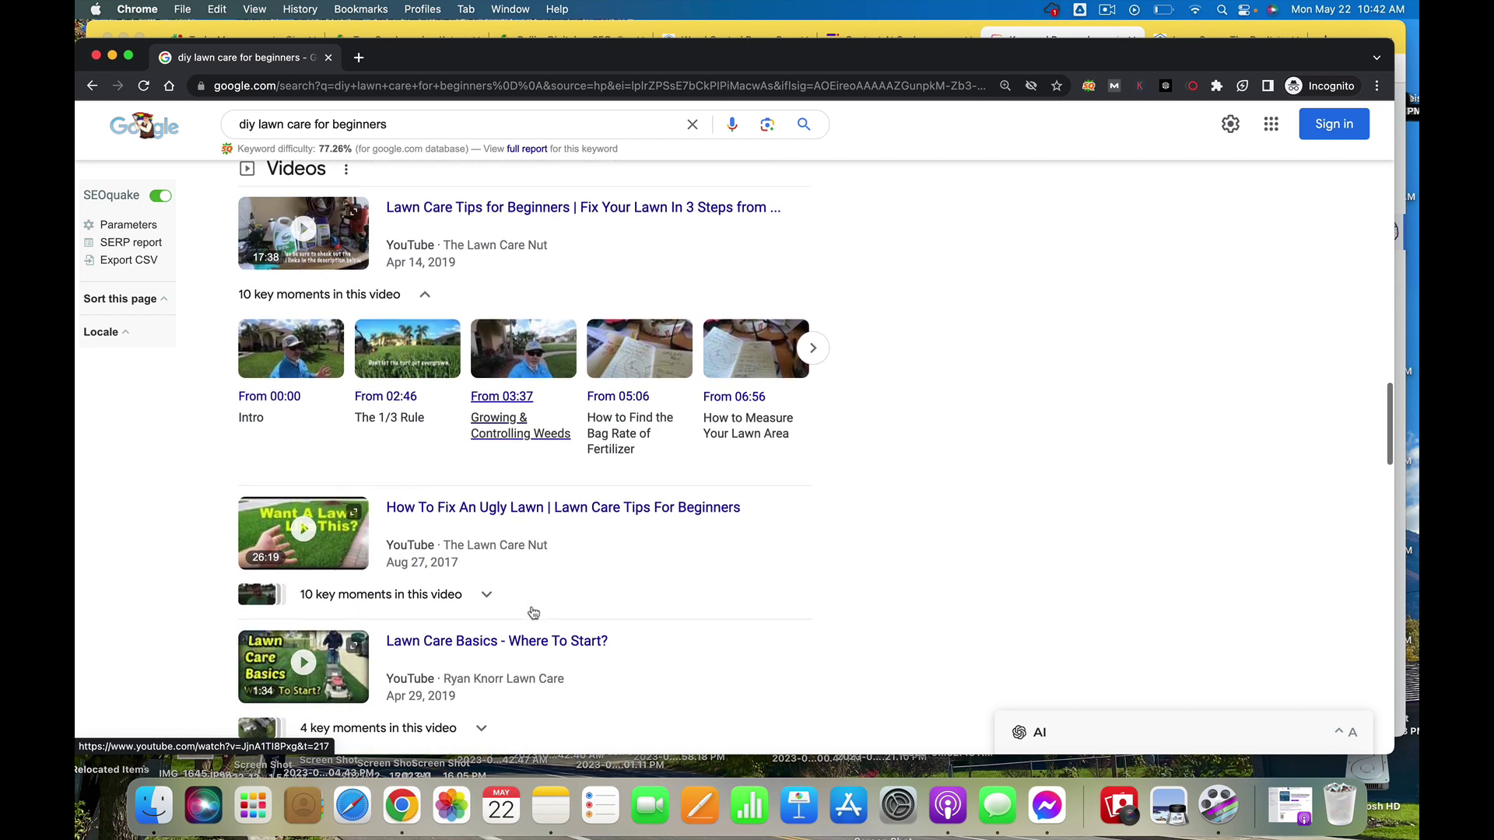
pyautogui.scroll(3, 478, 366)
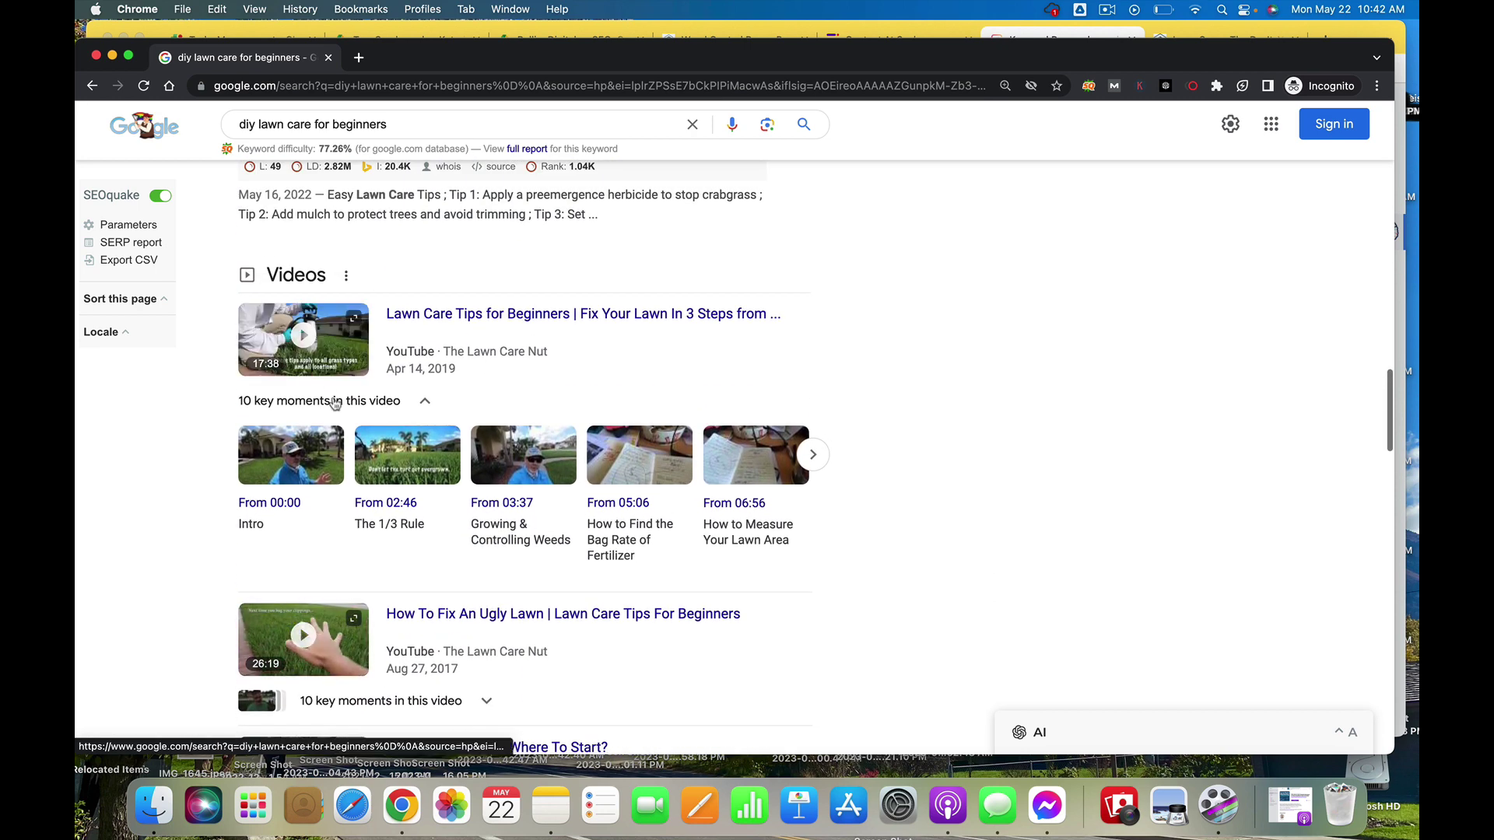
pyautogui.scroll(-7, 334, 403)
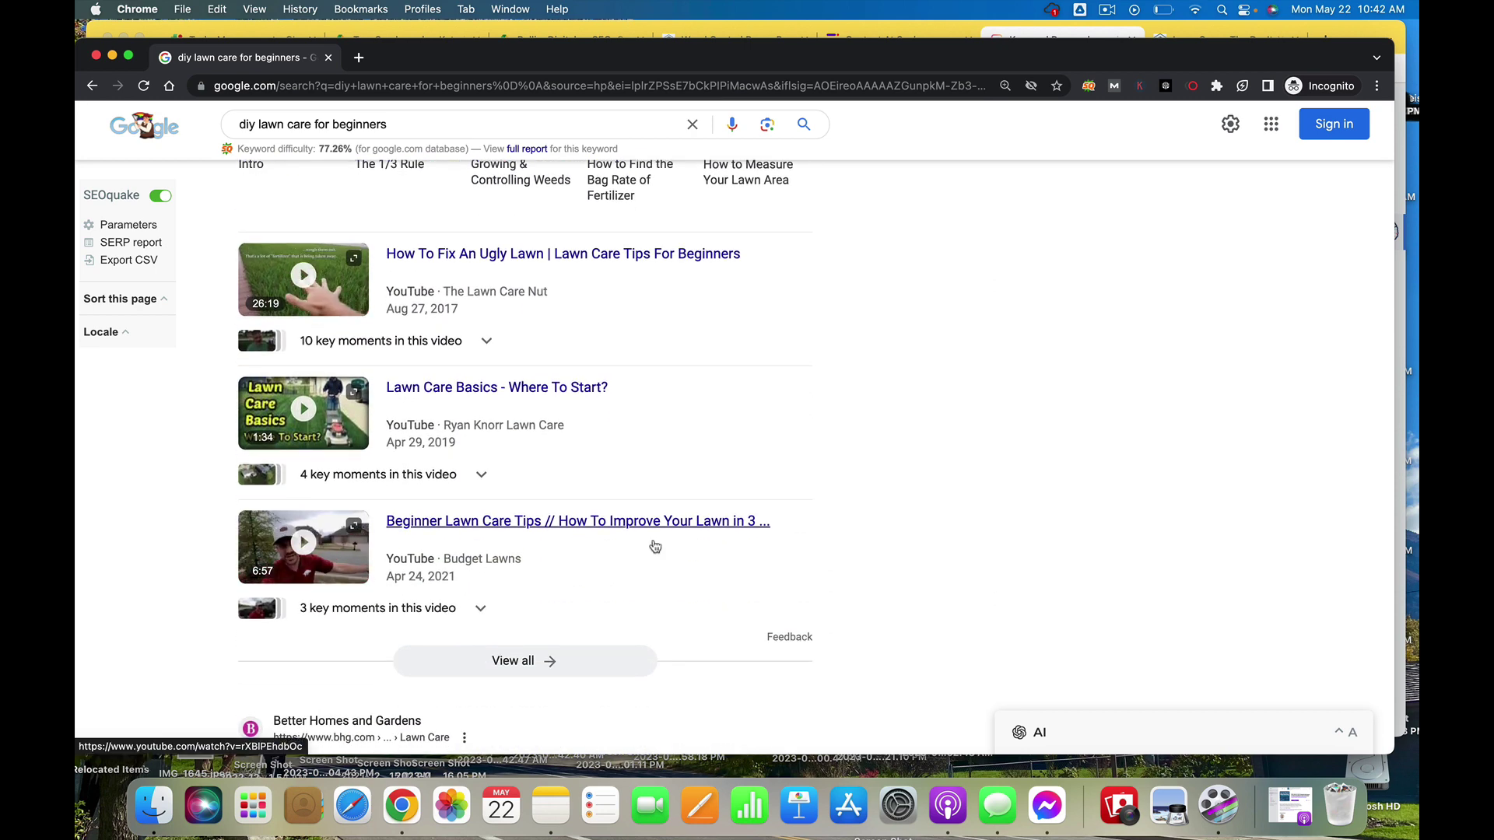
pyautogui.scroll(10, 851, 418)
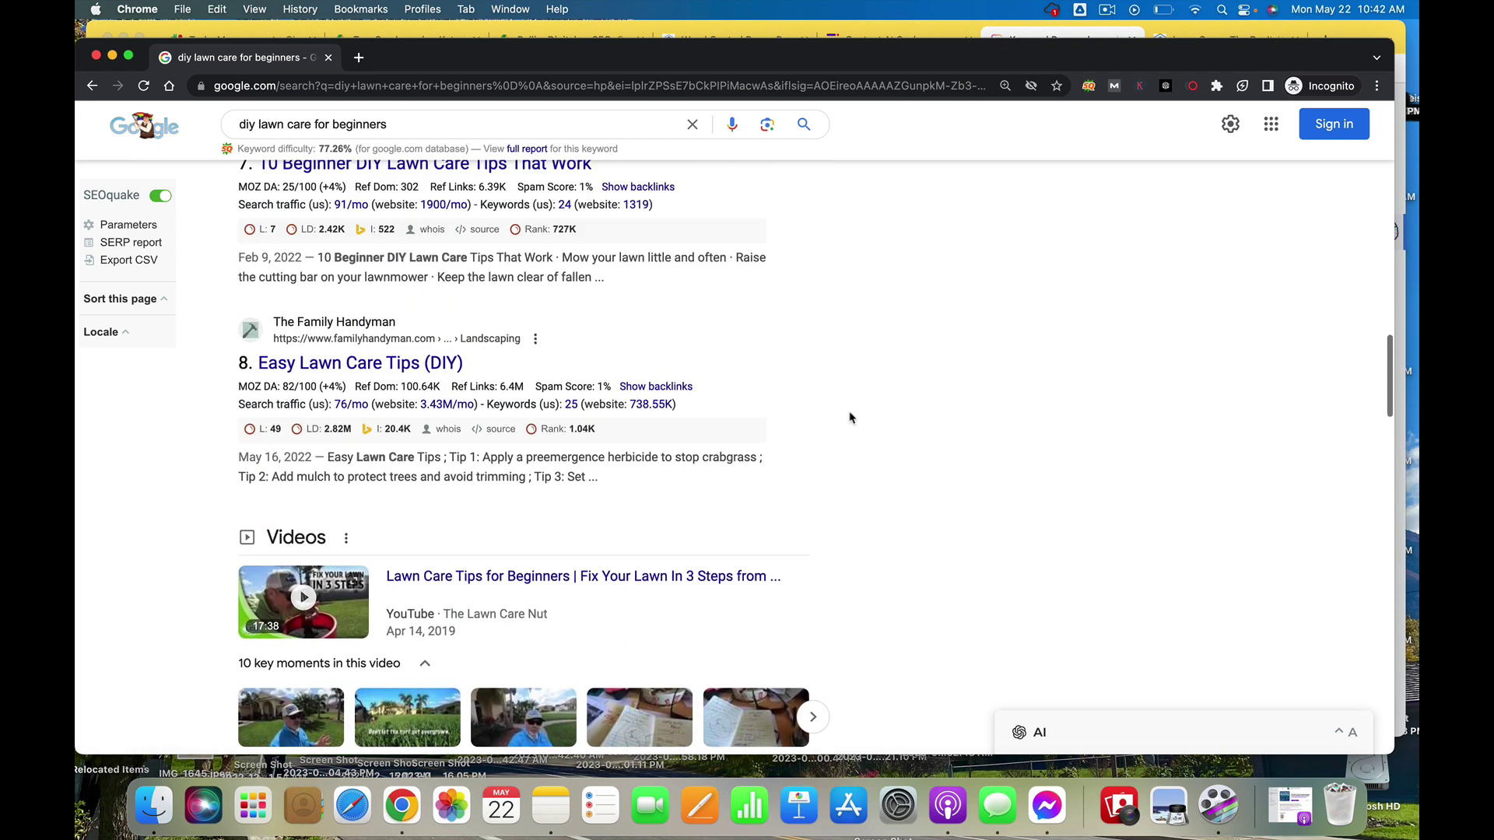
pyautogui.scroll(5, 851, 417)
pyautogui.scroll(-4, 851, 418)
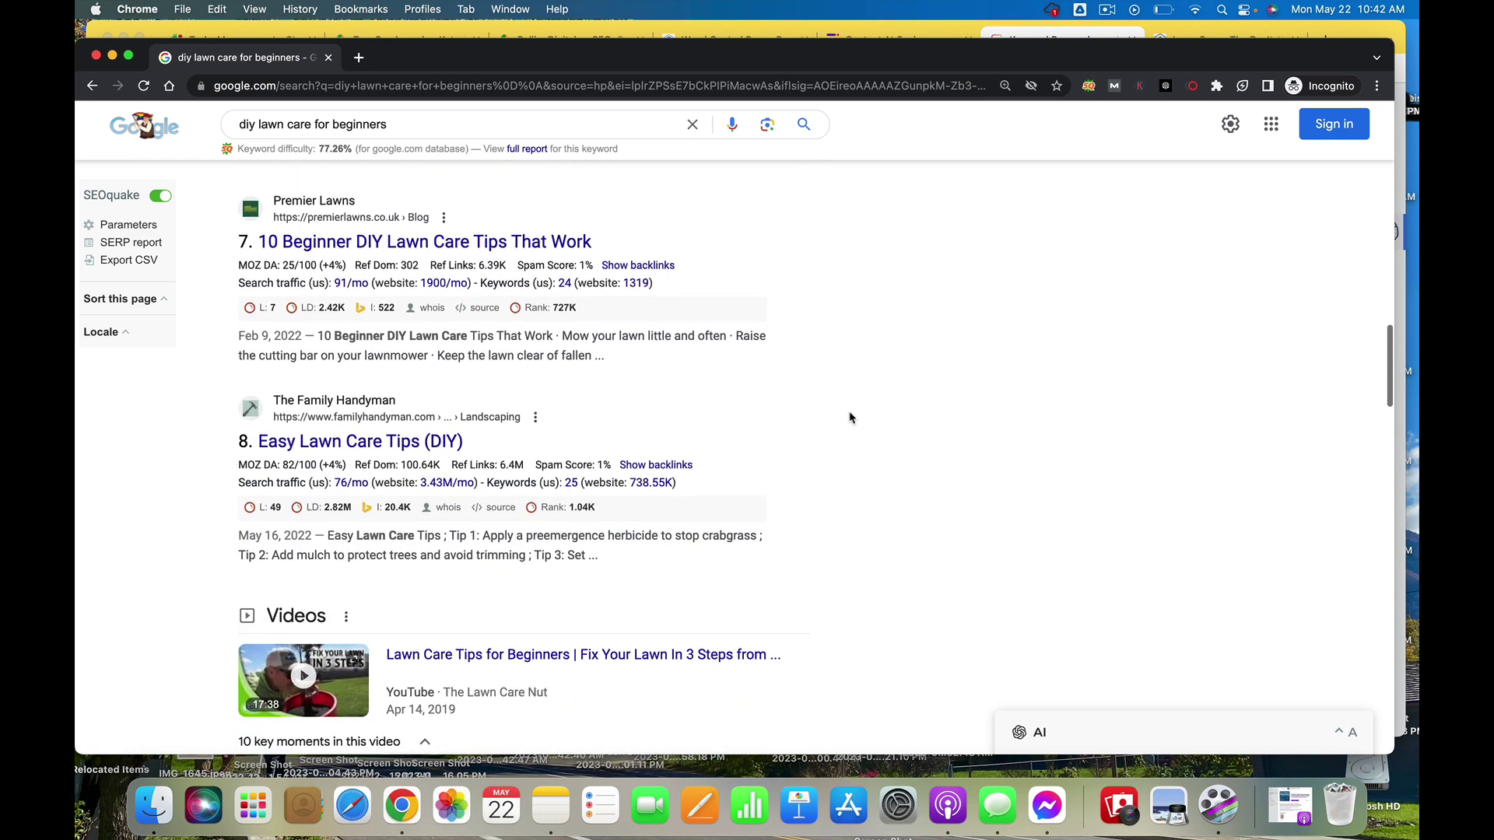
pyautogui.scroll(-4, 850, 418)
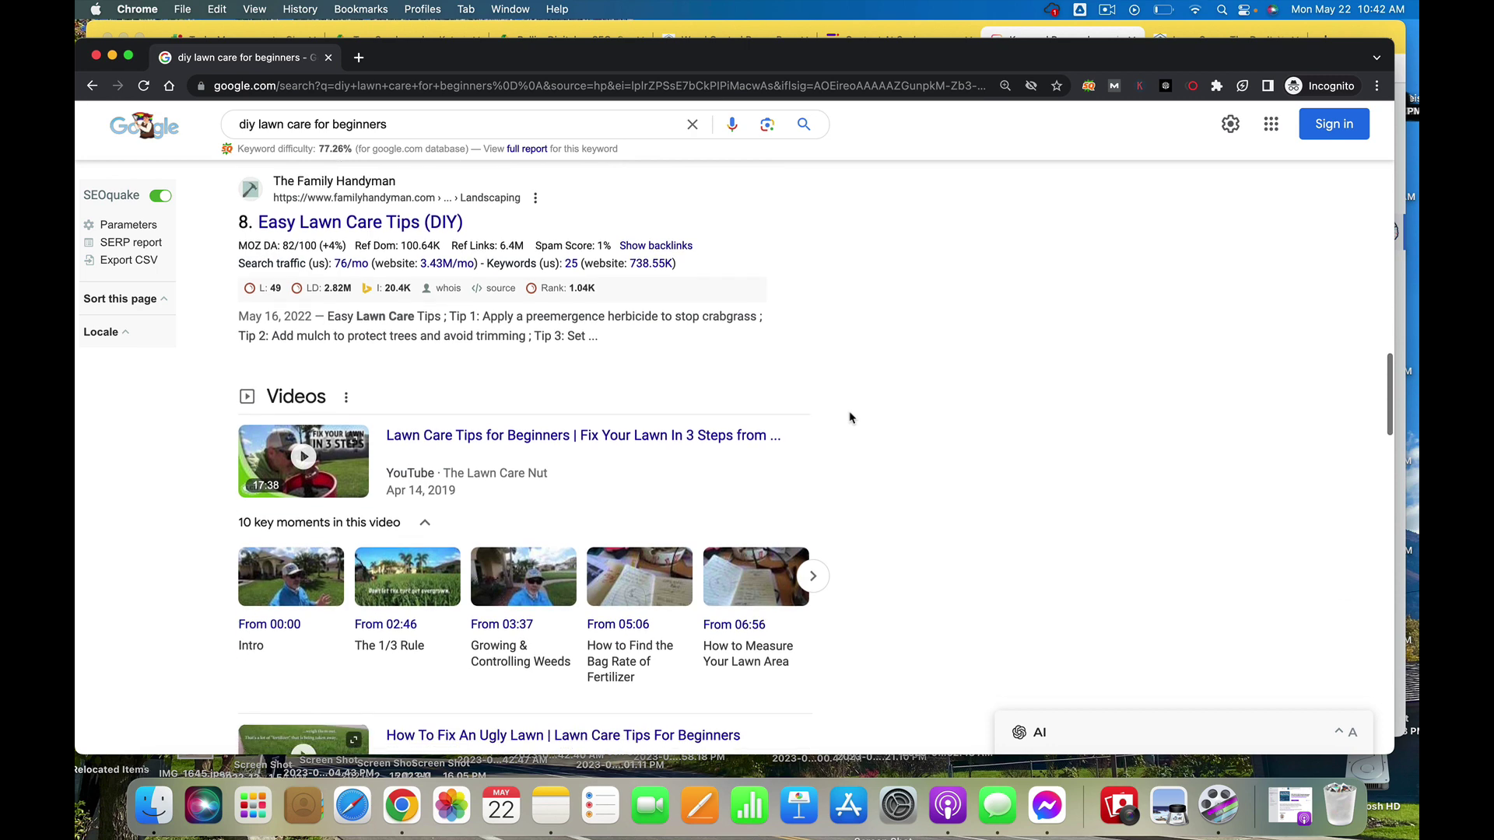
pyautogui.scroll(-2, 850, 418)
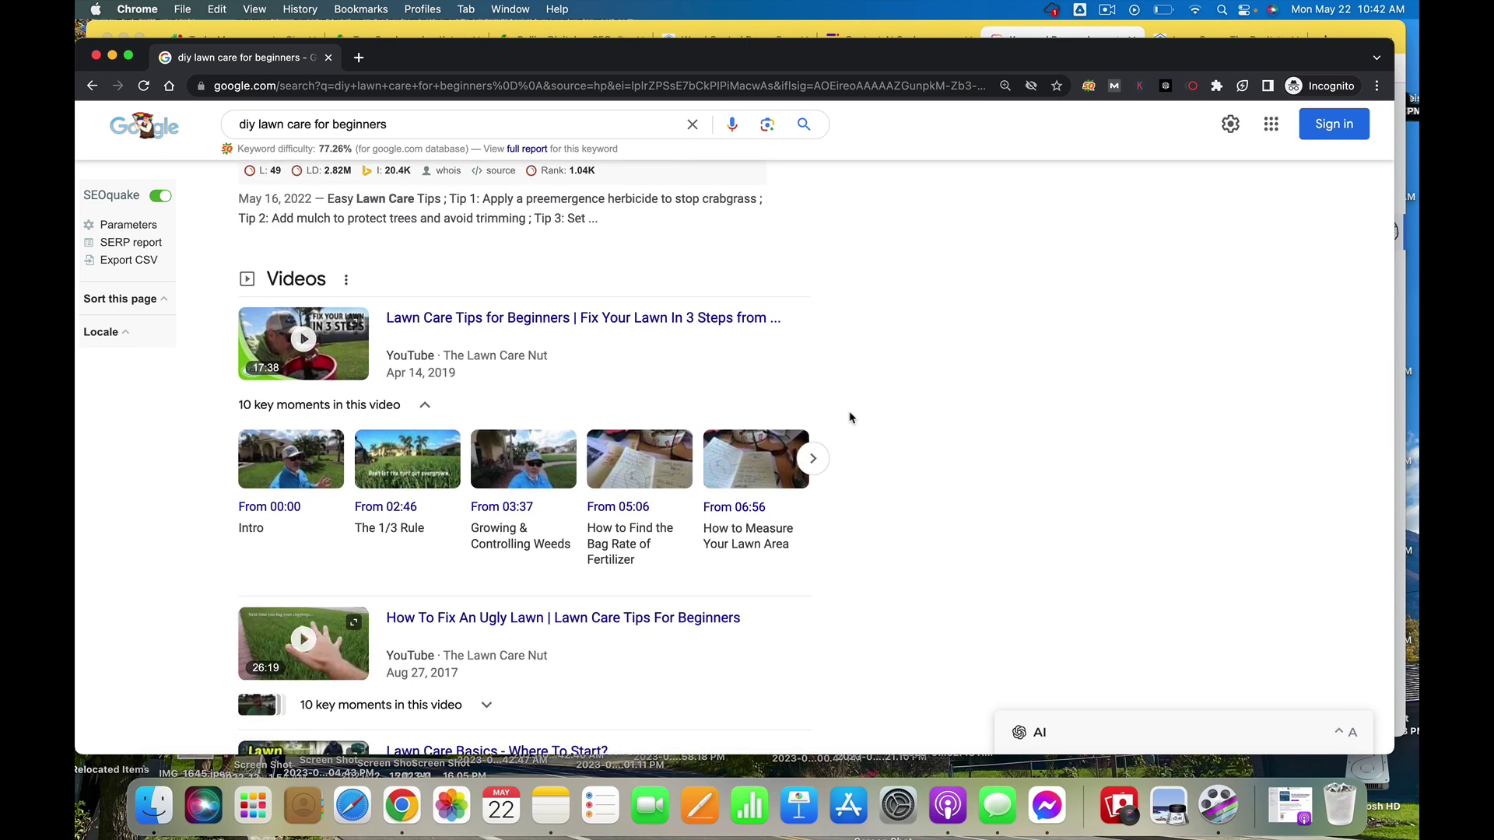
pyautogui.scroll(-4, 850, 418)
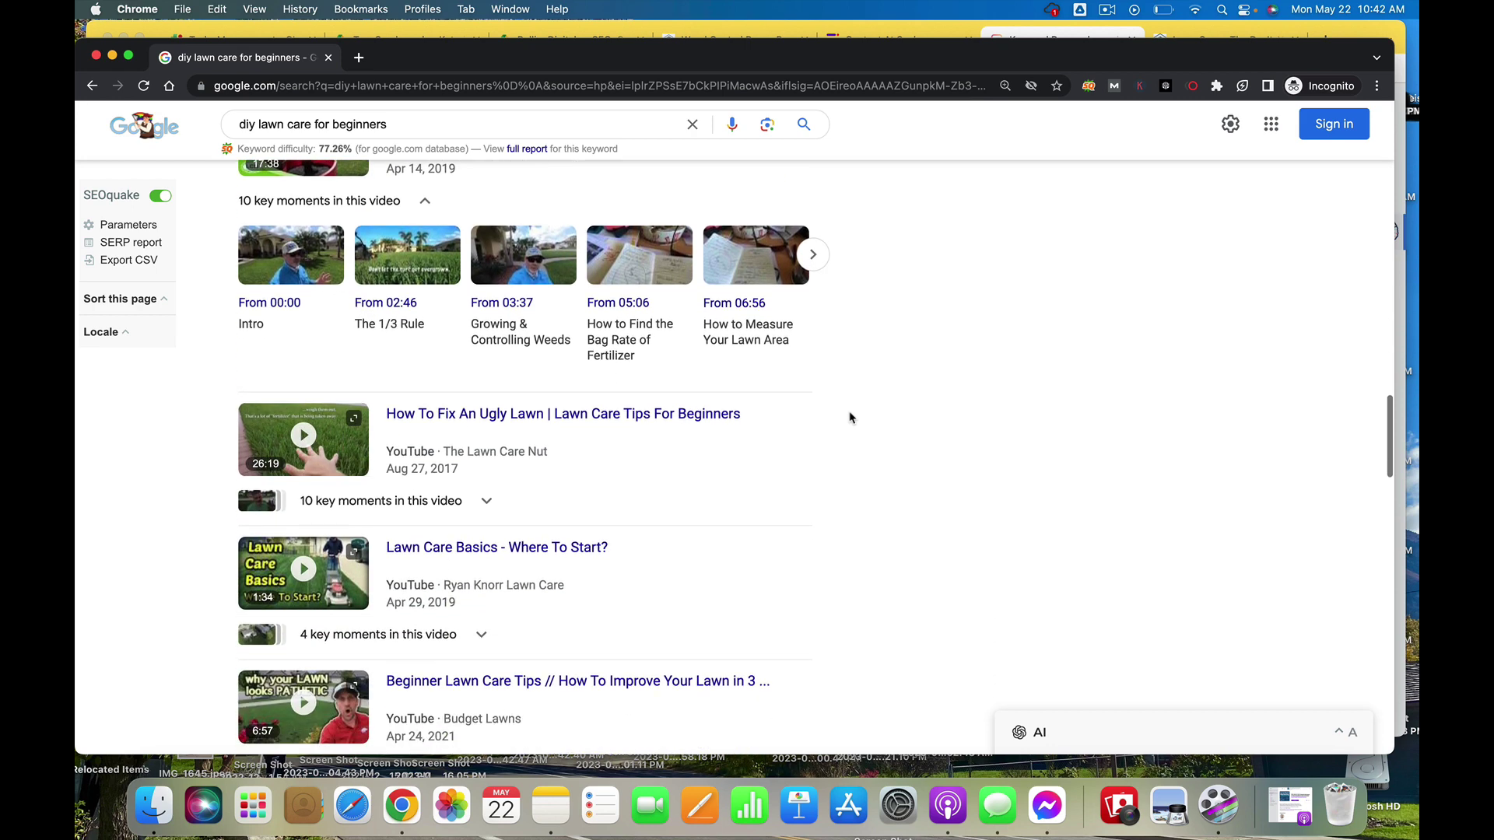
pyautogui.scroll(-6, 851, 418)
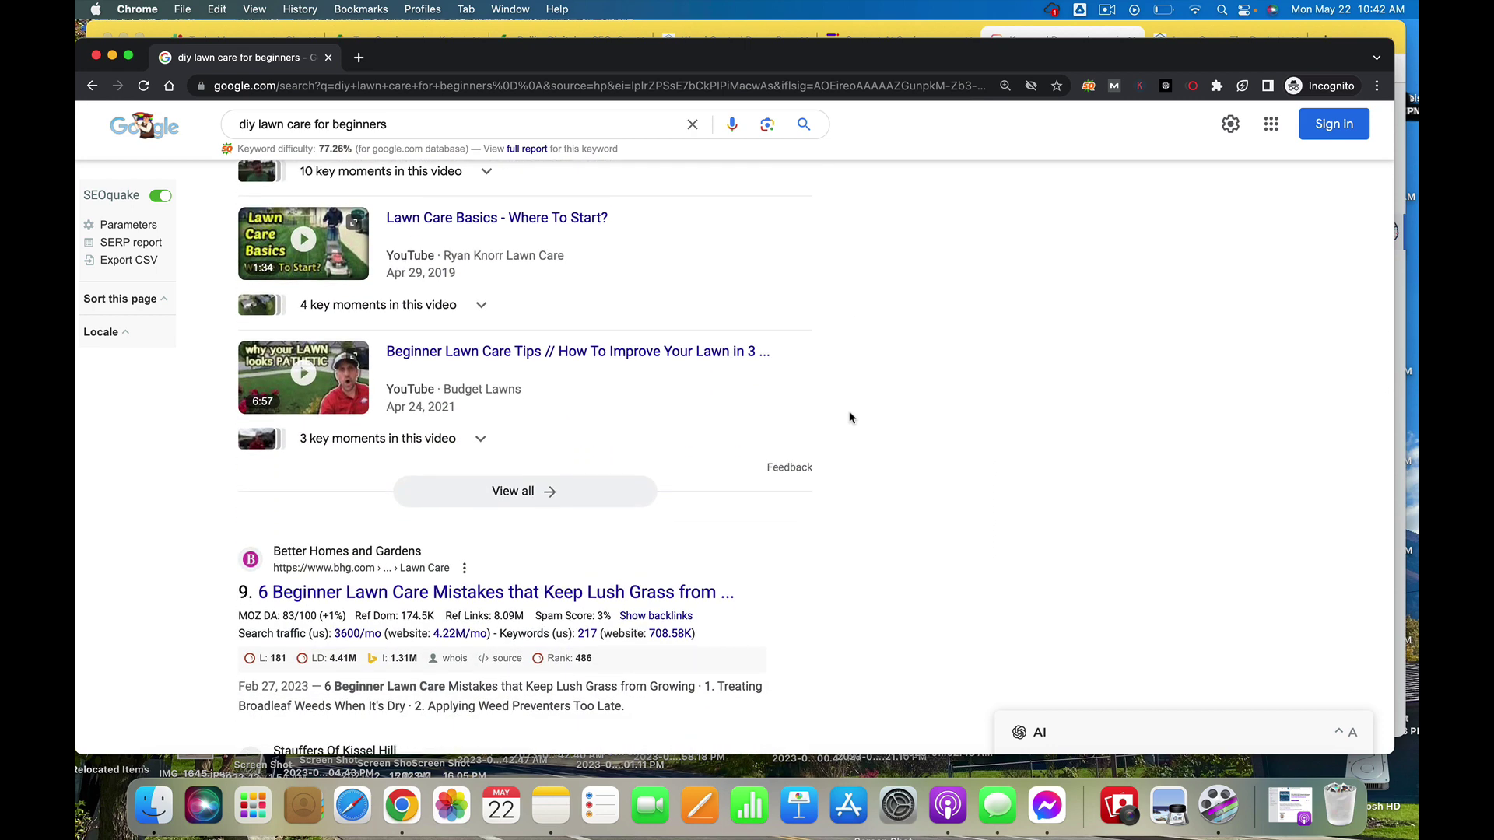
# Look back through the Videos section and mid-page results up to the Pennington Seed and LawnStarter results with their titles and metrics
pyautogui.scroll(-1, 851, 418)
pyautogui.scroll(5, 850, 417)
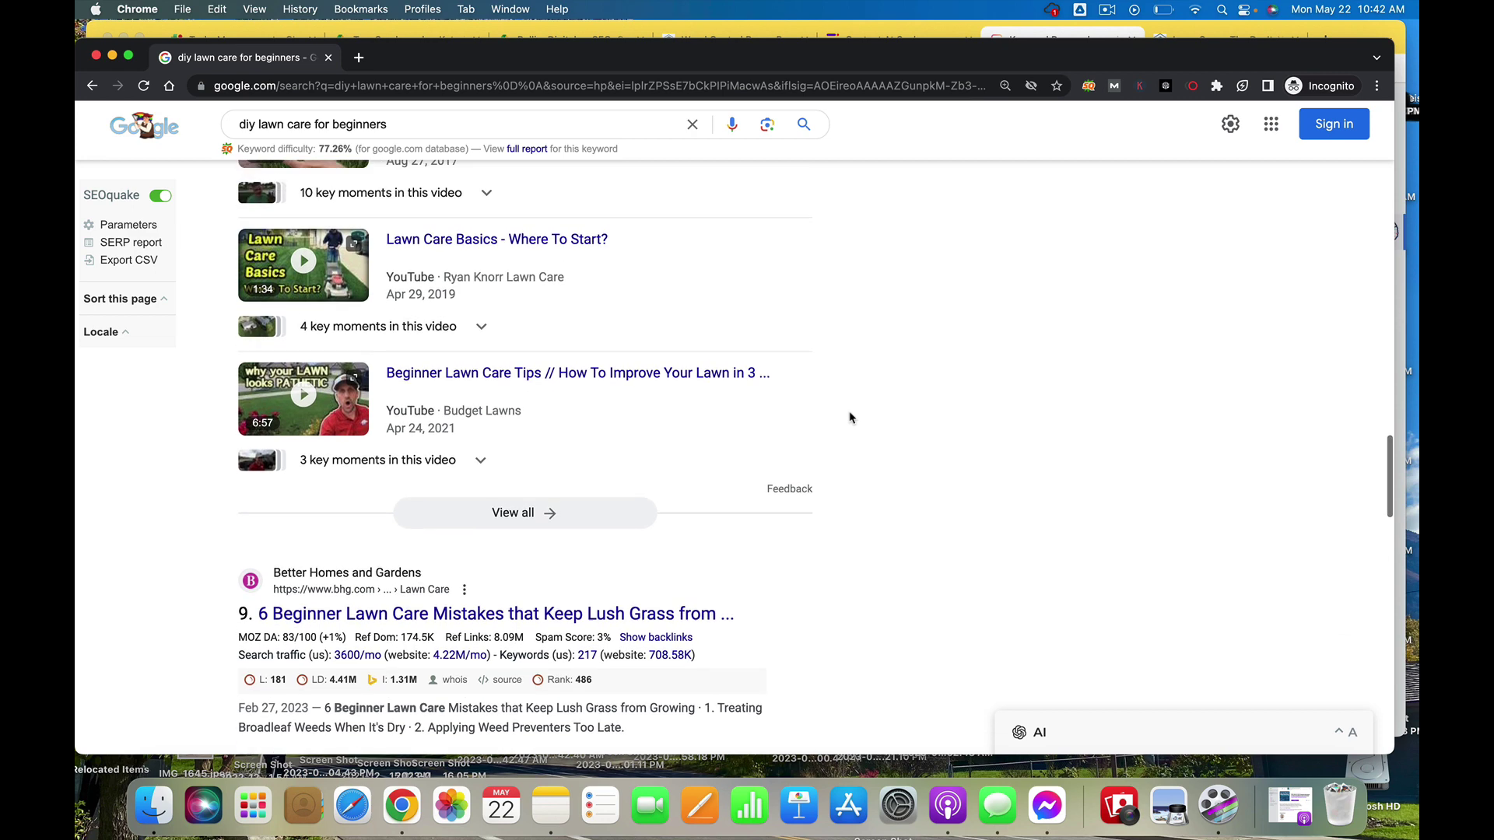
pyautogui.scroll(8, 850, 418)
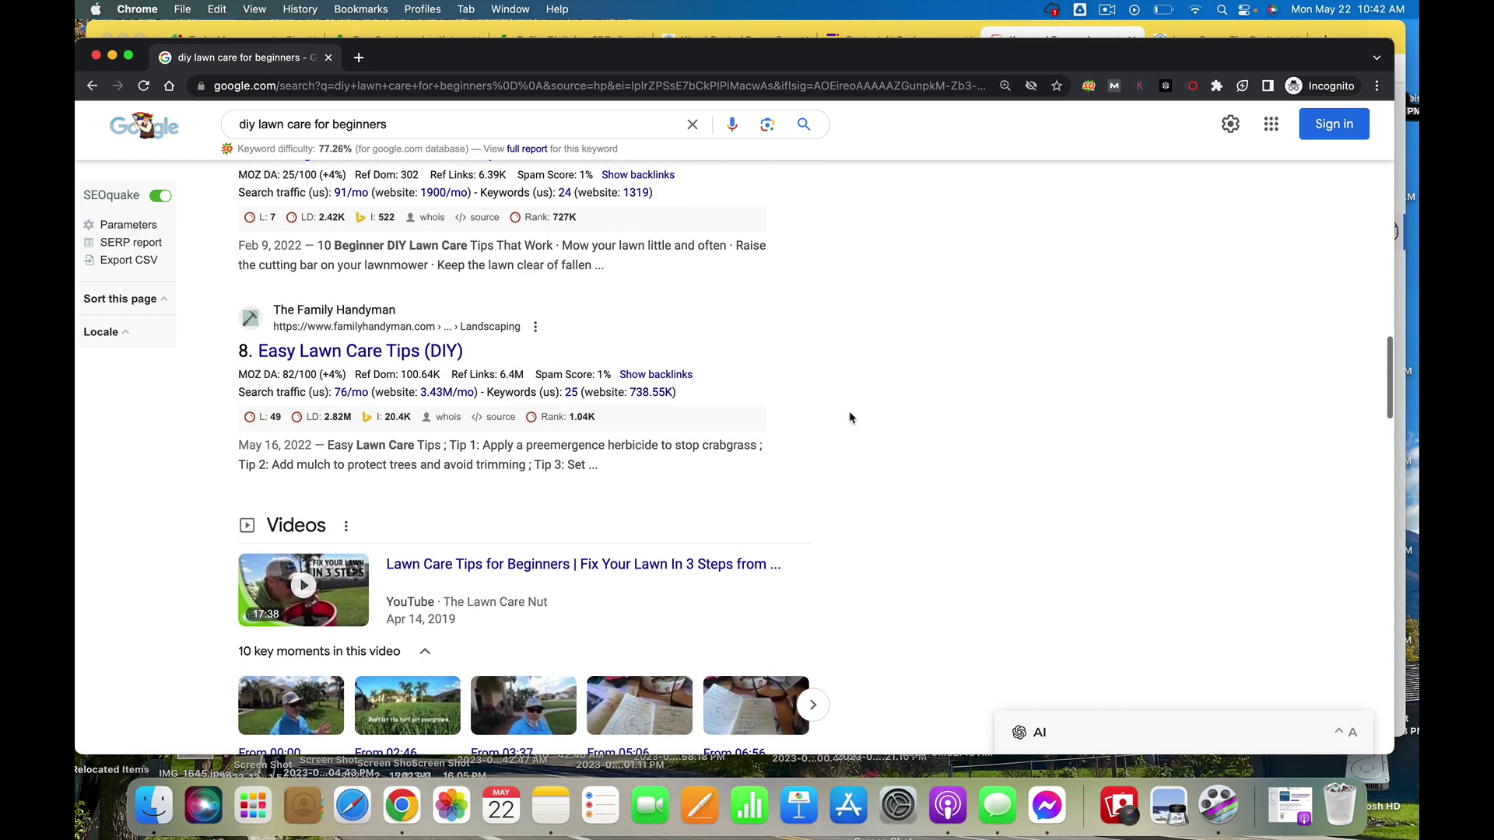
pyautogui.scroll(-5, 850, 418)
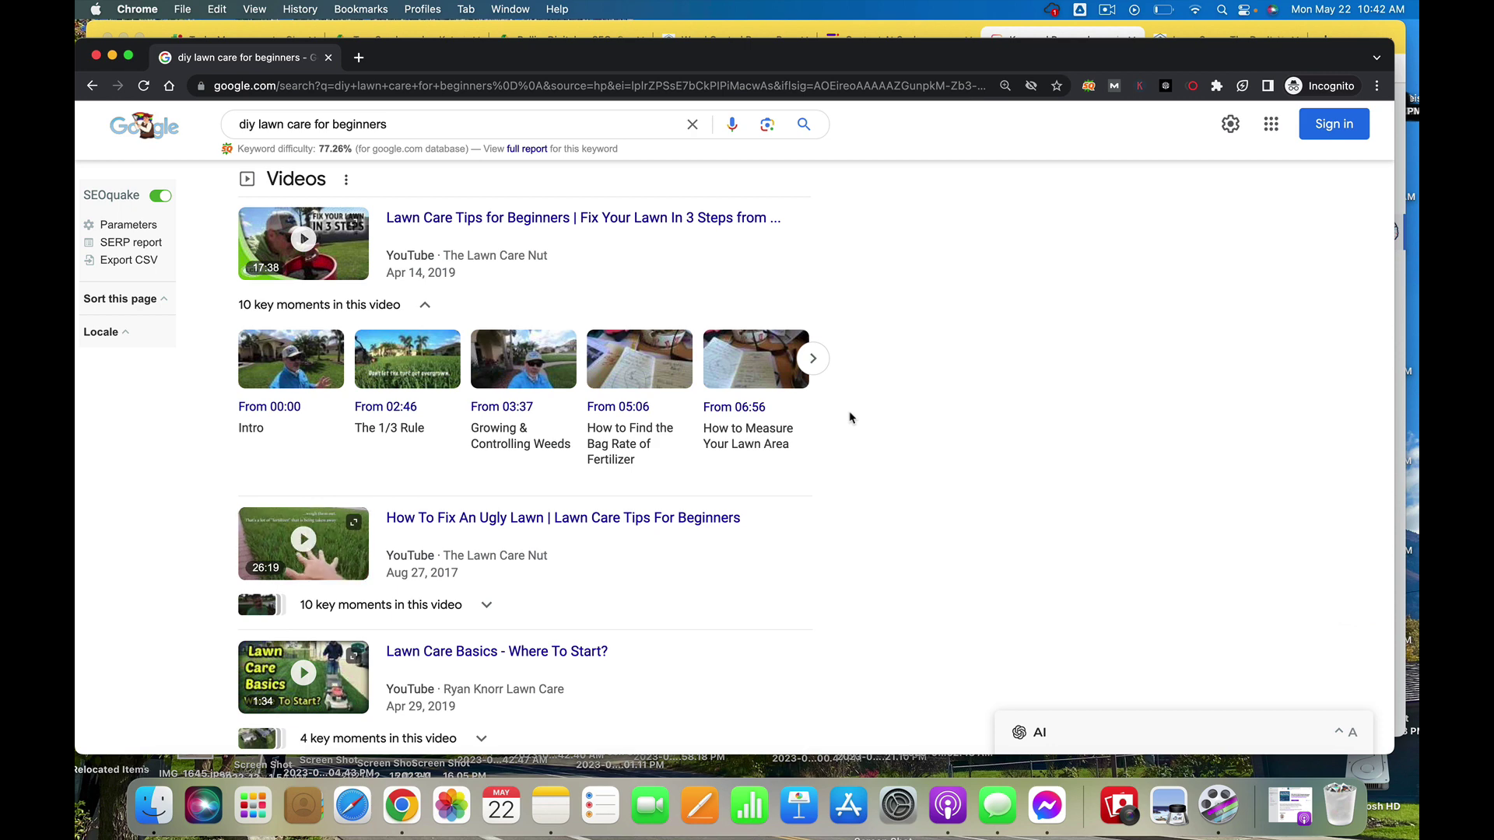
pyautogui.scroll(5, 851, 418)
pyautogui.scroll(15, 851, 418)
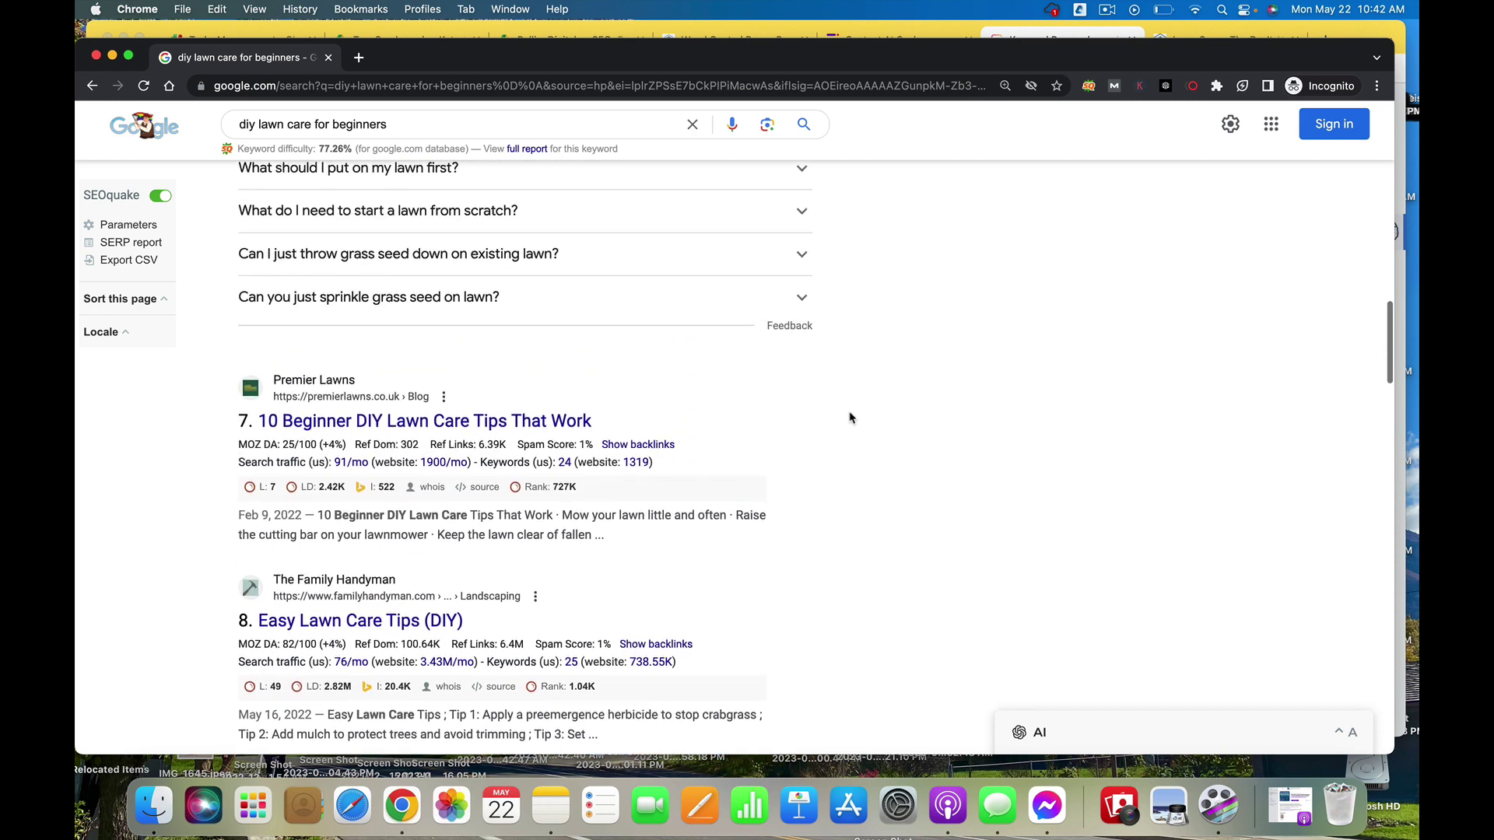
pyautogui.scroll(1, 850, 418)
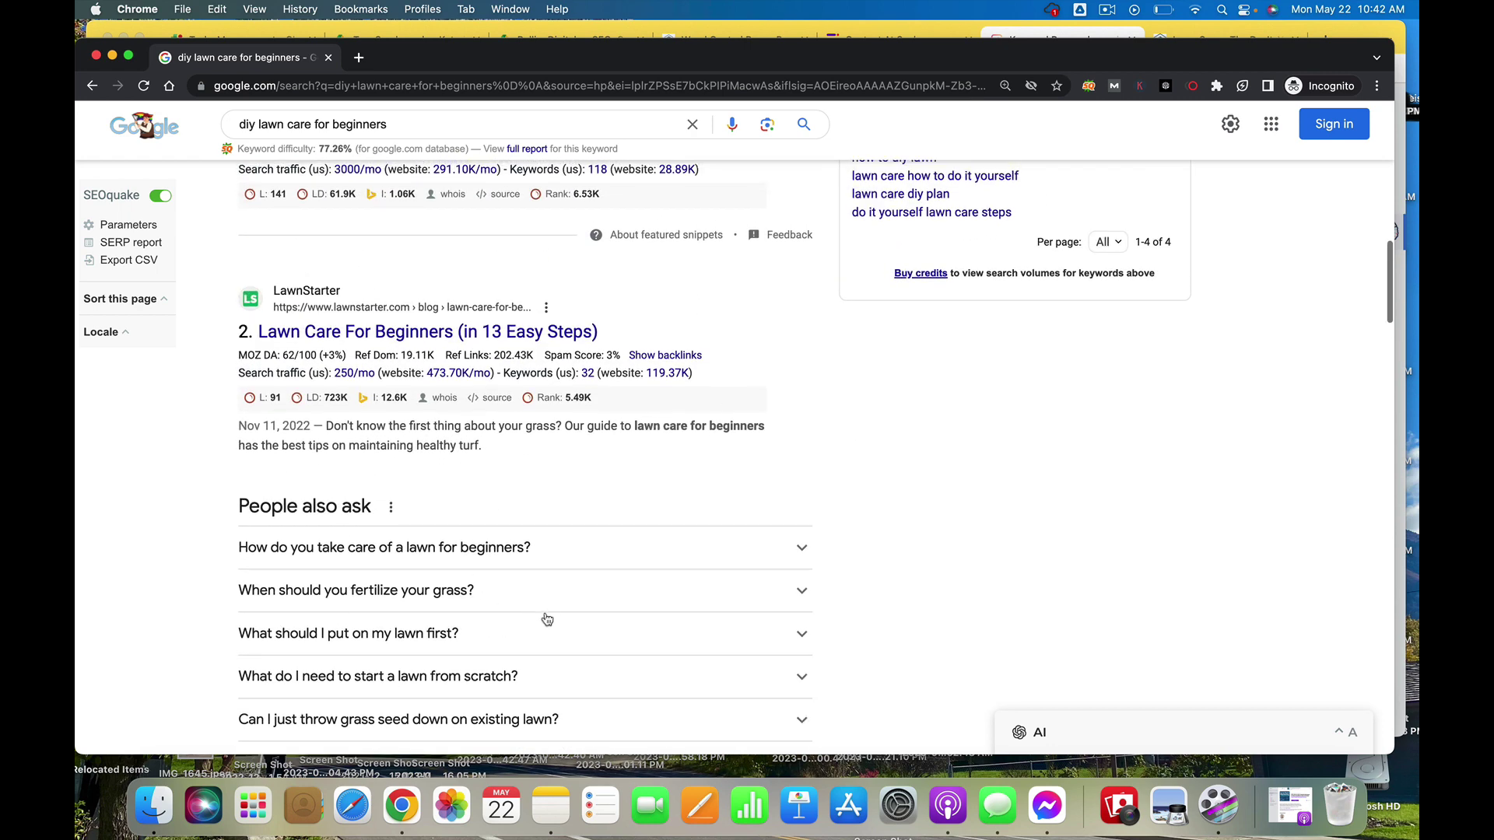
pyautogui.scroll(3, 545, 621)
pyautogui.moveTo(457, 506)
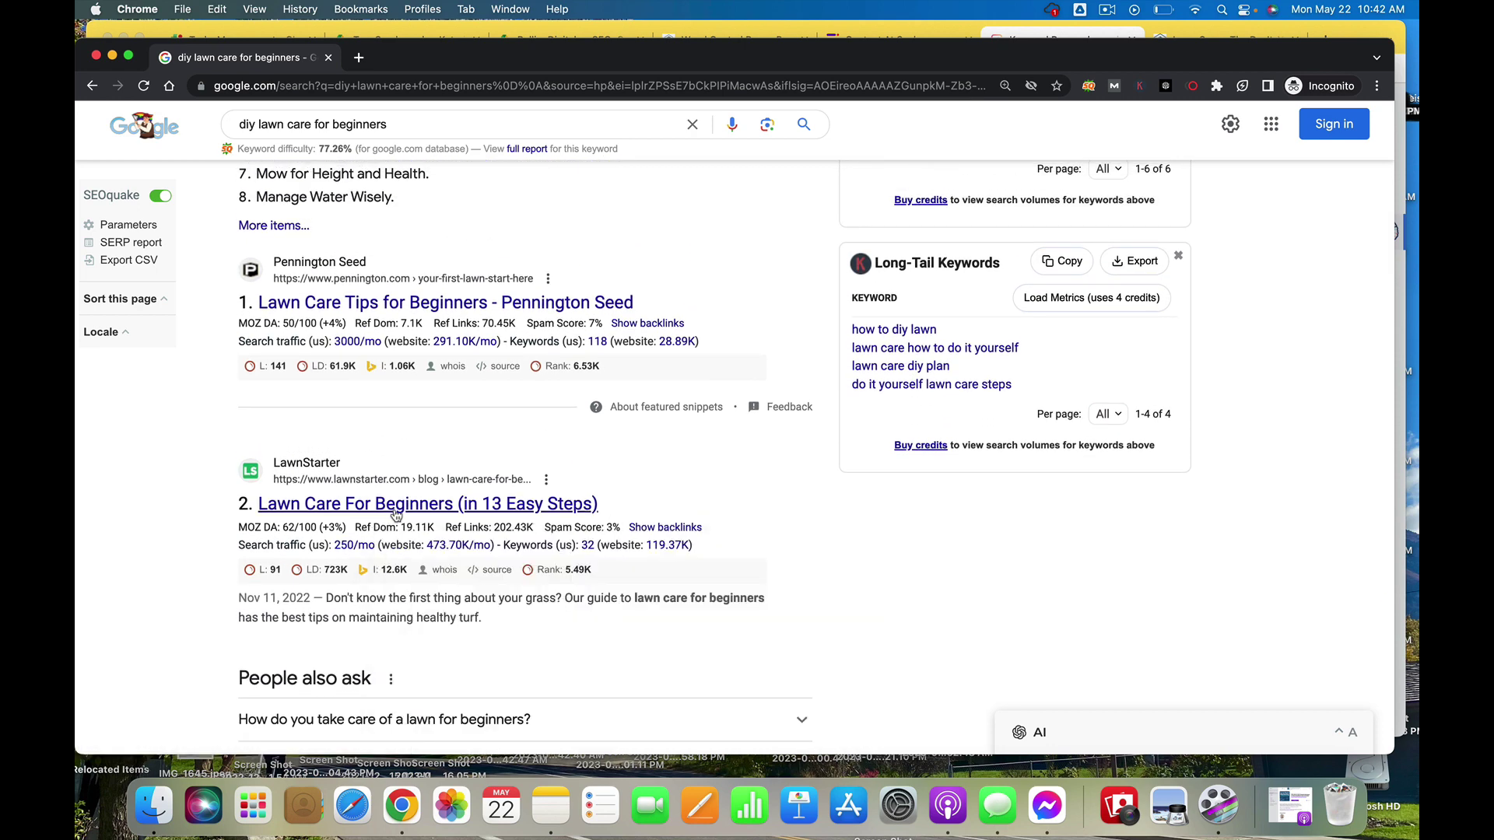
pyautogui.scroll(1, 622, 515)
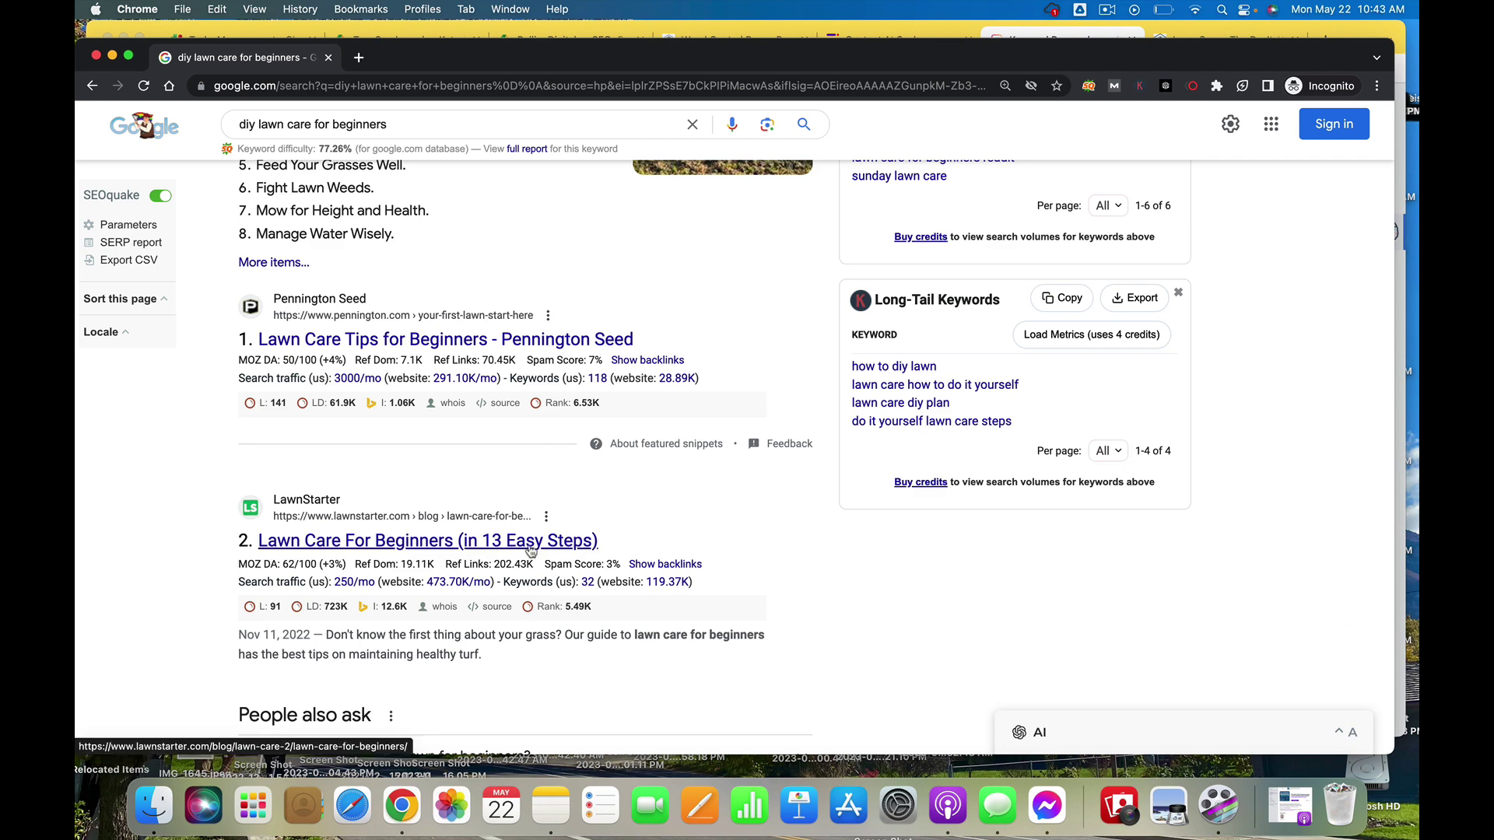
# Examine the titles and SEO metrics of the Better Homes and Gardens, Stauffers Of Kissel Hill and Milorganite results
pyautogui.scroll(-1, 467, 606)
pyautogui.scroll(-15, 467, 606)
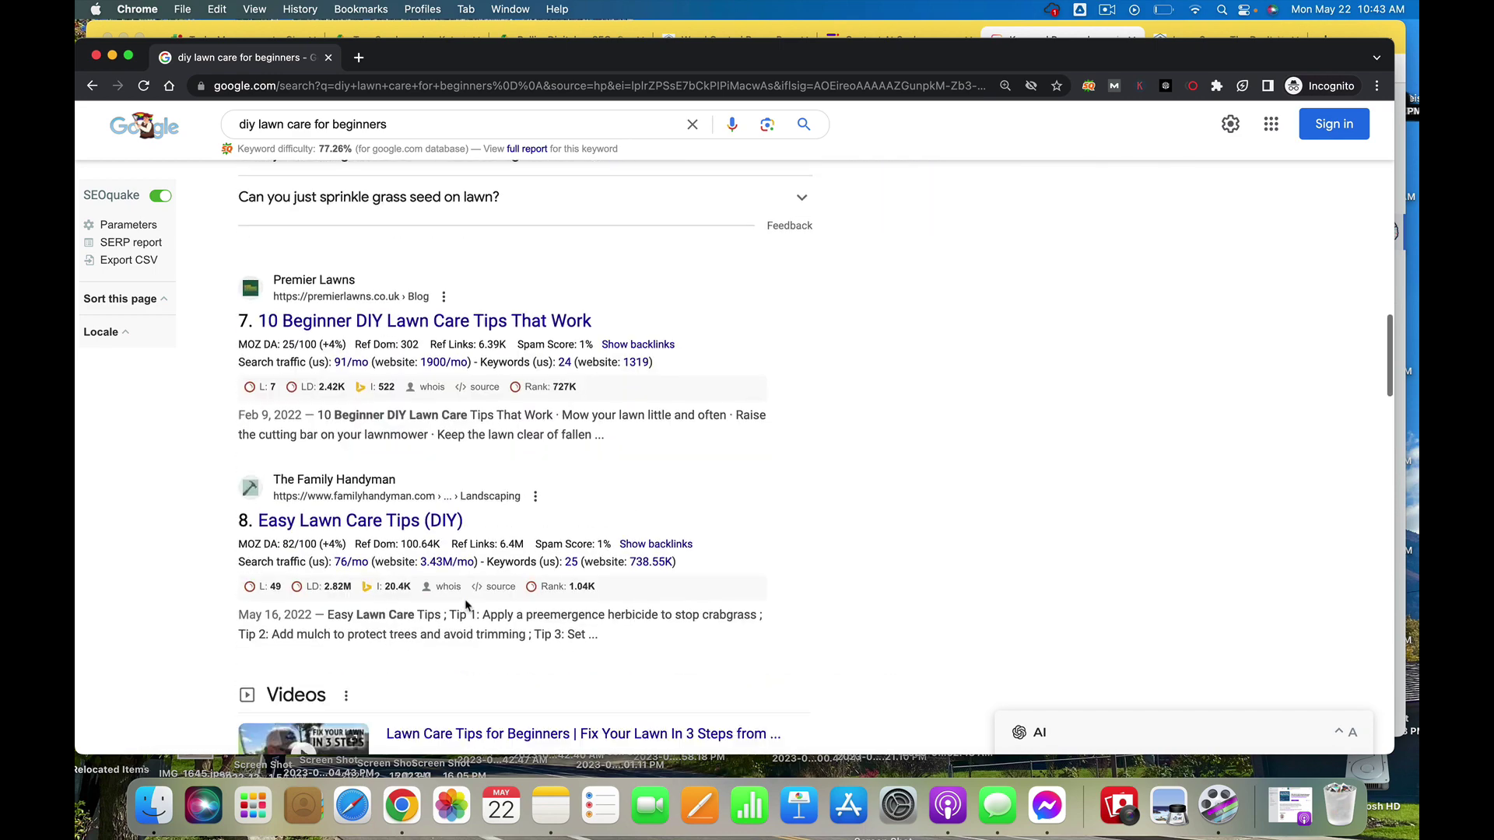
pyautogui.scroll(-10, 467, 606)
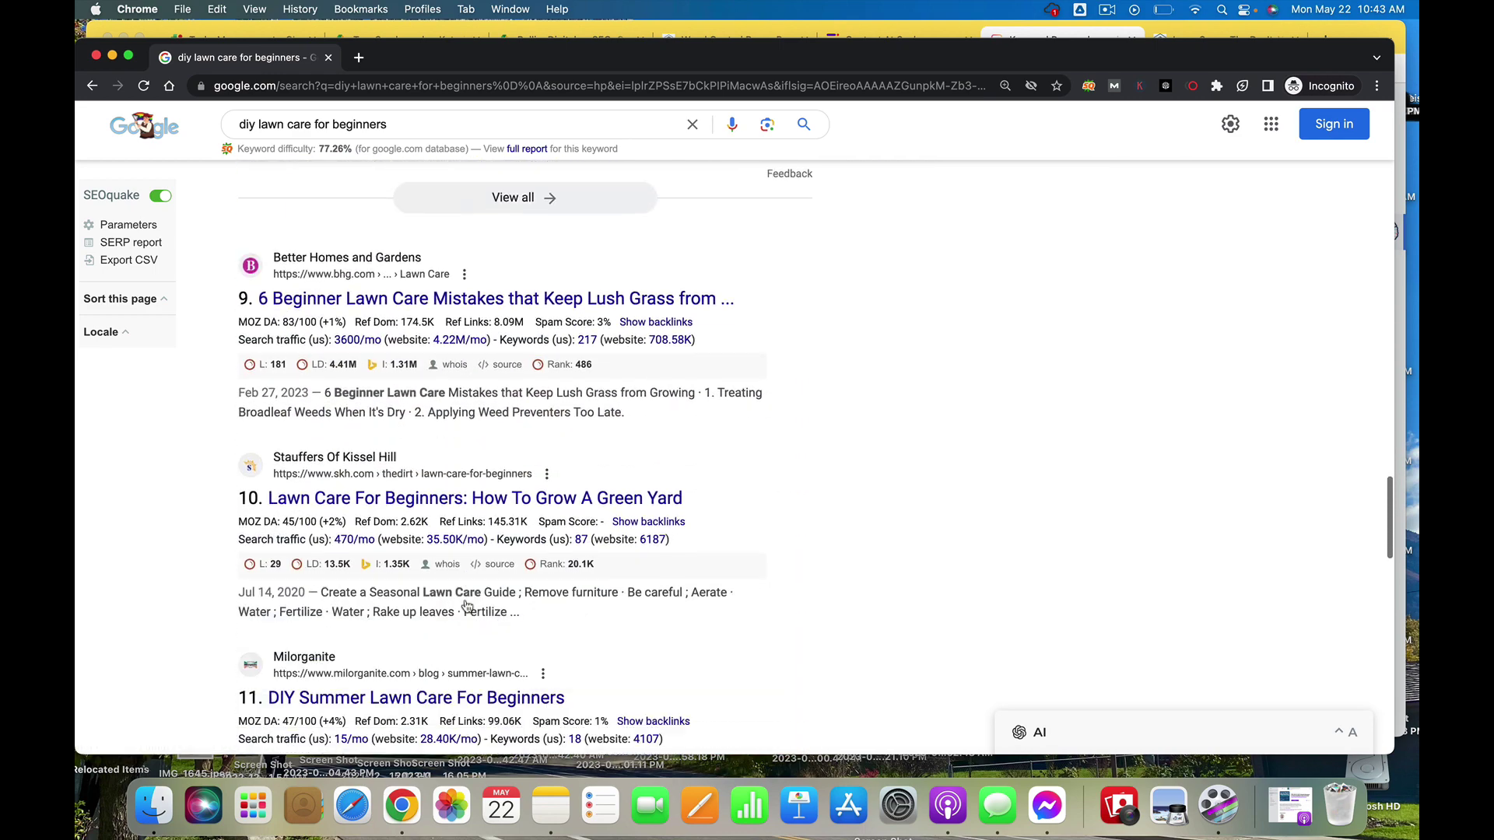
pyautogui.scroll(2, 467, 605)
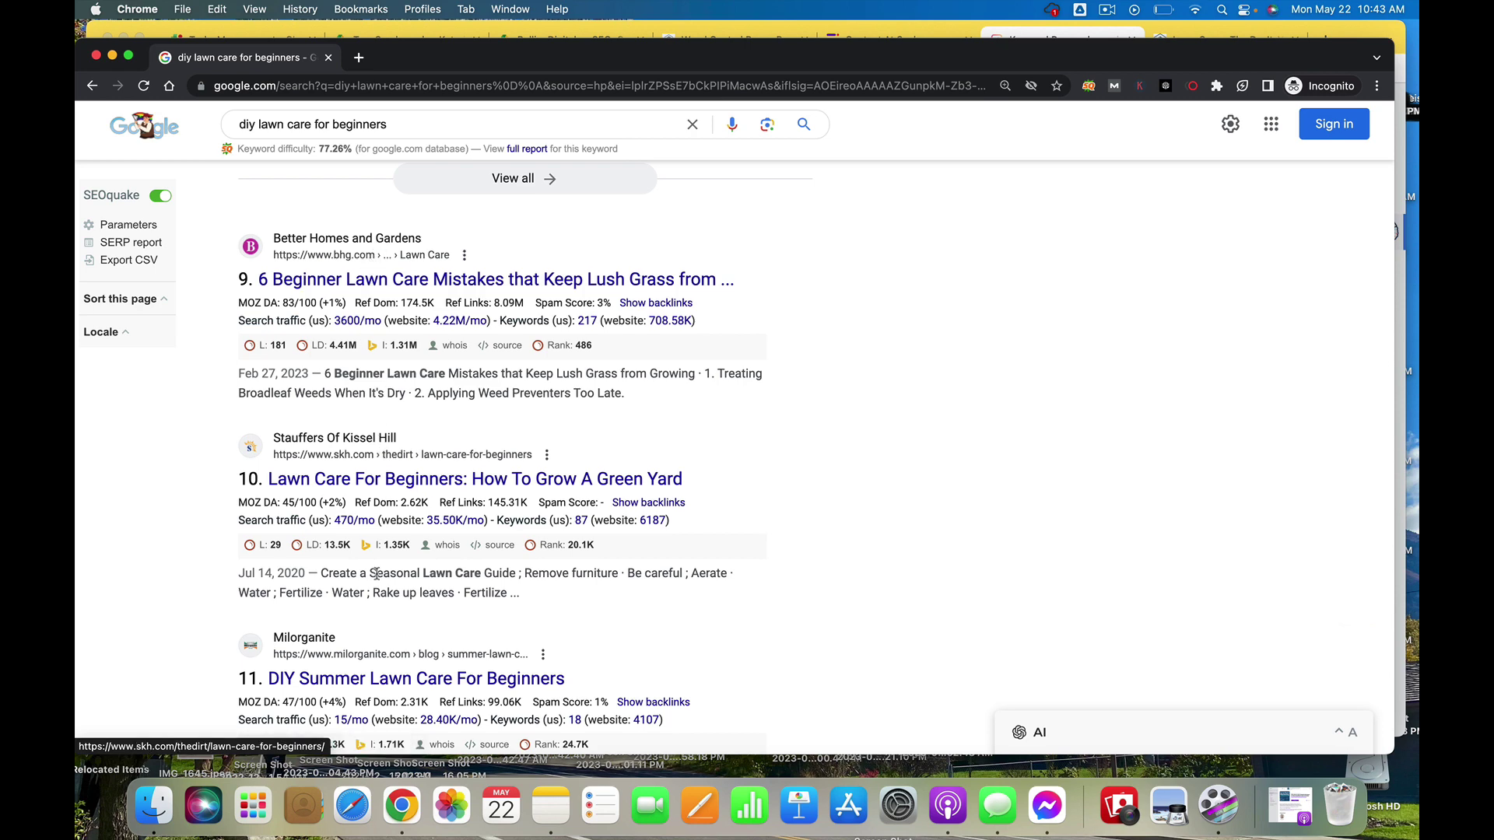
pyautogui.scroll(-2, 377, 574)
pyautogui.scroll(-1, 377, 574)
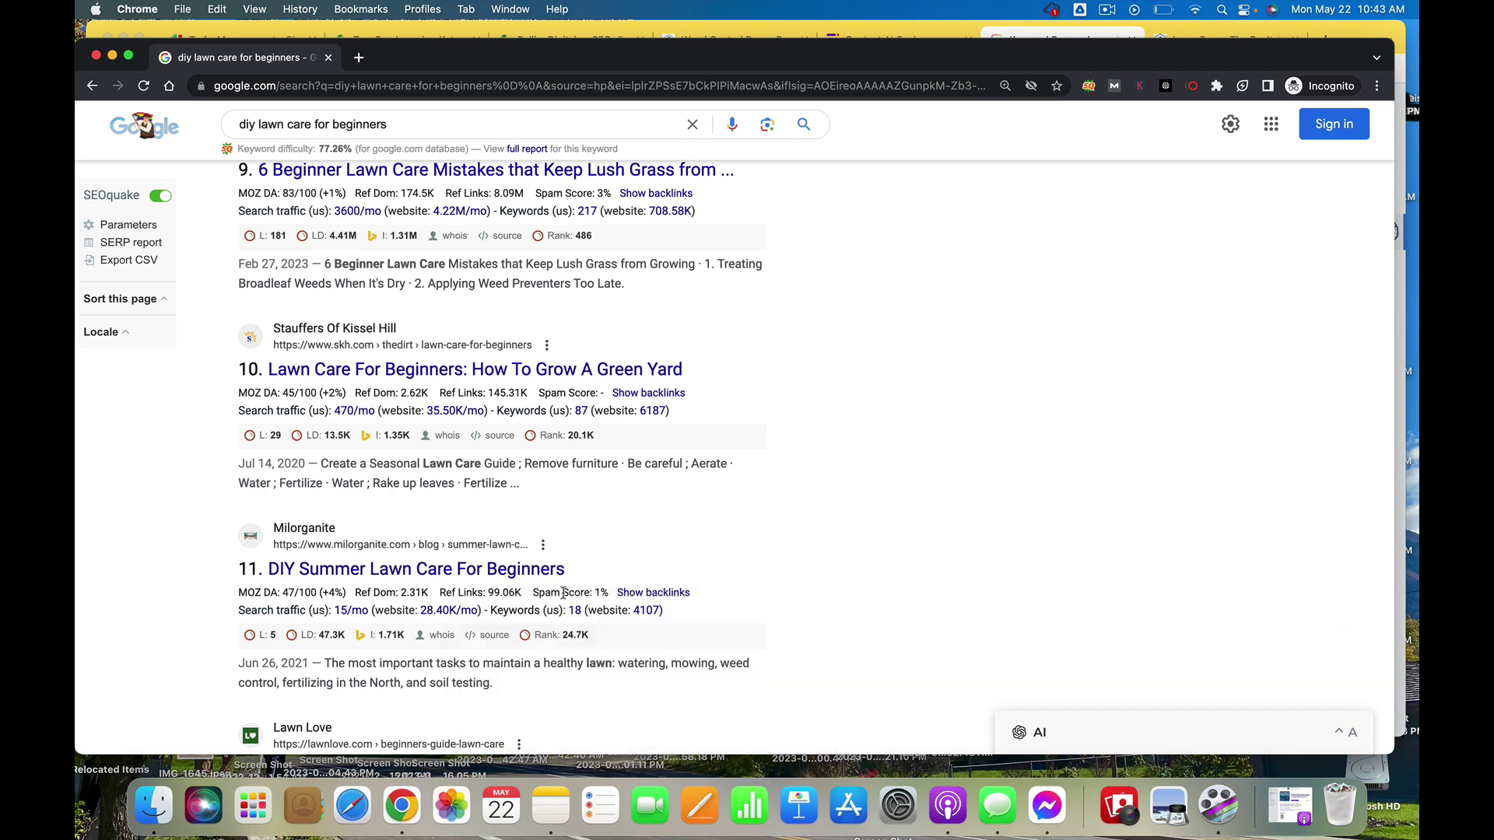
pyautogui.scroll(-1, 527, 594)
pyautogui.moveTo(565, 598)
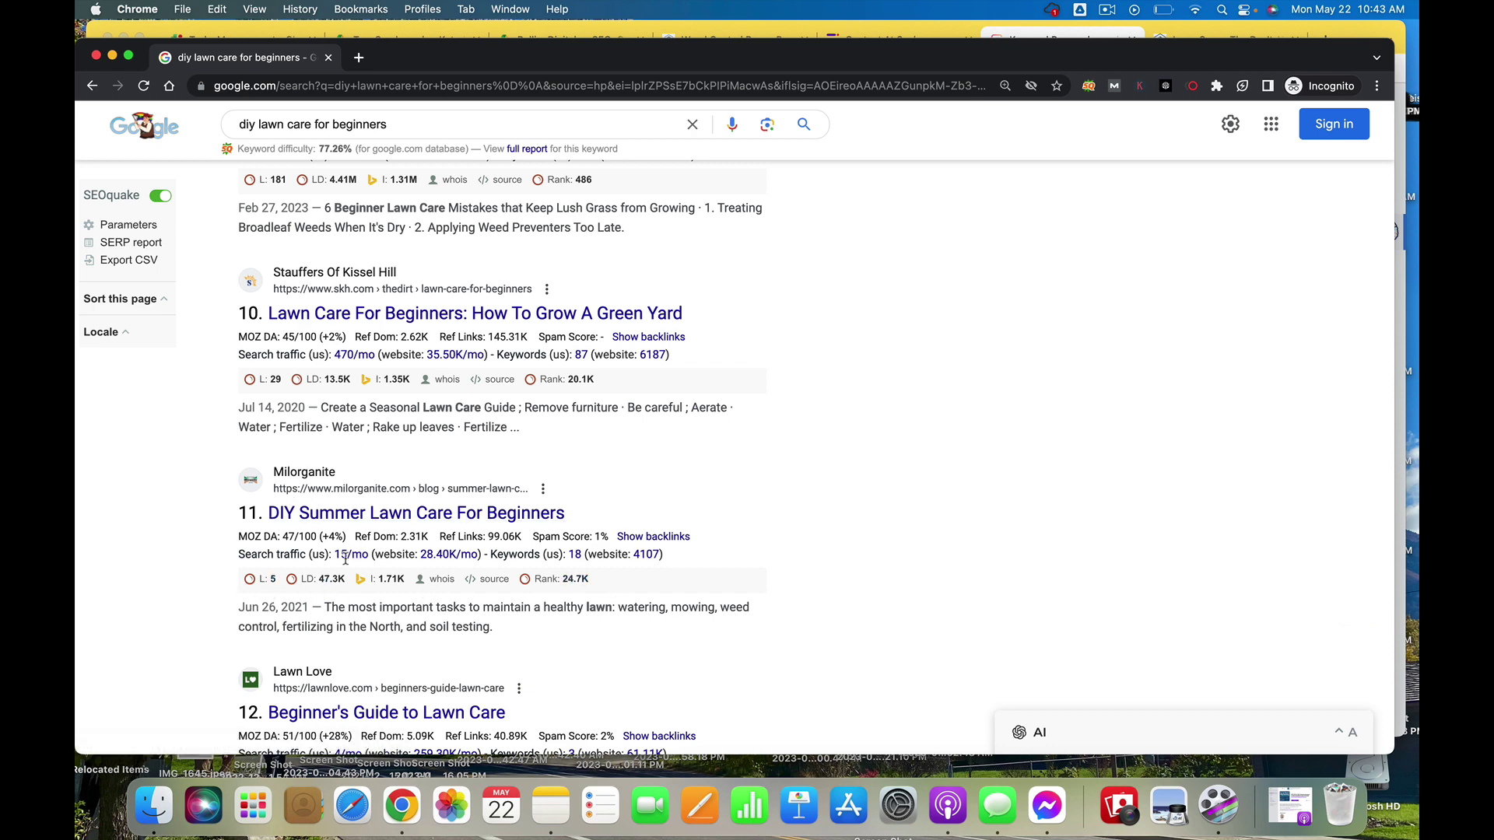
# View the link metrics and domain authority graph for the Milorganite result
pyautogui.moveTo(312, 534)
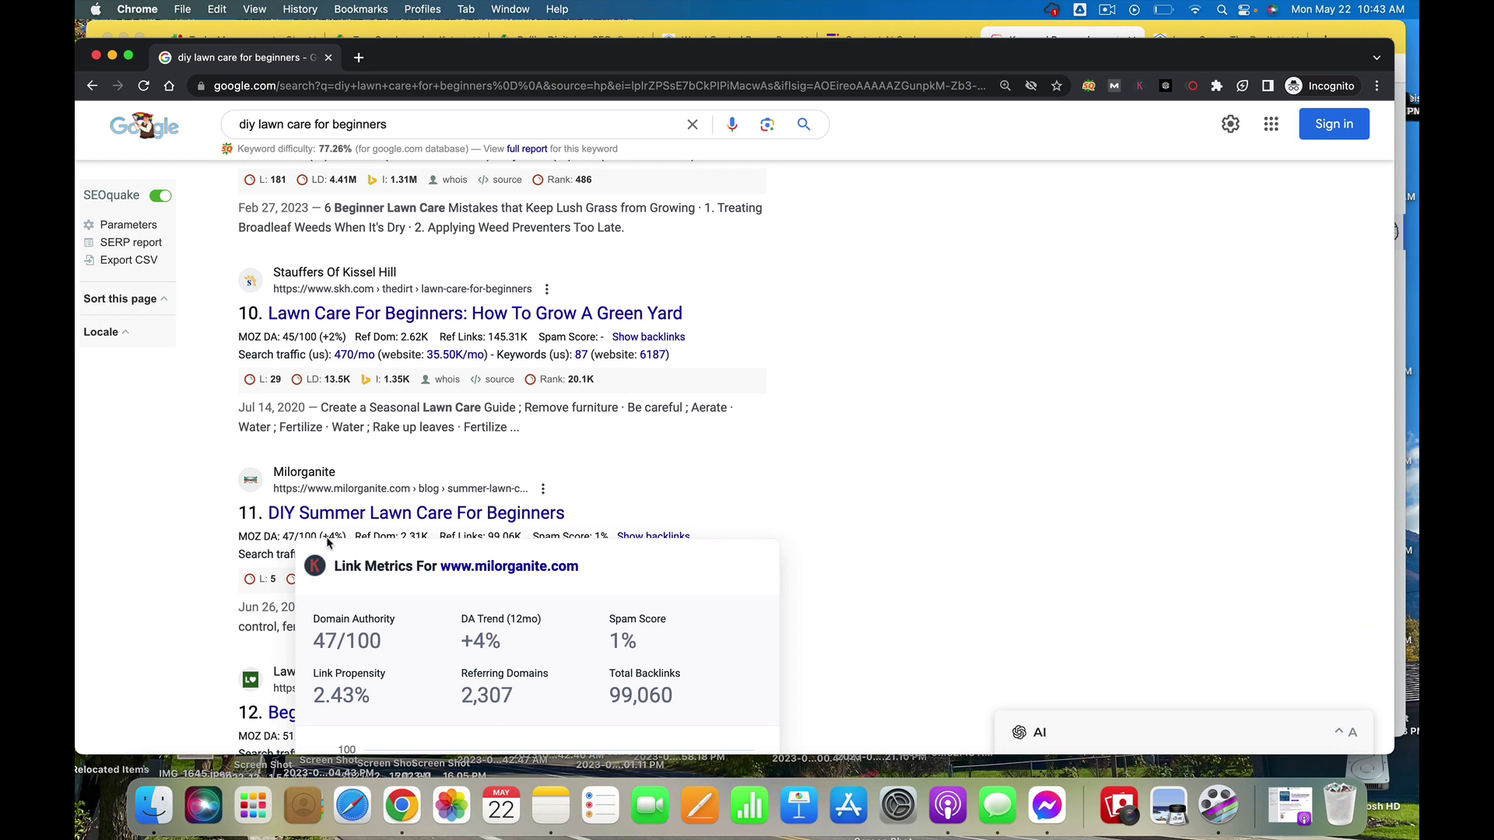
pyautogui.scroll(-1, 418, 648)
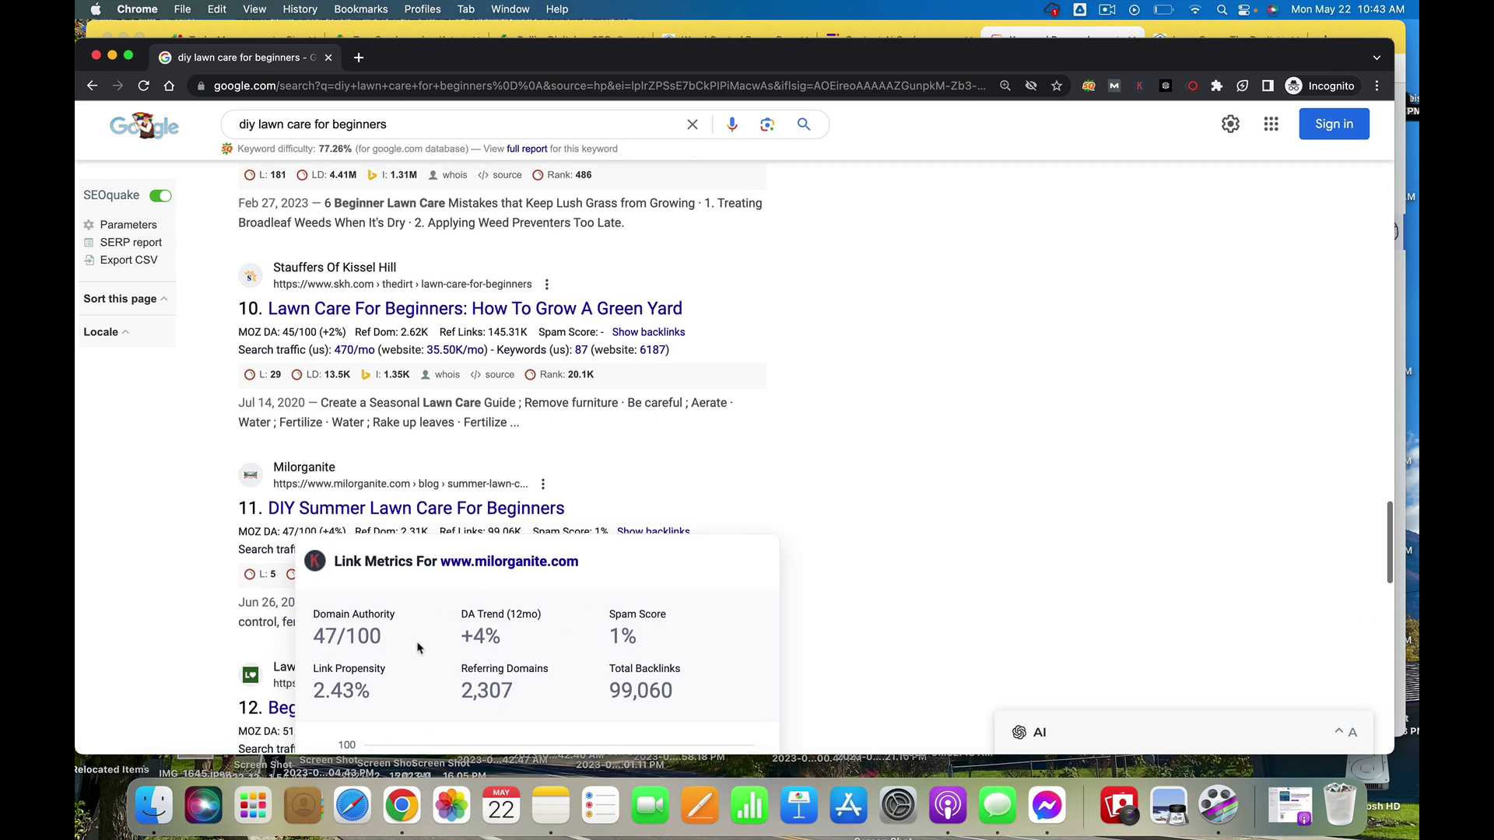
pyautogui.scroll(-3, 418, 647)
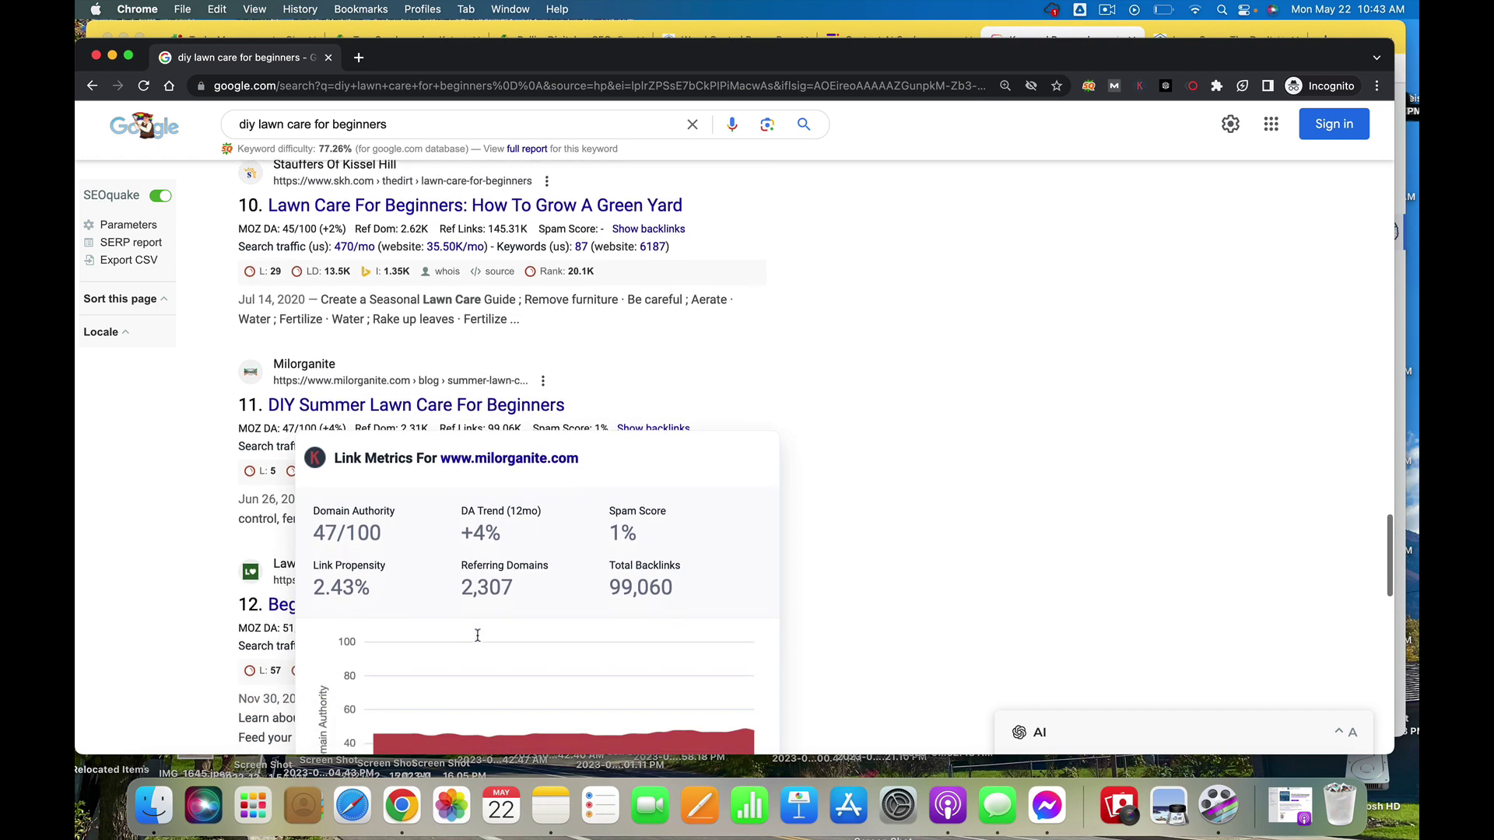
pyautogui.scroll(-3, 477, 636)
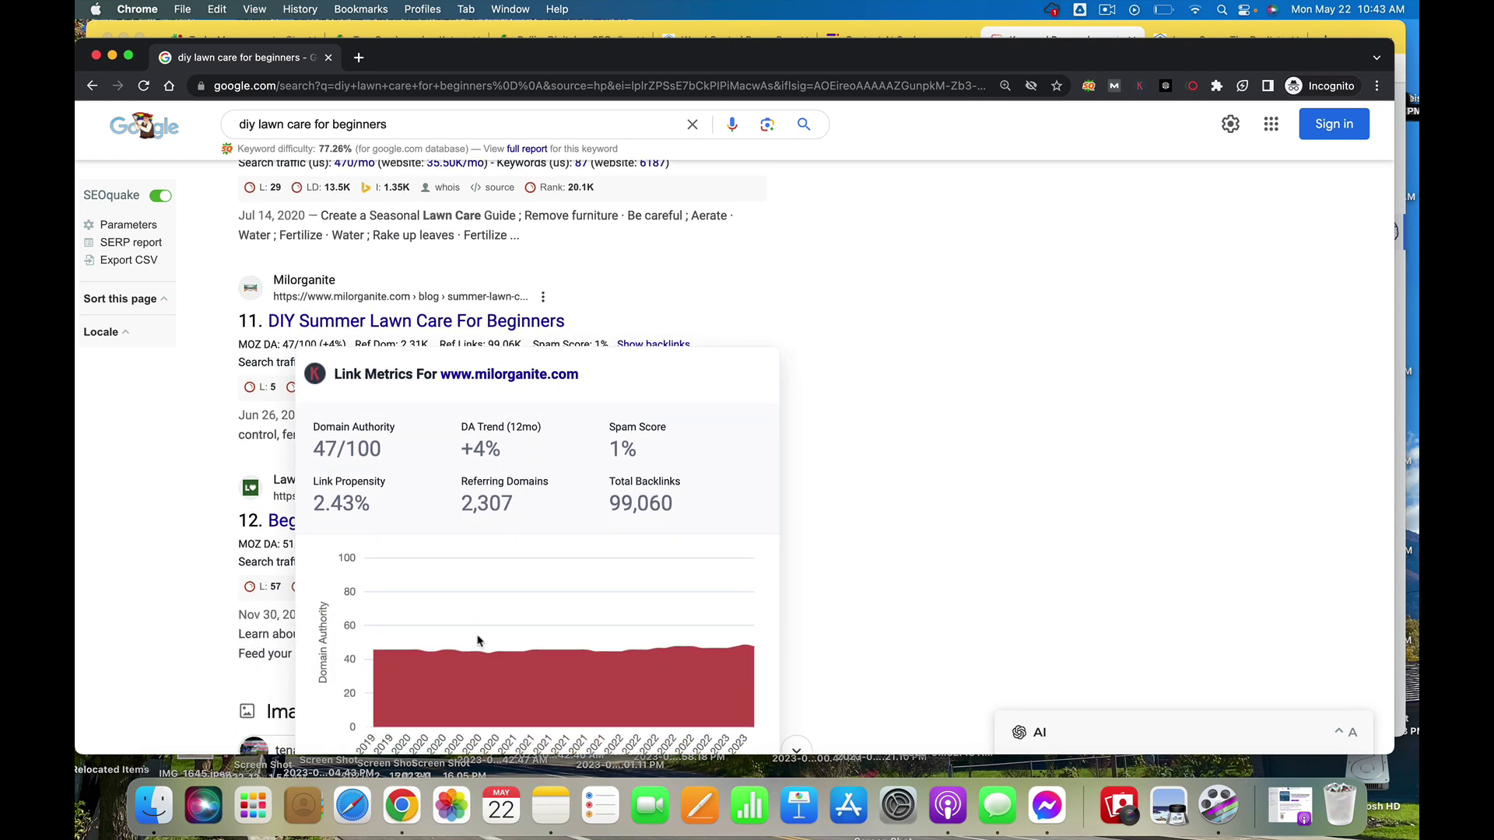
pyautogui.scroll(3, 478, 640)
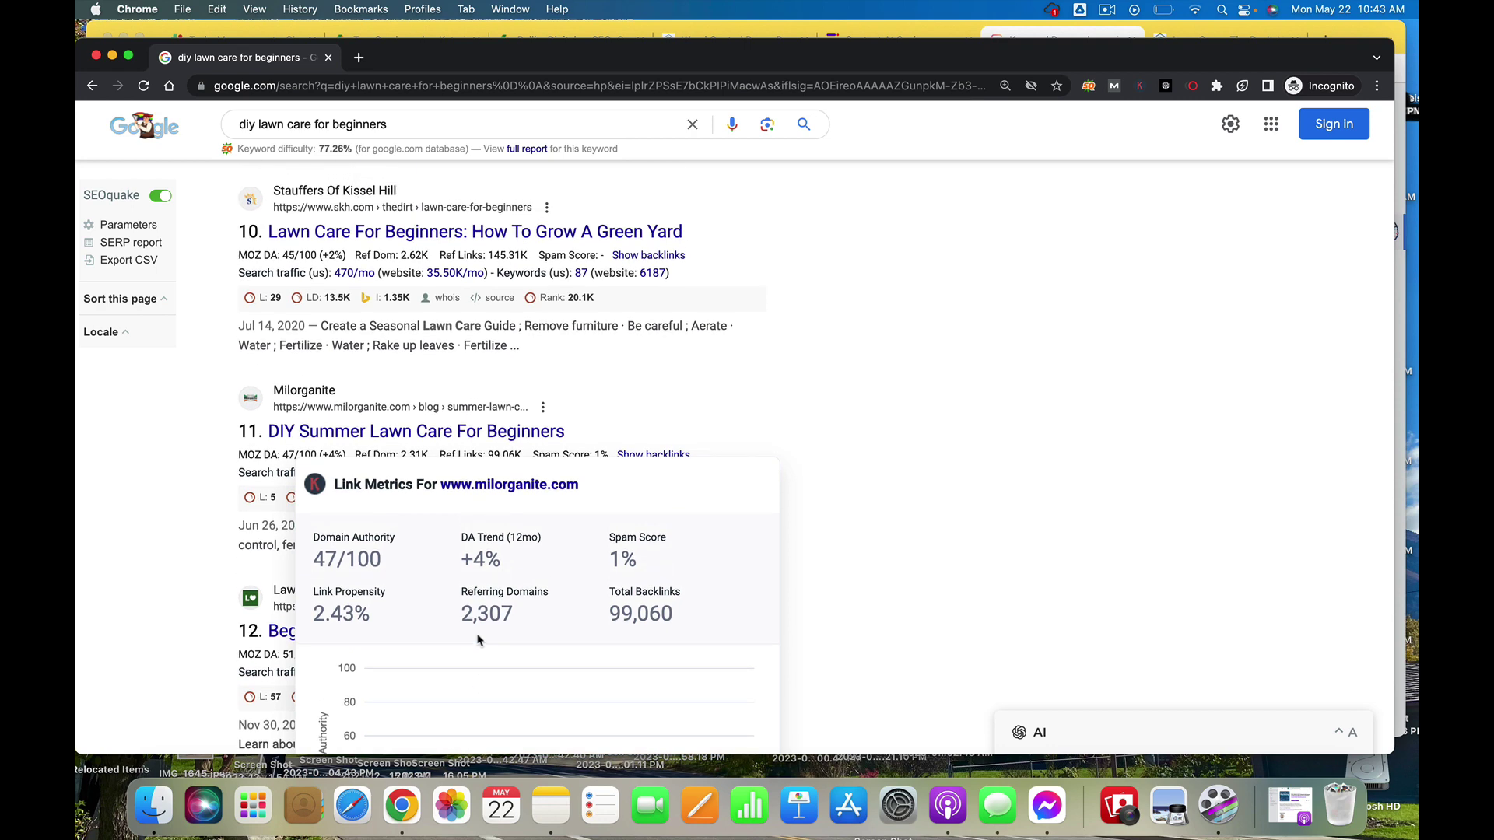
# Compare the search traffic, keyword and backlink metrics of the Premier Lawns and The Family Handyman results
pyautogui.scroll(15, 478, 640)
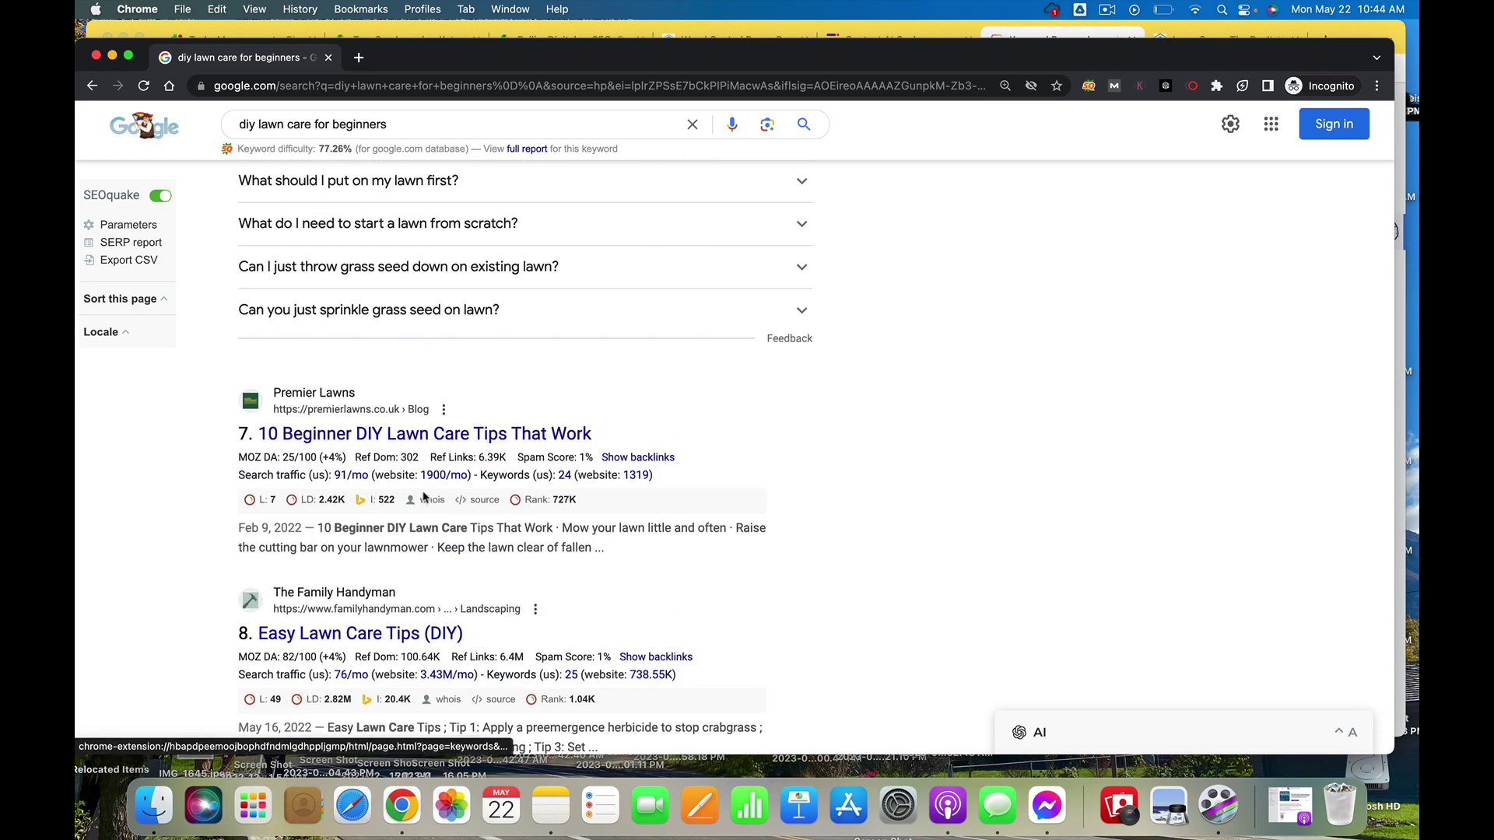
pyautogui.moveTo(418, 504)
pyautogui.moveTo(458, 478)
pyautogui.scroll(-5, 458, 478)
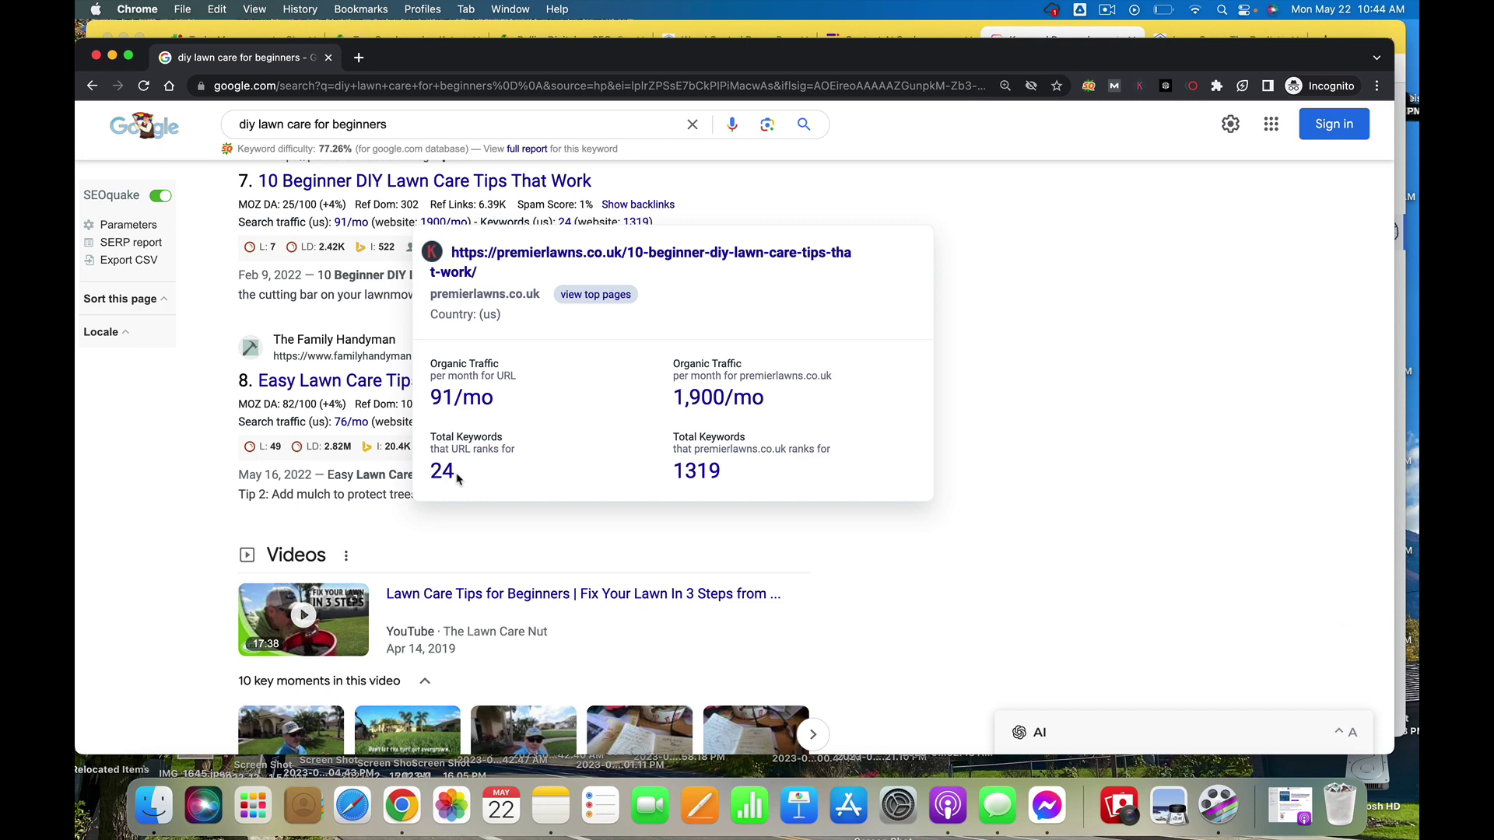
pyautogui.scroll(2, 459, 478)
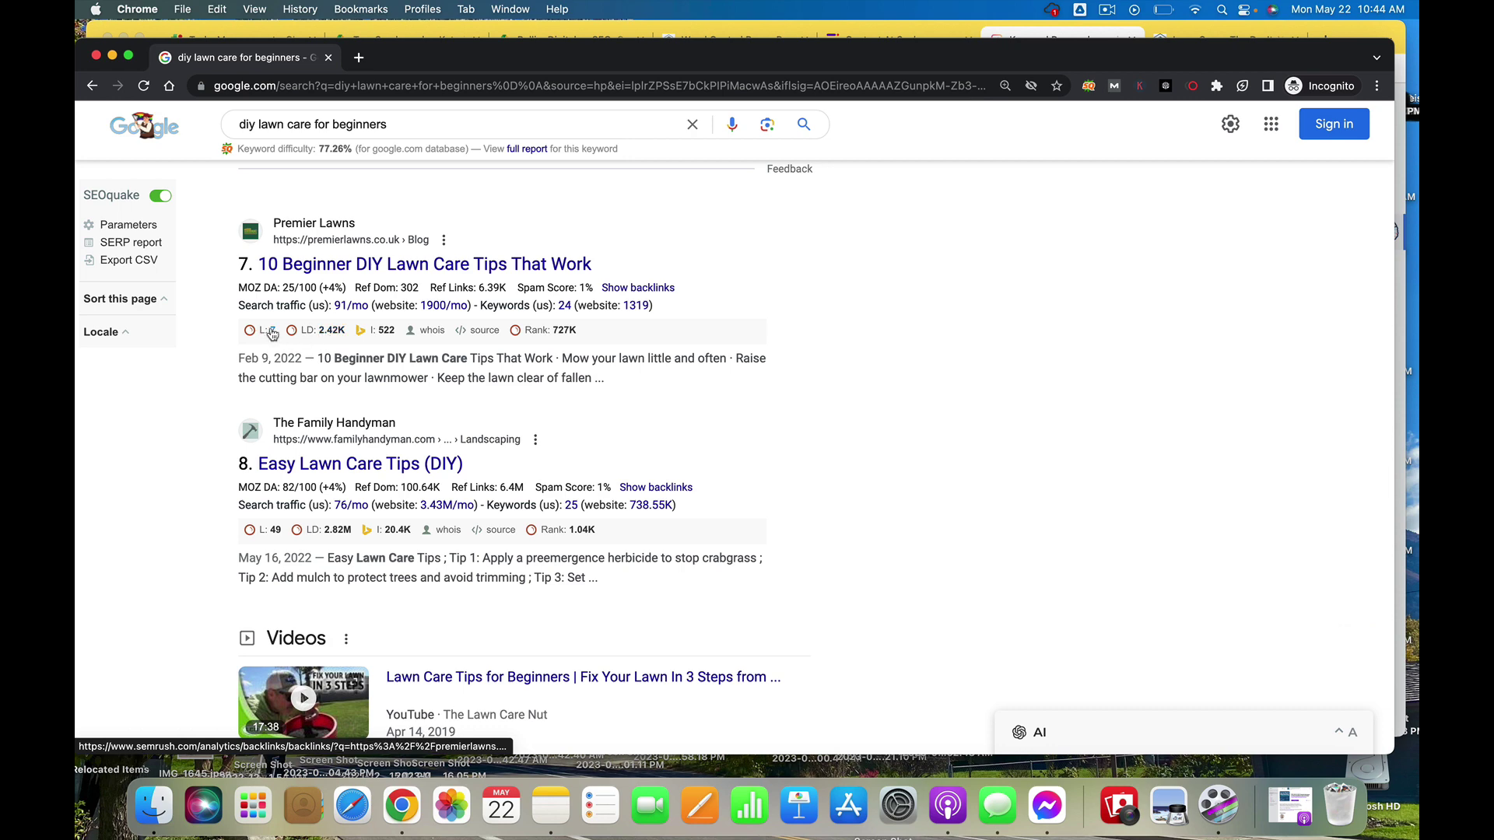
pyautogui.scroll(1, 357, 375)
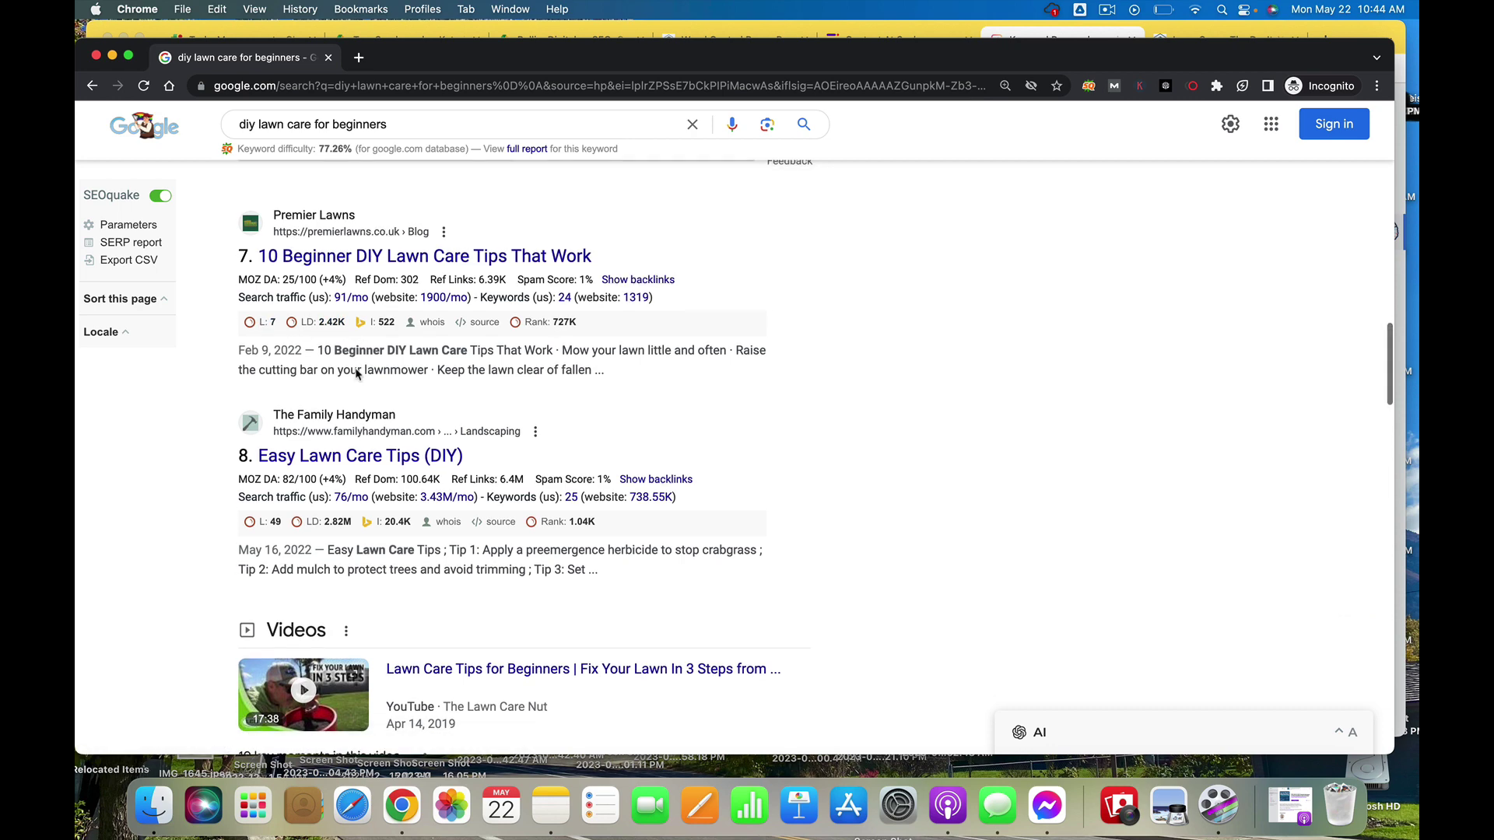
pyautogui.moveTo(340, 323)
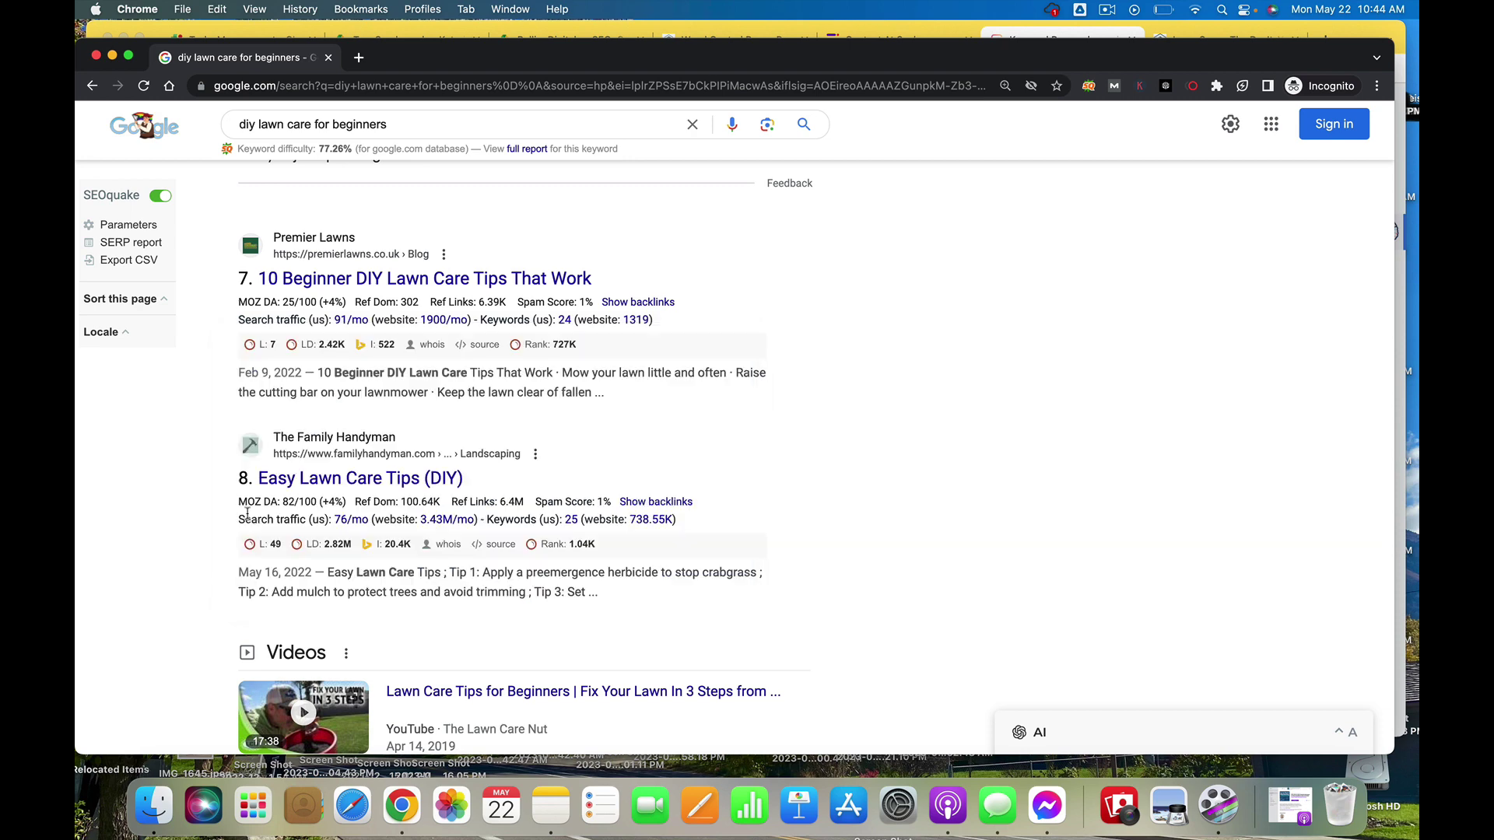
pyautogui.scroll(-3, 667, 504)
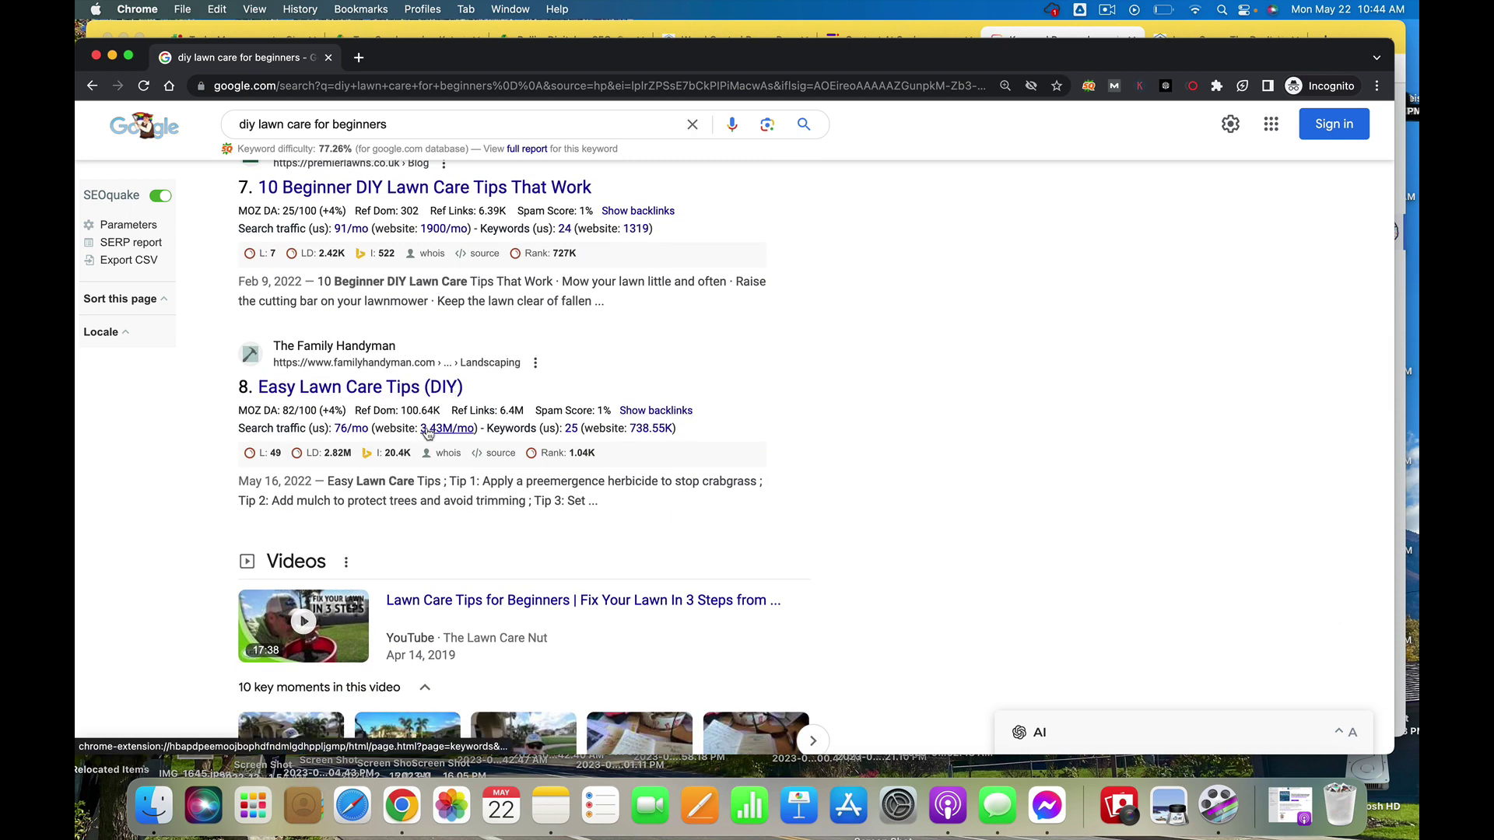
pyautogui.moveTo(440, 433)
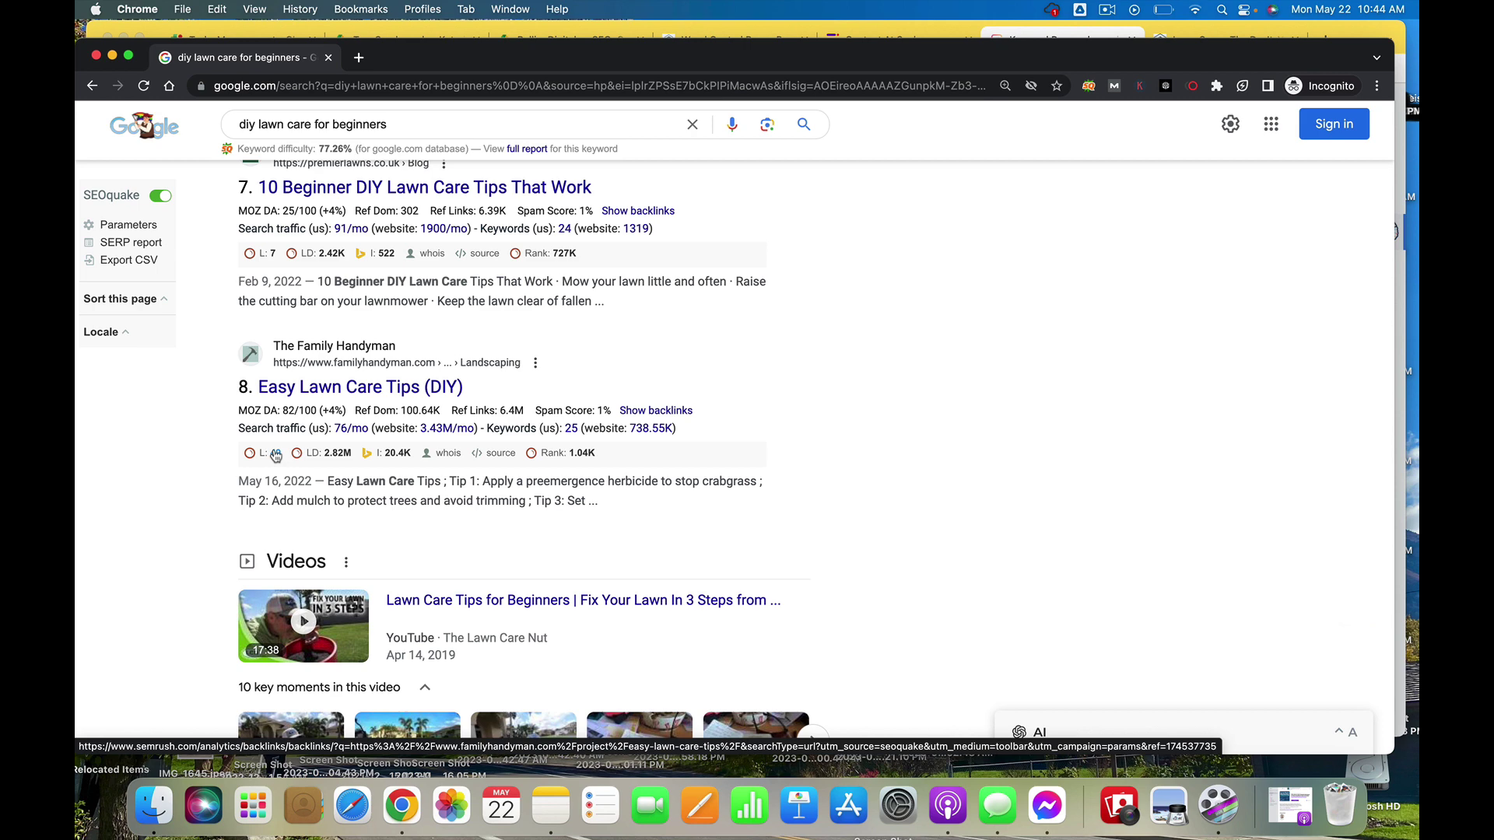
pyautogui.scroll(6, 276, 455)
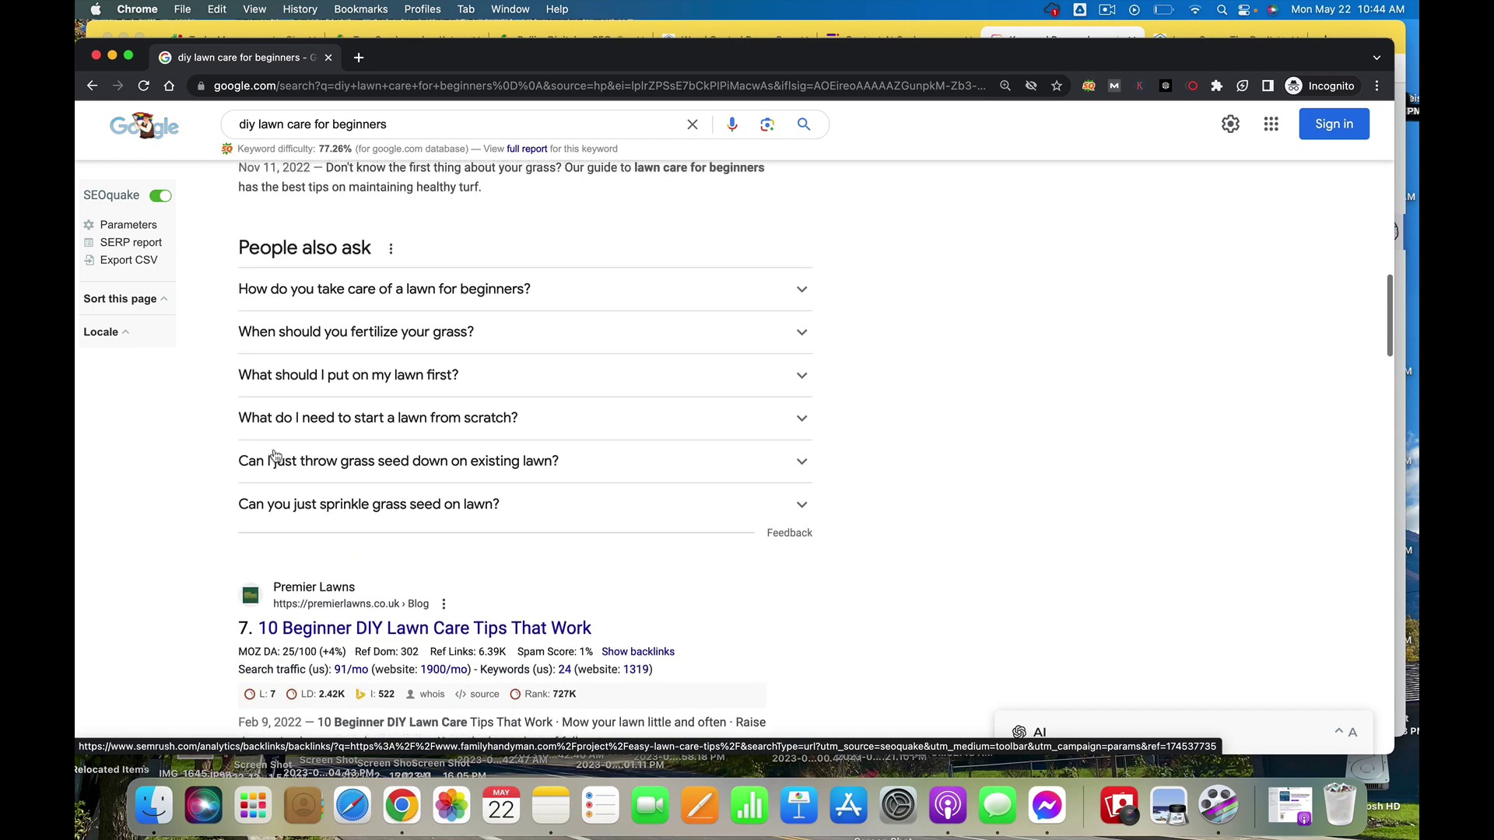
# Open The Family Handyman's "Easy Lawn Care Tips (DIY)" result and copy the article's URL
pyautogui.scroll(-6, 276, 456)
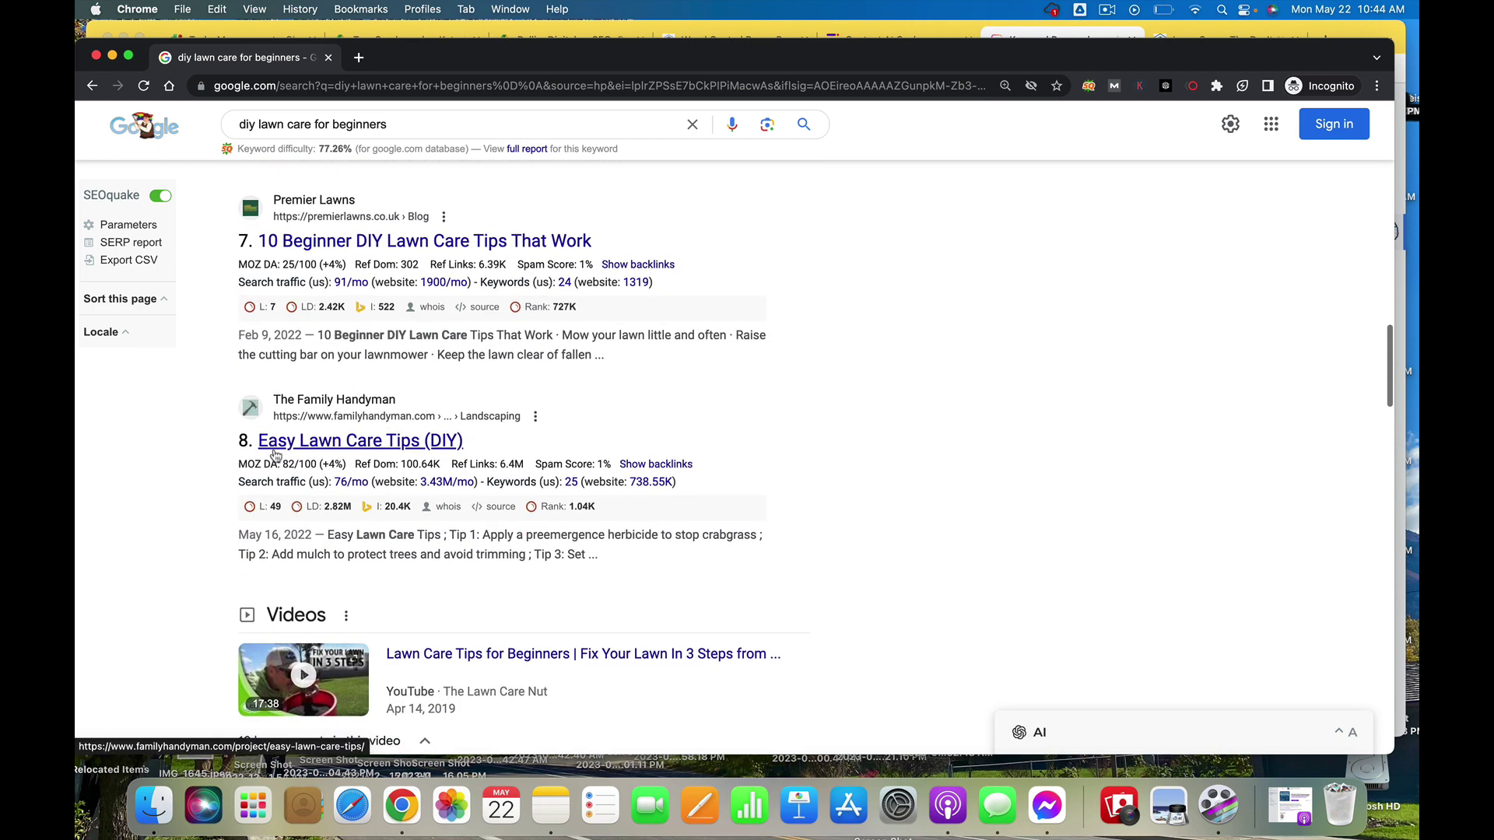
pyautogui.click(372, 428)
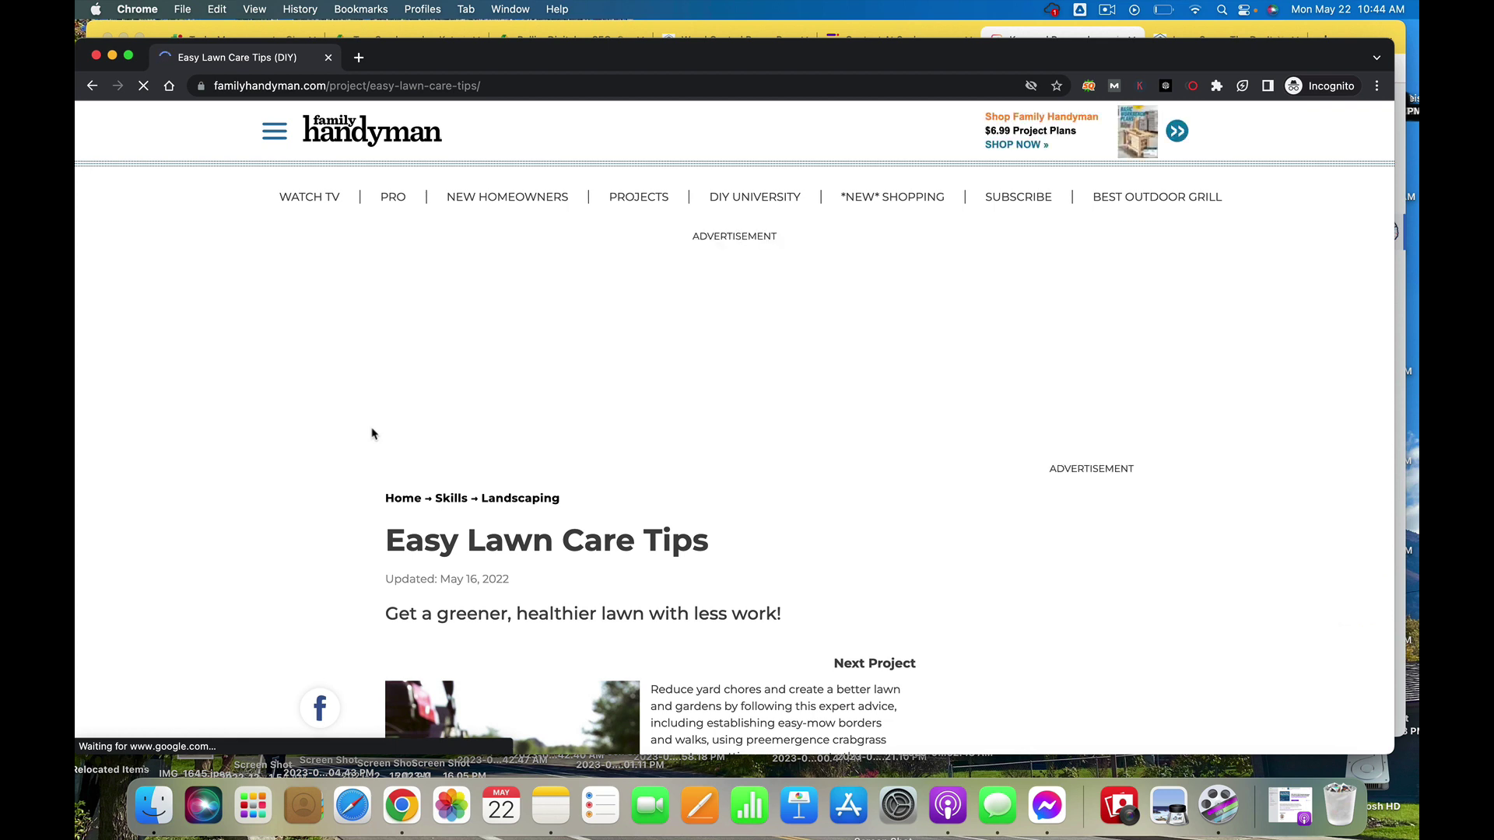
pyautogui.moveTo(1172, 64); pyautogui.dragTo(1204, 47)
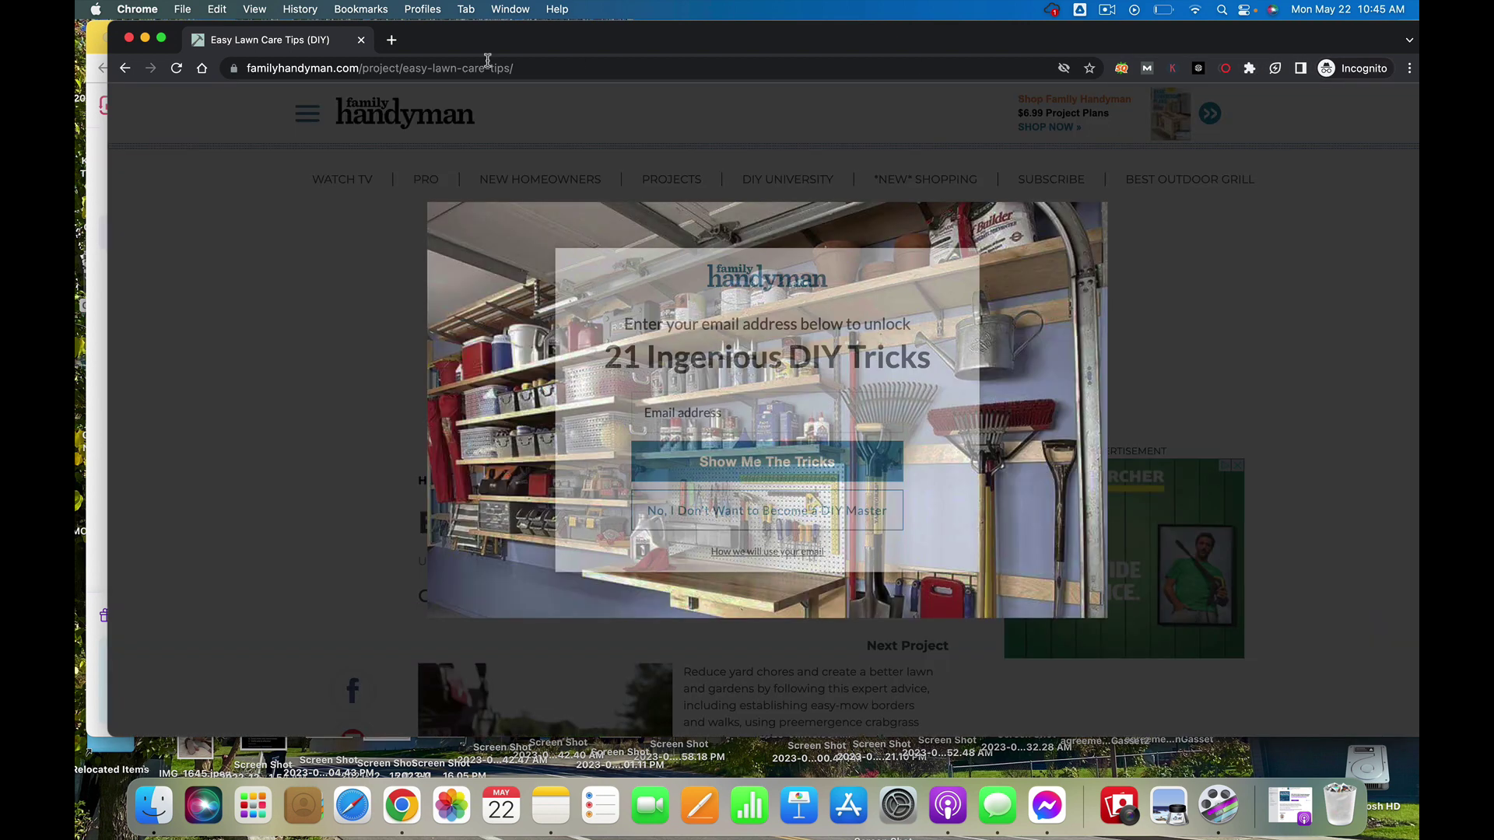
pyautogui.click(522, 68)
pyautogui.press('super+c')
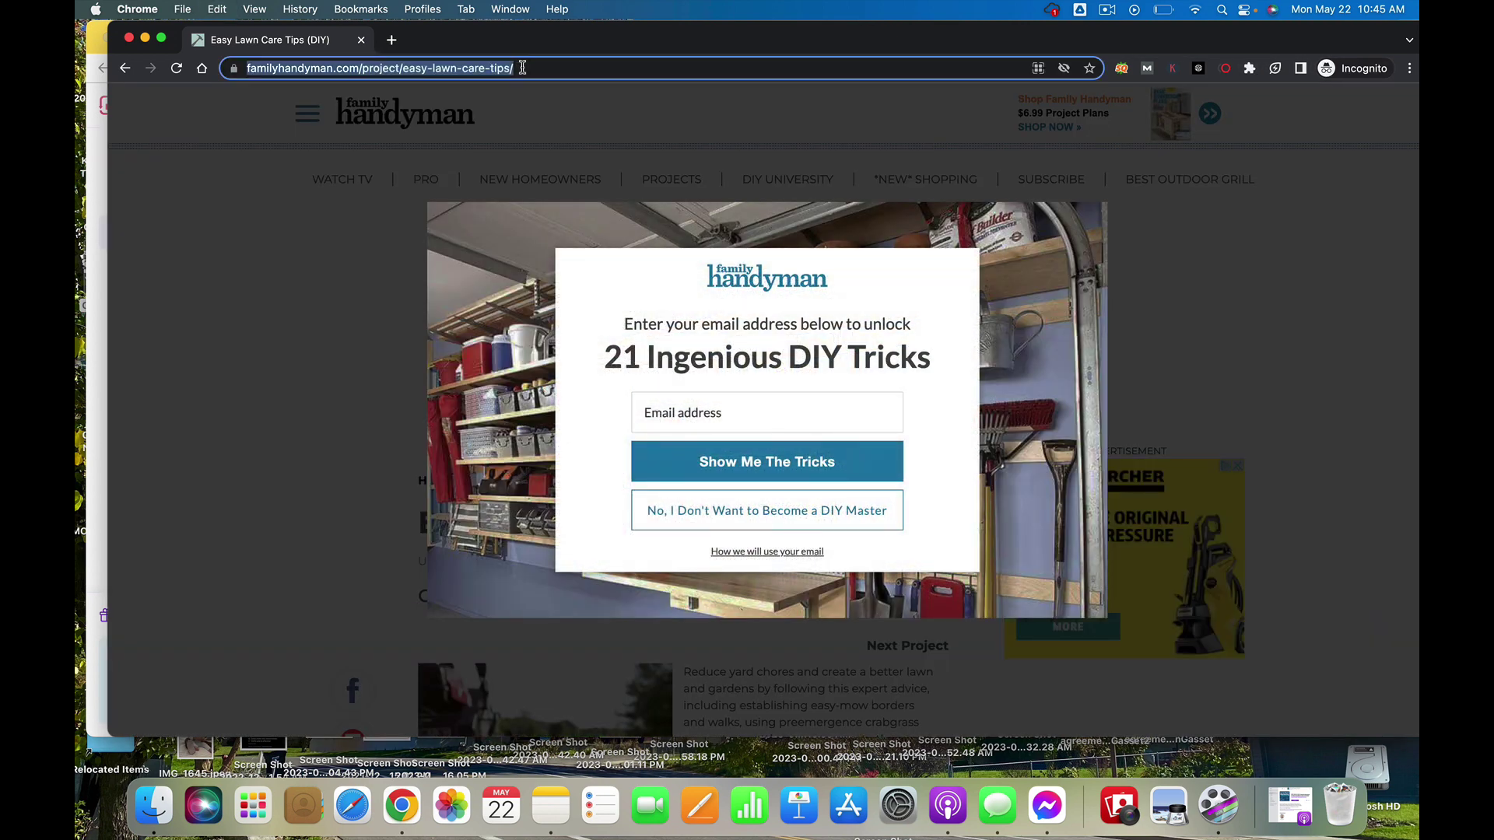
# Switch to the non-incognito browser window and load the copied Family Handyman URL in a new tab
pyautogui.press('super+grave')
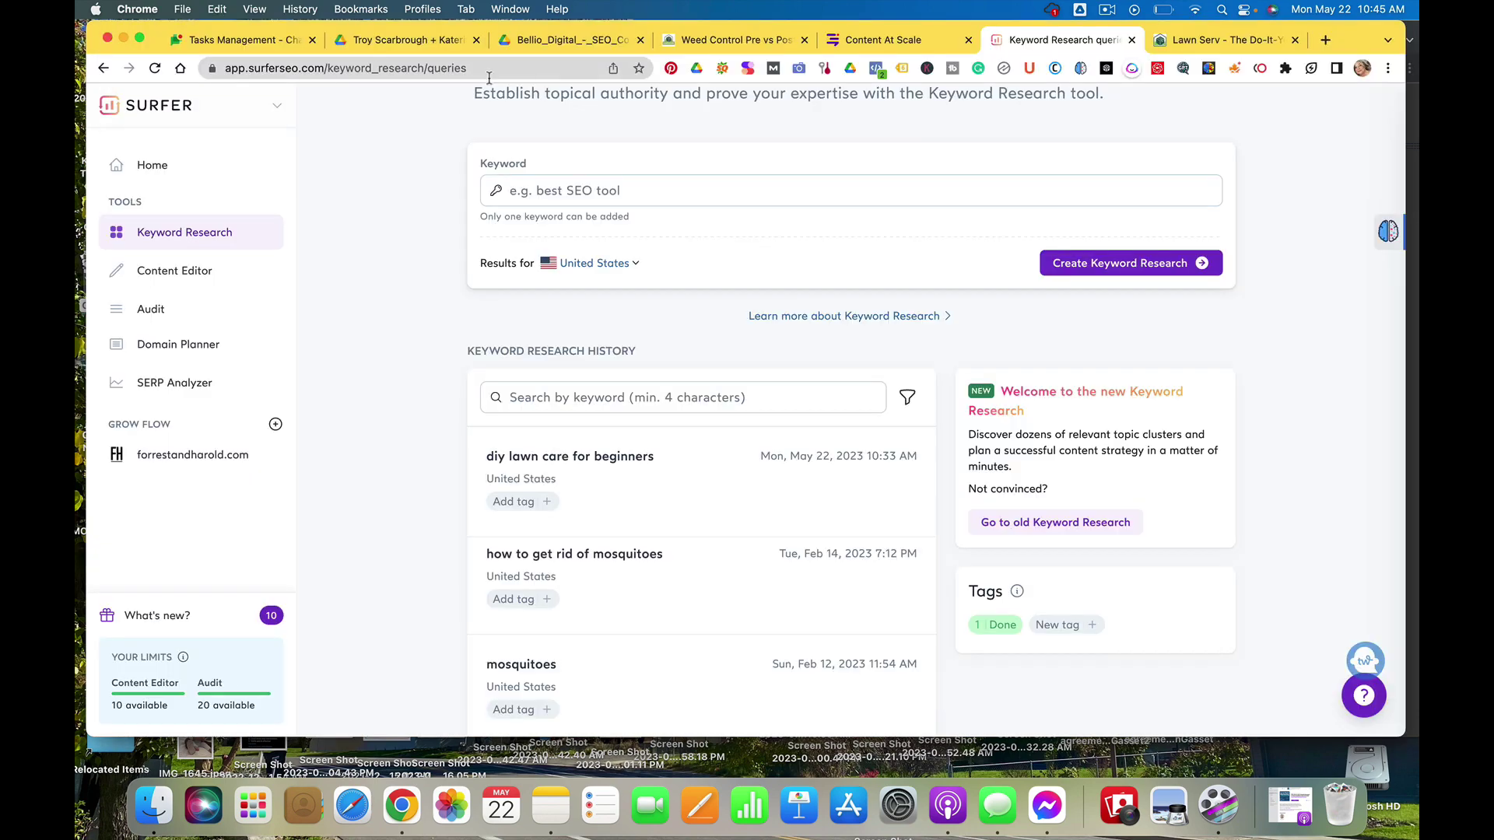
pyautogui.click(1325, 39)
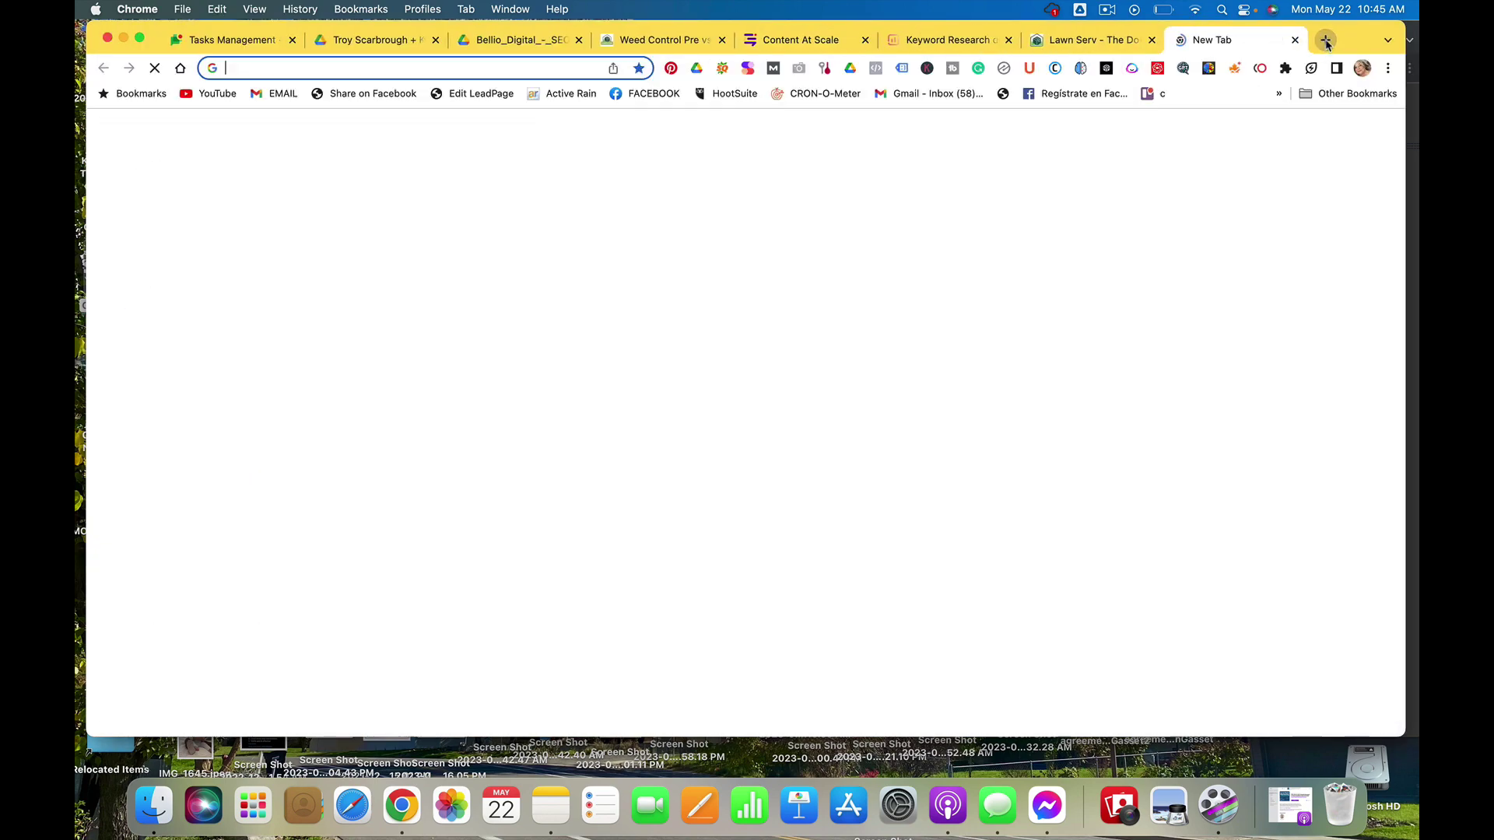
pyautogui.press('super+v')
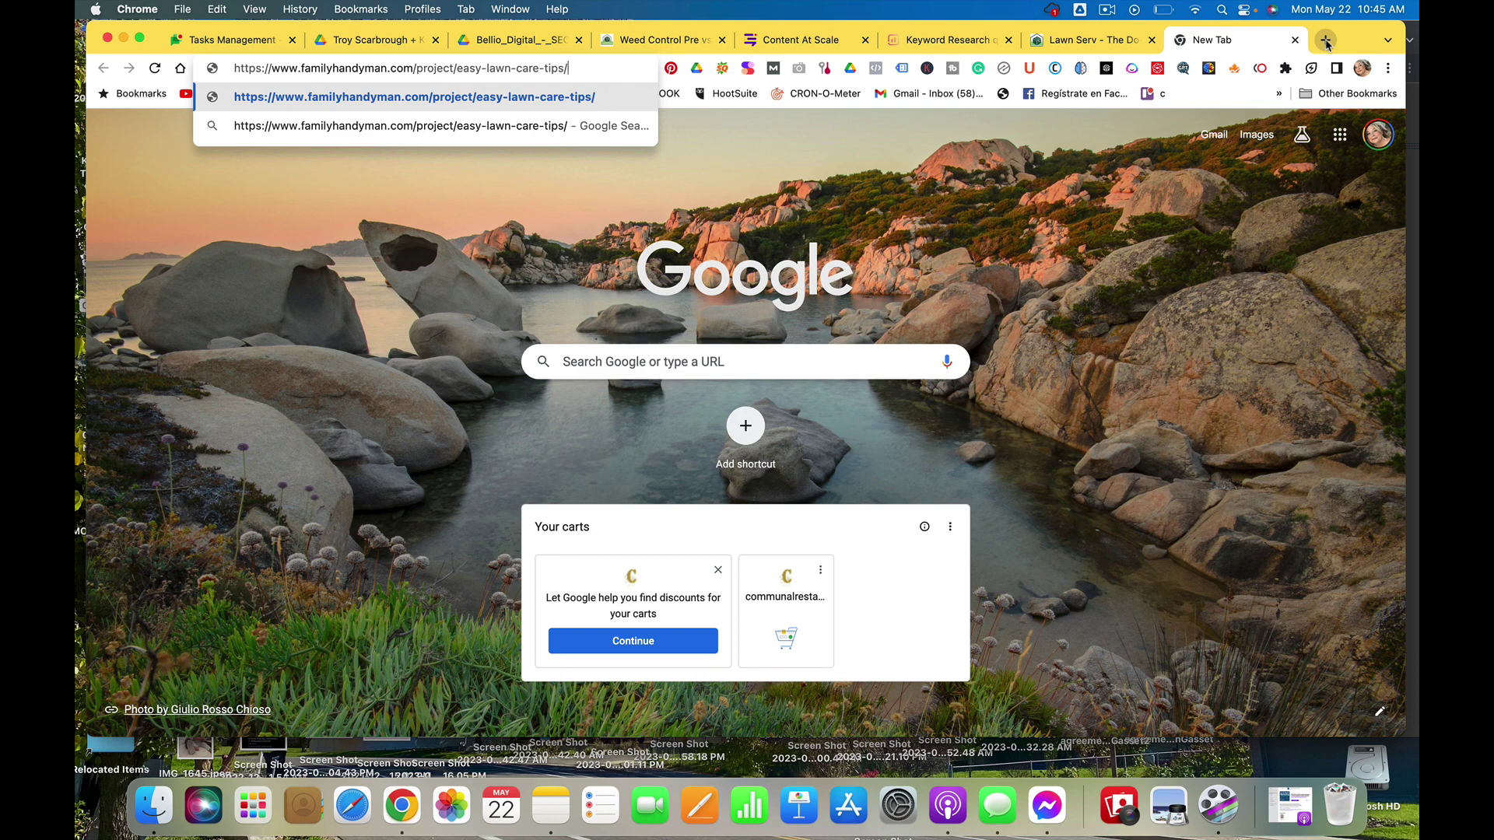
pyautogui.press('Return')
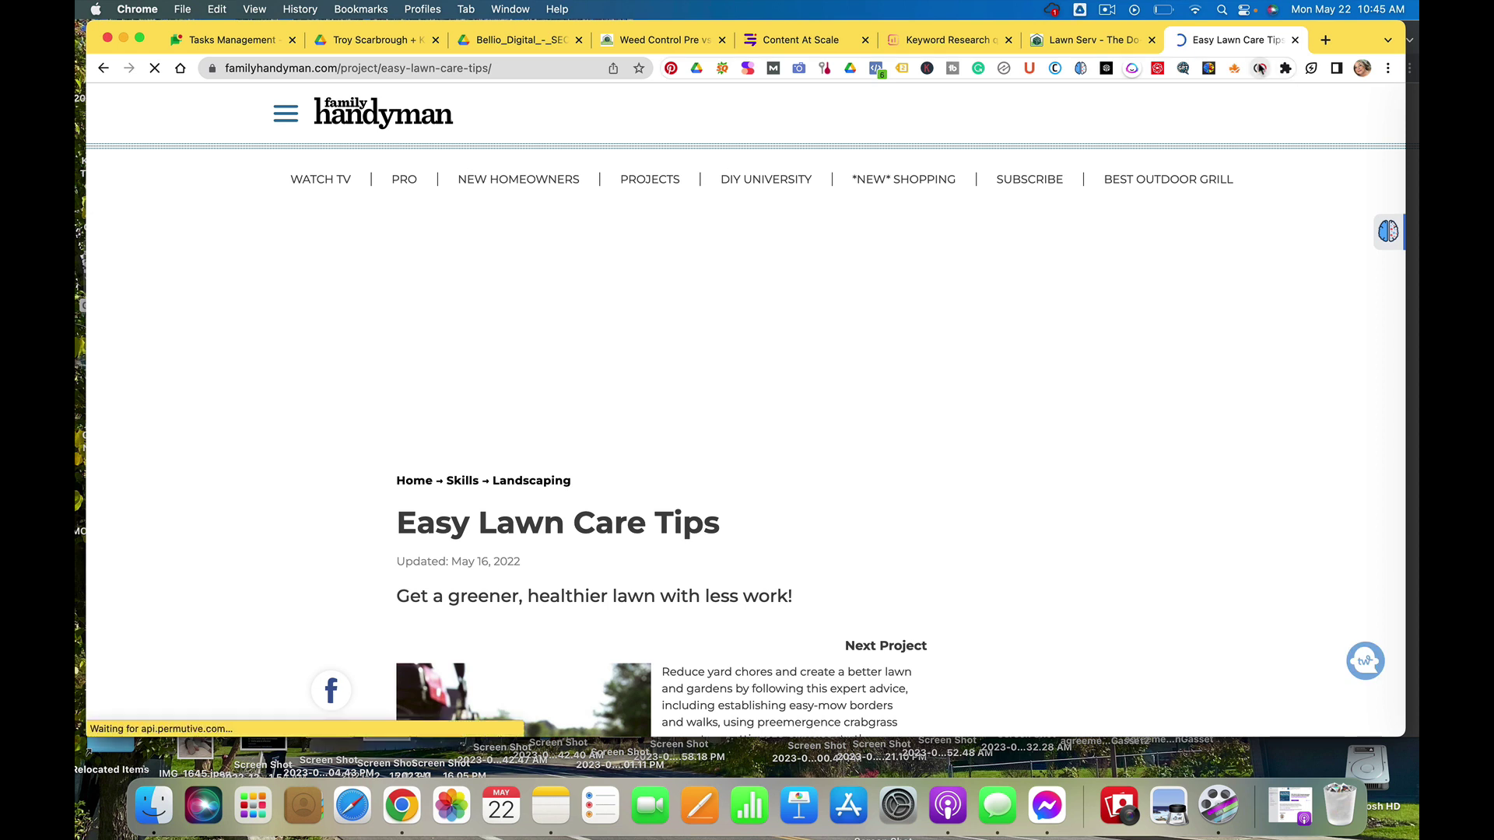
# Open the AI assistant on the Easy Lawn Care Tips article and run its "Outrank SEO article" command
pyautogui.click(1260, 68)
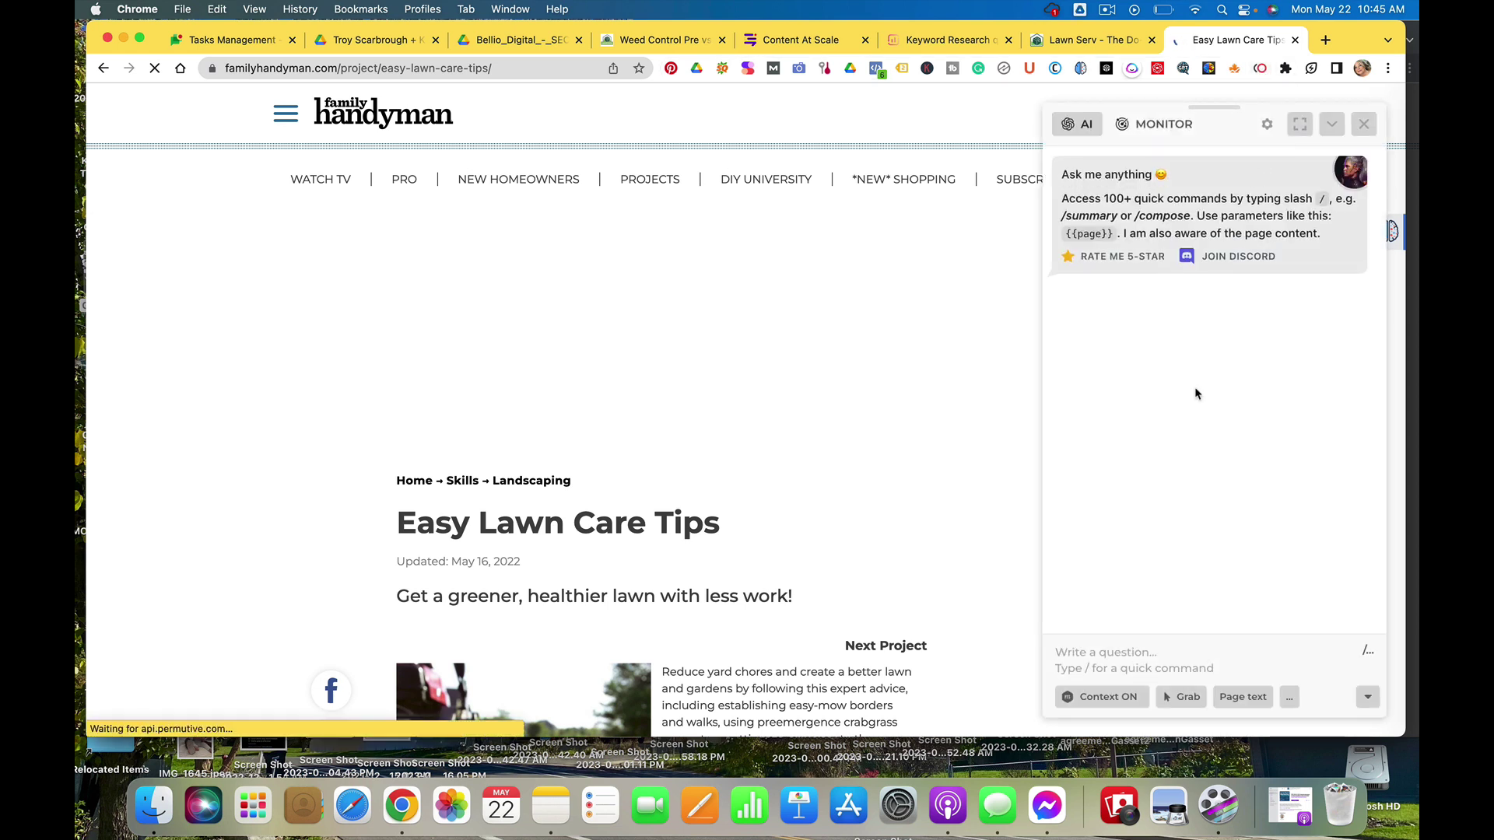
pyautogui.write('/')
pyautogui.scroll(-3, 1258, 525)
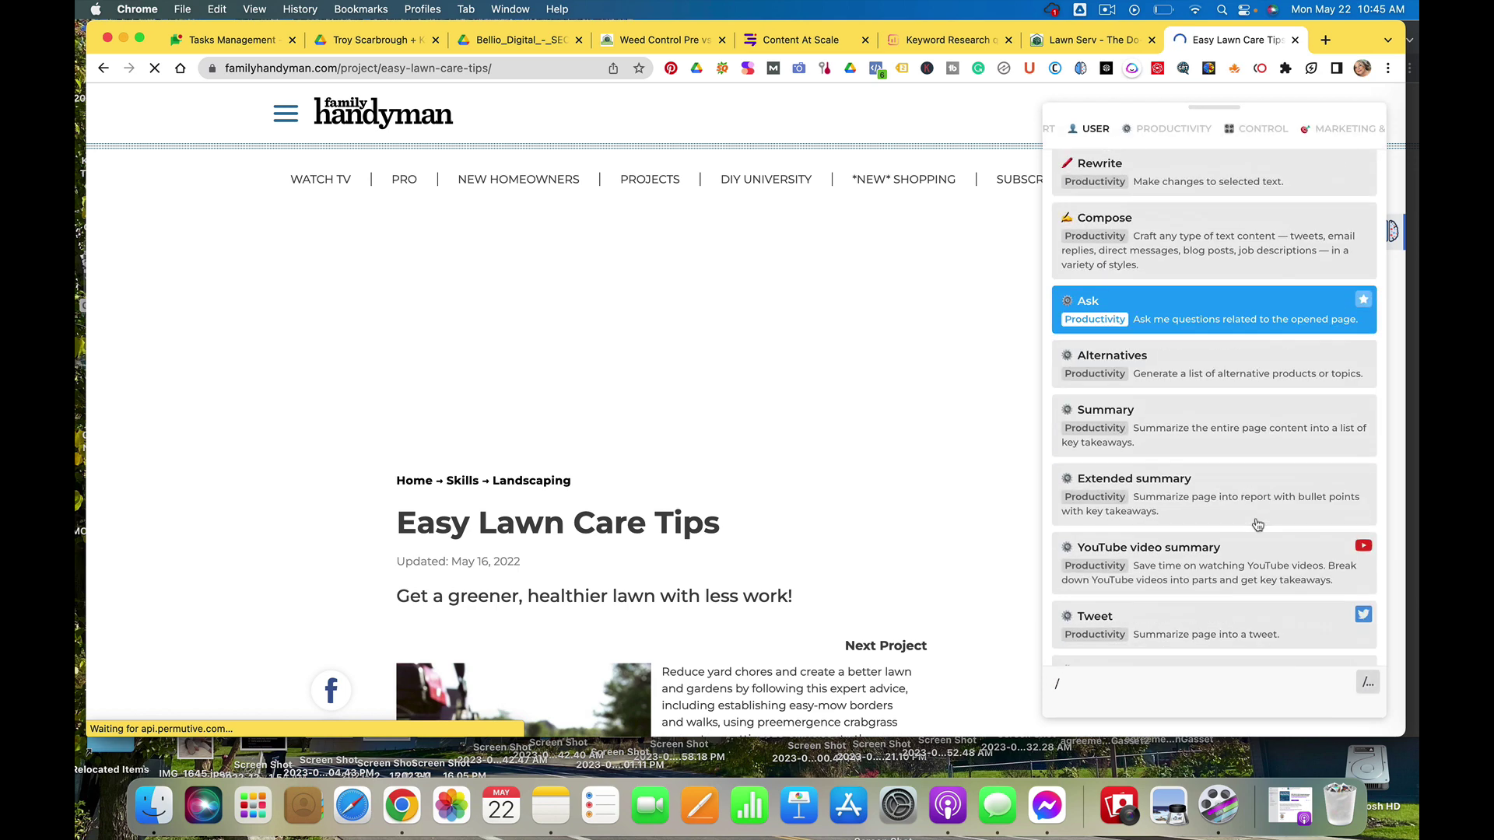
pyautogui.scroll(-7, 1259, 525)
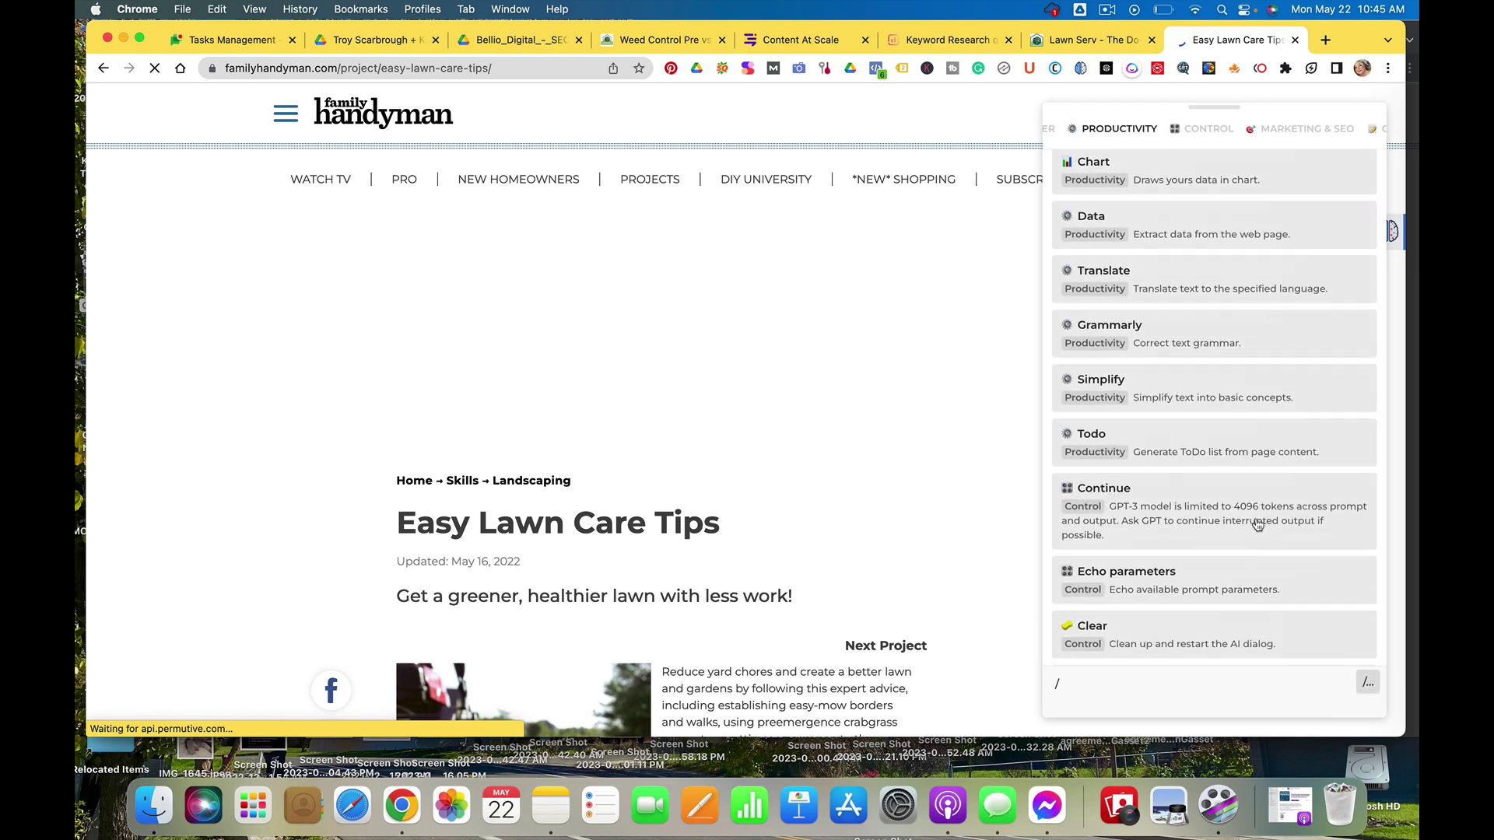
pyautogui.scroll(-5, 1258, 525)
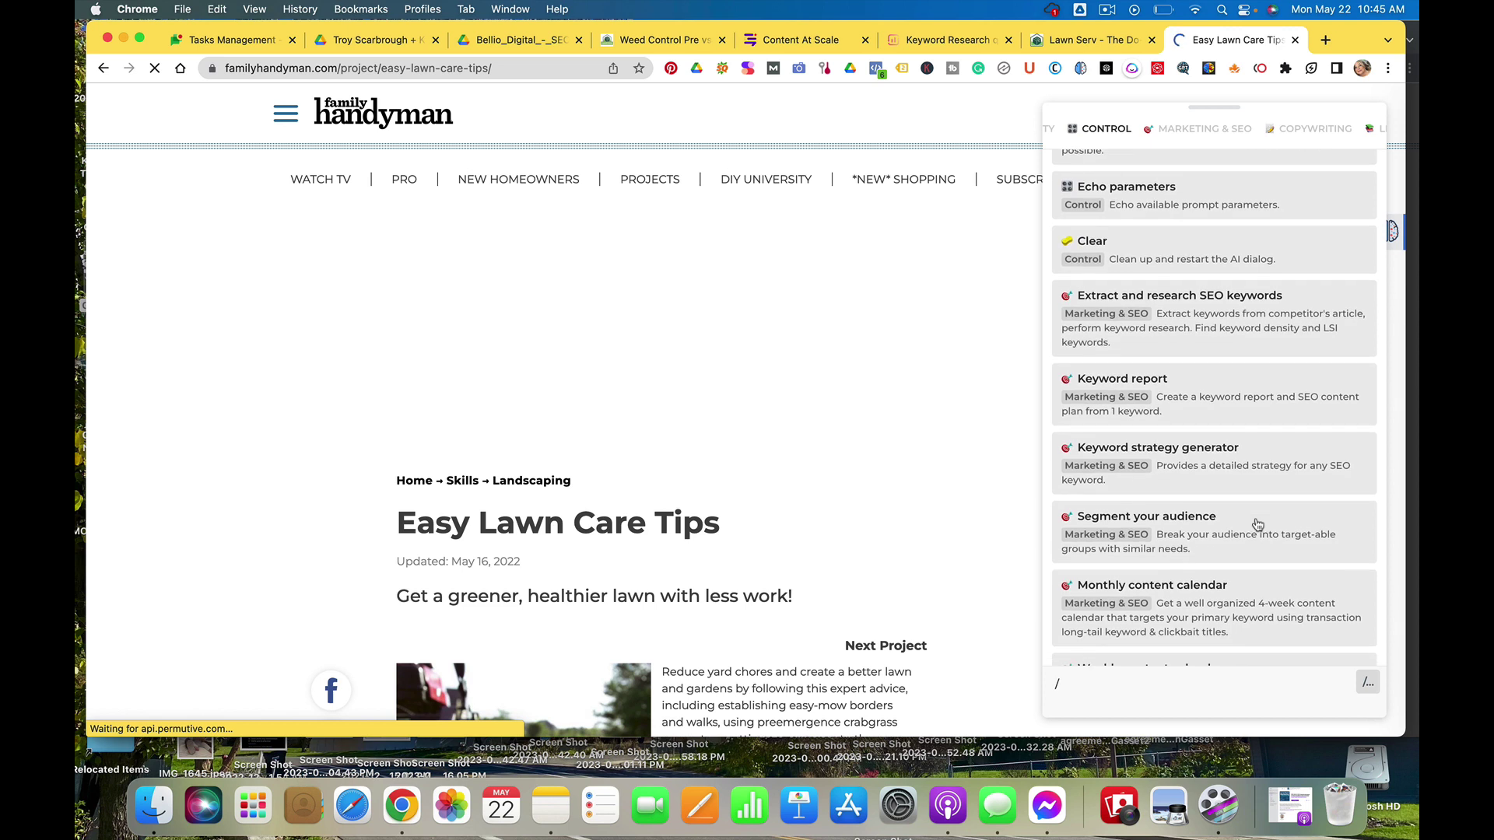
pyautogui.scroll(-1, 1259, 526)
pyautogui.scroll(-5, 1259, 525)
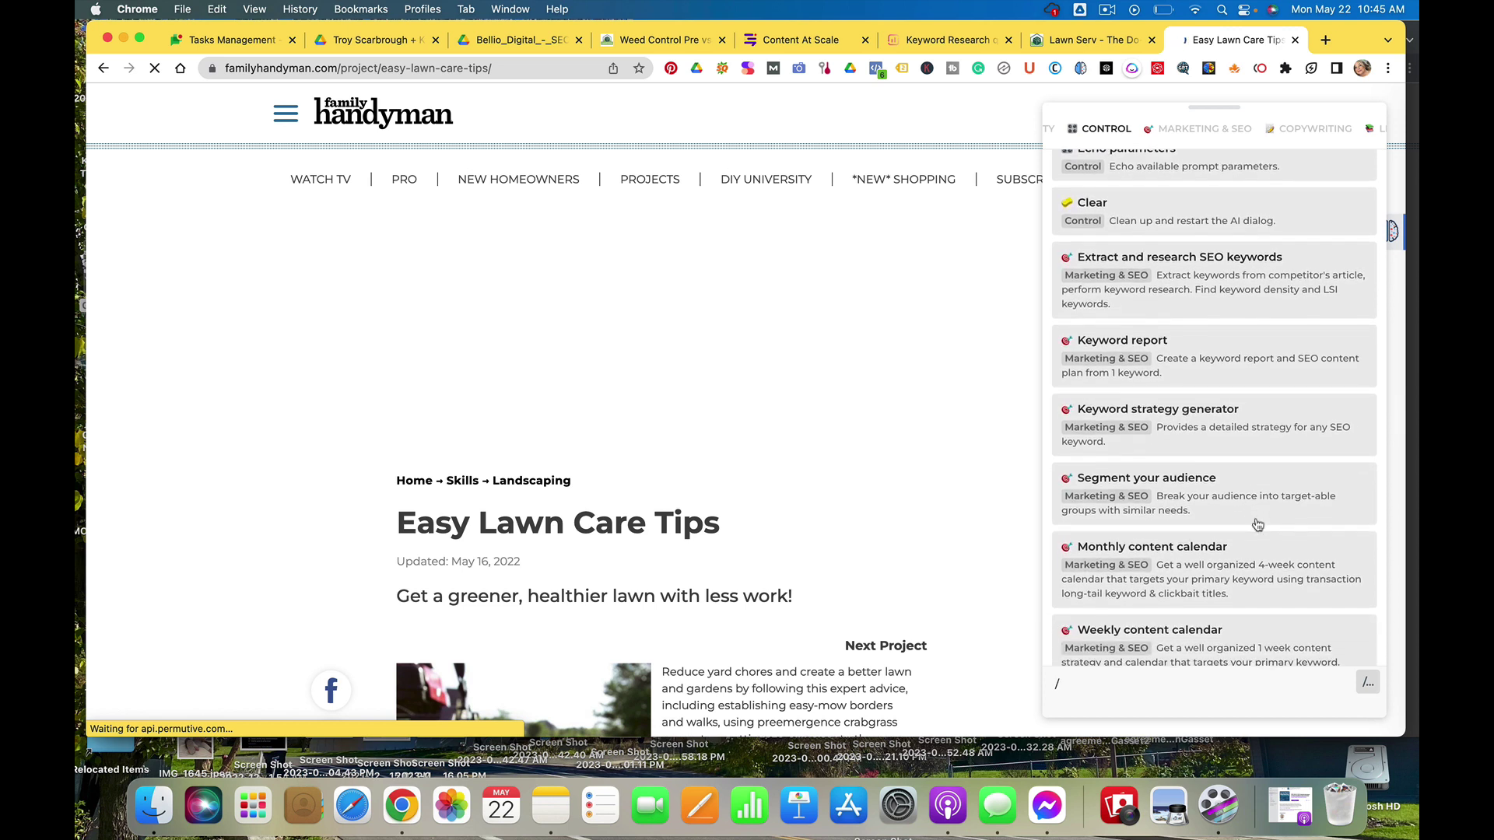
pyautogui.scroll(-5, 1258, 525)
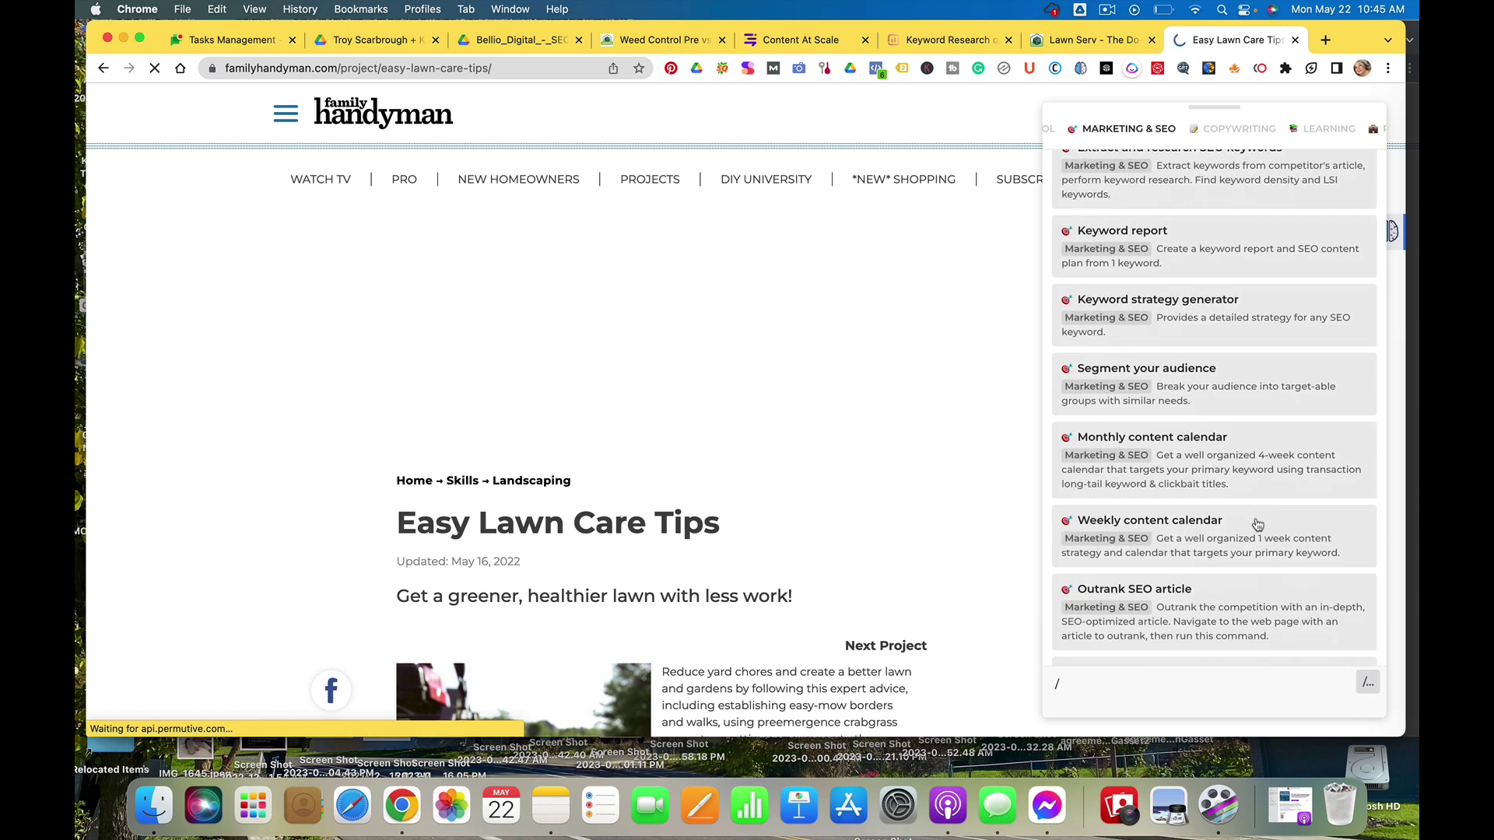
pyautogui.scroll(-6, 1258, 526)
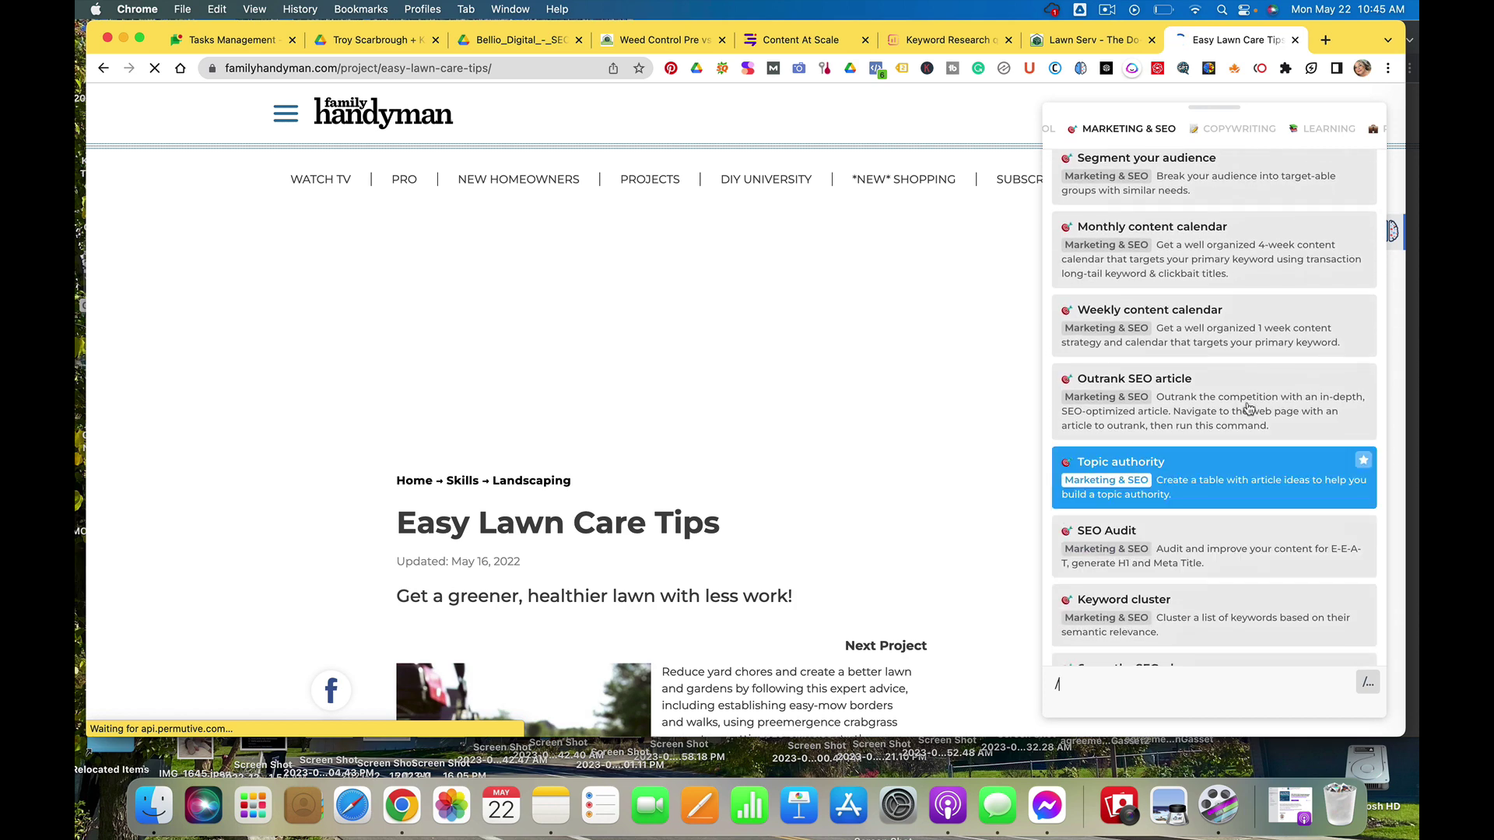
pyautogui.click(1247, 409)
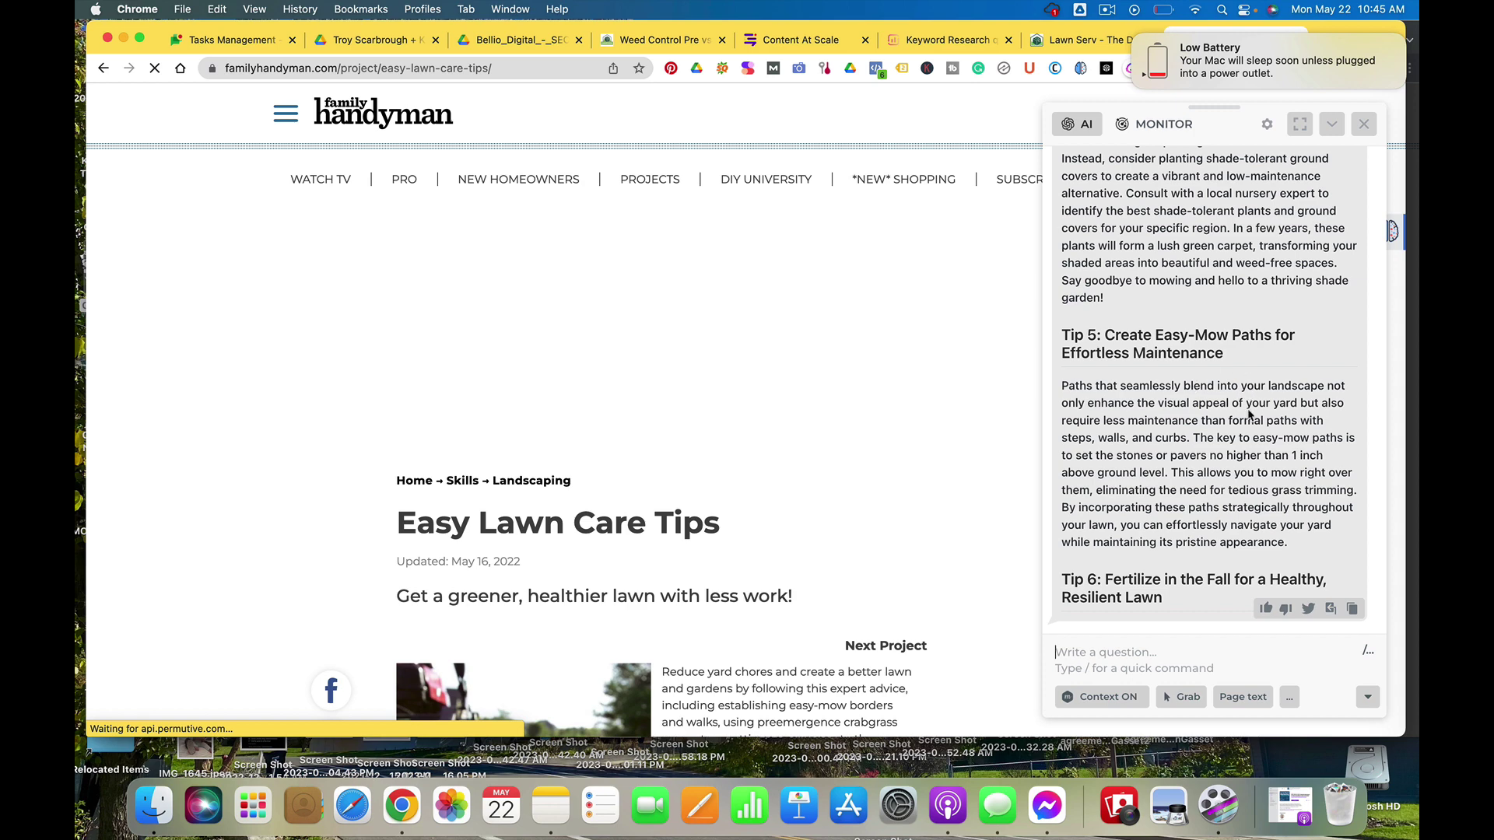
# Ask the AI assistant to continue writing the cut-off article with the prompt "continue"
pyautogui.scroll(2, 1249, 413)
pyautogui.scroll(-2, 1242, 391)
pyautogui.write('continue')
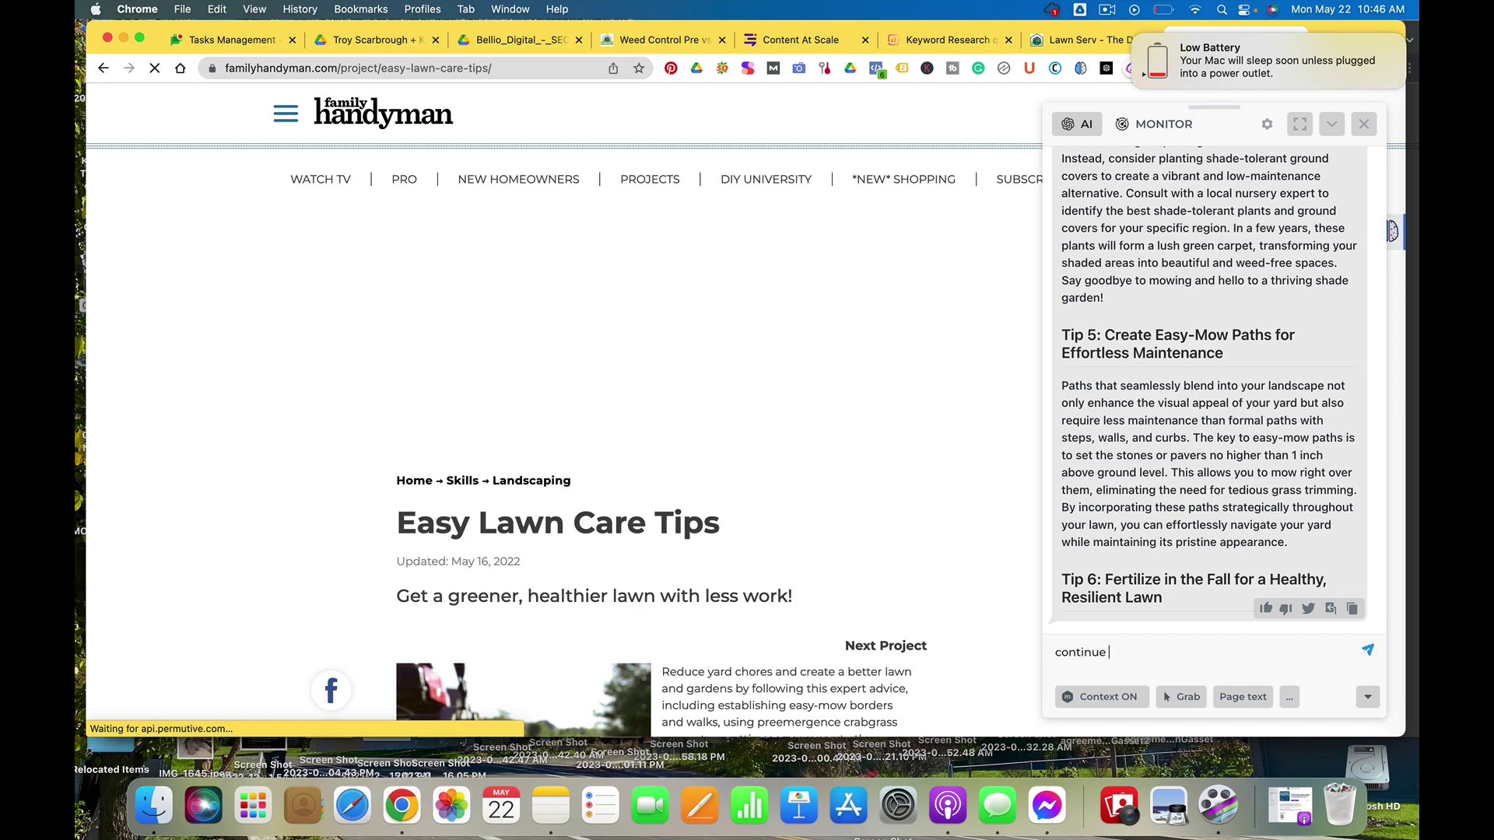
pyautogui.press('Return')
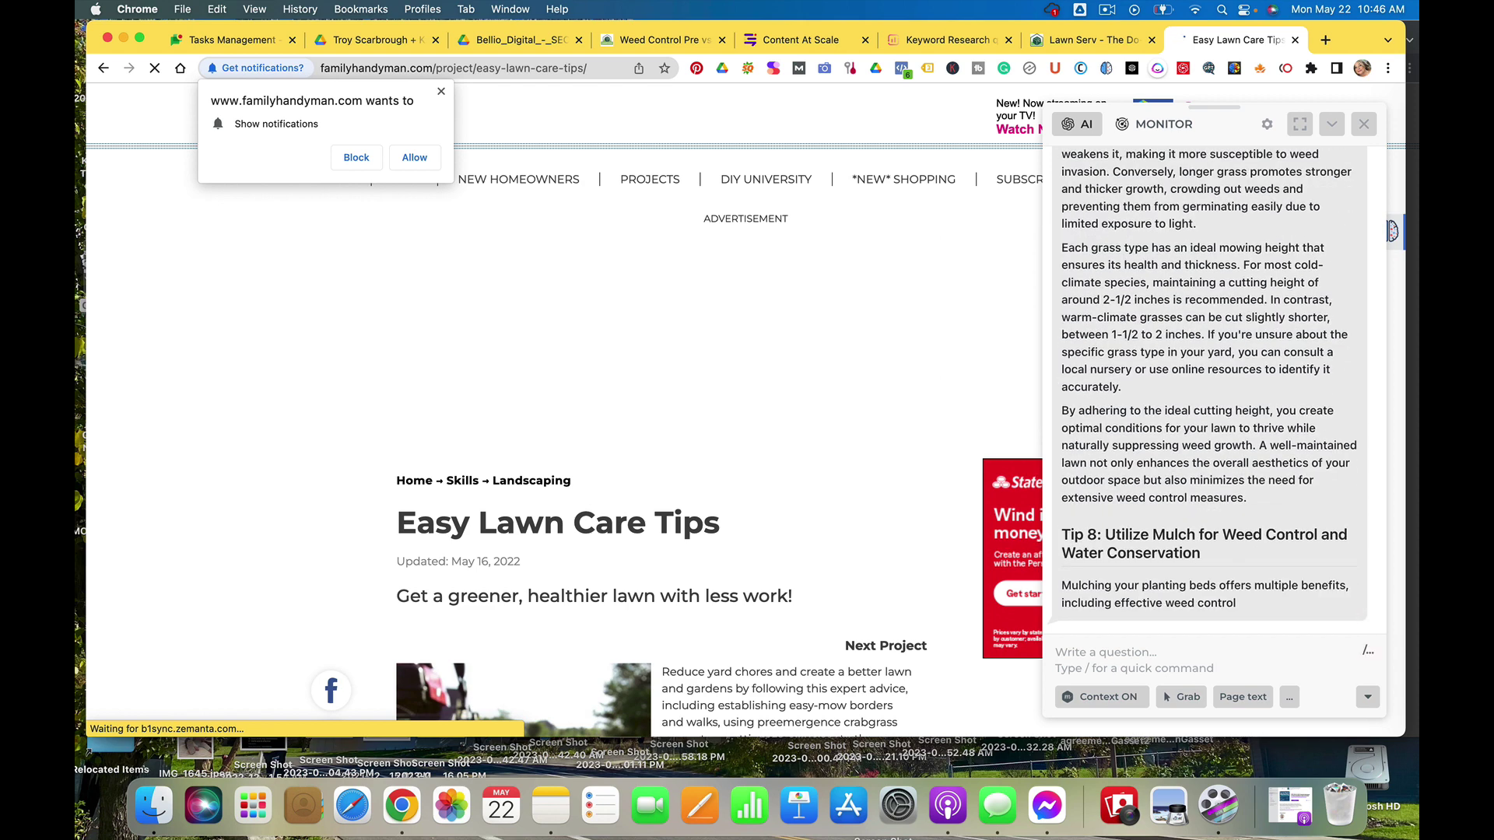
# Review the AI-generated lawn care article from its title through the last written tip
pyautogui.moveTo(1219, 560)
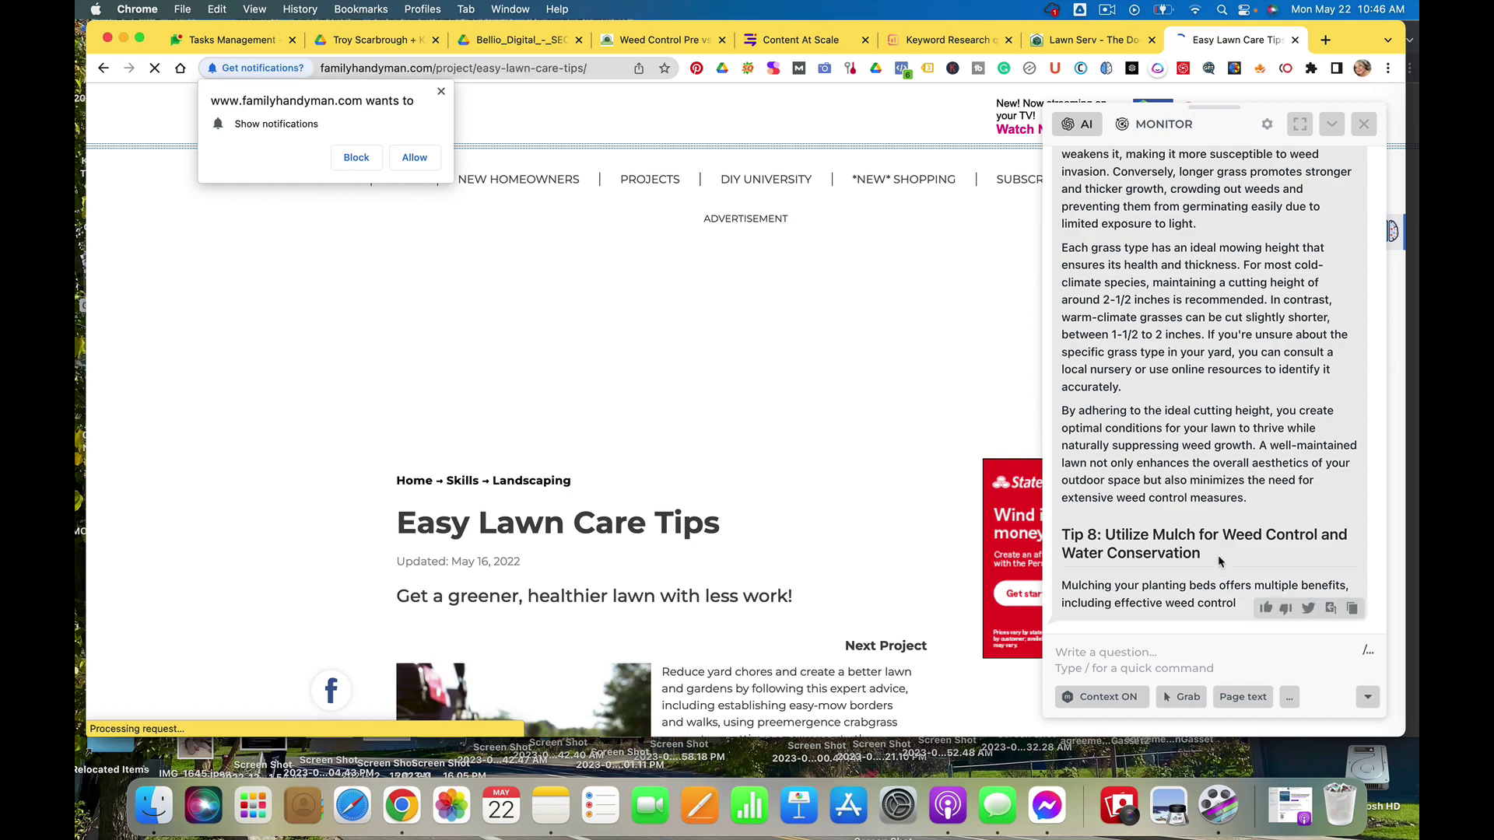
pyautogui.scroll(20, 1219, 560)
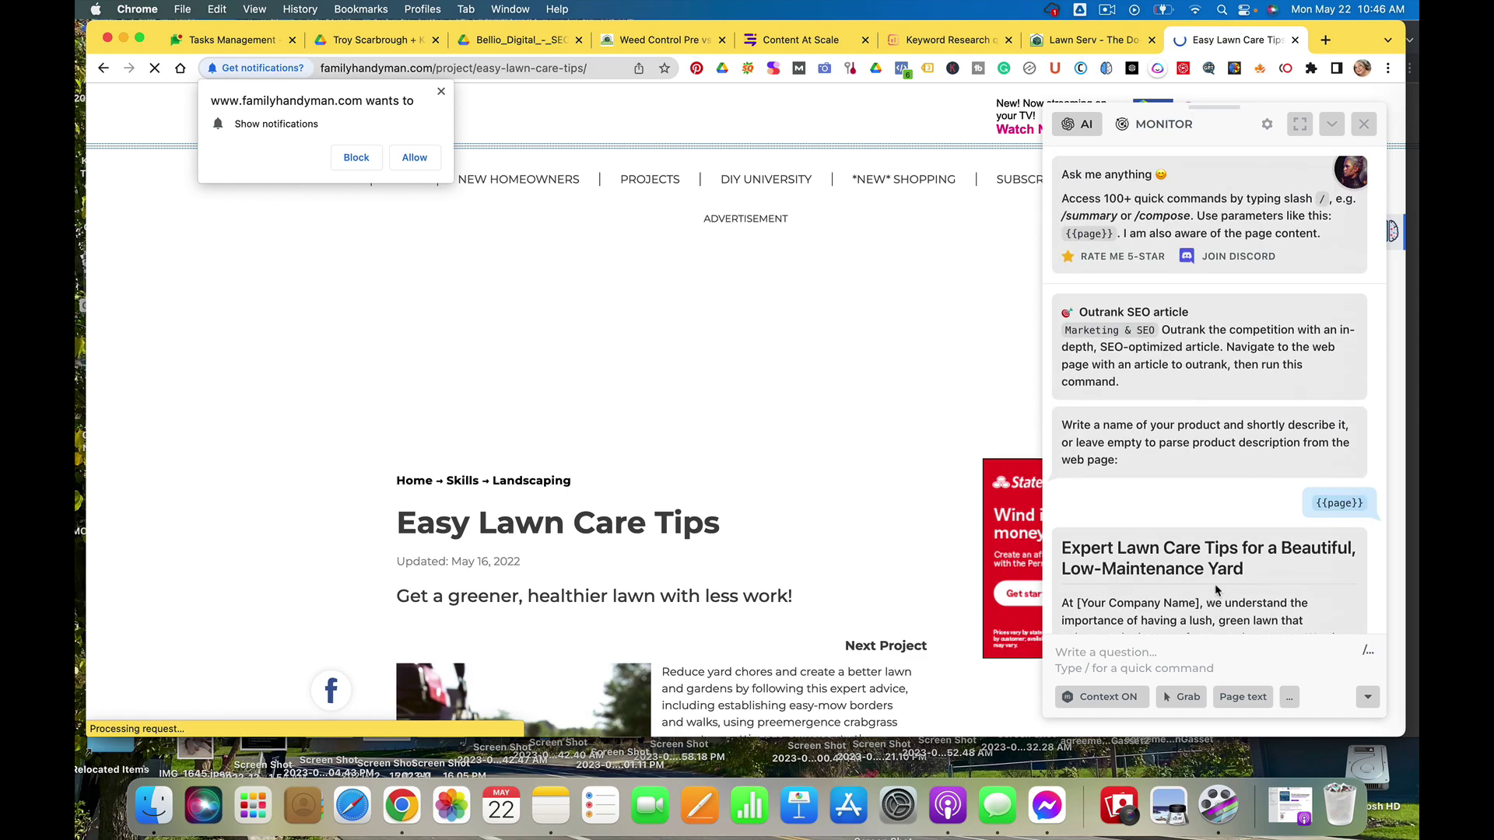
pyautogui.scroll(-15, 1219, 471)
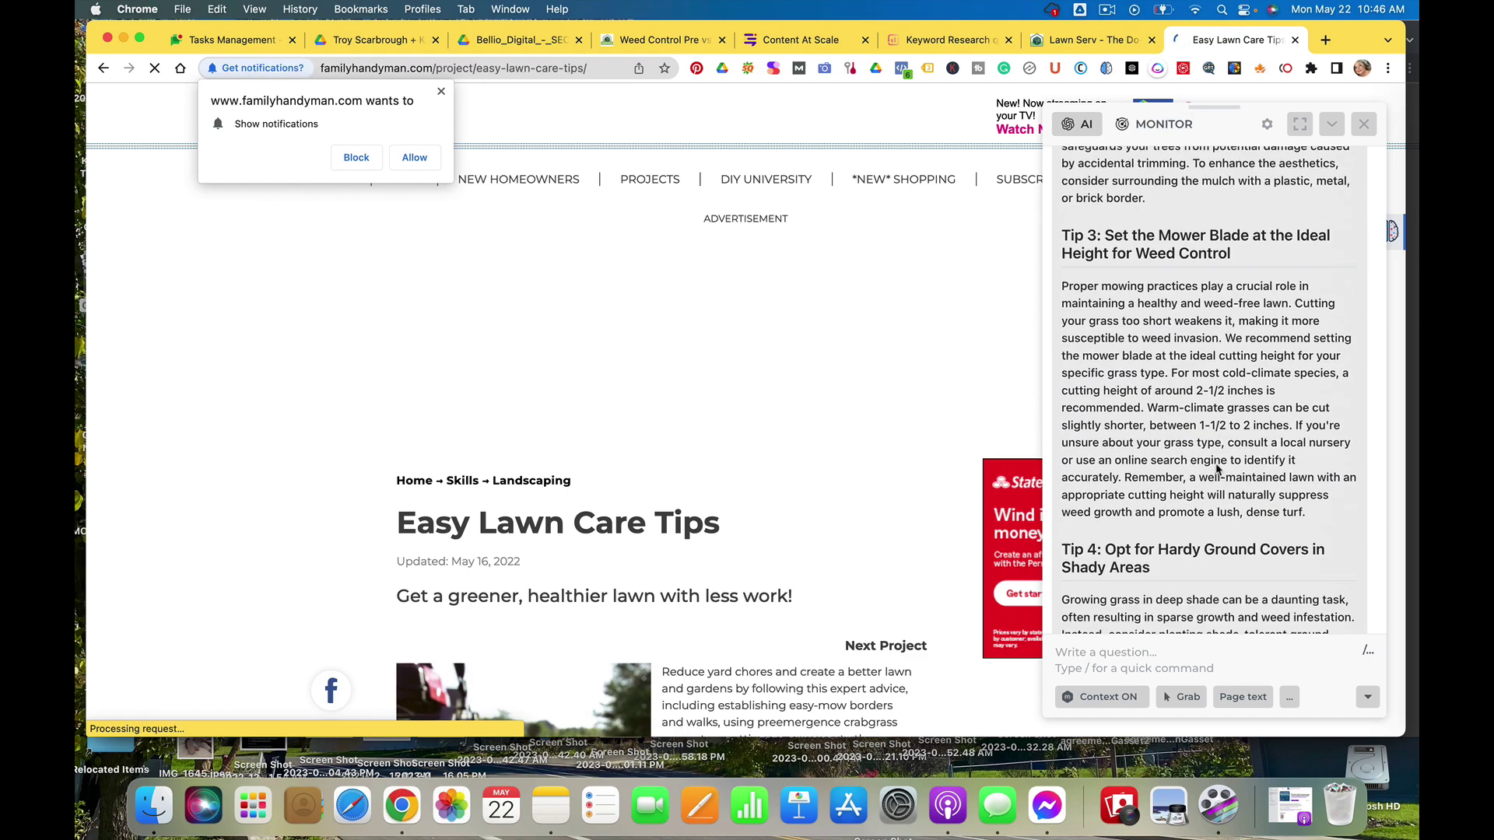
pyautogui.scroll(-5, 1218, 469)
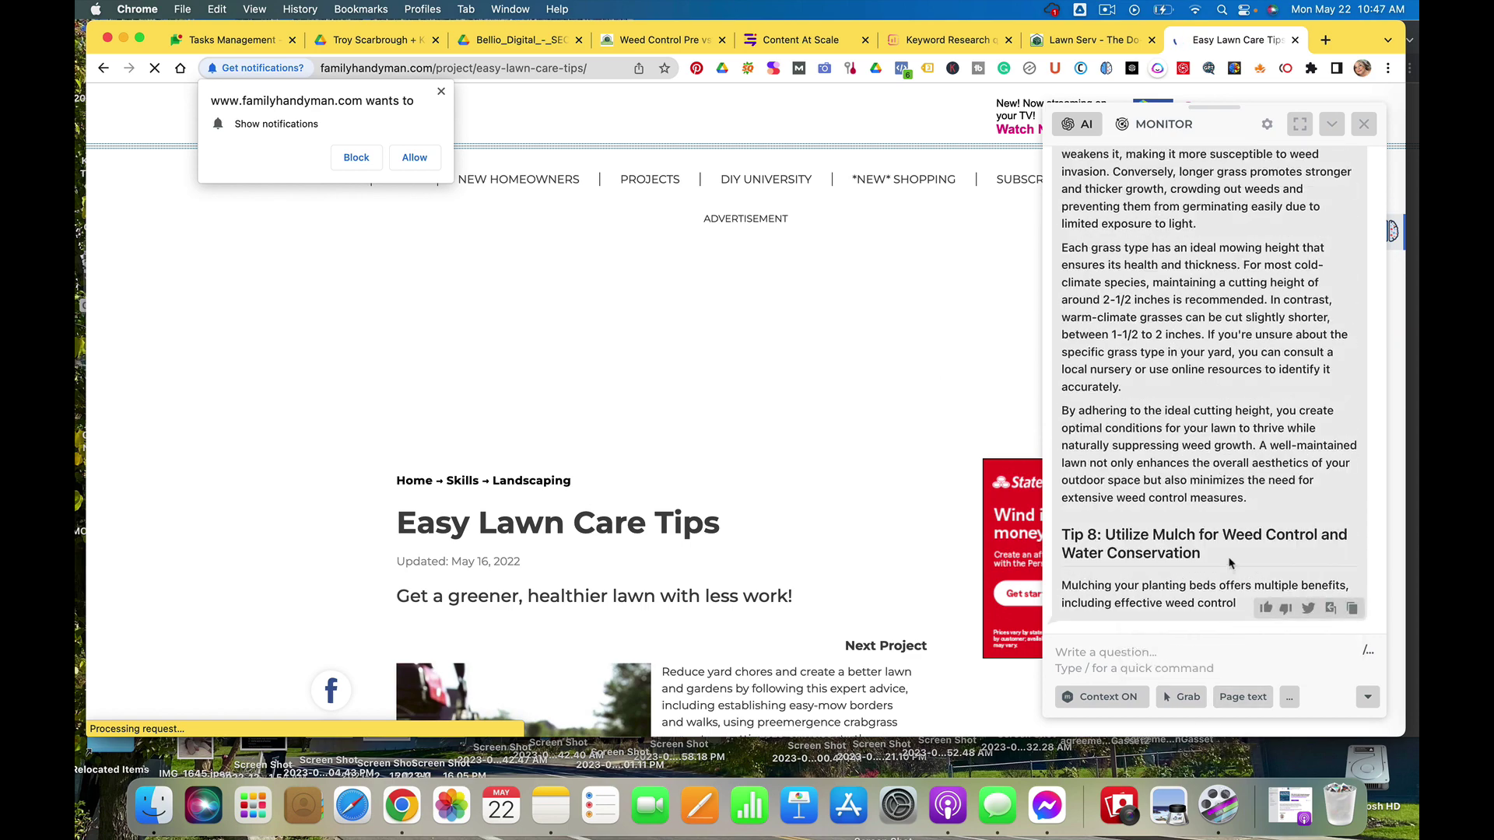
pyautogui.scroll(20, 1232, 377)
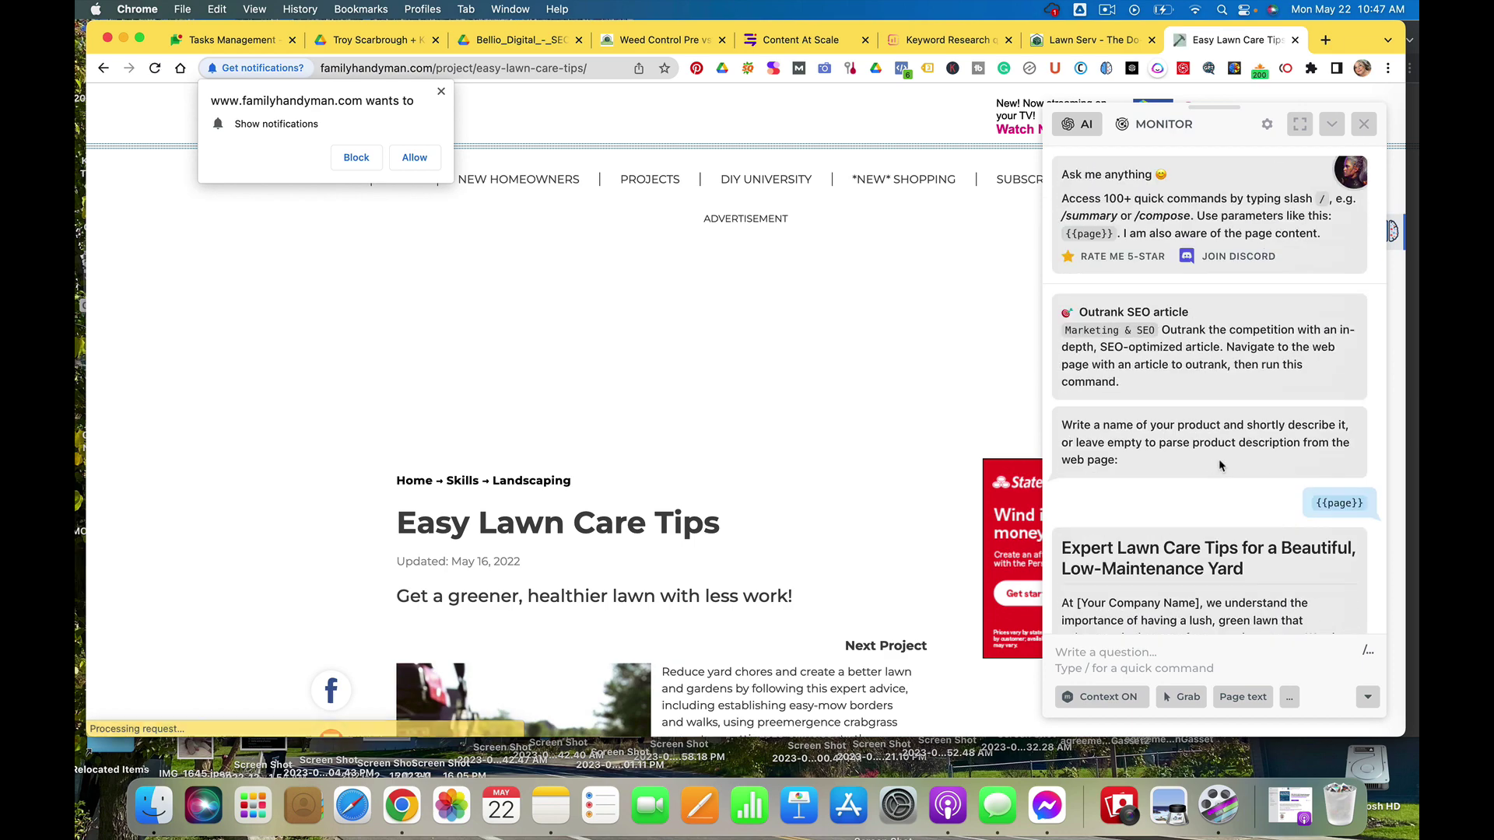
pyautogui.scroll(-20, 1219, 465)
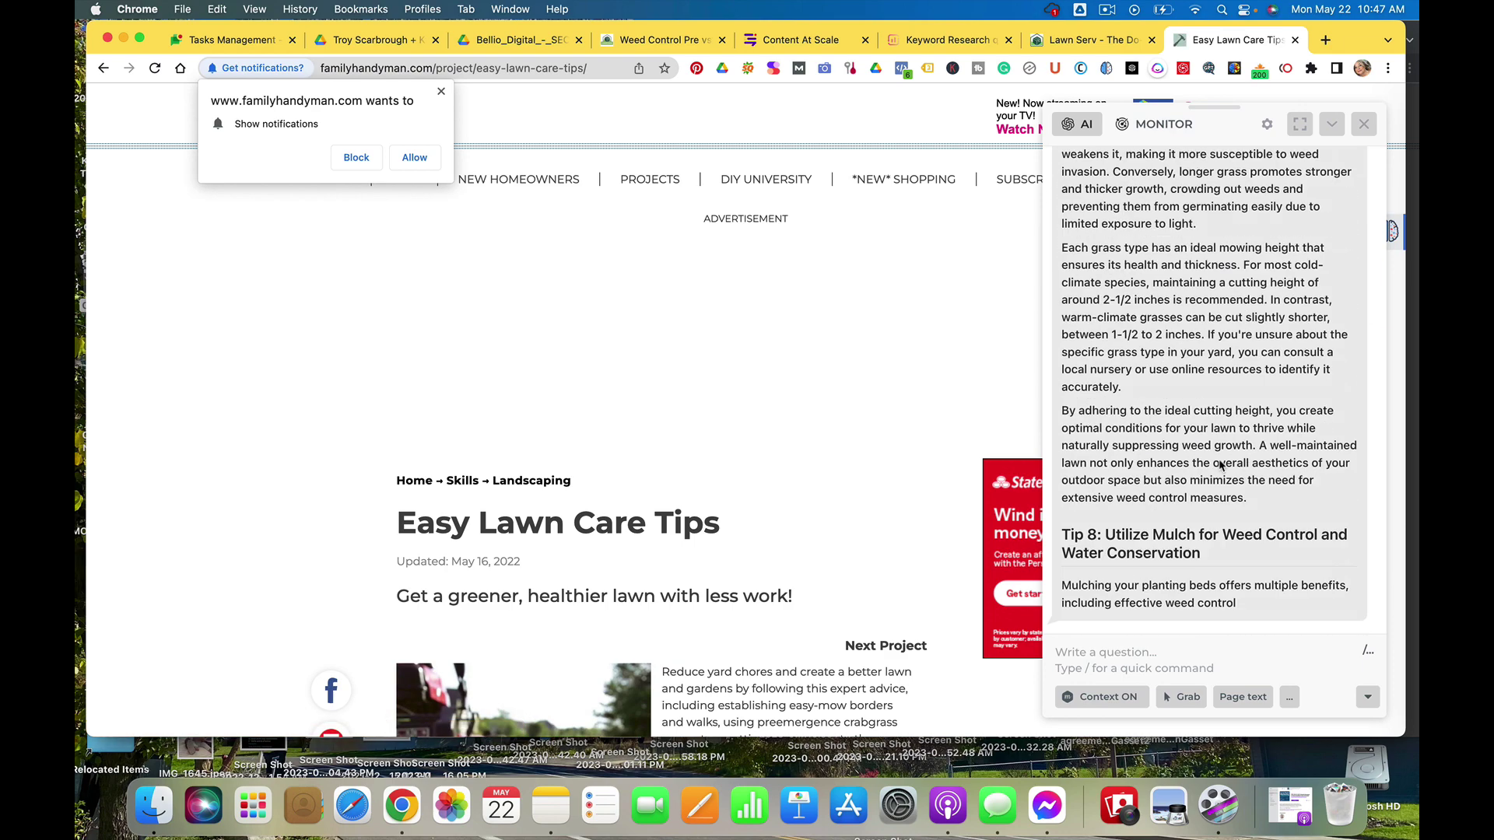
# Start the assistant's "Keyword report" command from the Marketing & SEO quick commands
pyautogui.click(1136, 660)
pyautogui.write('/')
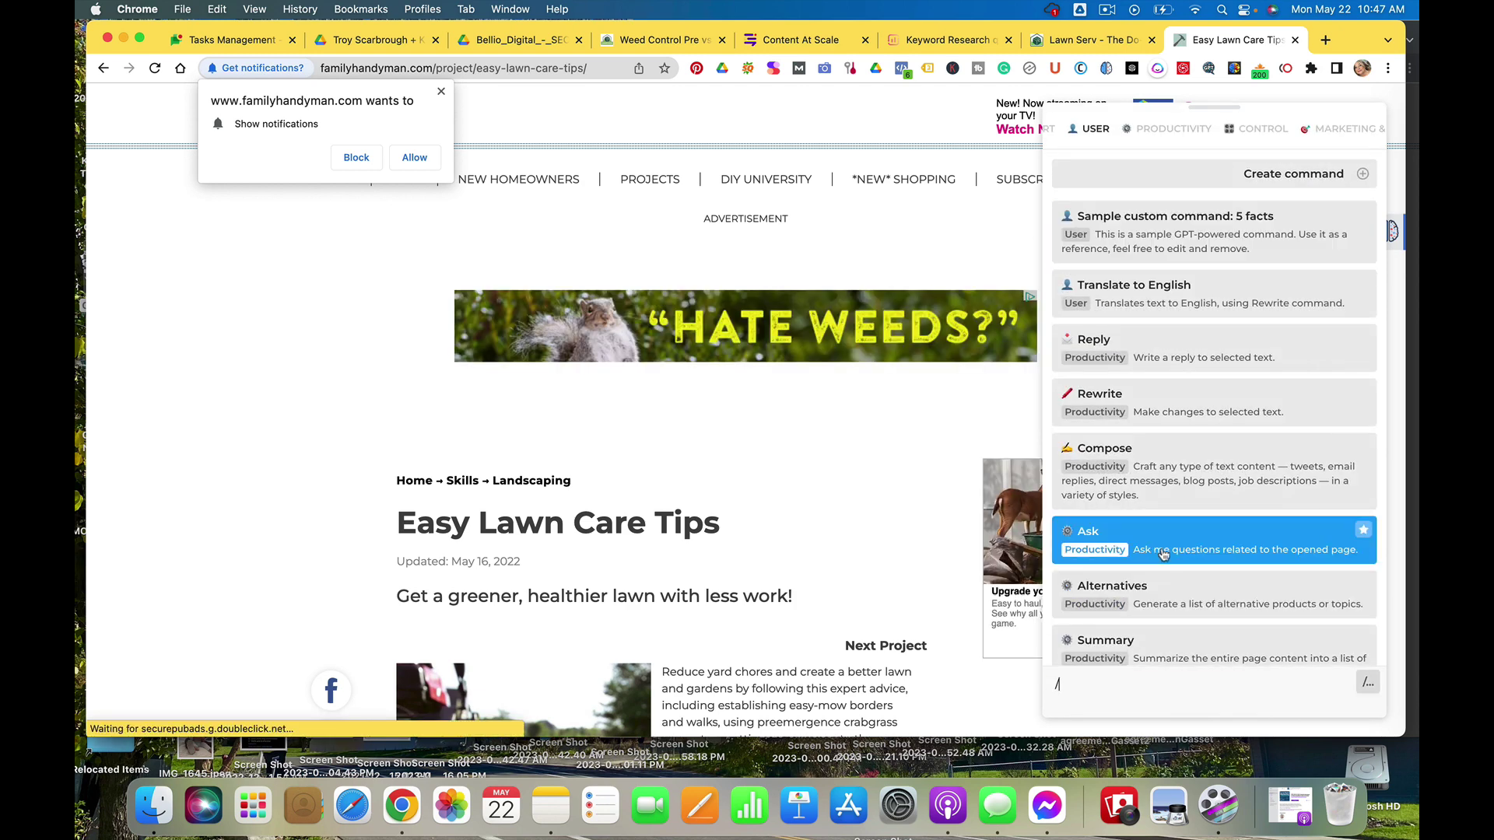
pyautogui.scroll(-6, 1152, 569)
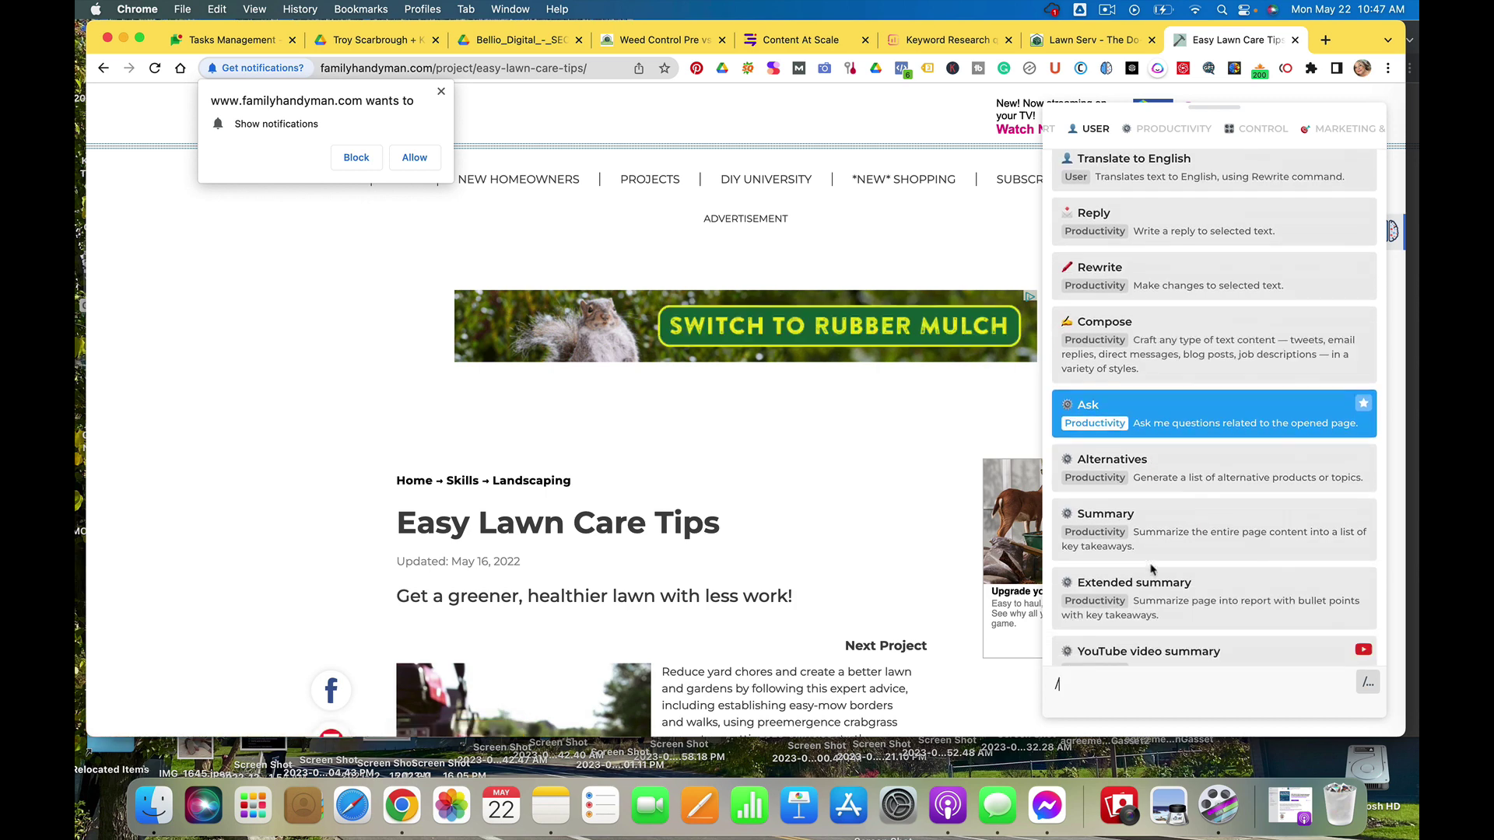
pyautogui.scroll(-10, 1152, 569)
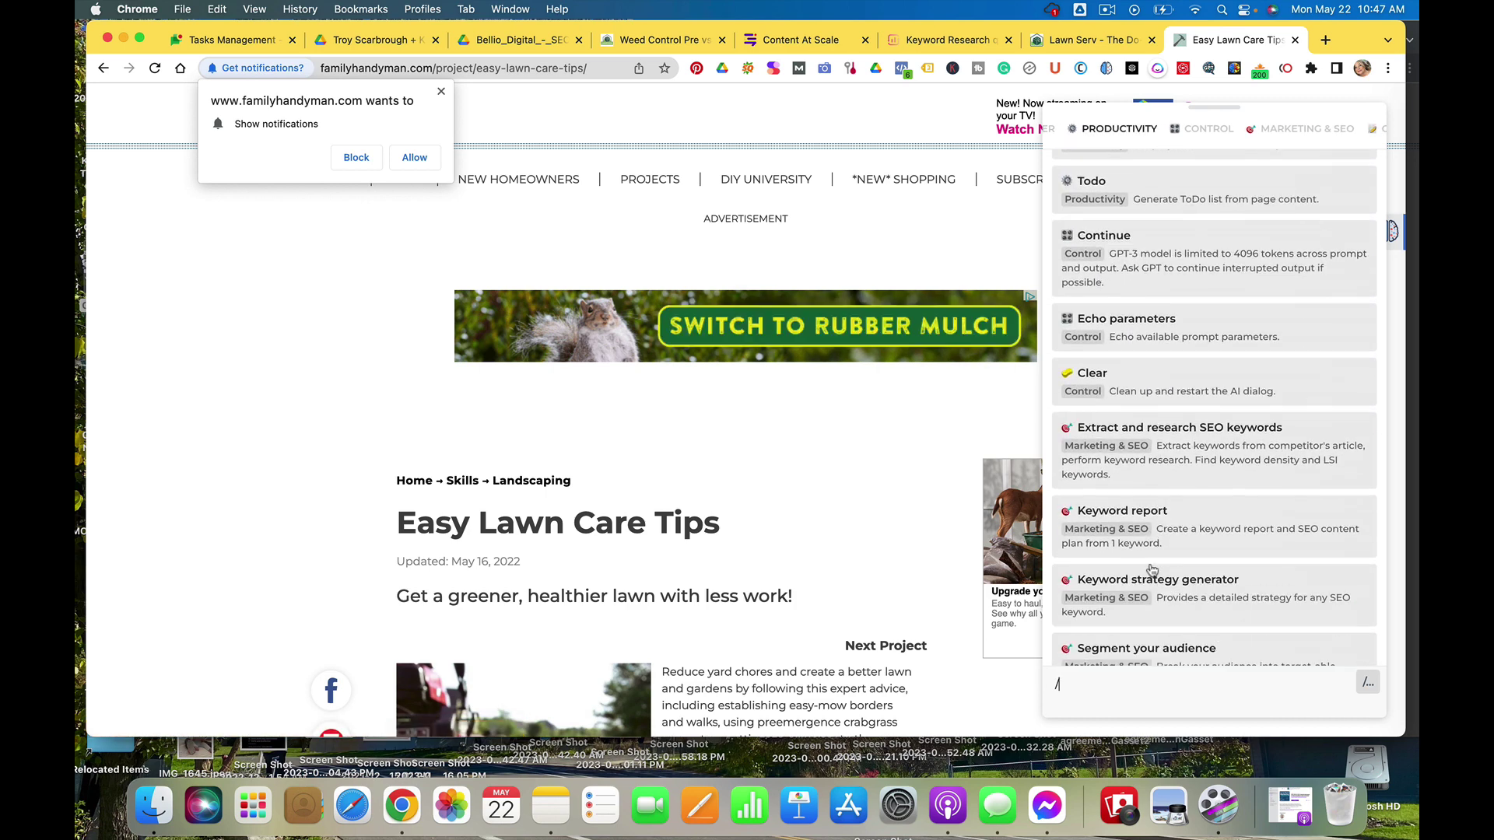
pyautogui.scroll(-2, 1152, 570)
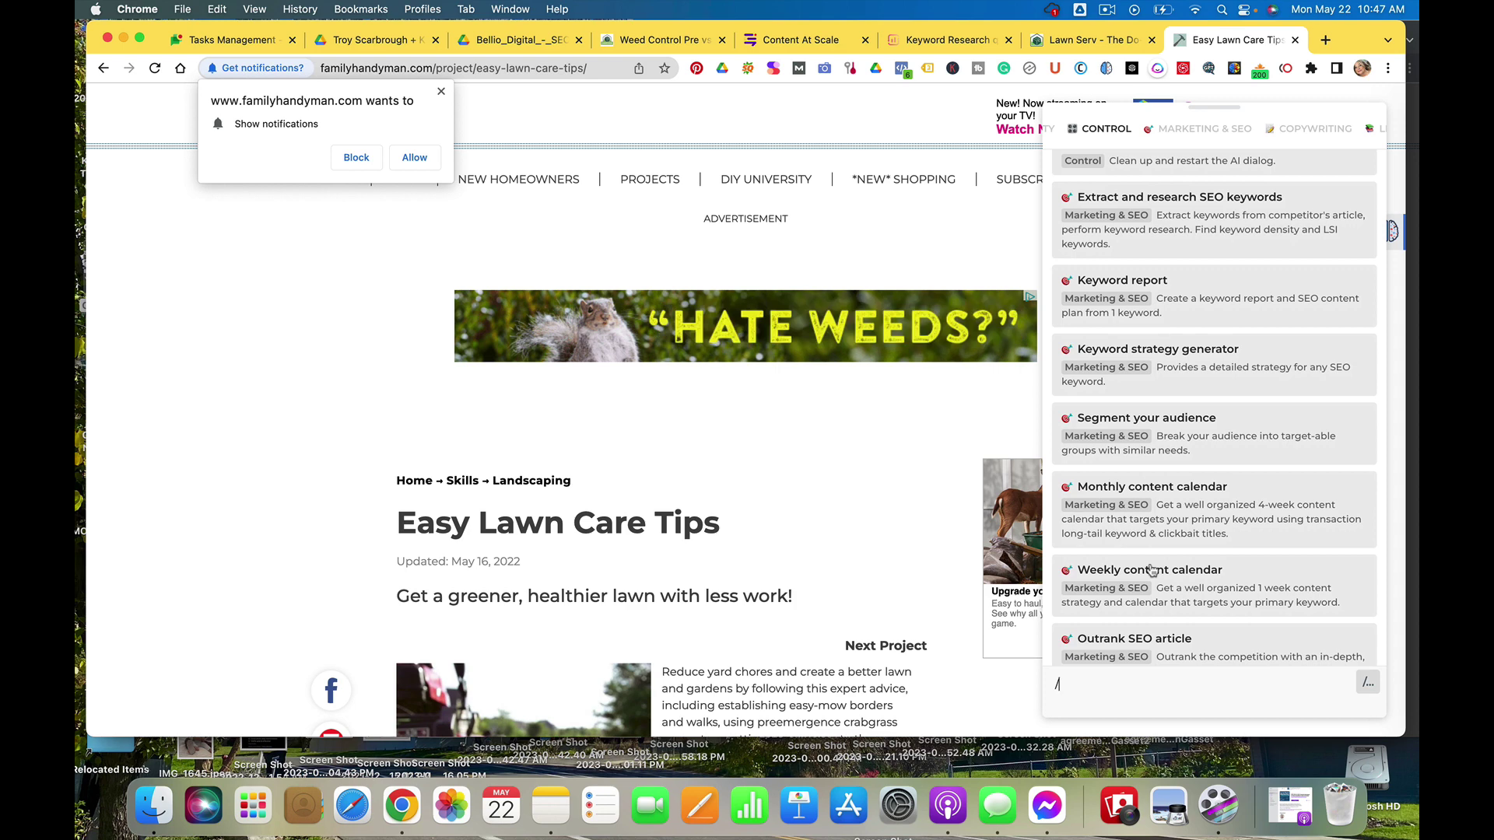
pyautogui.scroll(1, 1152, 570)
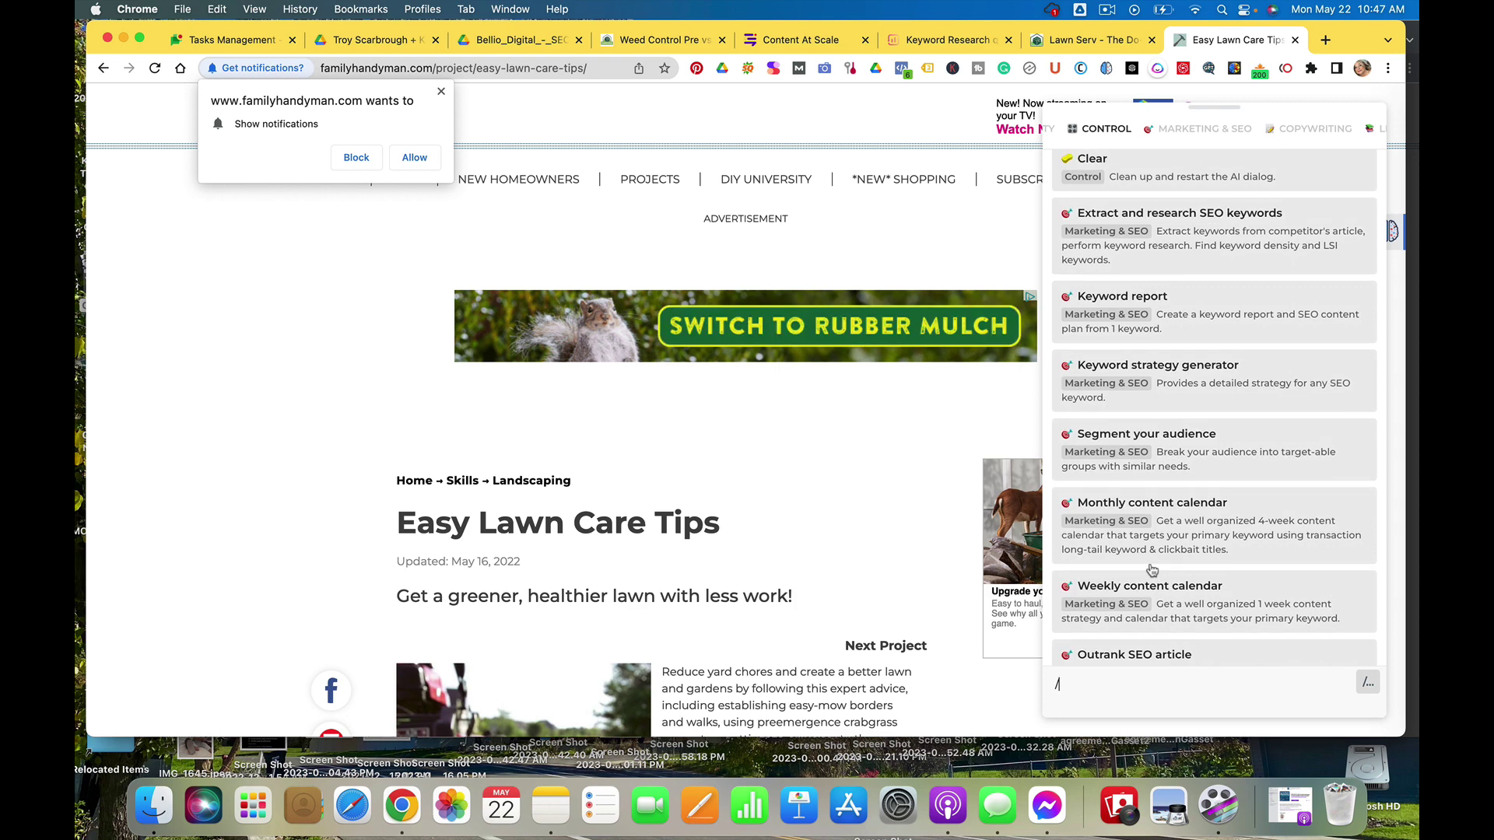
pyautogui.click(1196, 323)
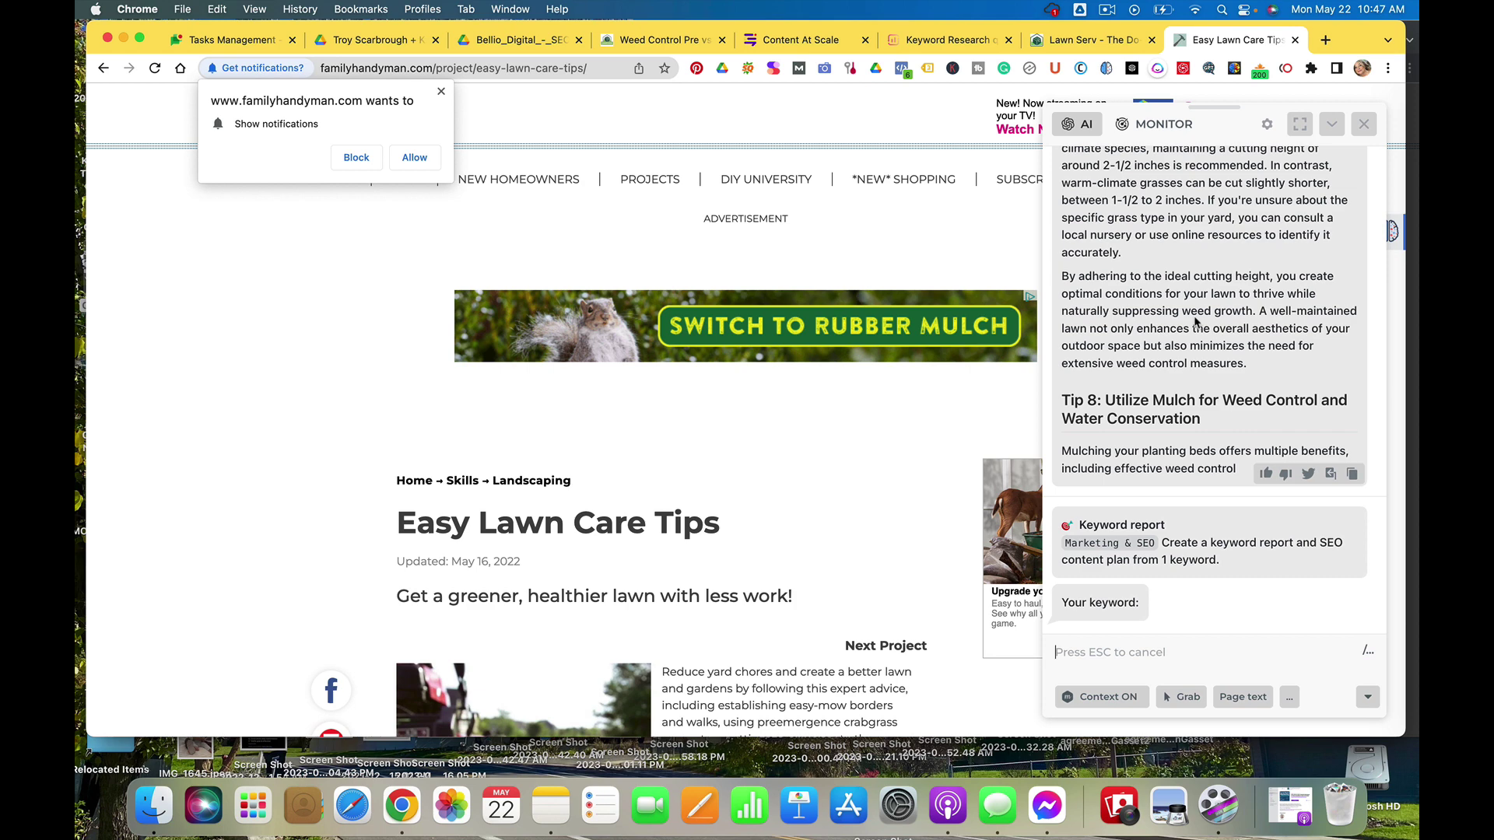
# Check the keyword in the client's note and generate the keyword report for "DIY Lawn Care For Beginners"
pyautogui.write('DIY')
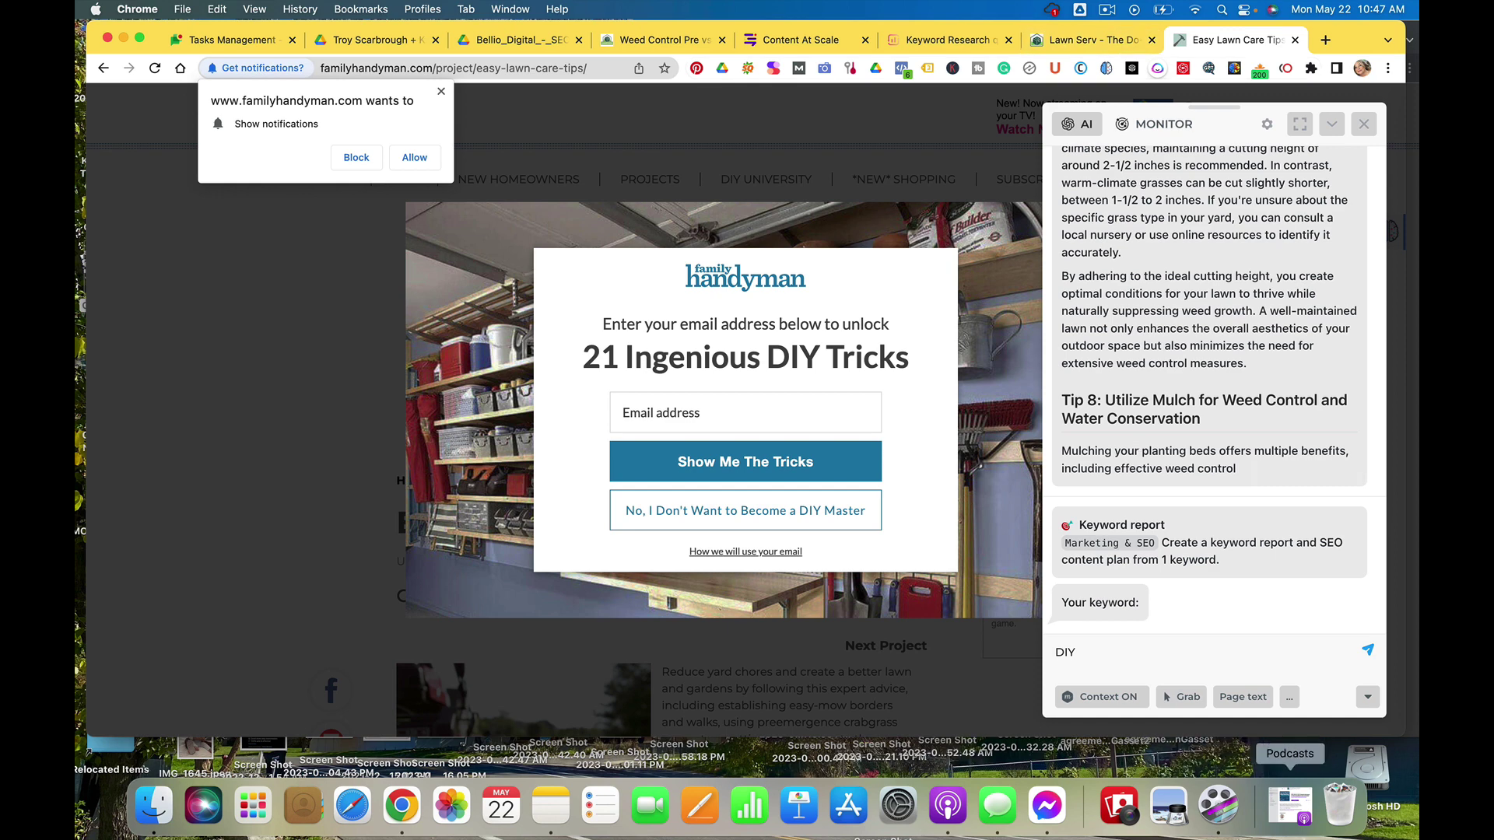
pyautogui.click(551, 810)
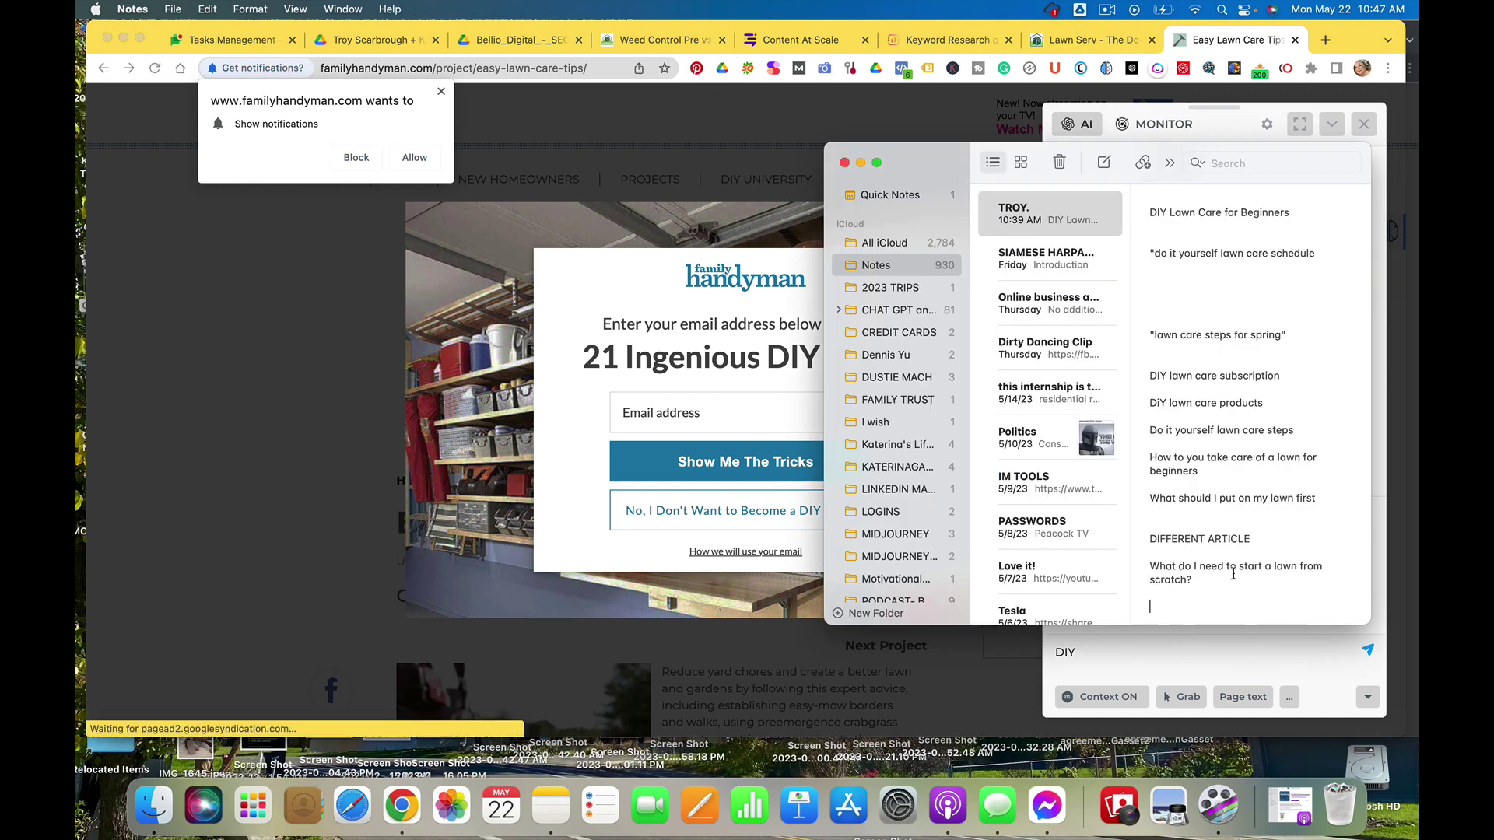
pyautogui.click(1217, 640)
pyautogui.write('DIY')
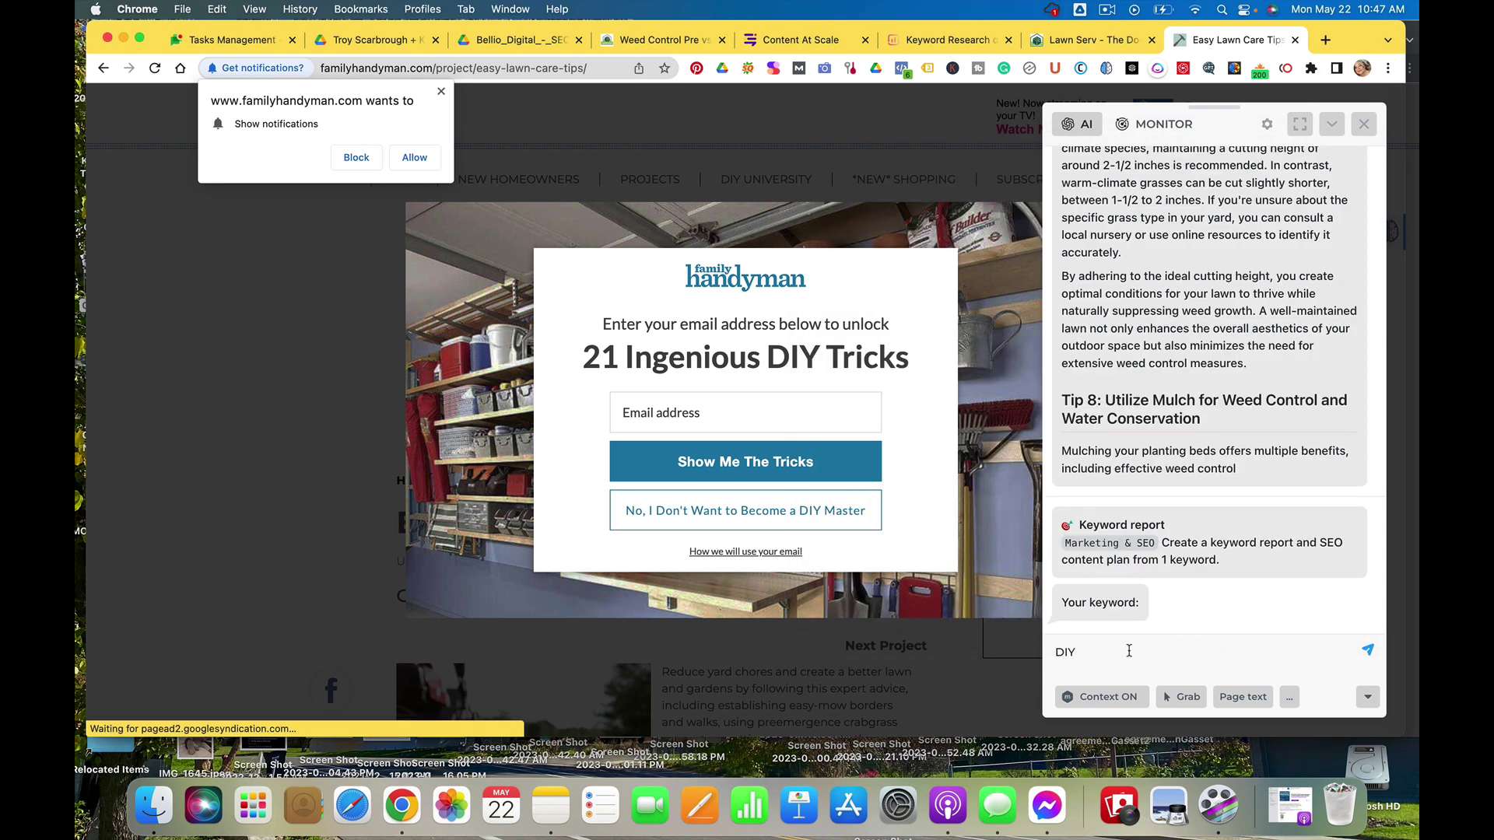
pyautogui.write(' Law')
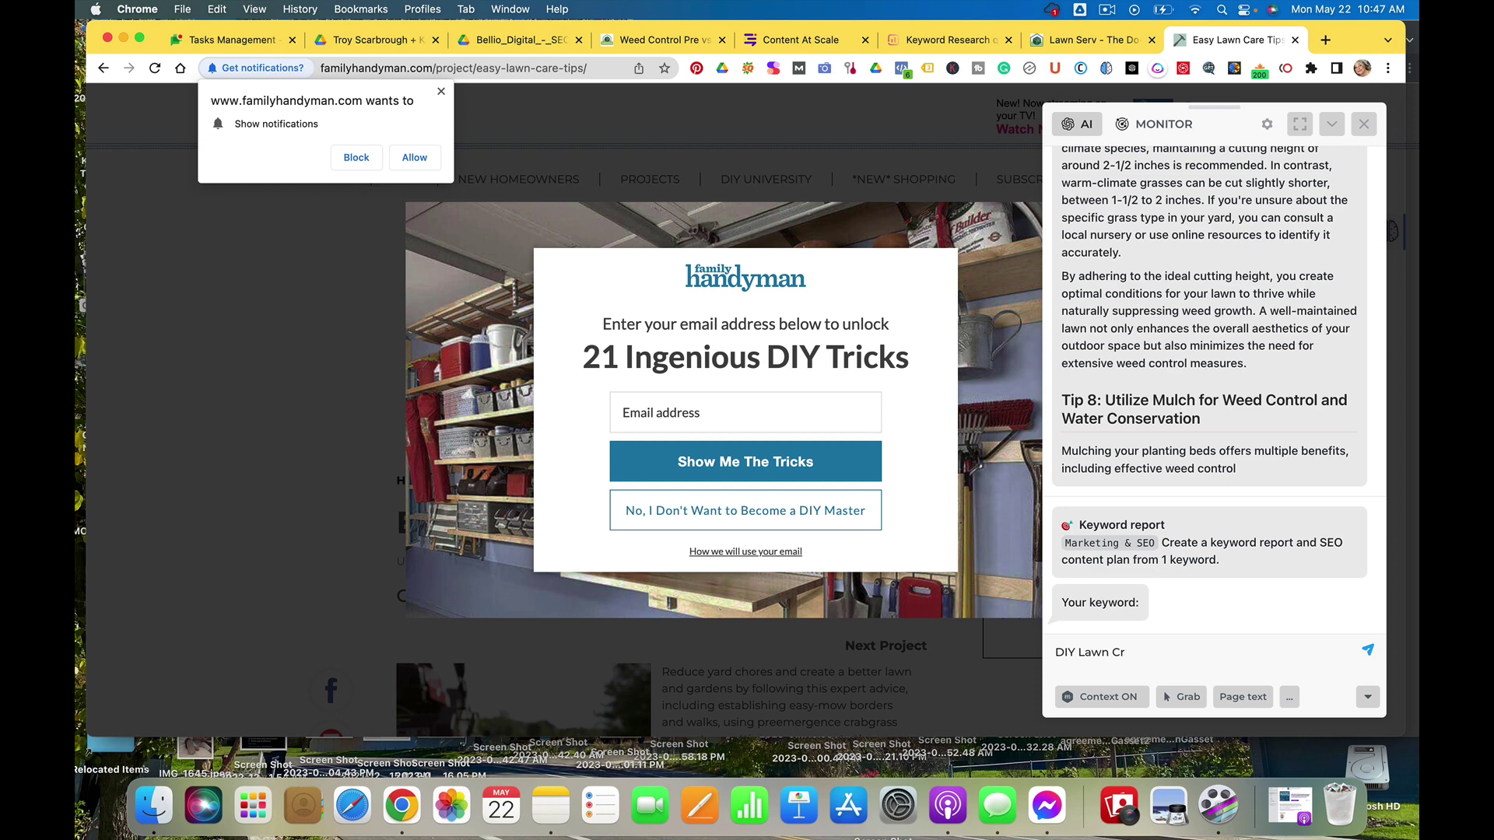
pyautogui.write('n Care For Beginners')
pyautogui.press('Return')
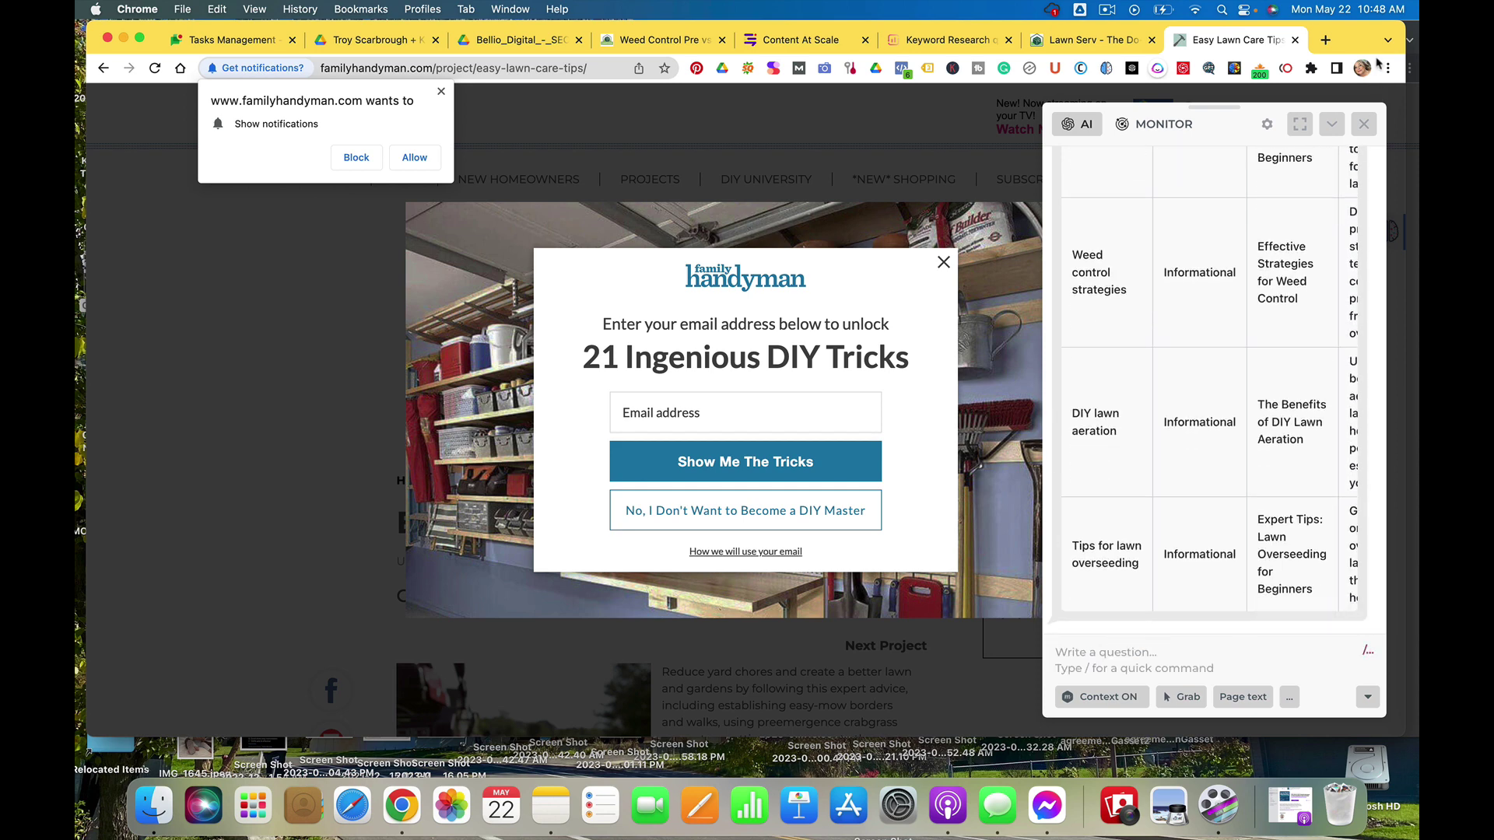
# Shift and resize the browser window, and copy the generated keyword report table
pyautogui.moveTo(1376, 40); pyautogui.dragTo(1231, 41)
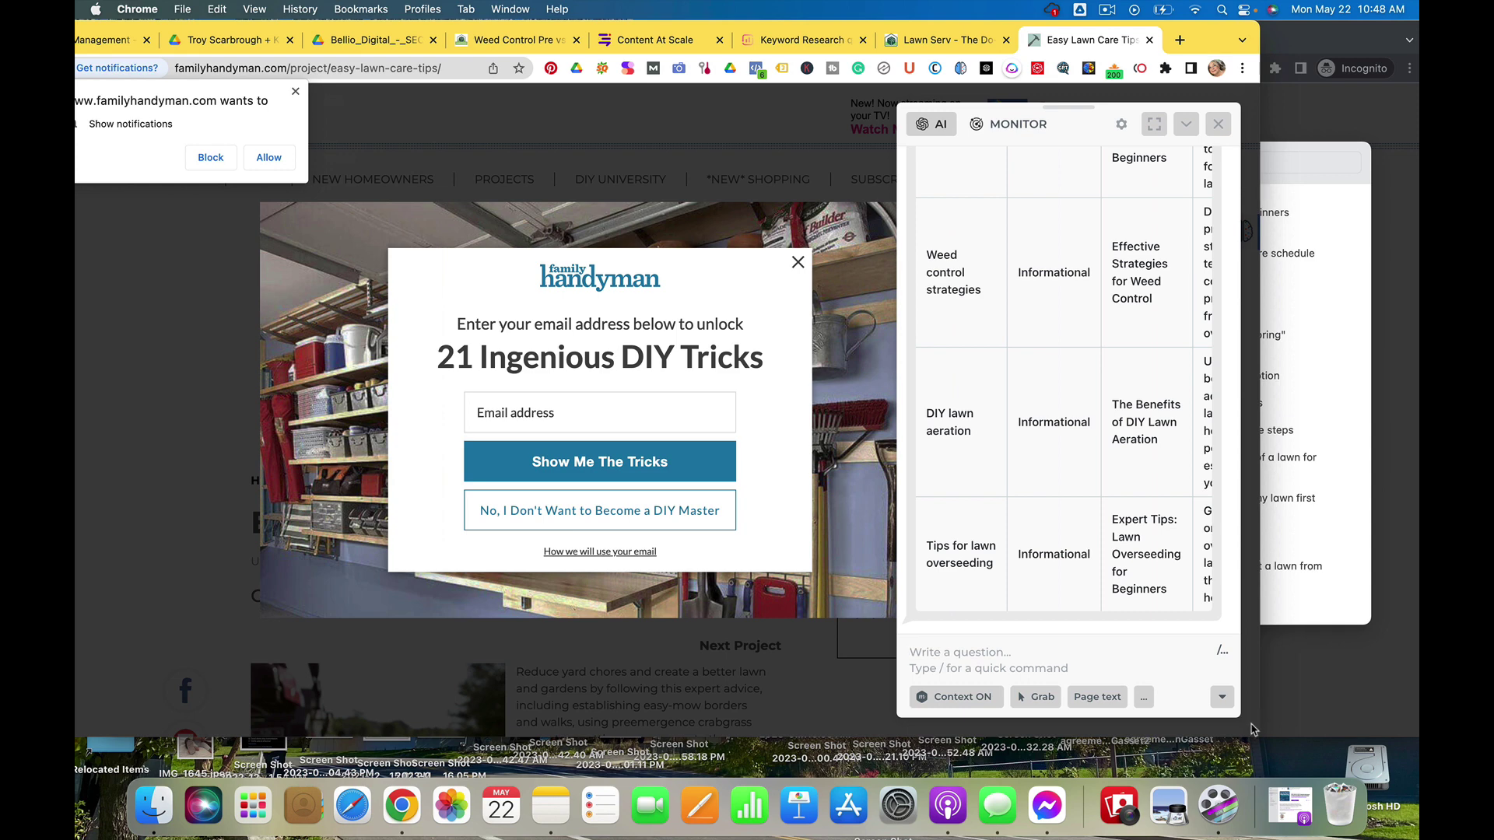
pyautogui.moveTo(1263, 727); pyautogui.dragTo(1392, 727)
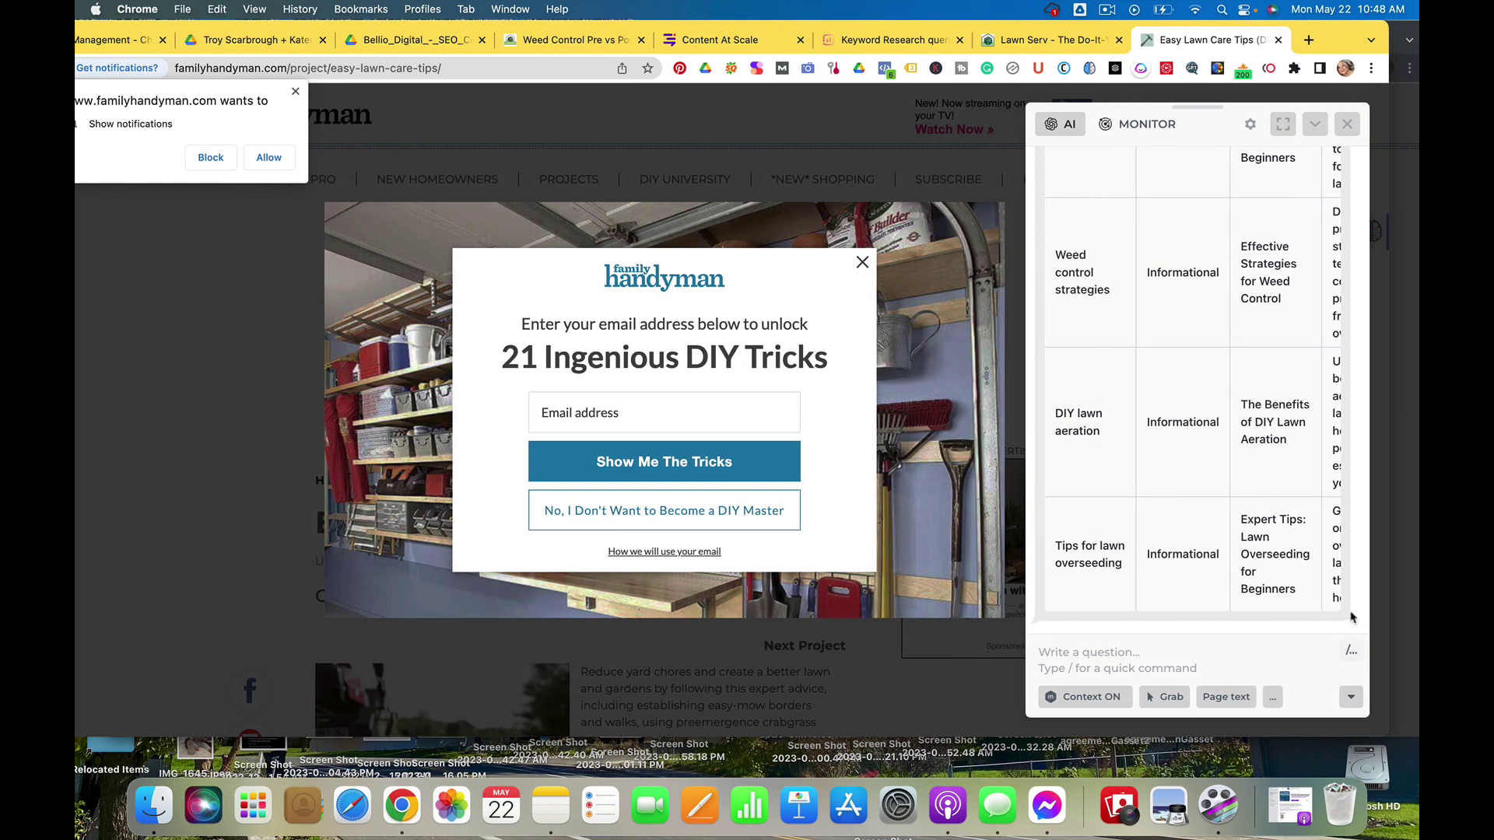
pyautogui.press('super+c')
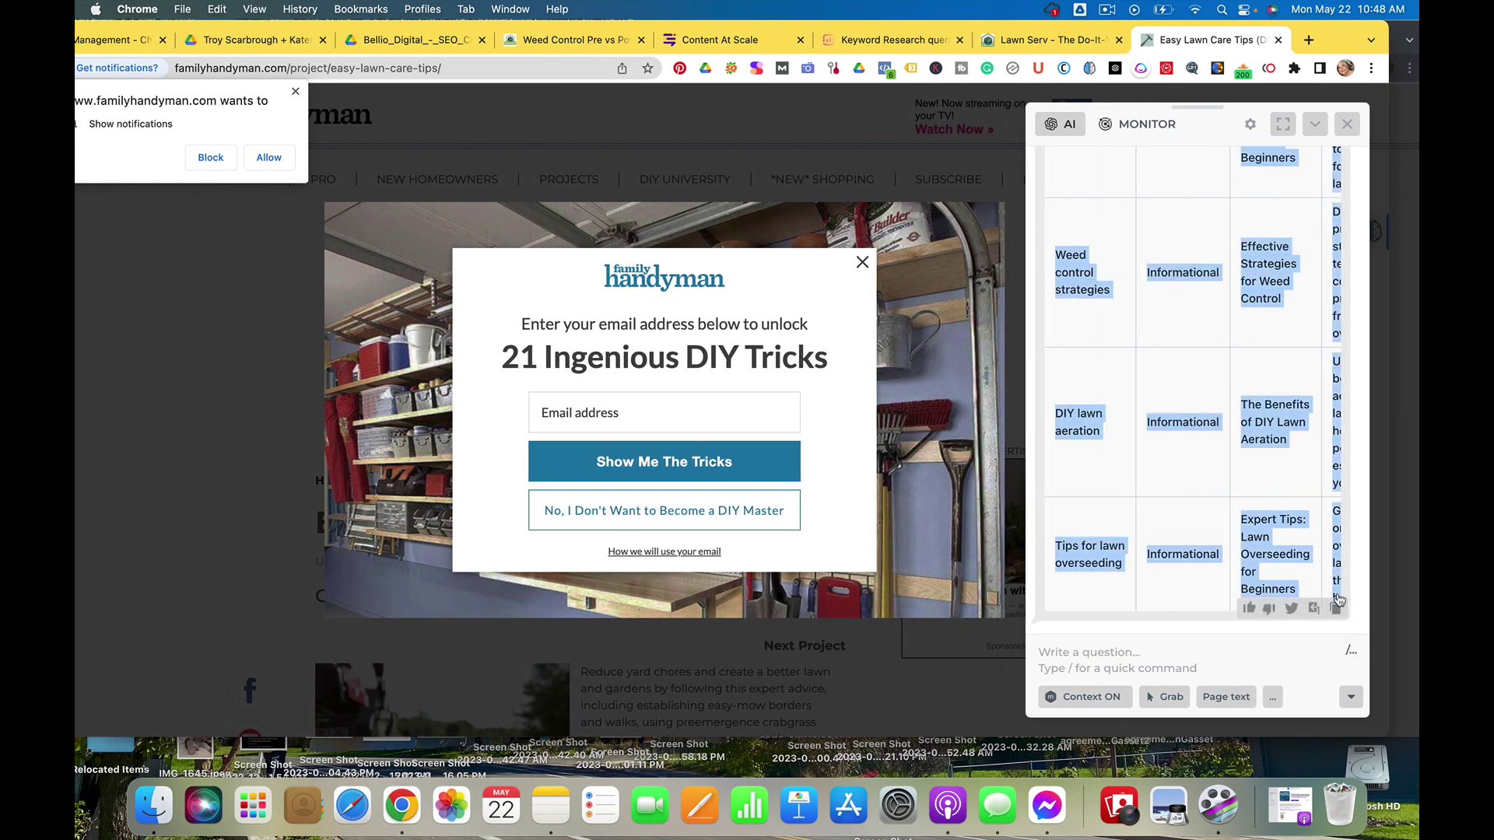
# Examine the keyword report's rows and columns, including search intent, suggested titles and meta descriptions
pyautogui.scroll(-10, 1175, 484)
pyautogui.scroll(4, 1180, 486)
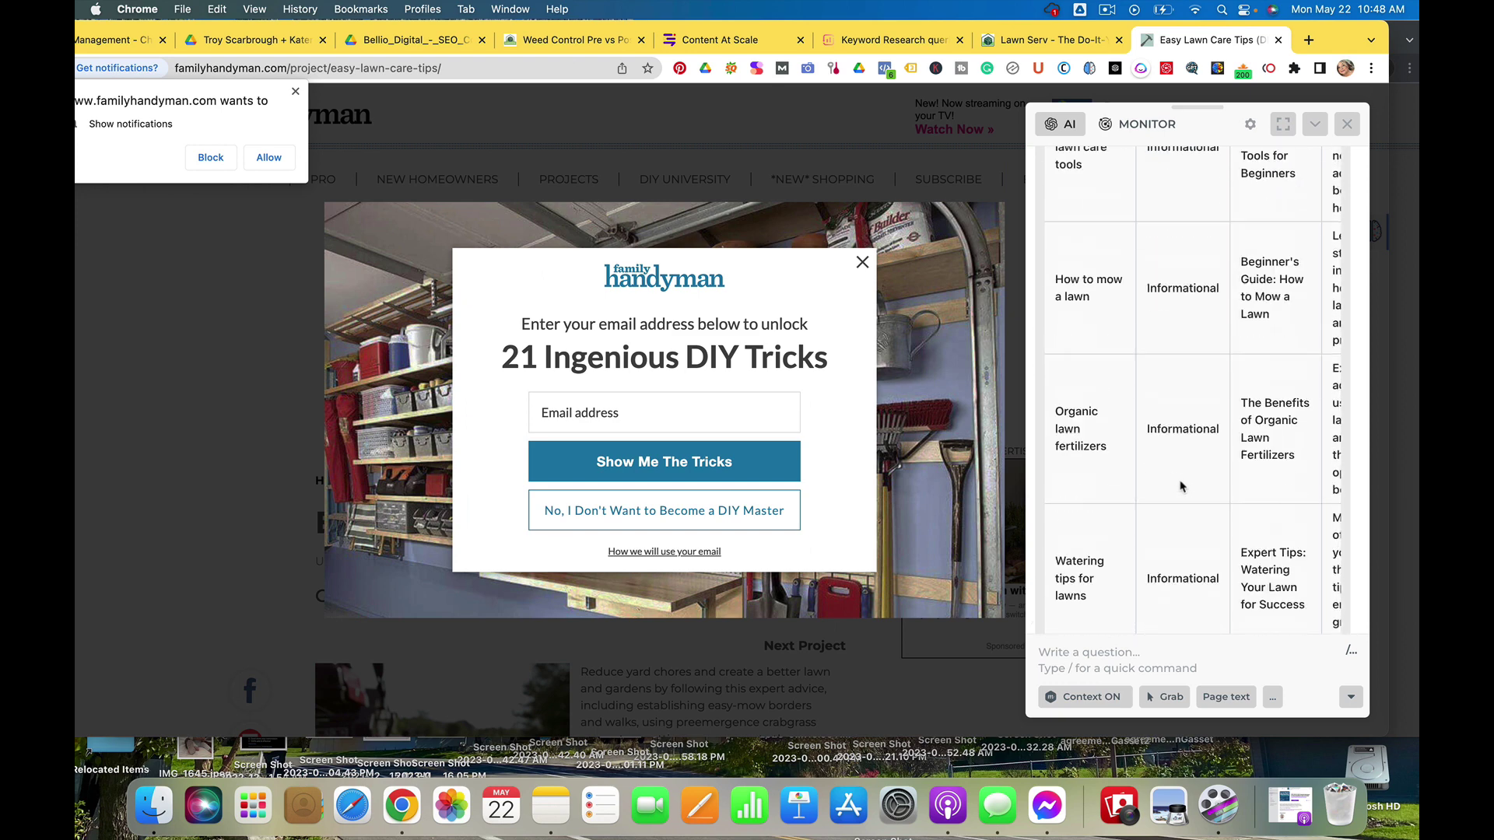
pyautogui.scroll(8, 1181, 486)
pyautogui.scroll(-9, 1180, 491)
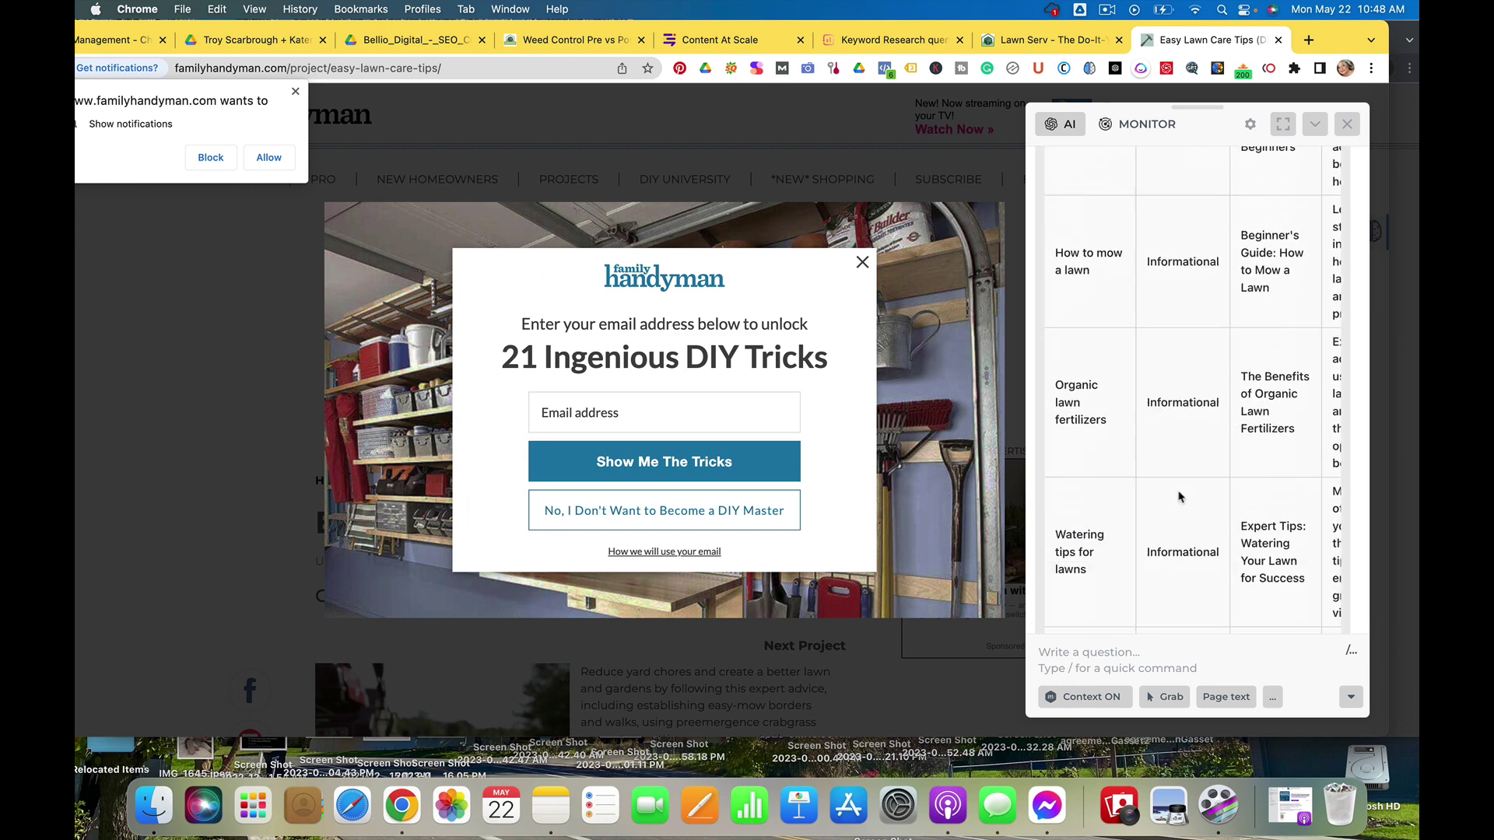
pyautogui.scroll(-10, 1179, 497)
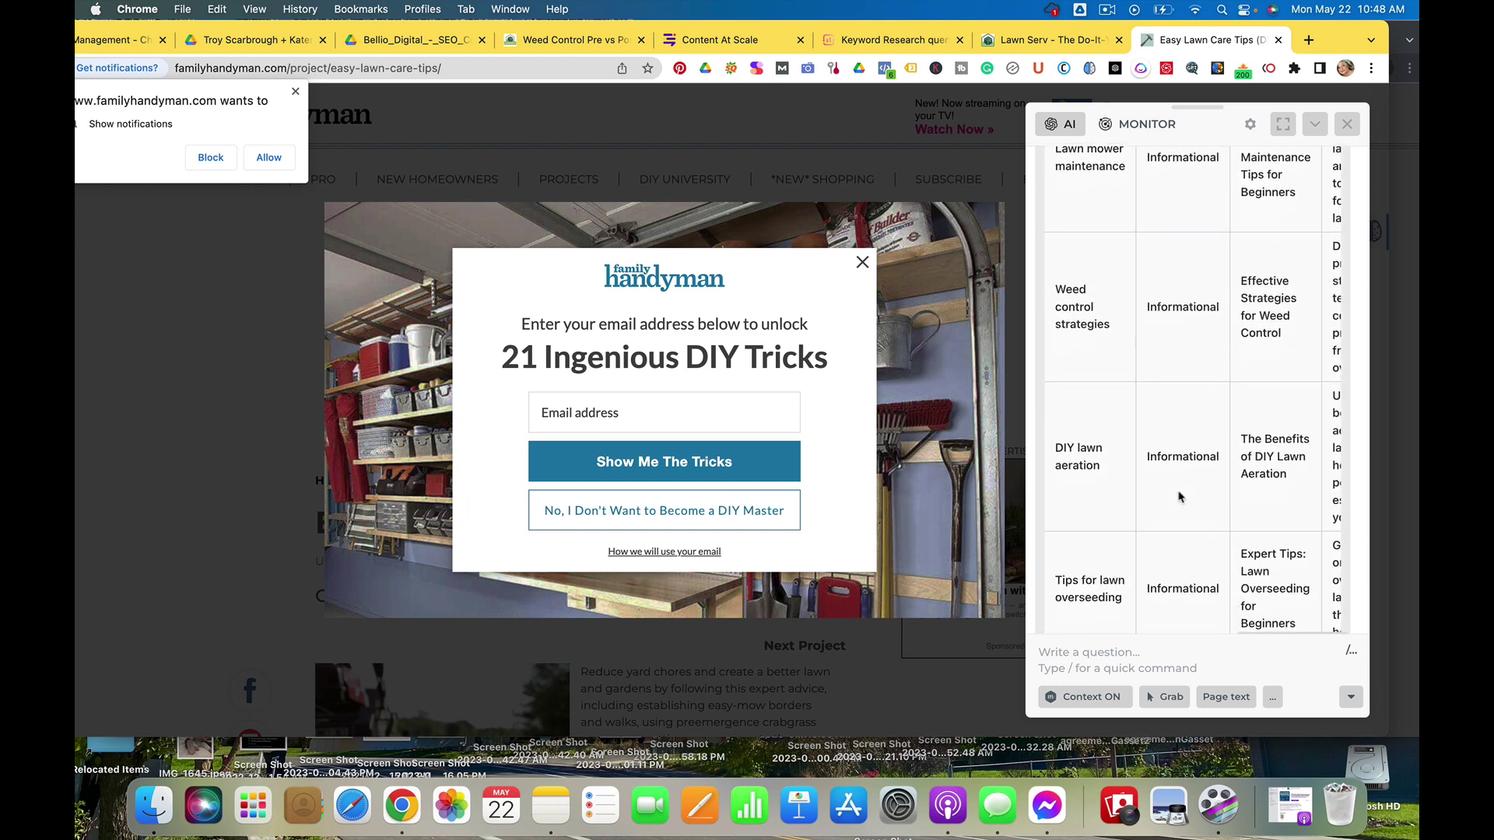
pyautogui.scroll(-2, 1179, 496)
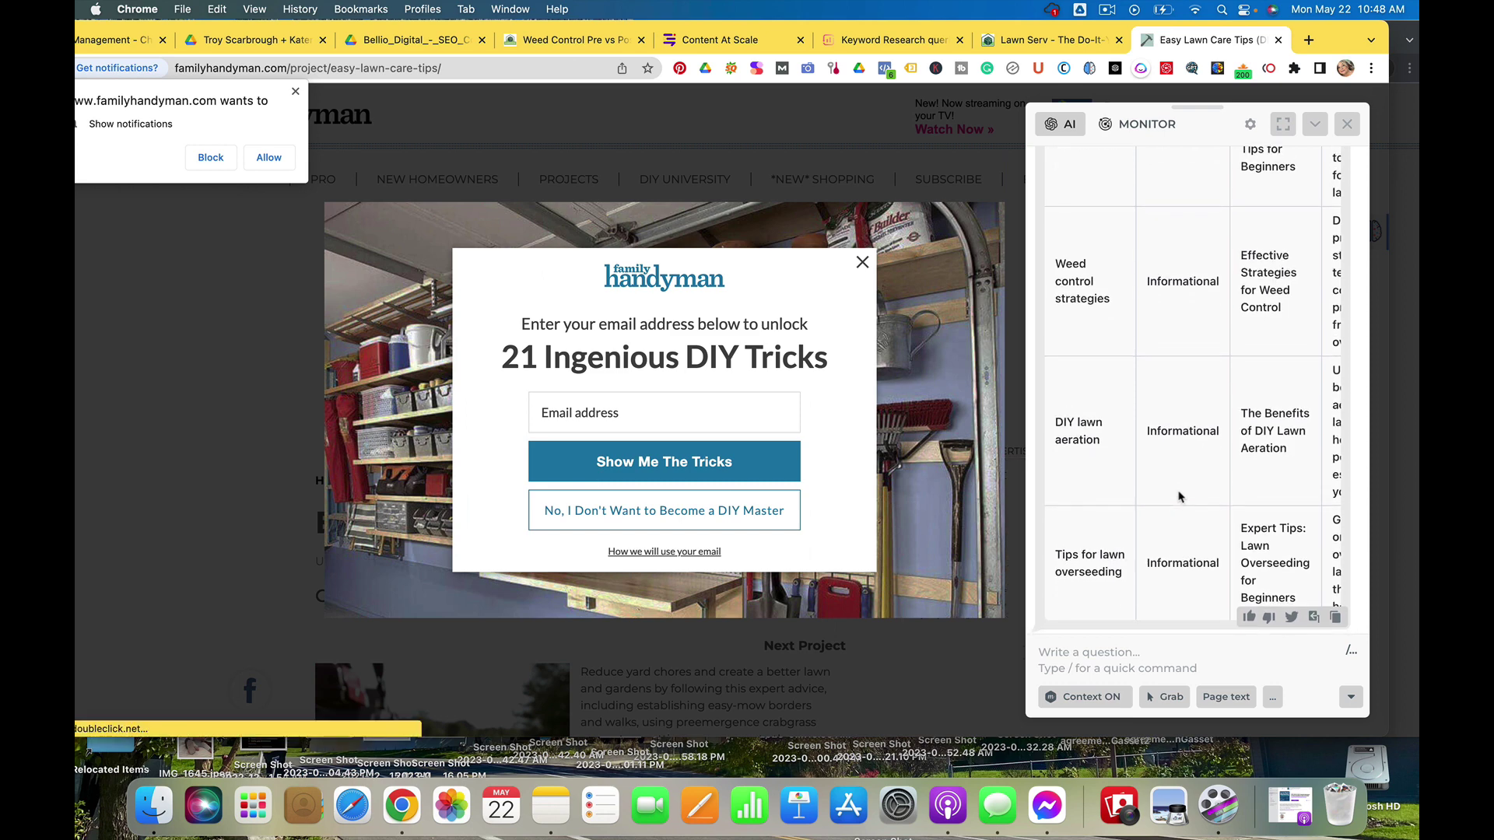
pyautogui.hscroll(4, 1179, 497)
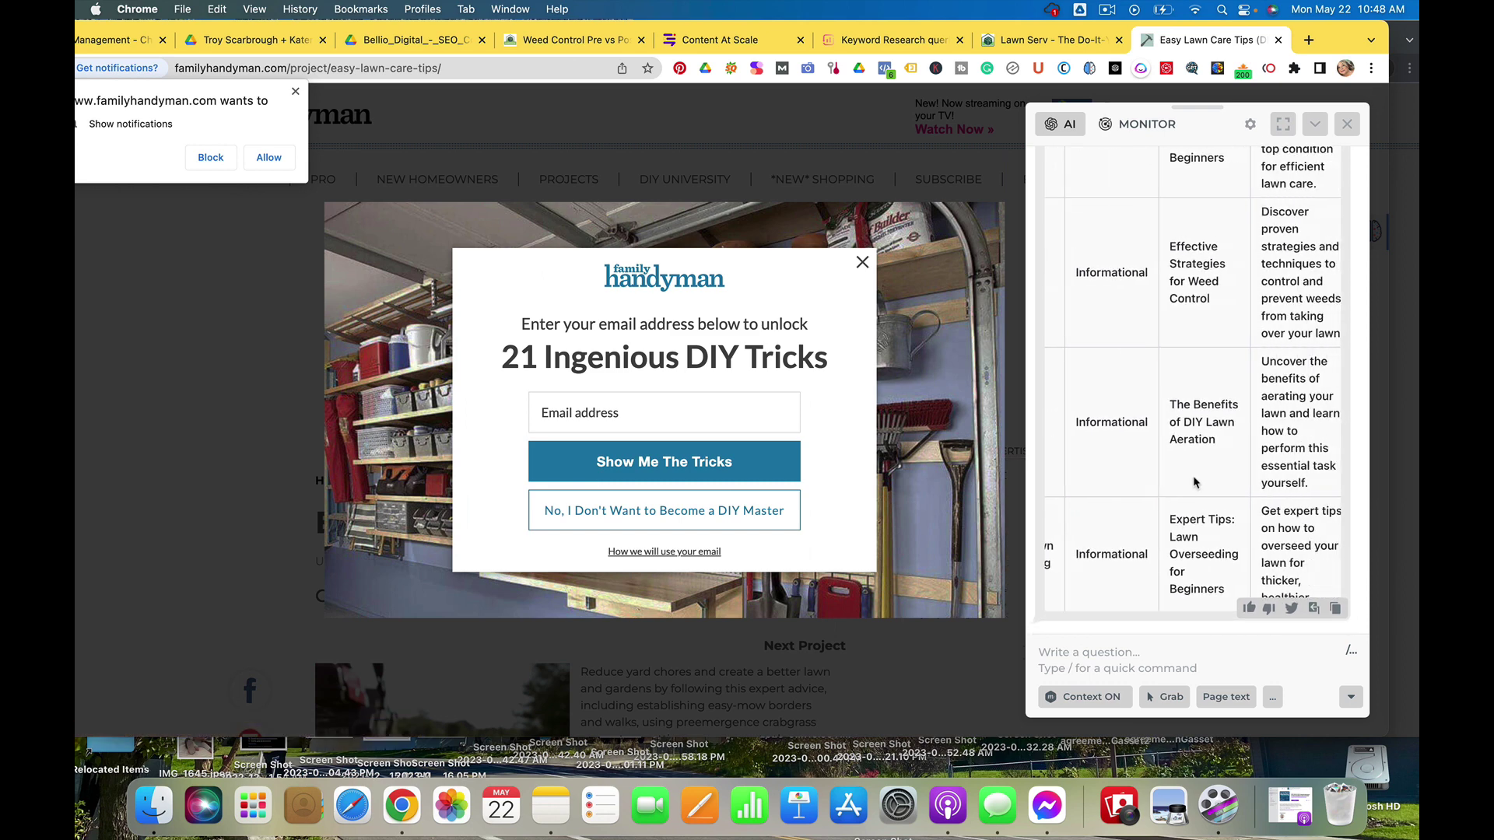
# Review the keyword report's columns for the first keyword row, from keyword and search intent to title and meta description
pyautogui.hscroll(-4, 1189, 482)
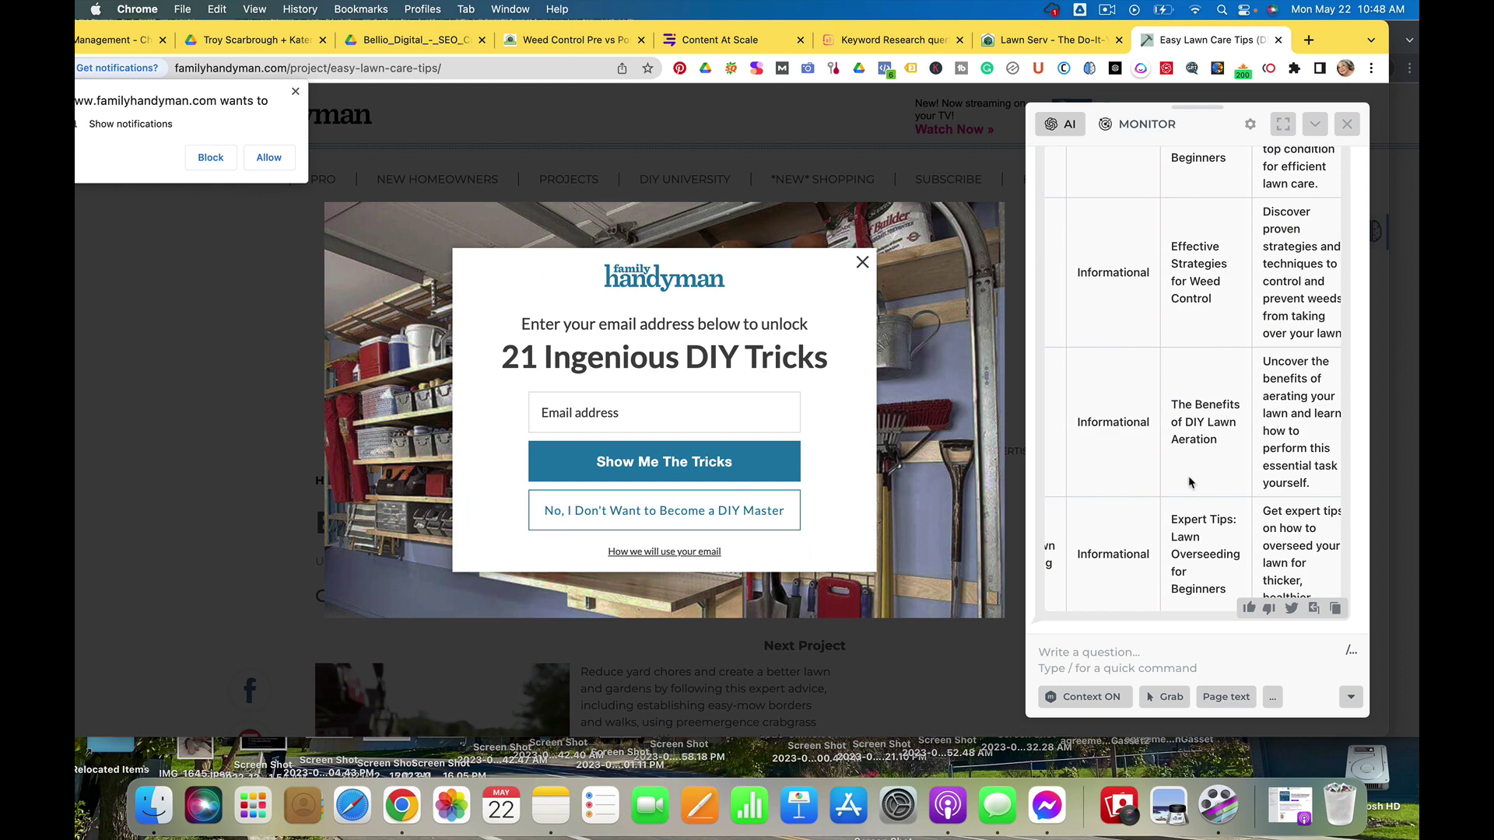
pyautogui.scroll(5, 1188, 482)
pyautogui.scroll(8, 1189, 479)
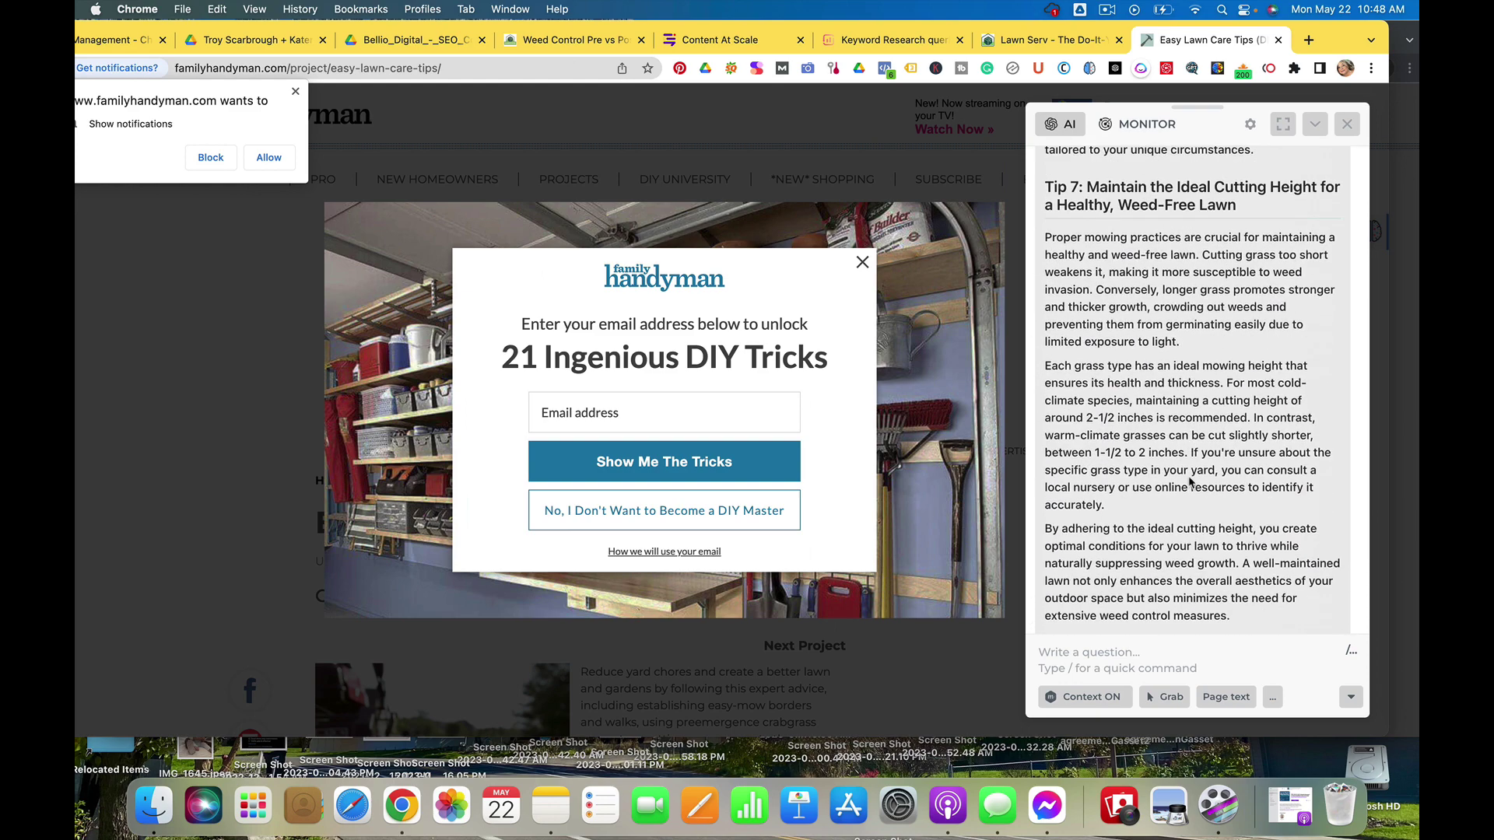
pyautogui.scroll(-6, 1189, 479)
pyautogui.scroll(-1, 1189, 482)
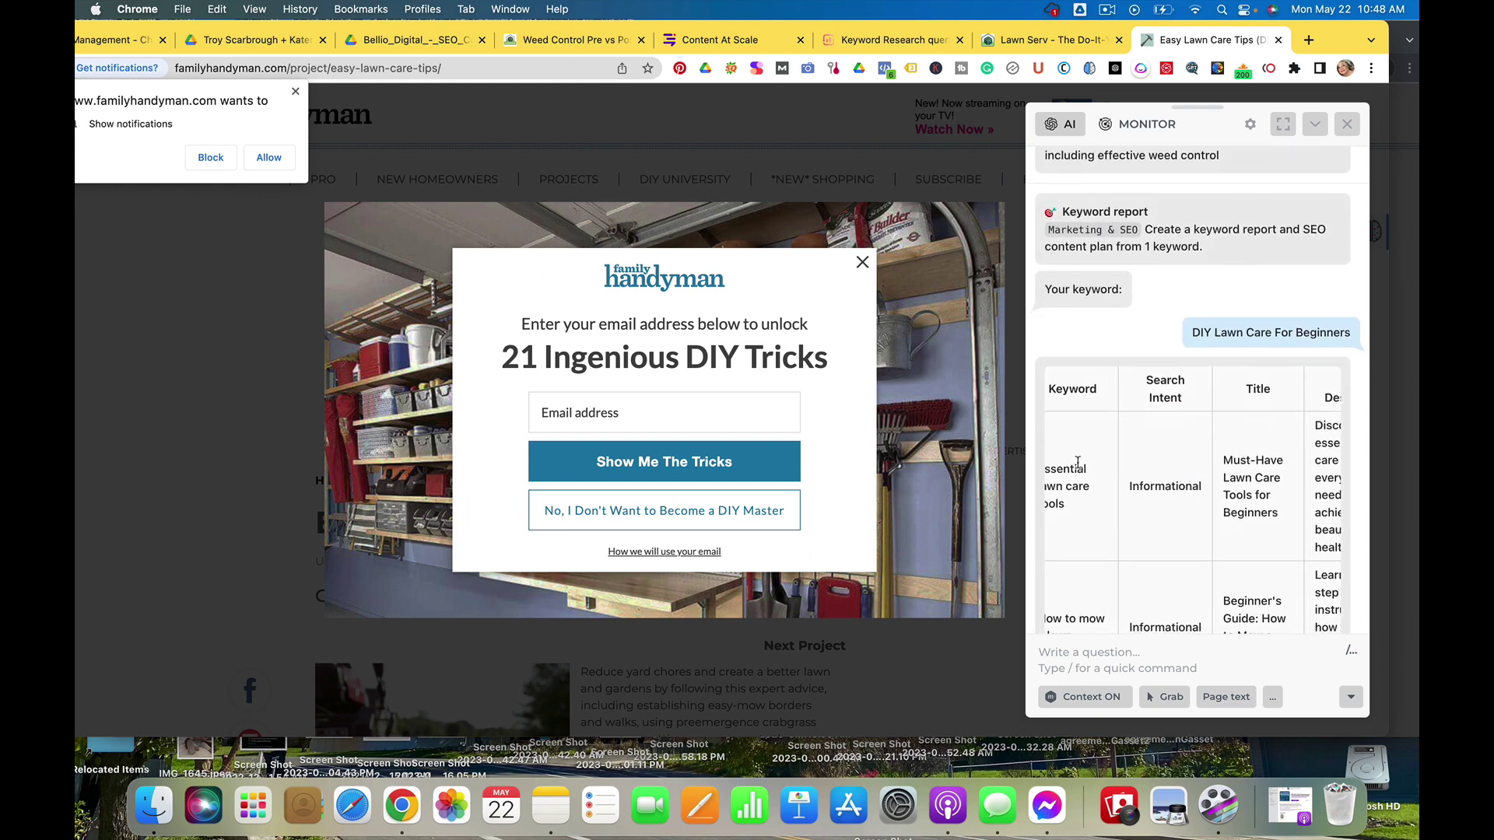
pyautogui.hscroll(-1, 1077, 462)
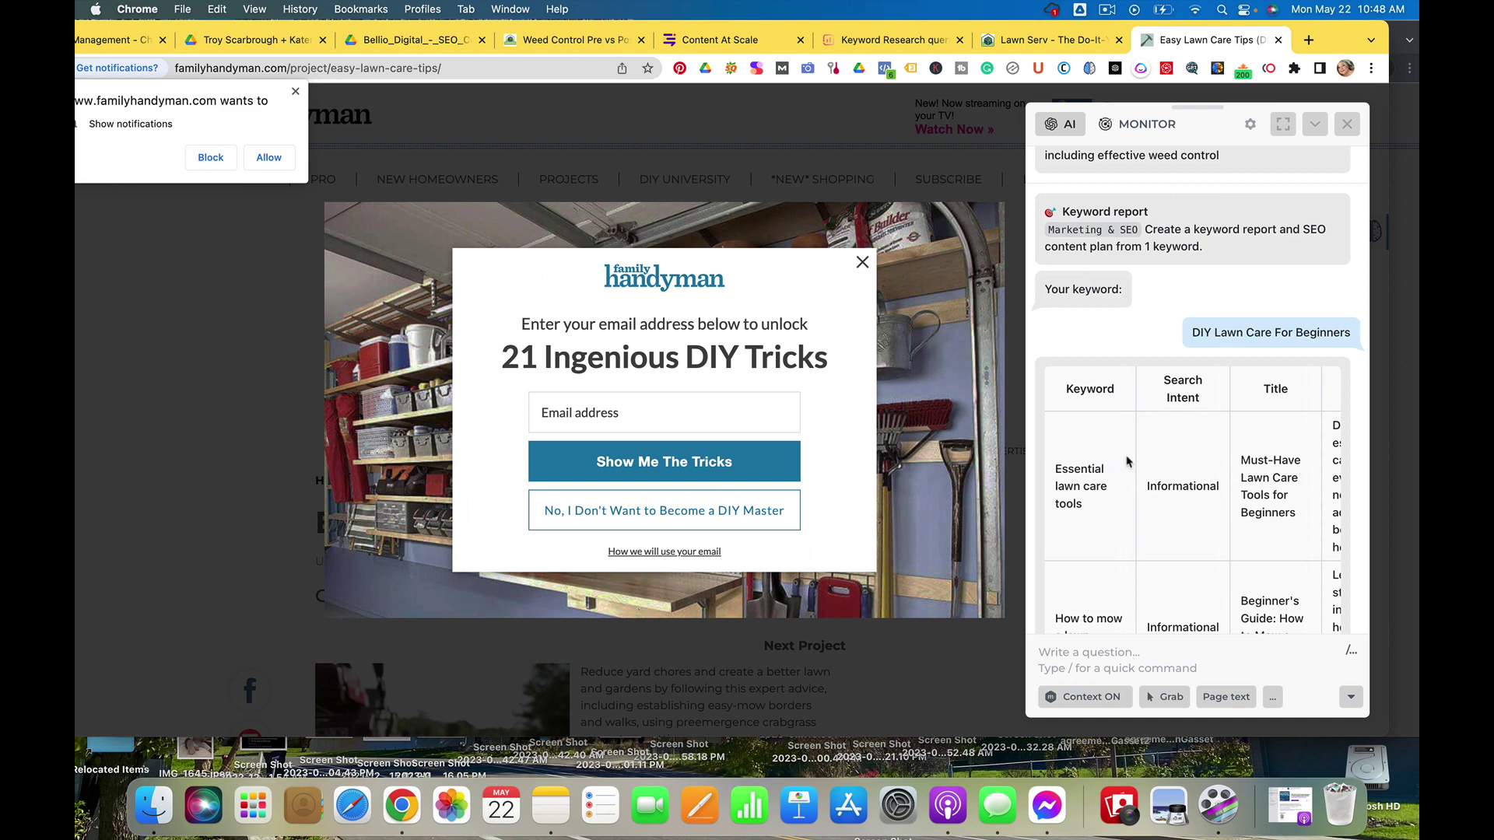
pyautogui.hscroll(5, 1167, 471)
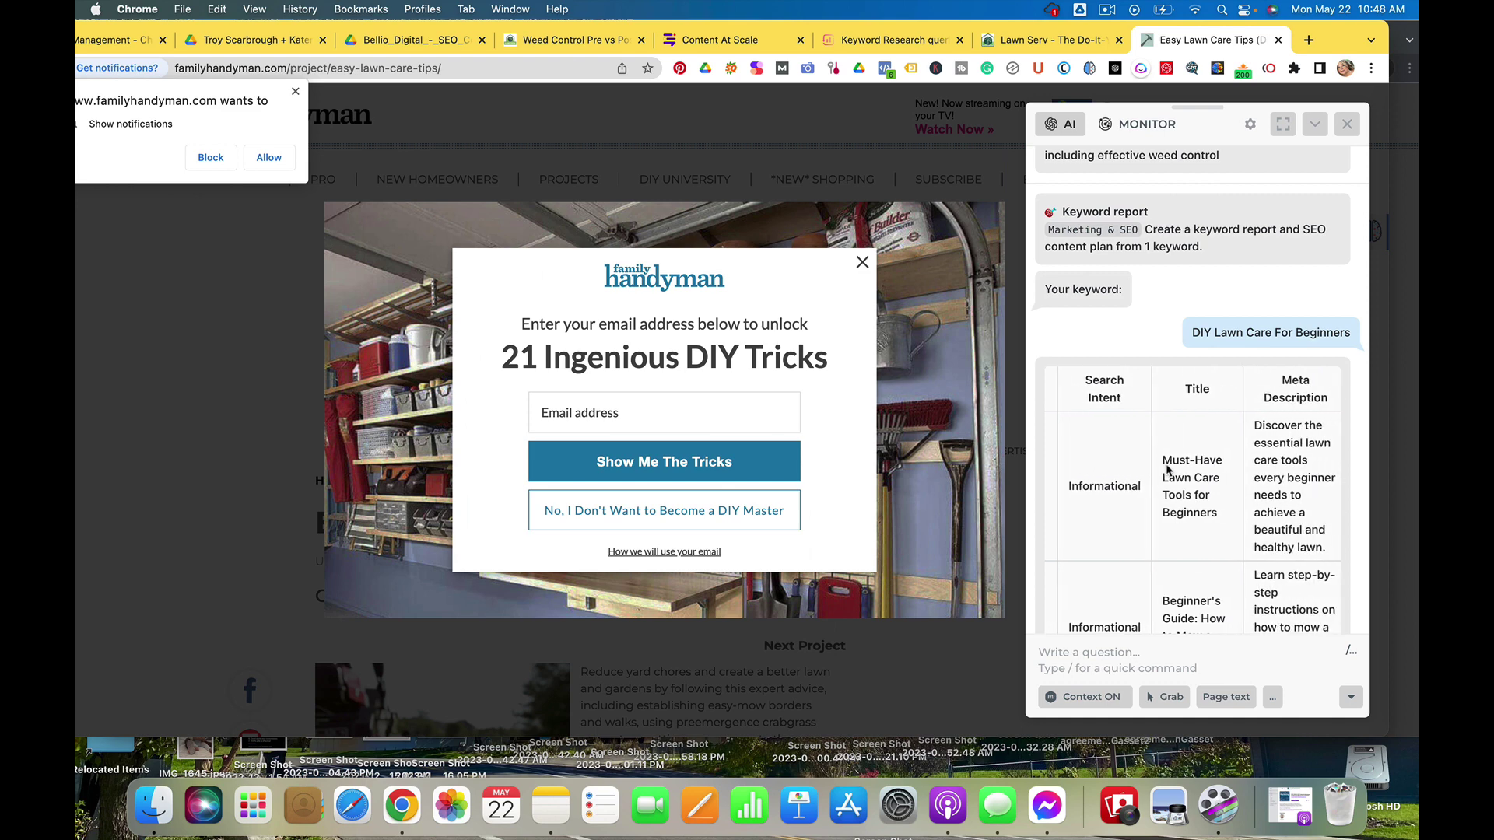
pyautogui.hscroll(1, 1167, 467)
pyautogui.hscroll(-5, 1167, 467)
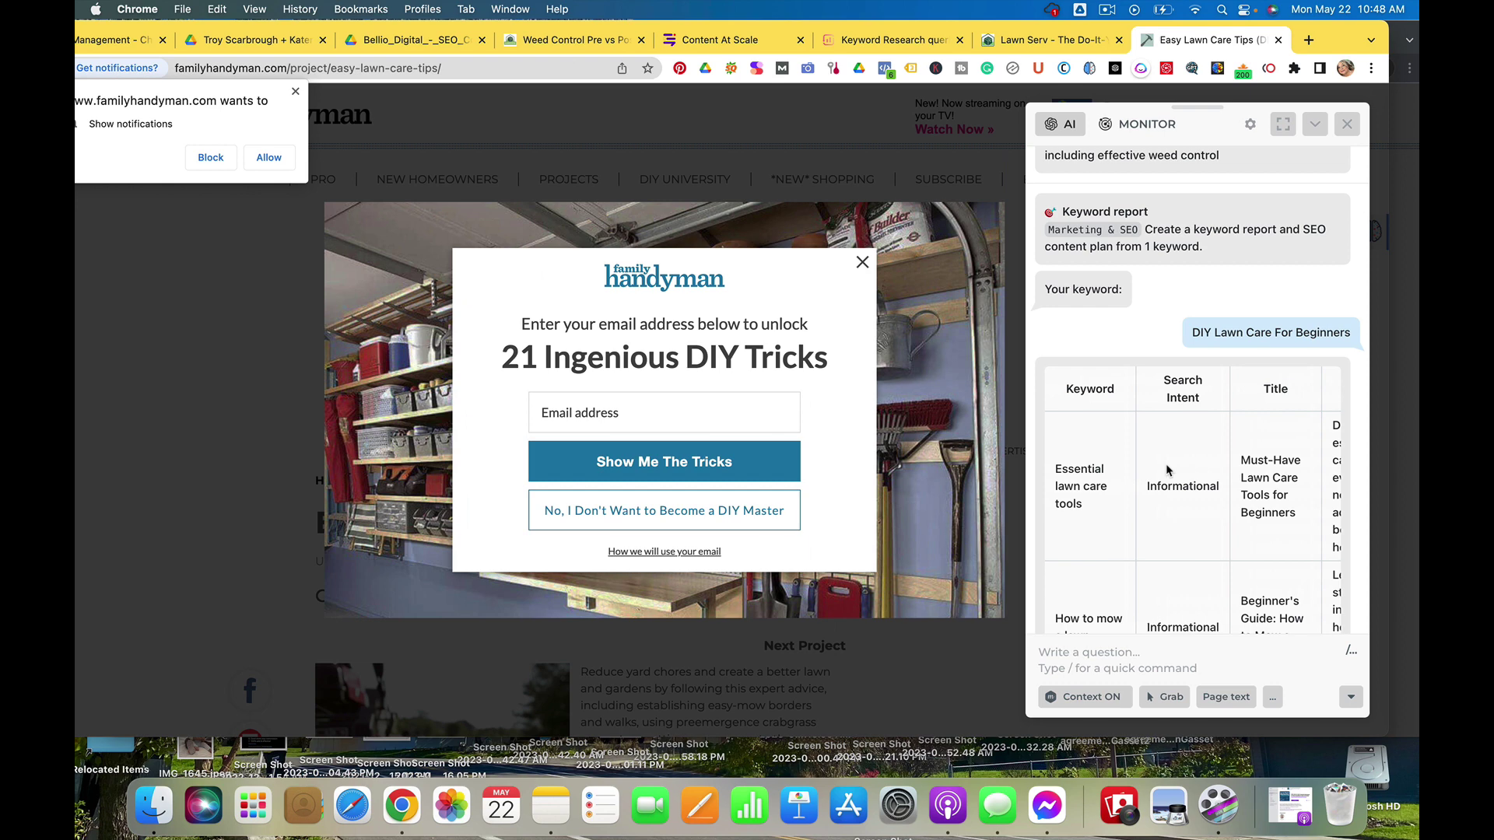
# Read through the report's suggested keywords and their titles, from the first row down to the last
pyautogui.scroll(-7, 1167, 470)
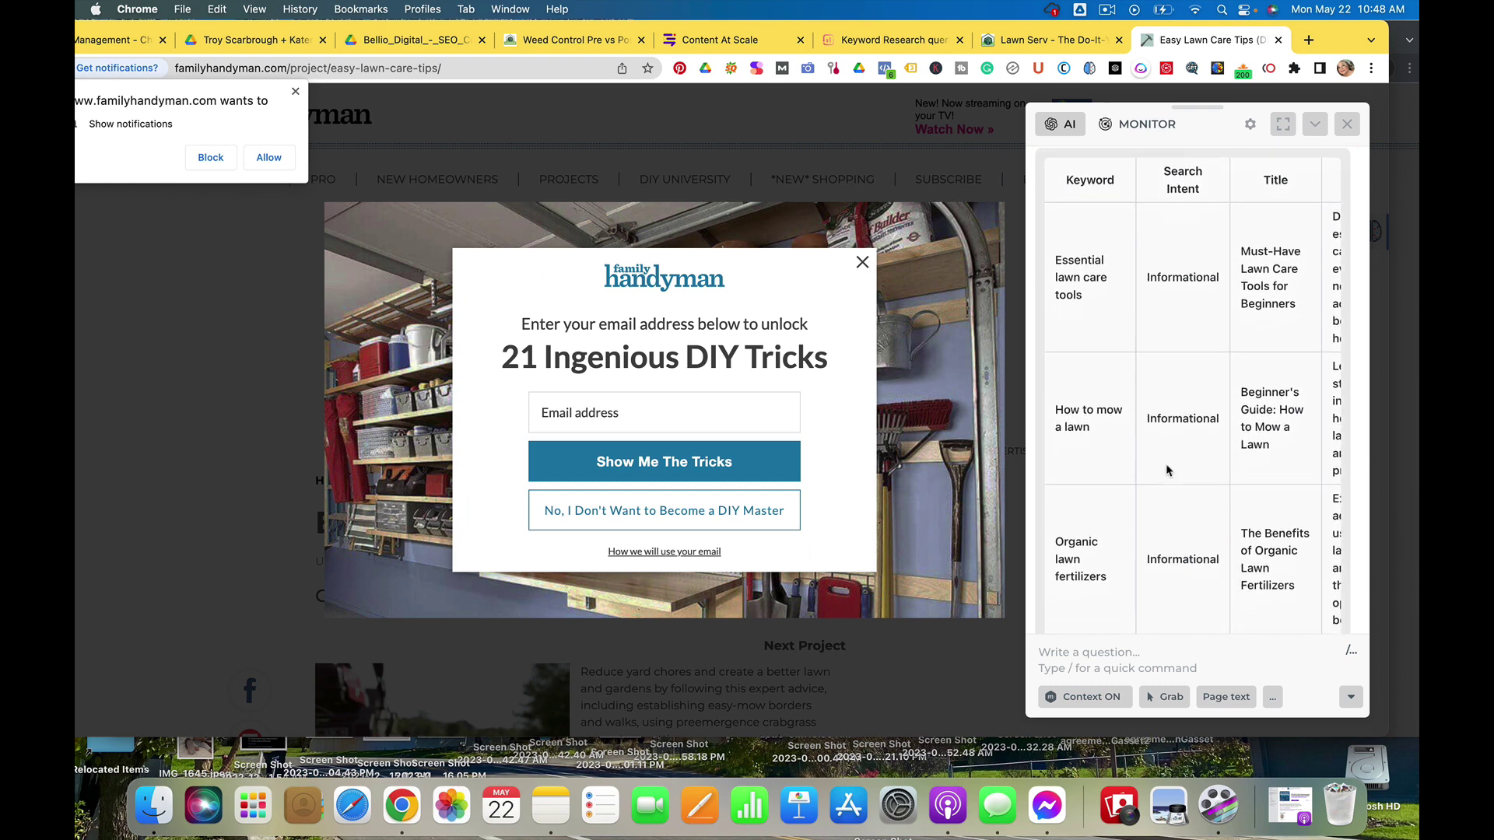
pyautogui.scroll(-9, 1168, 470)
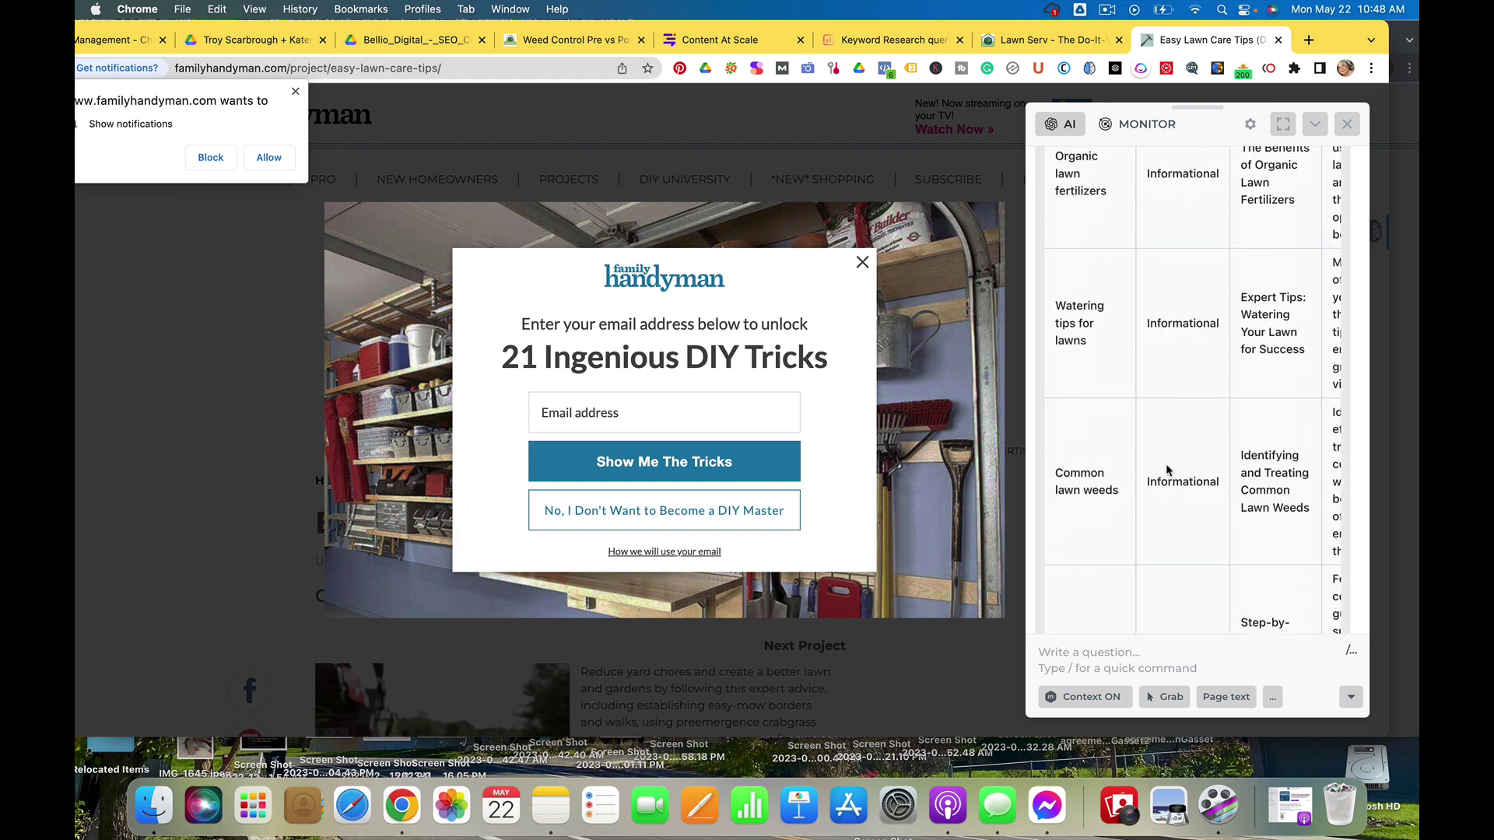
pyautogui.scroll(-7, 1167, 470)
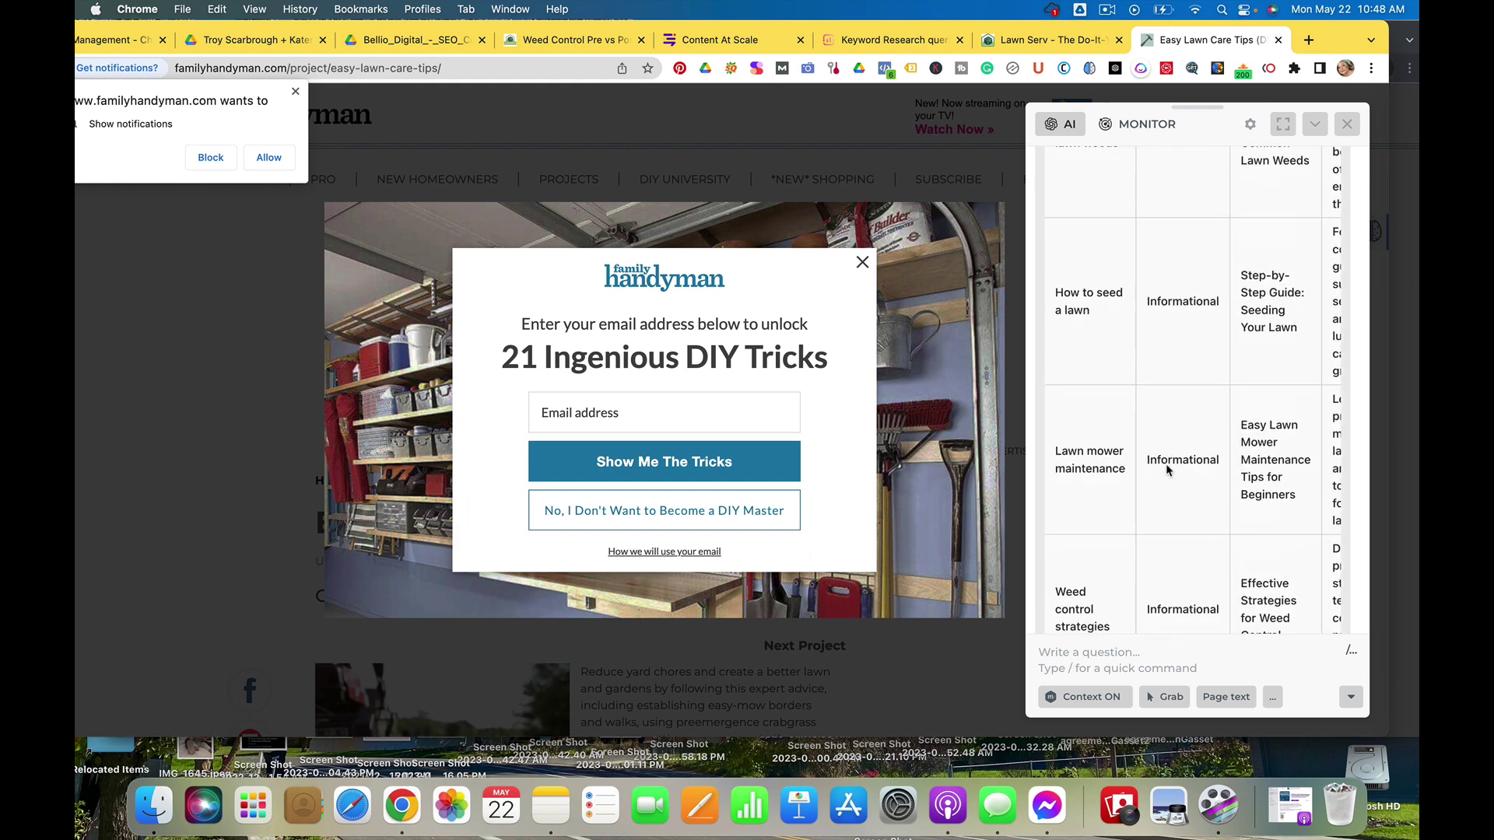
pyautogui.scroll(-8, 1167, 470)
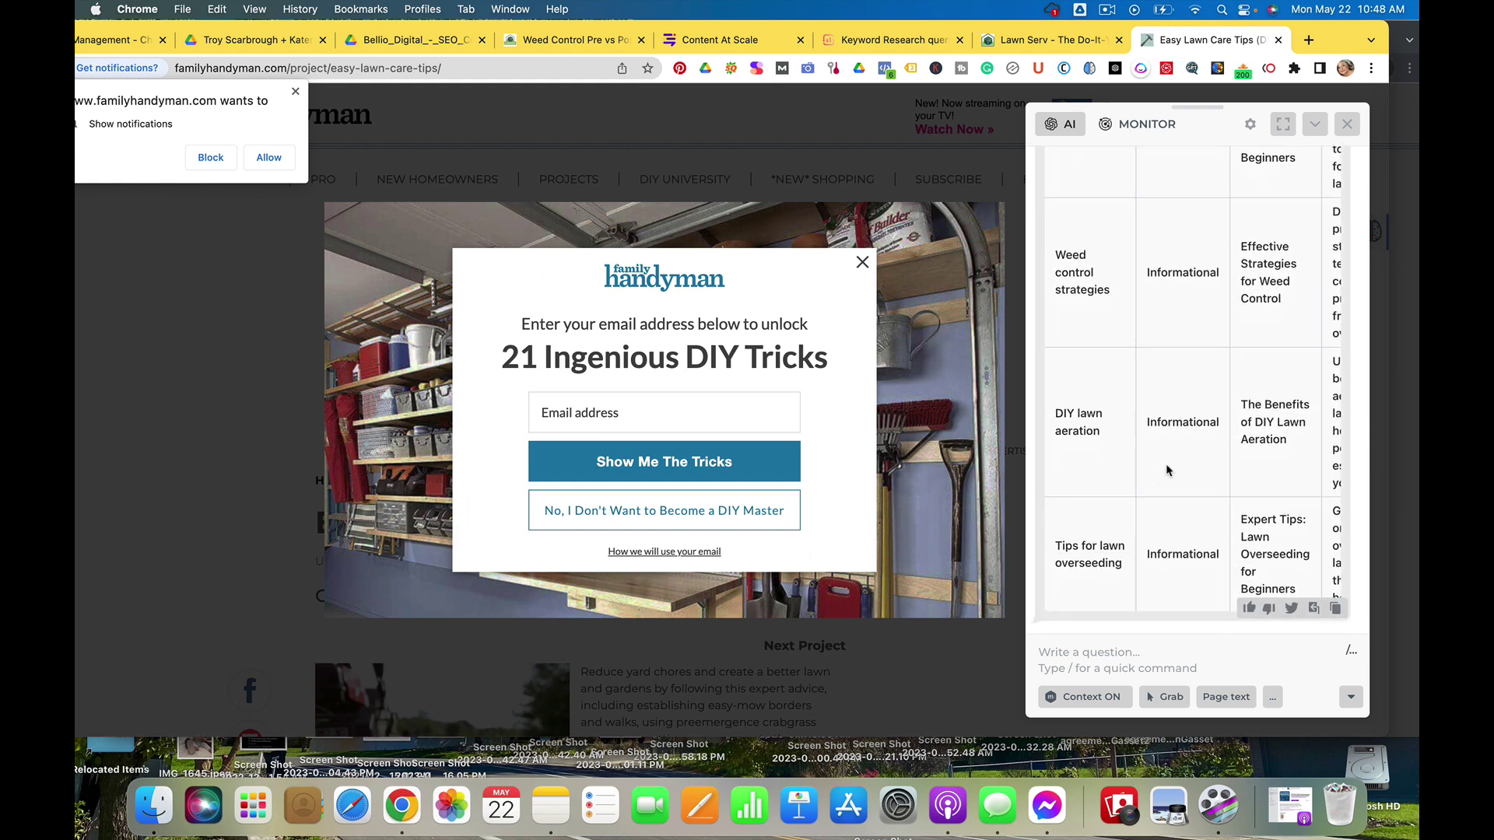
pyautogui.scroll(20, 1167, 470)
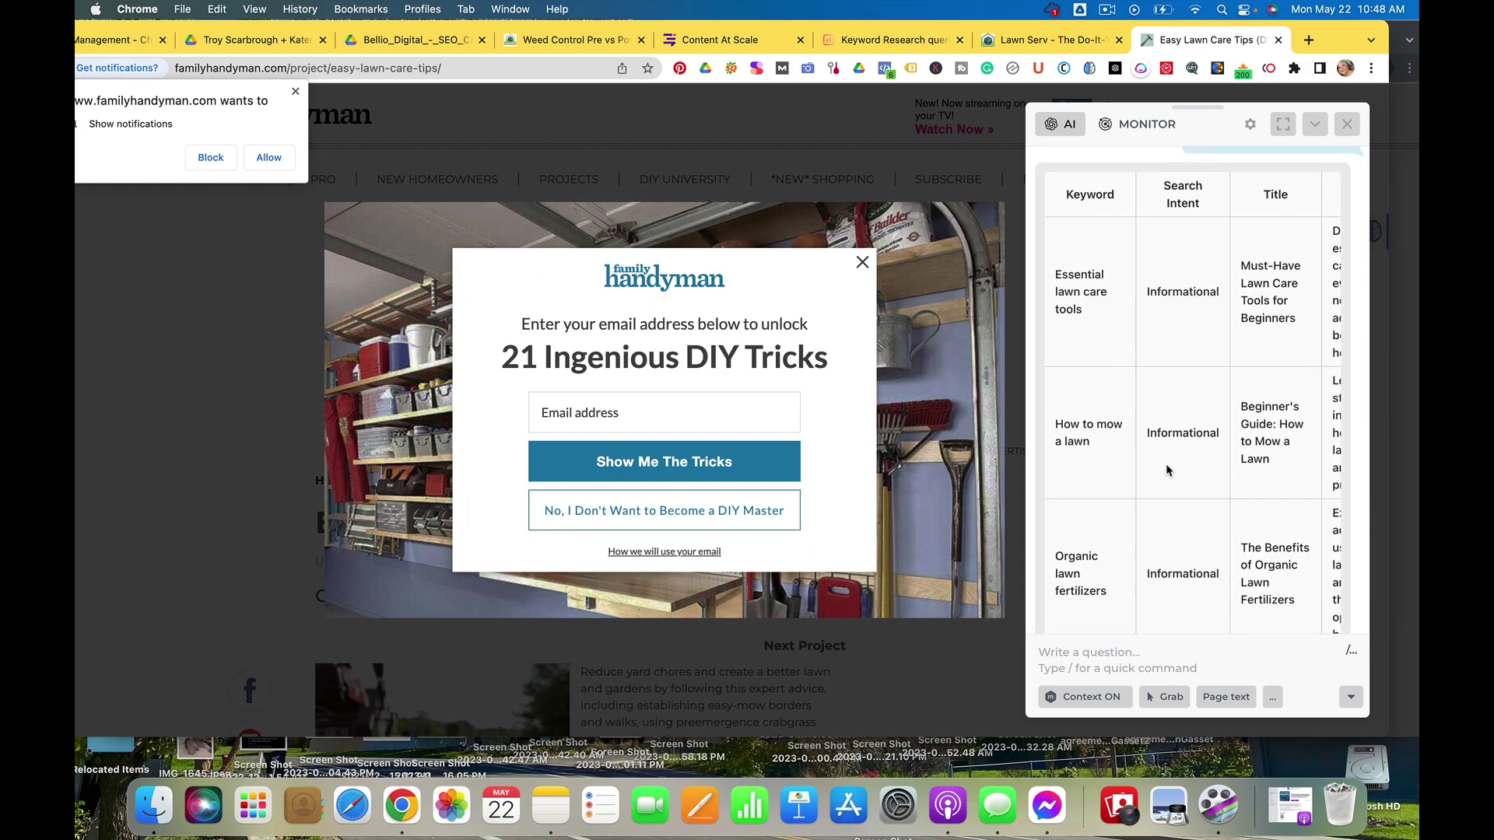
pyautogui.scroll(15, 1167, 470)
pyautogui.scroll(-16, 1168, 470)
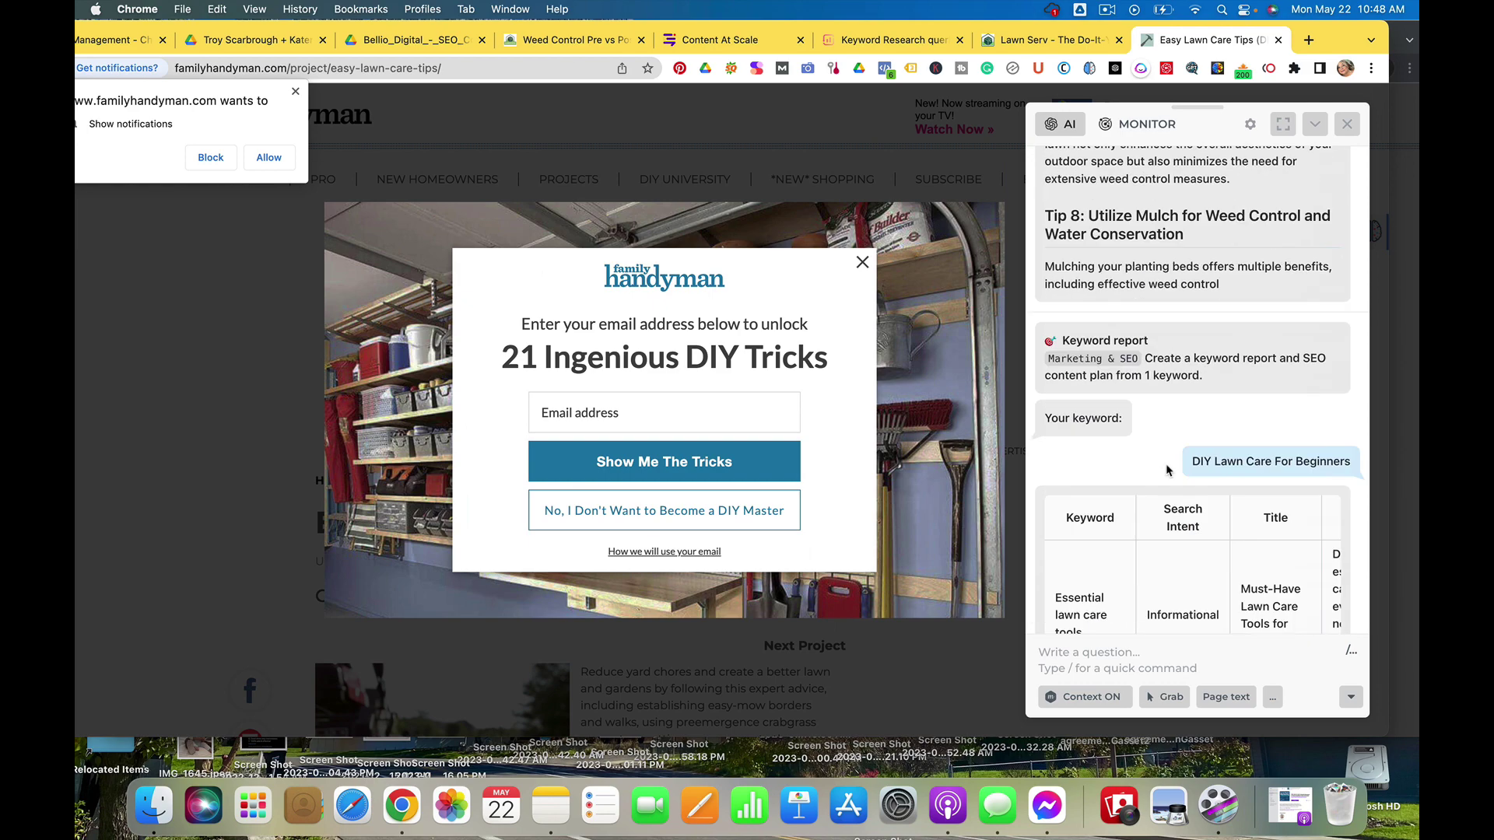
pyautogui.scroll(-1, 1167, 470)
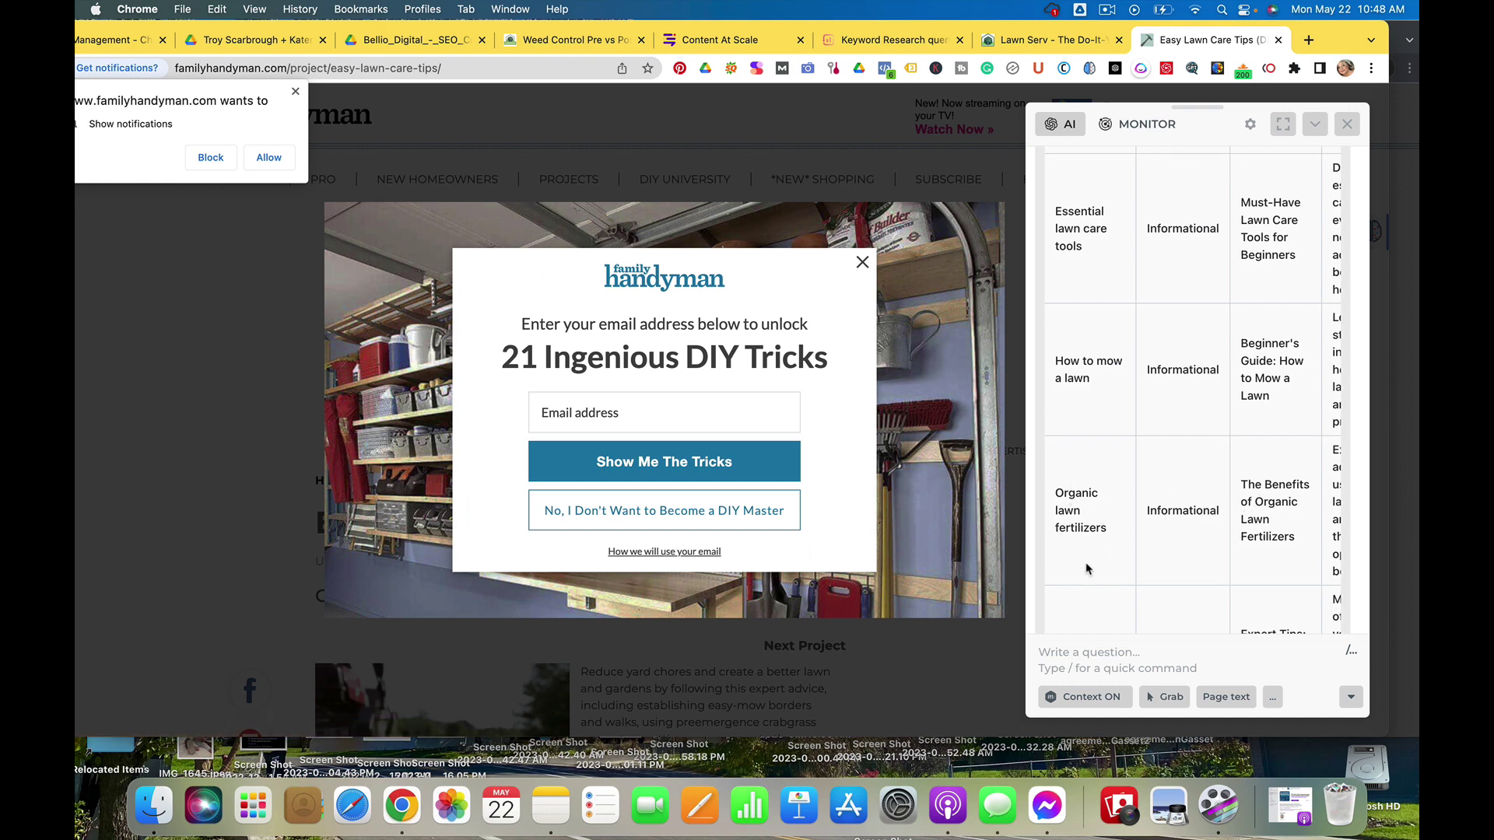
pyautogui.scroll(-1, 1088, 566)
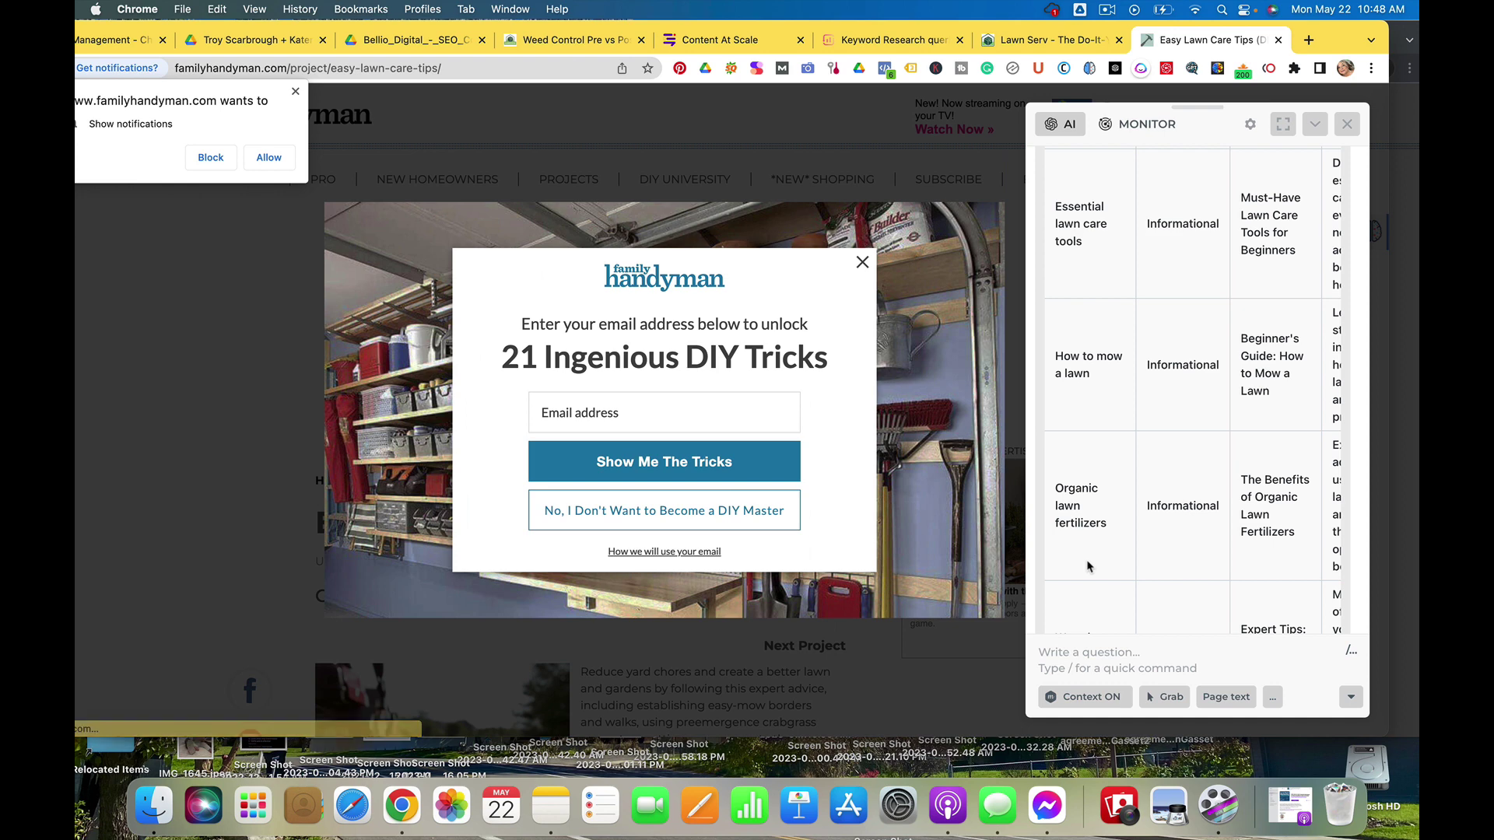
pyautogui.scroll(-10, 1087, 566)
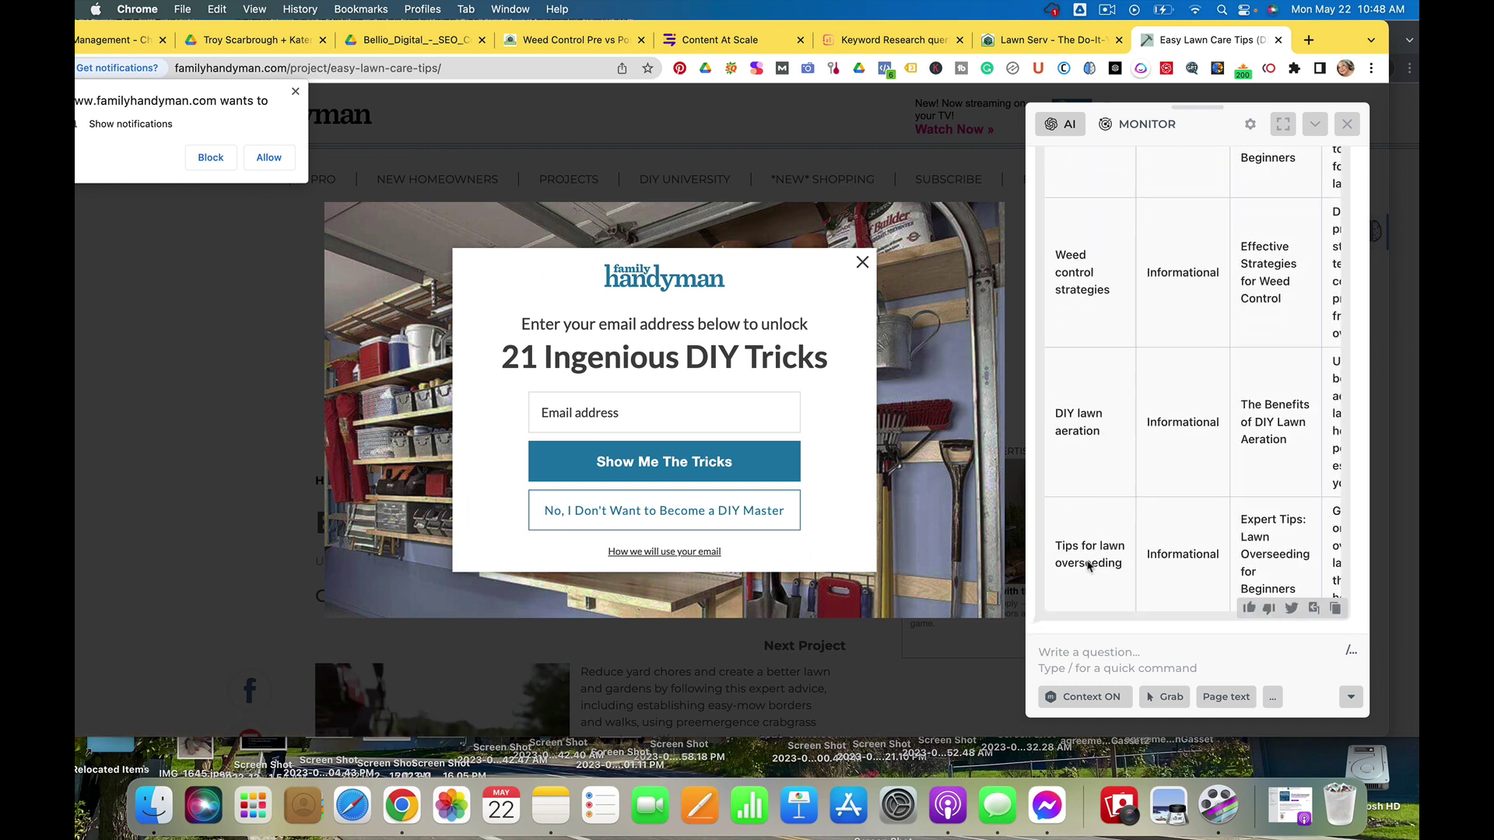
# Dismiss the email sign-up pop-up on the Easy Lawn Care Tips page and block the site's notifications
pyautogui.click(1082, 665)
pyautogui.write('/')
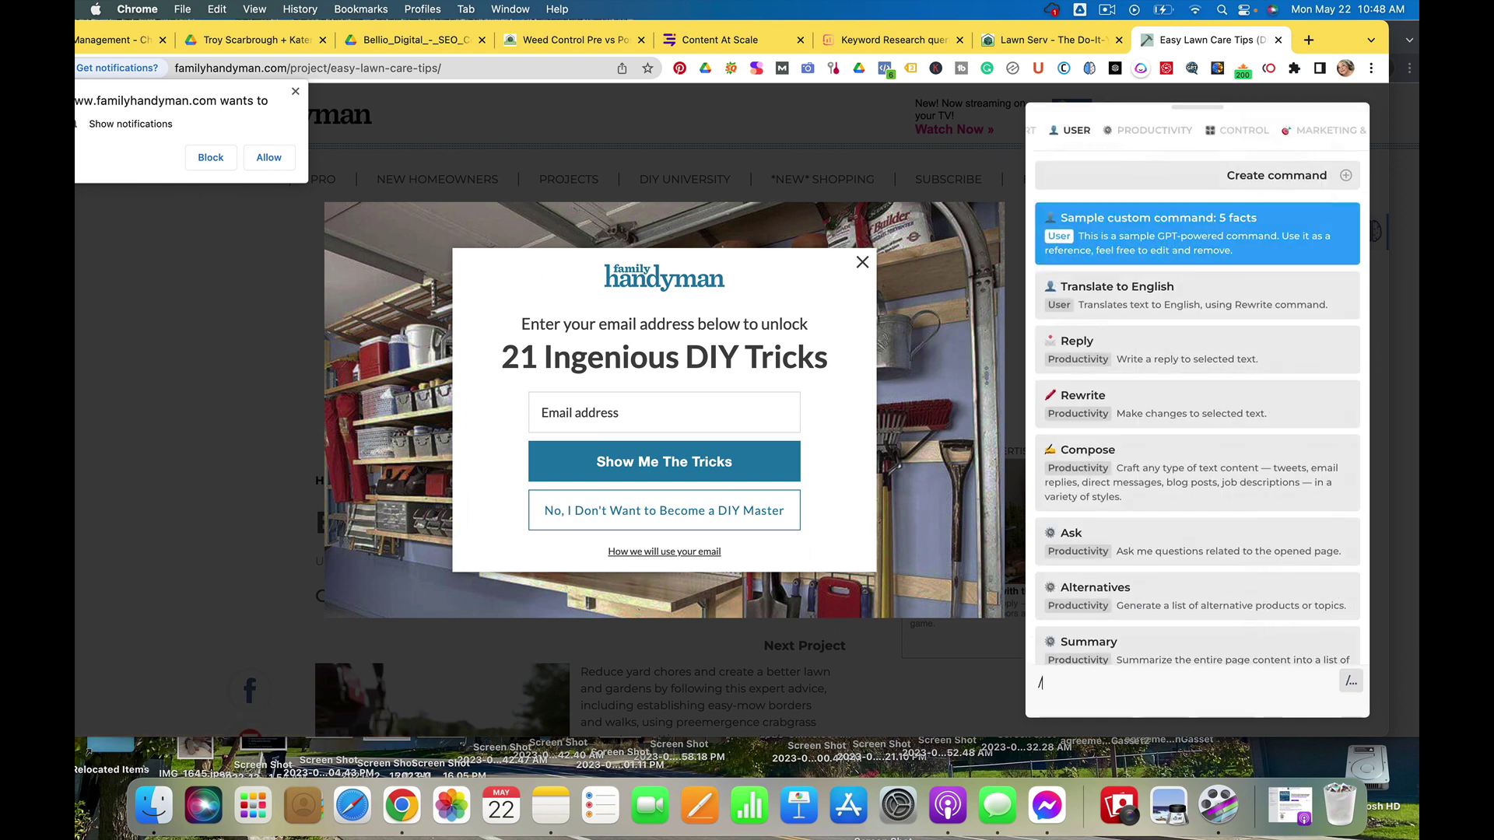
pyautogui.click(862, 265)
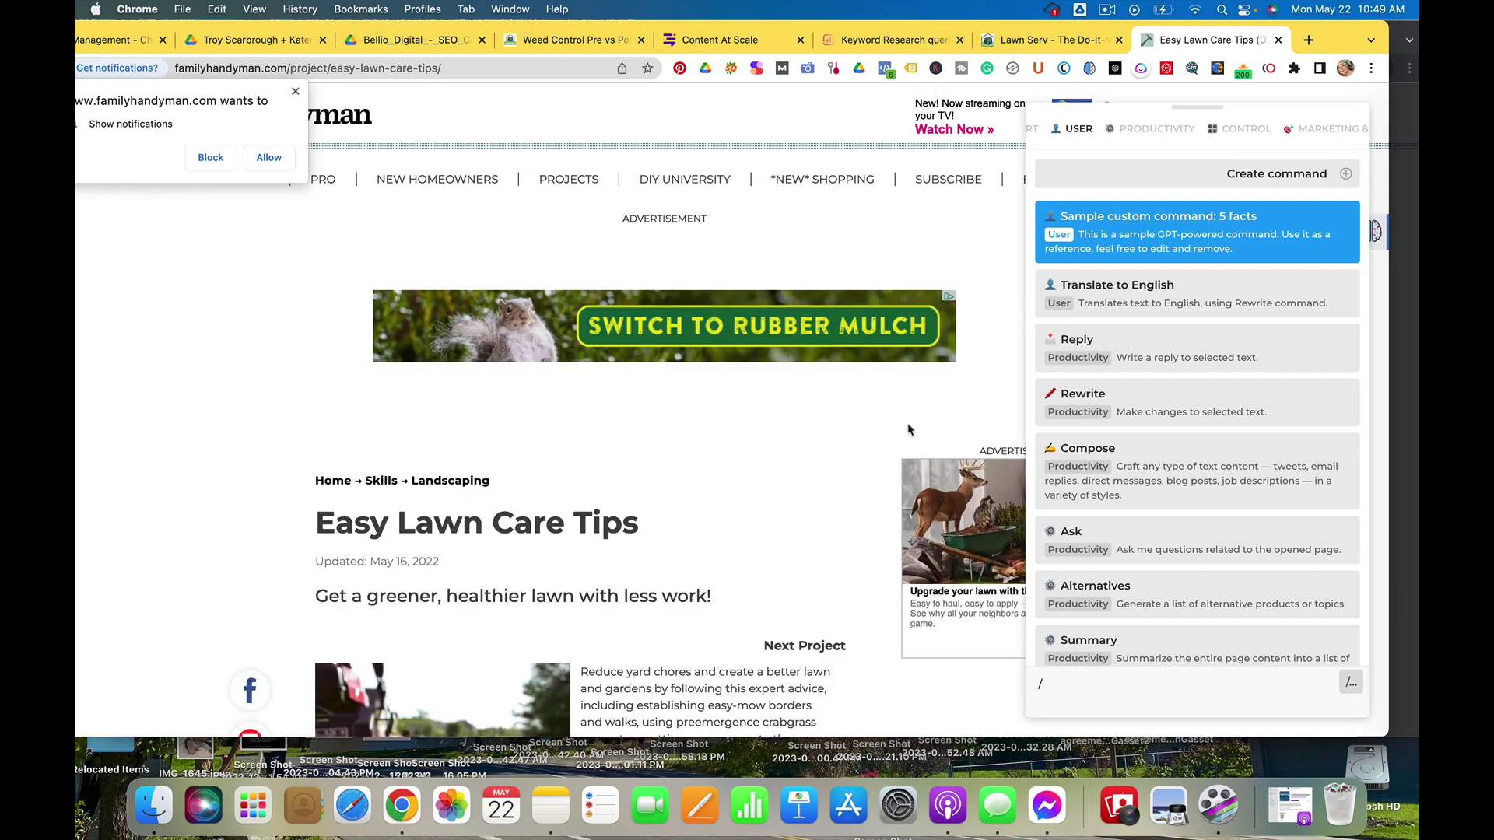
pyautogui.press('Return')
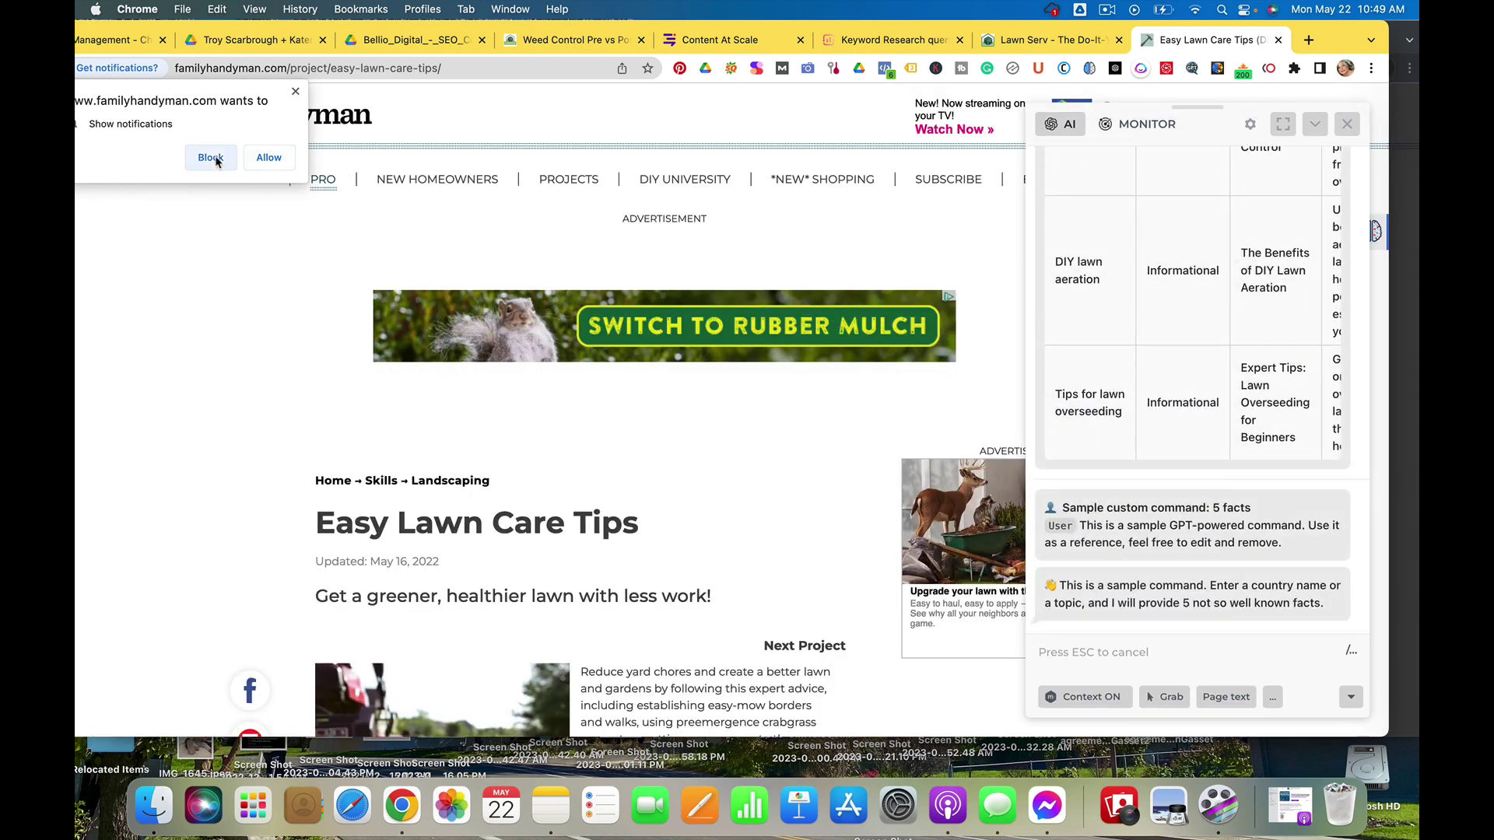
pyautogui.click(209, 157)
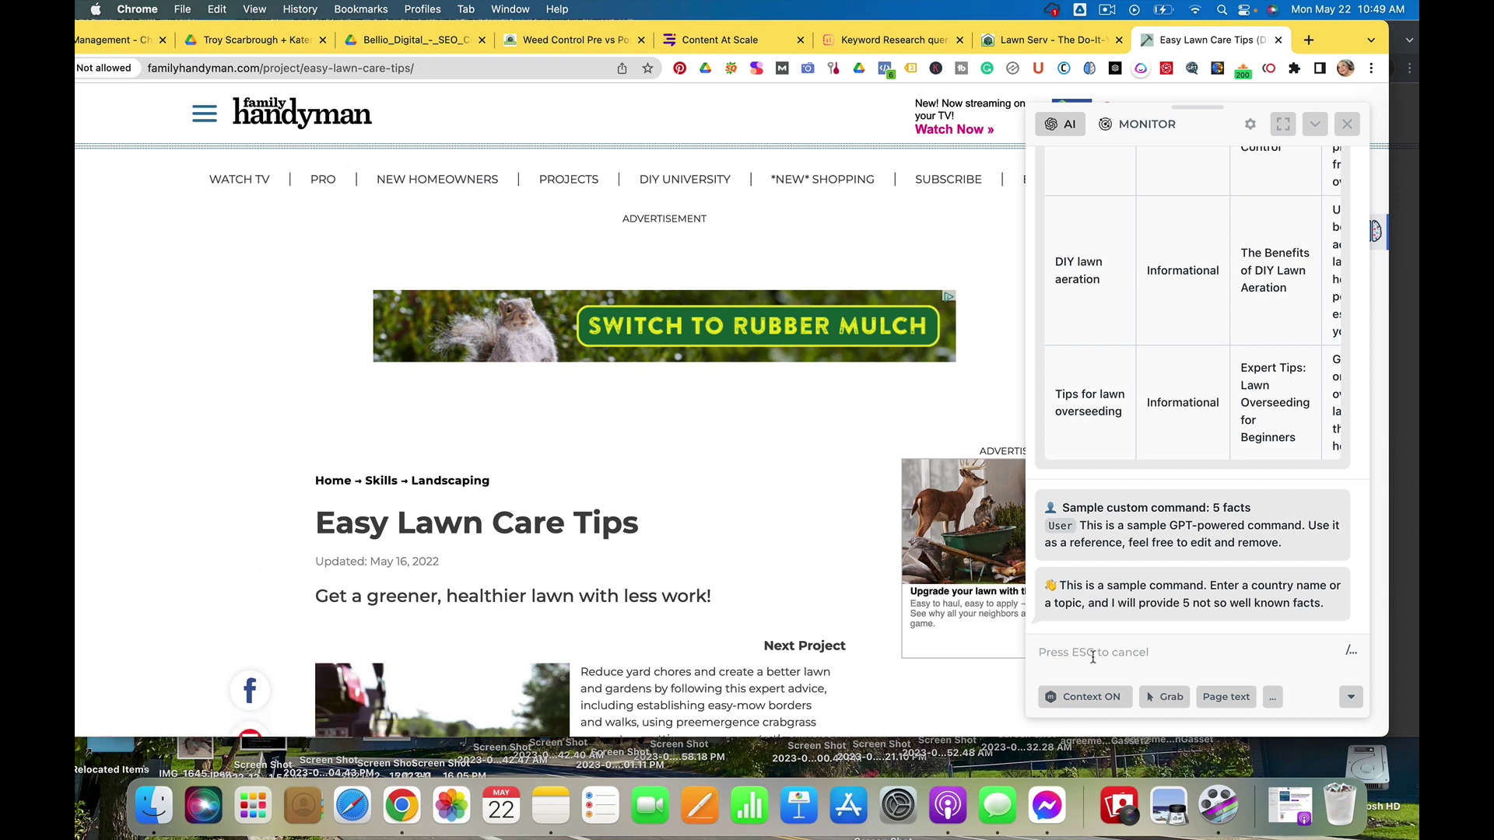
# Run the assistant's "Extract and research SEO keywords" command from Marketing & SEO on the opened competitor page
pyautogui.write('/')
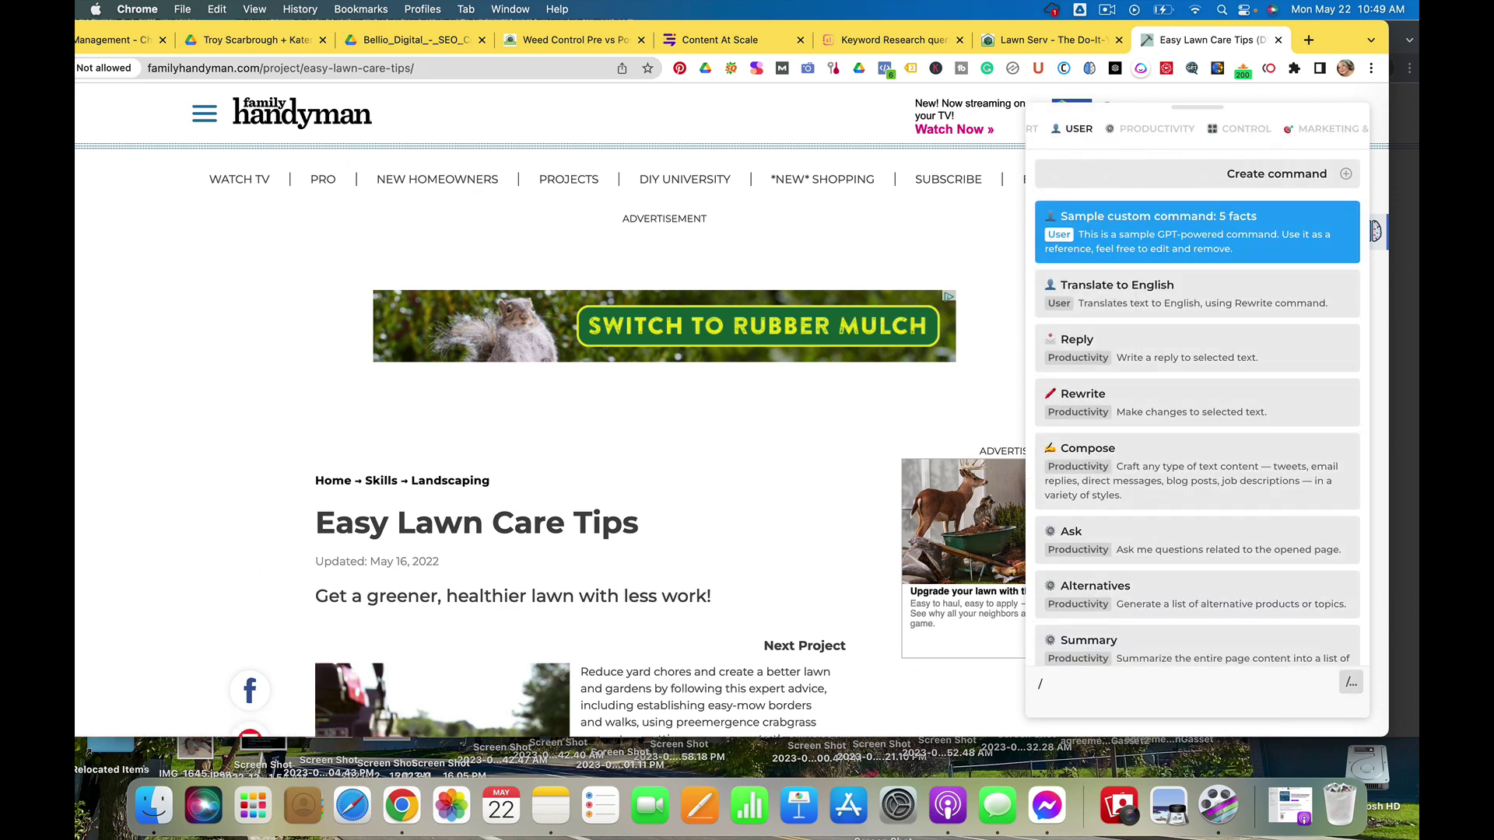
pyautogui.scroll(-5, 1138, 620)
pyautogui.scroll(-15, 1138, 620)
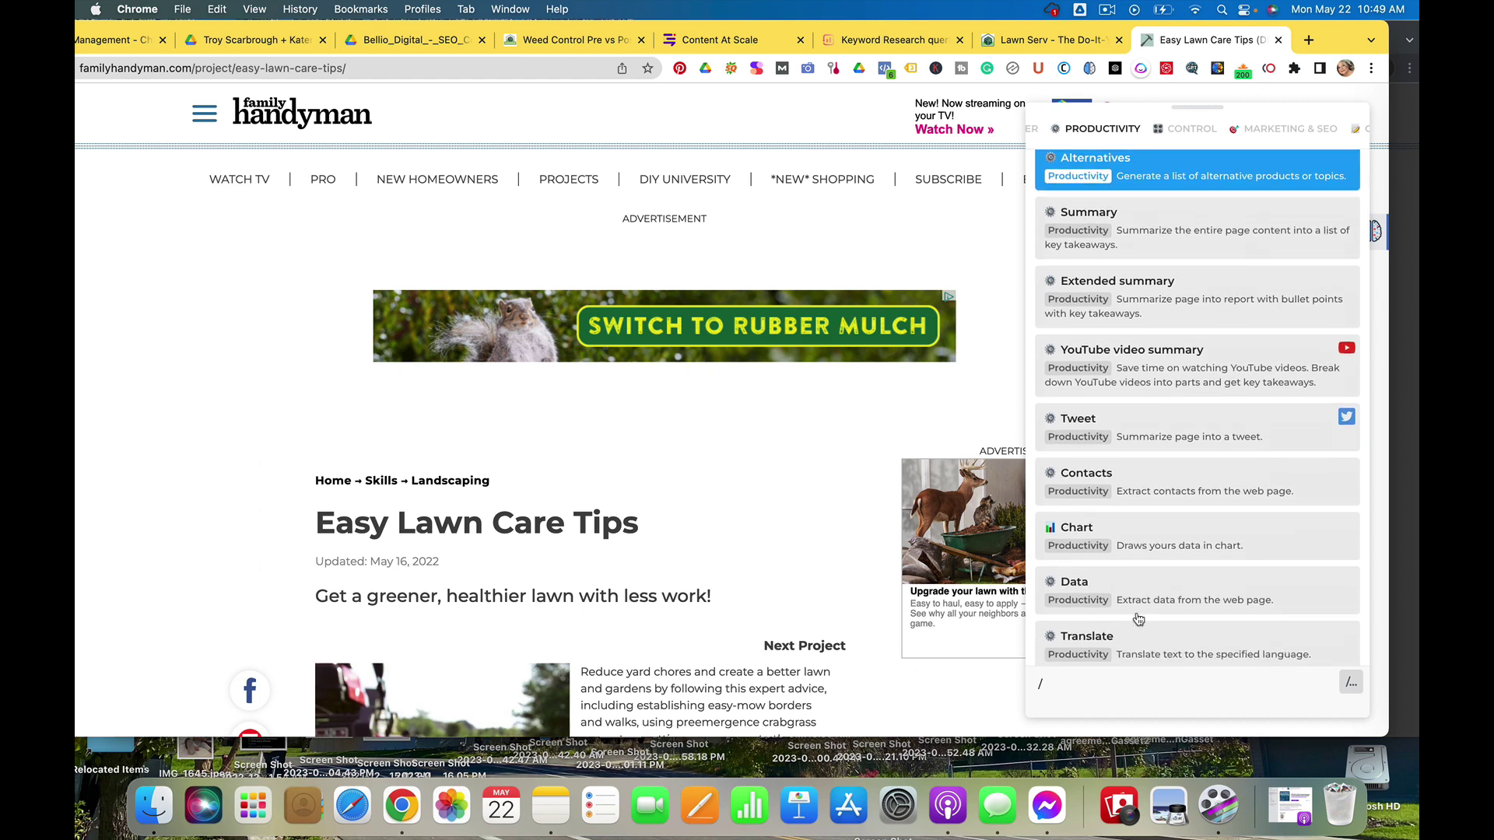
pyautogui.scroll(-1, 1138, 620)
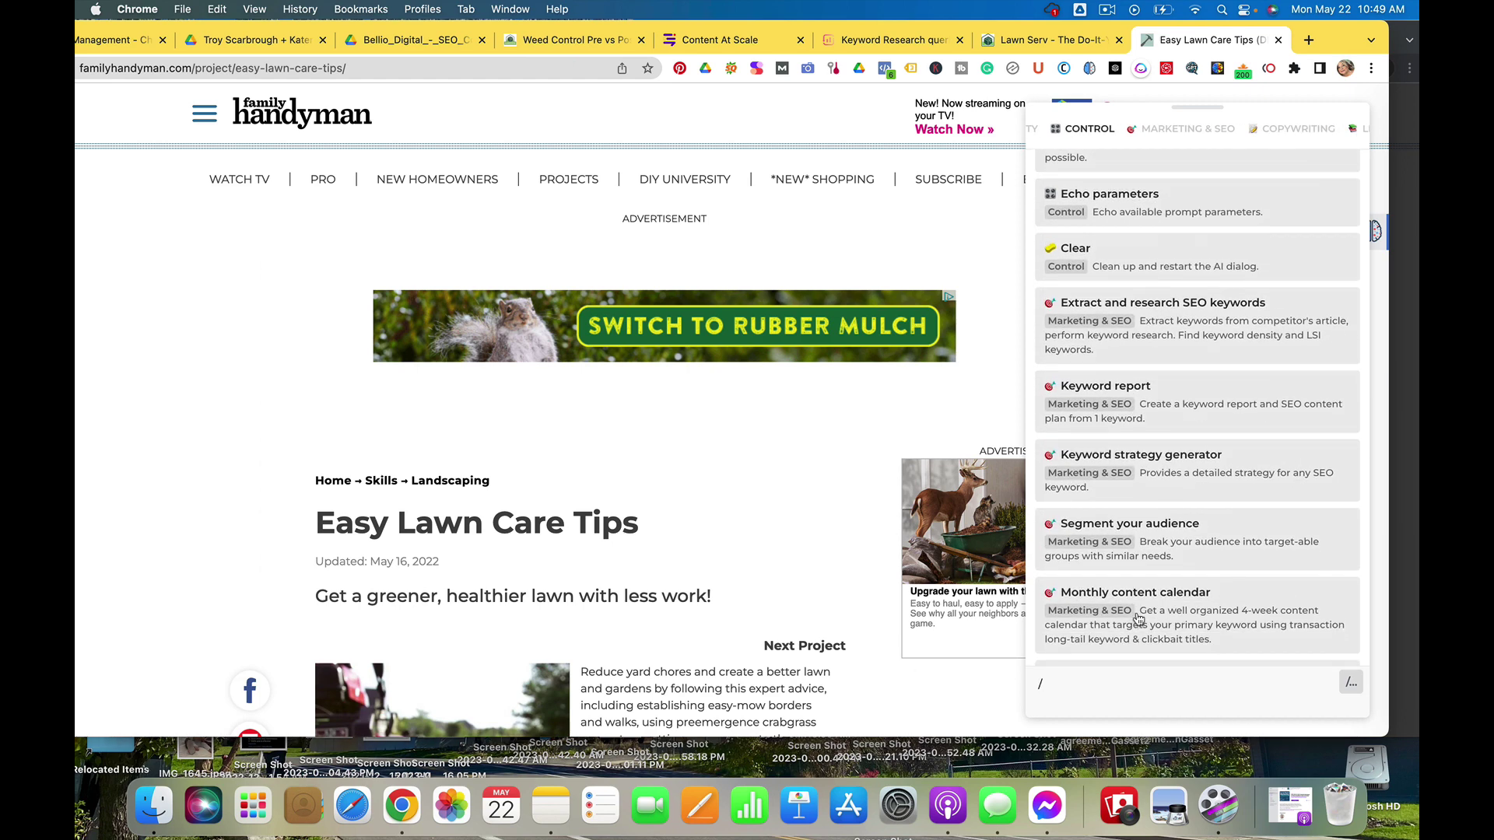
pyautogui.click(1154, 333)
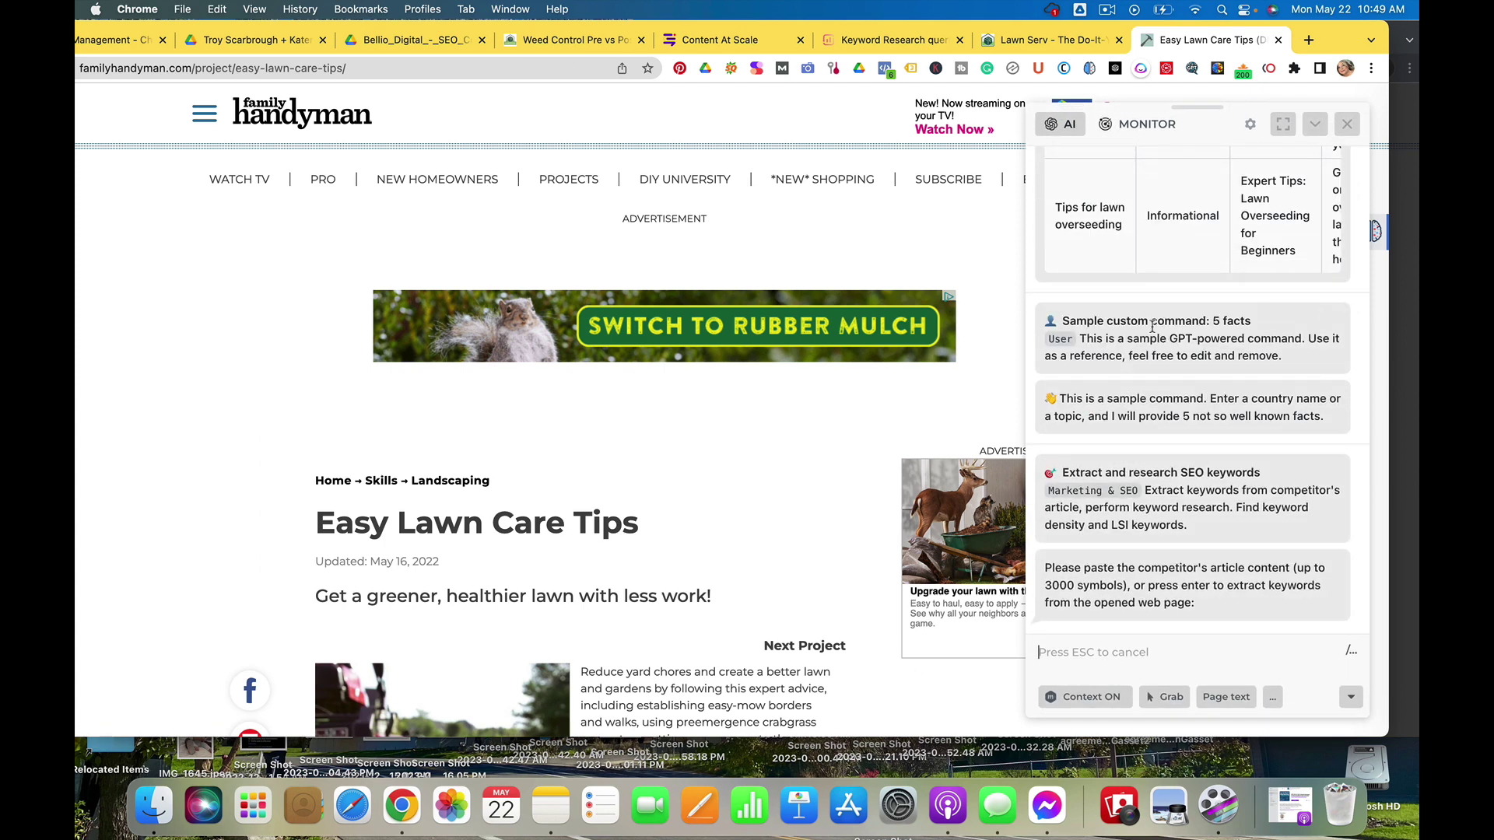
pyautogui.press('Return')
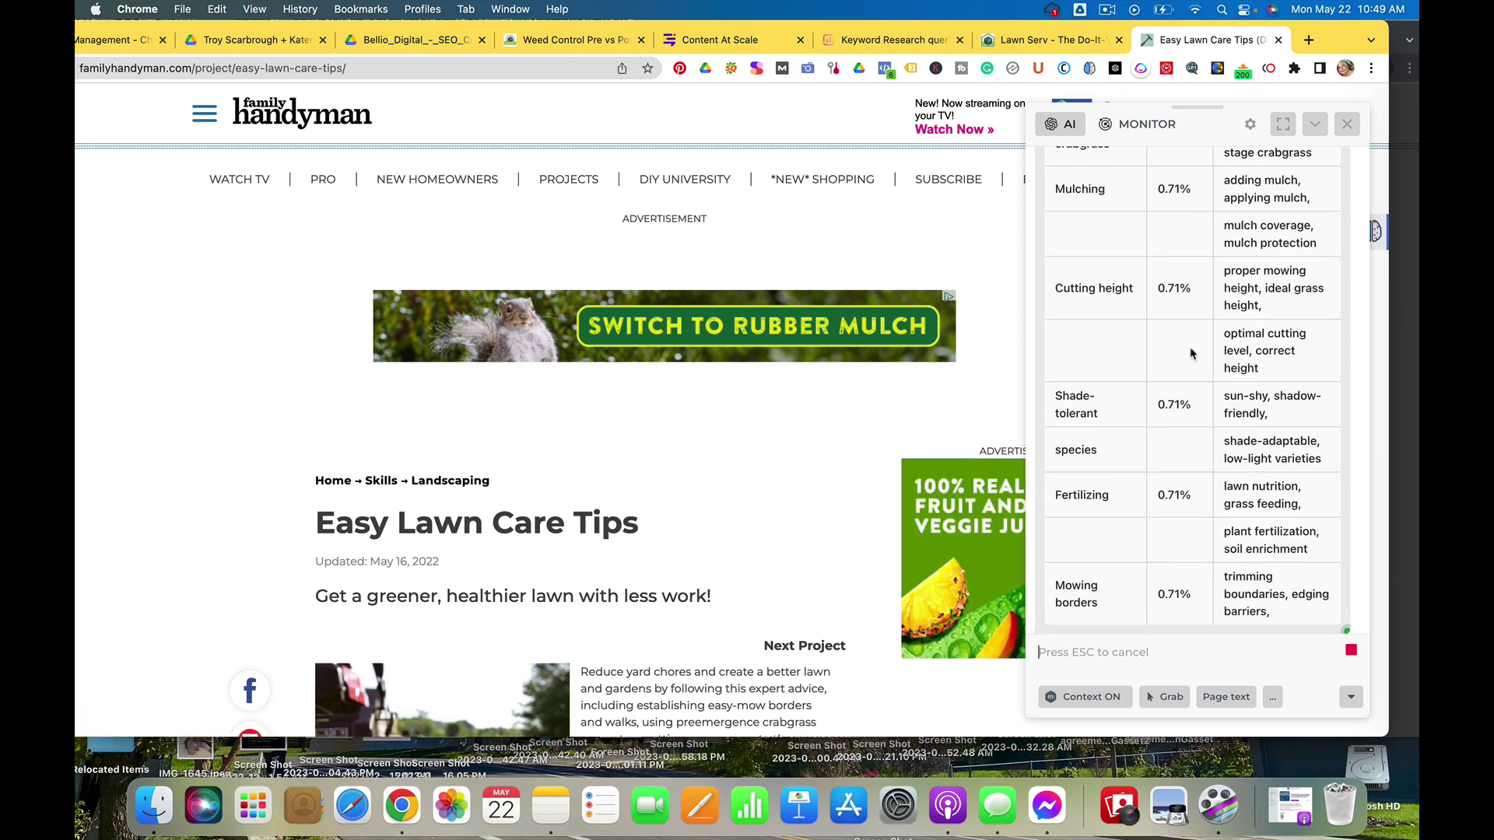
# Examine the extracted keyword table, checking each keyword's density percentage, its LSI keywords and the closing note
pyautogui.scroll(10, 1191, 354)
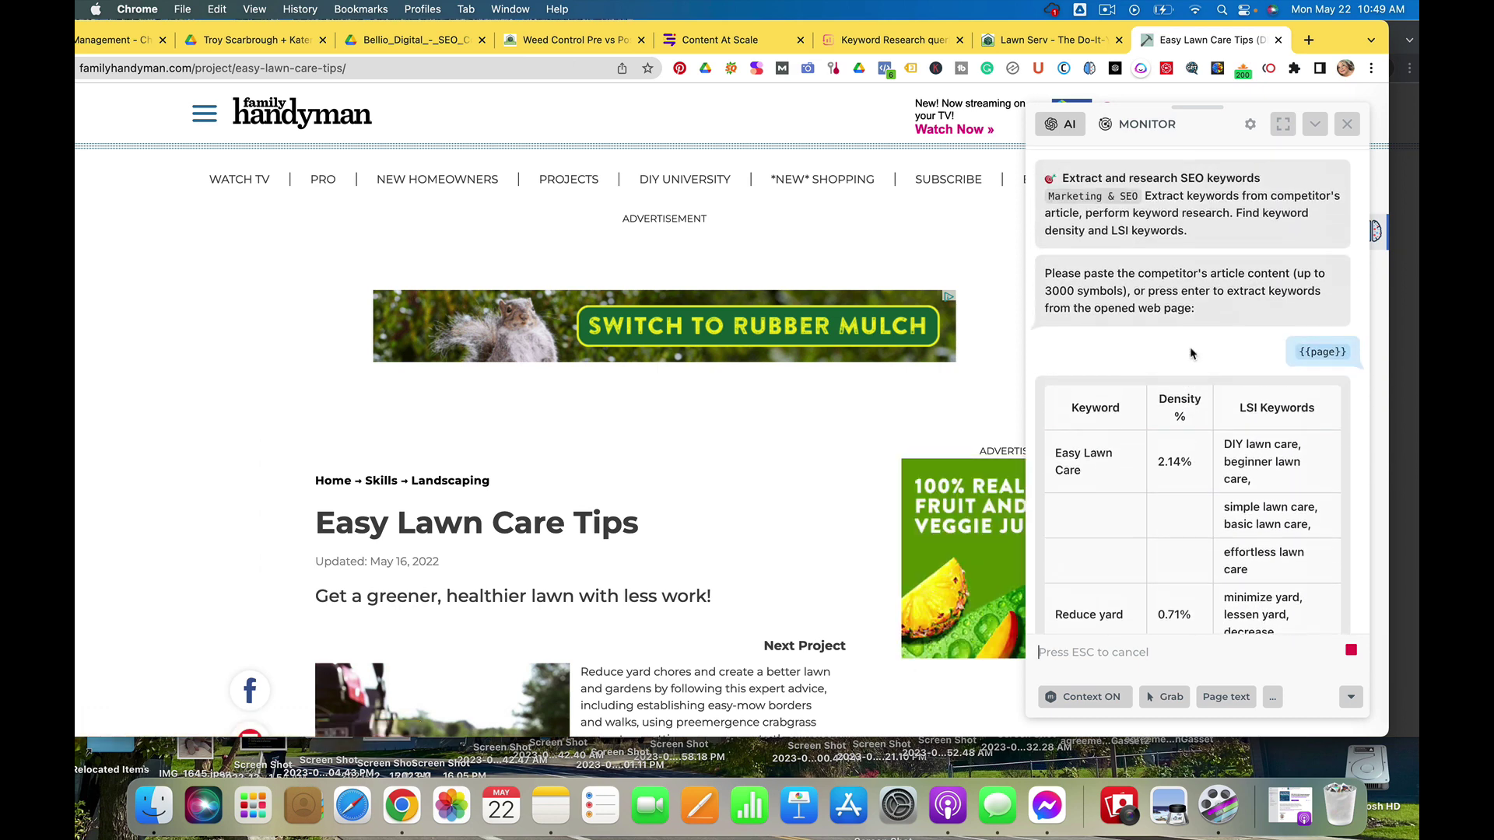
pyautogui.scroll(-3, 1191, 354)
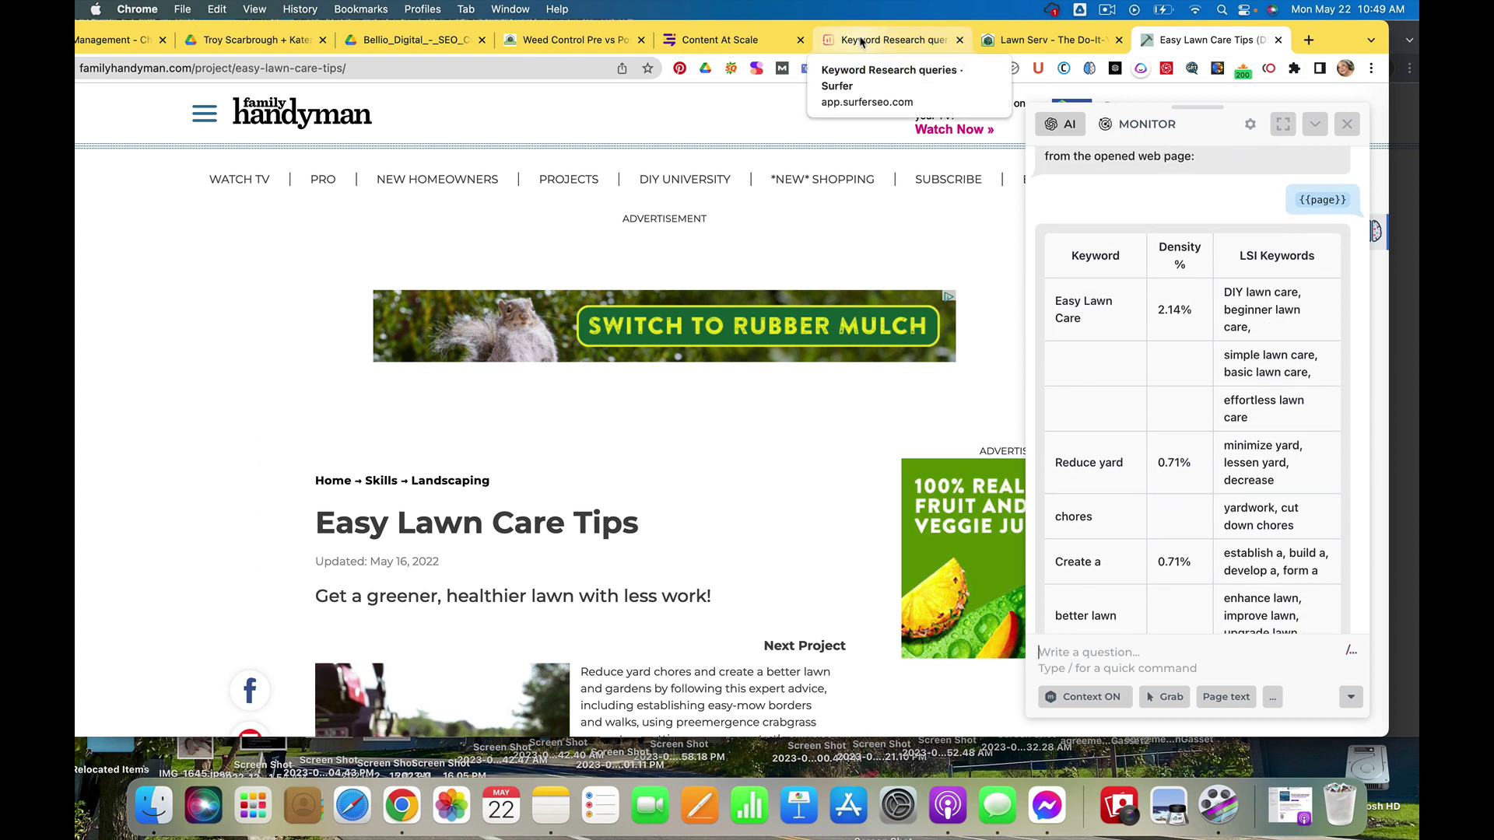
pyautogui.scroll(-2, 1194, 493)
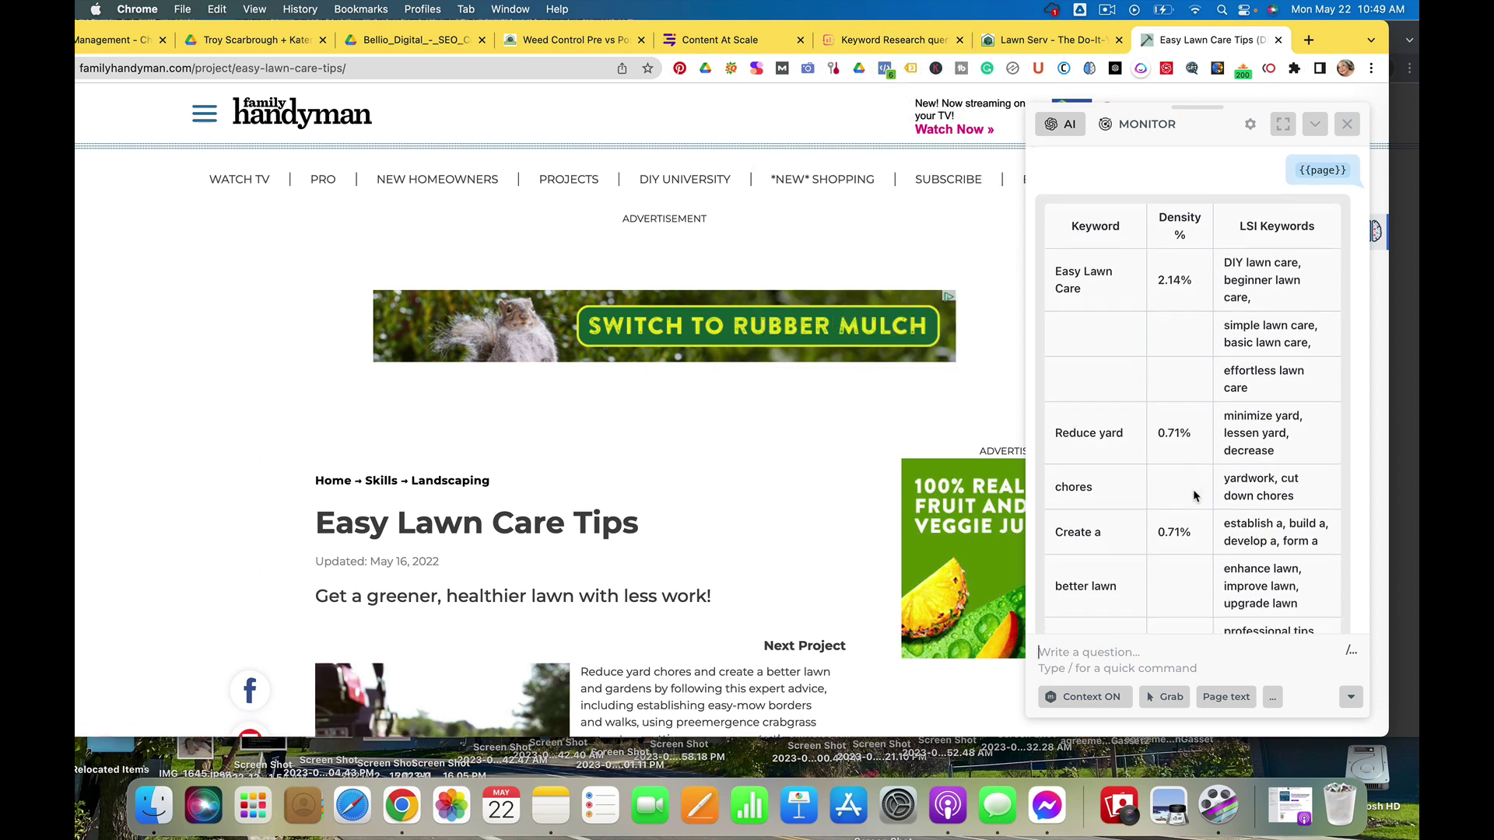
pyautogui.scroll(-1, 1195, 495)
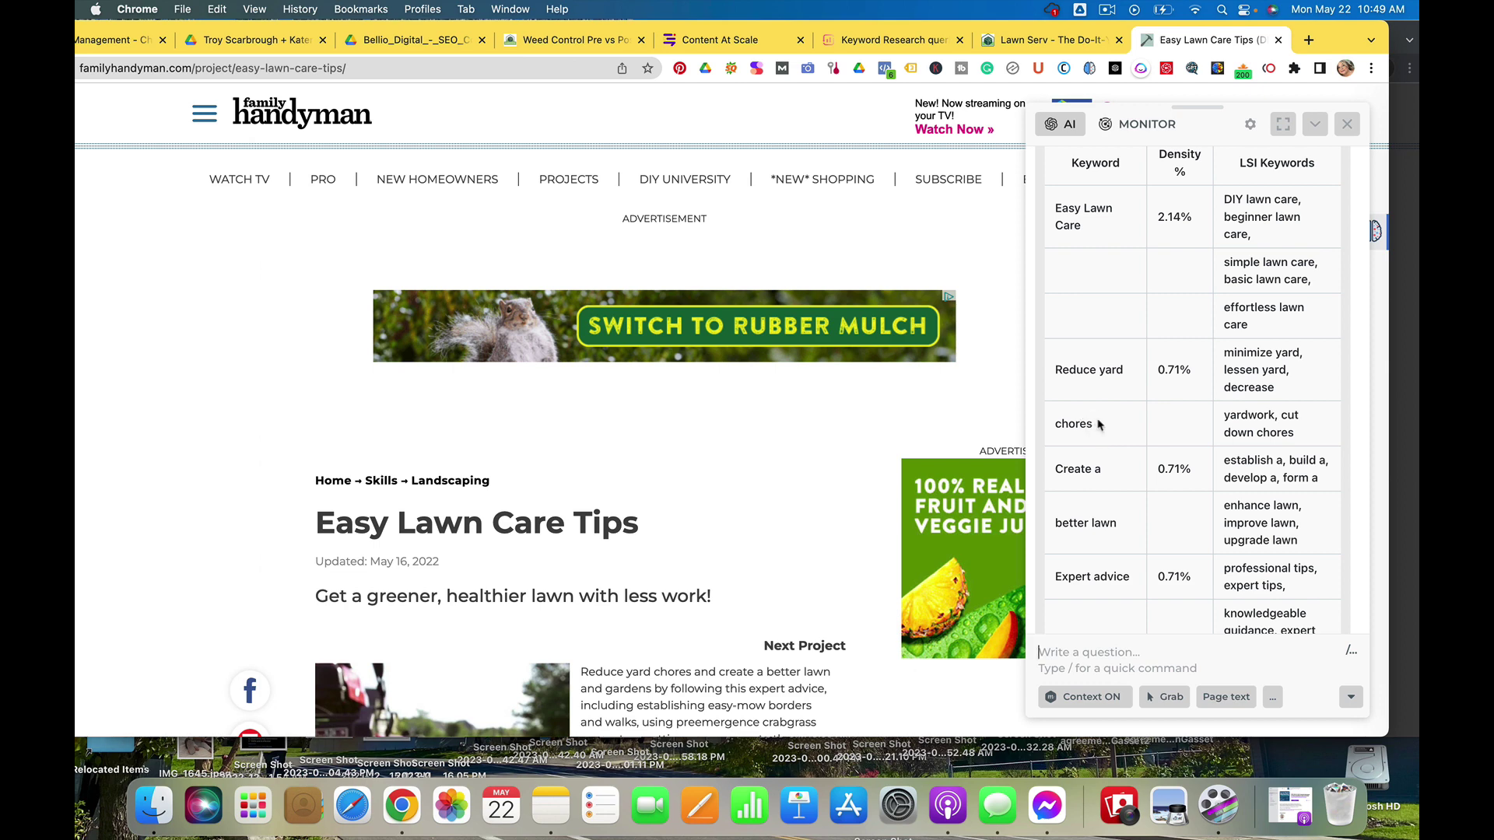
pyautogui.scroll(-2, 1099, 424)
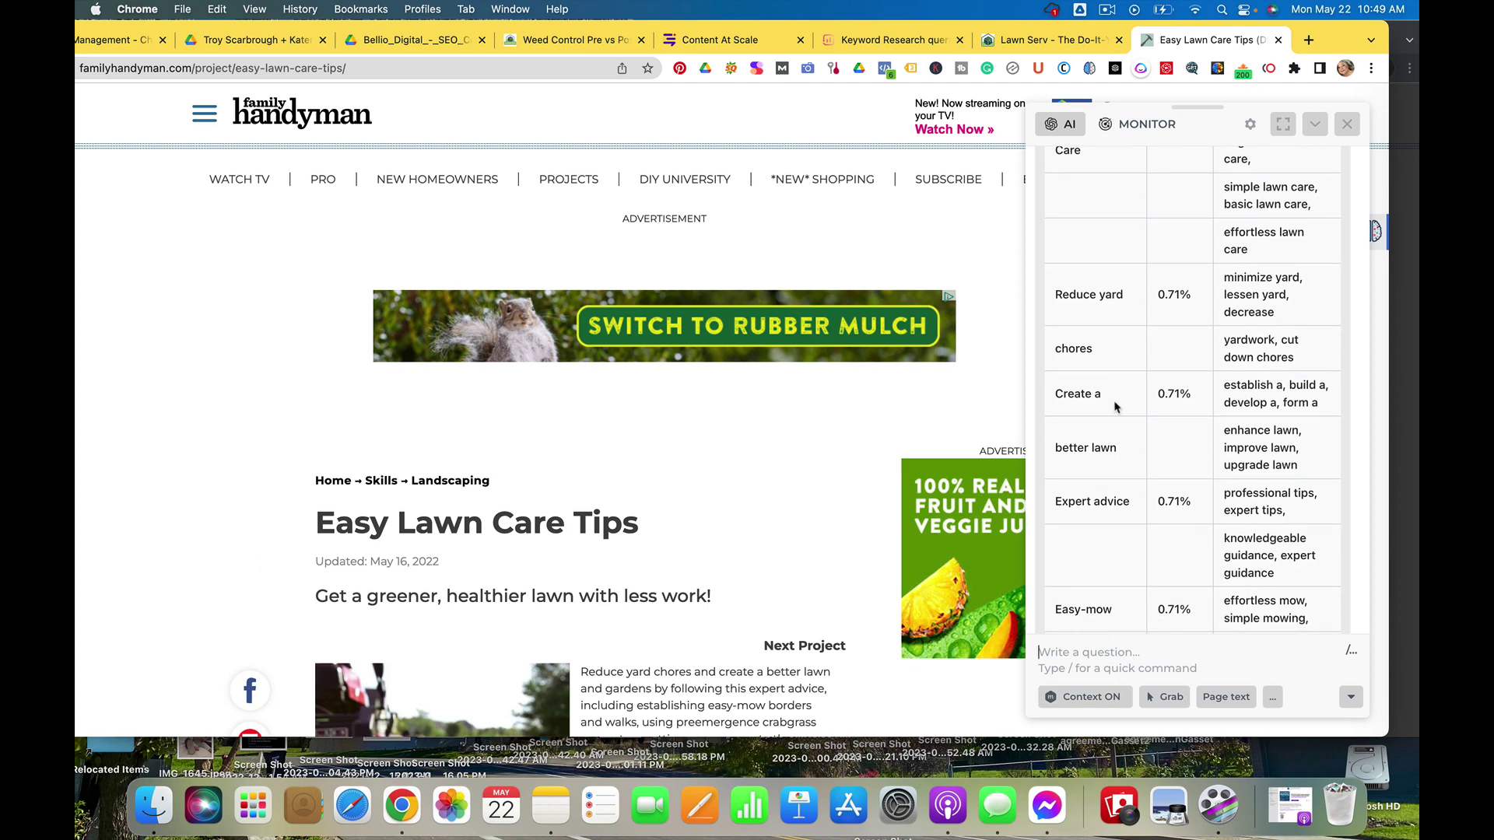
pyautogui.scroll(-4, 1115, 406)
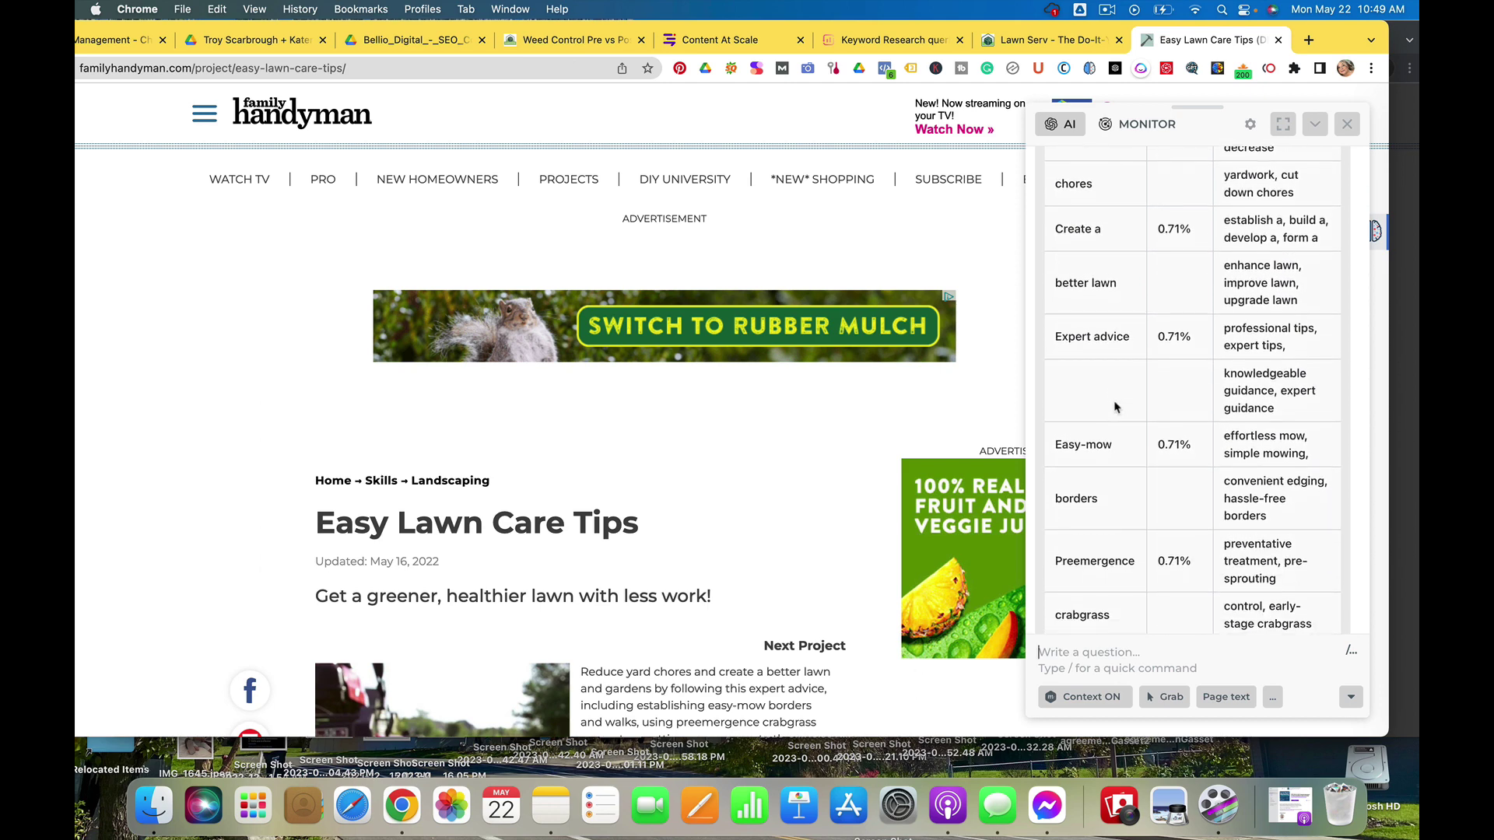
pyautogui.scroll(-7, 1123, 354)
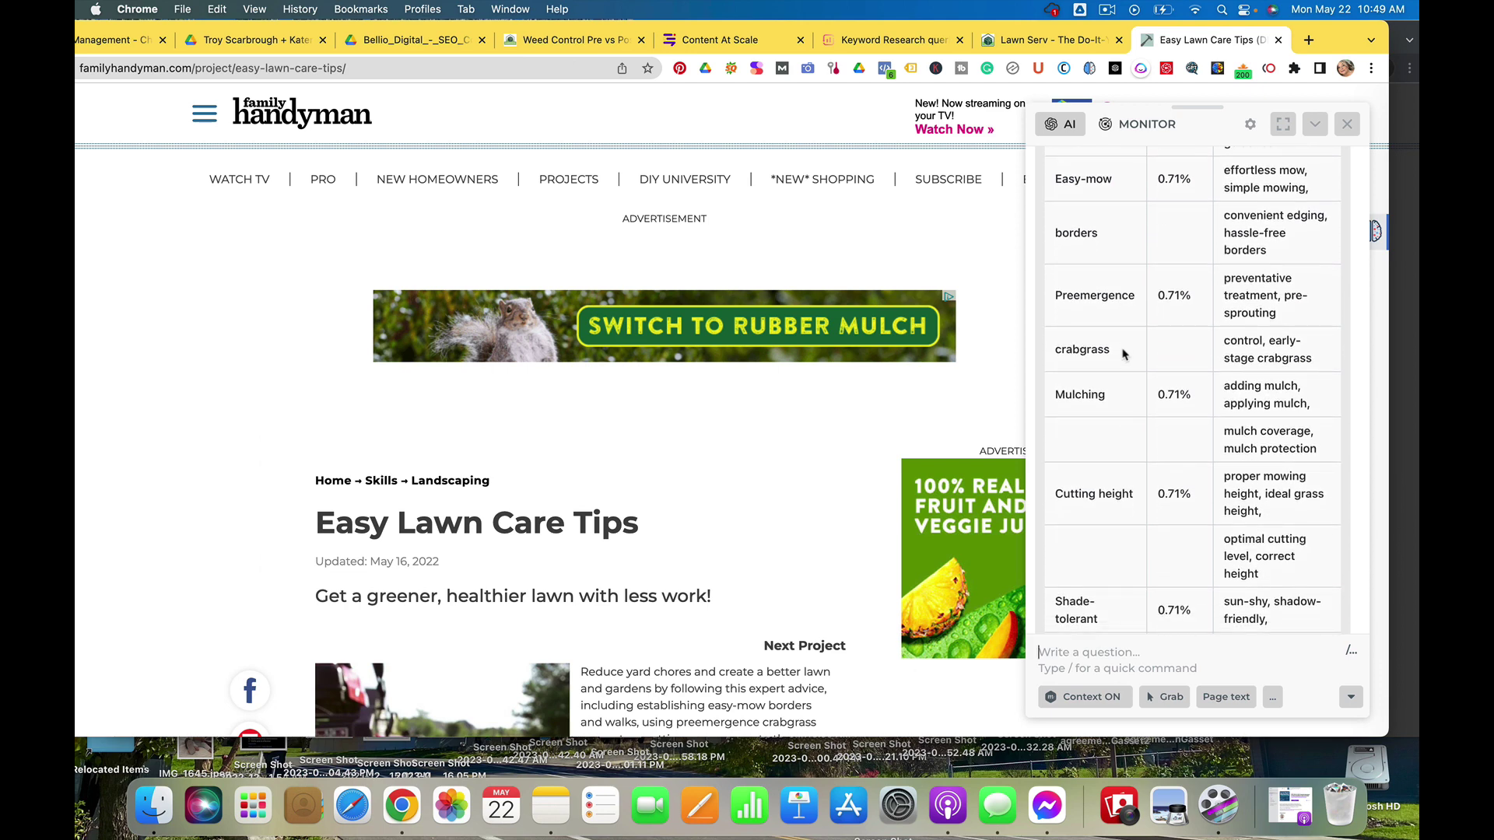
pyautogui.scroll(-6, 1123, 354)
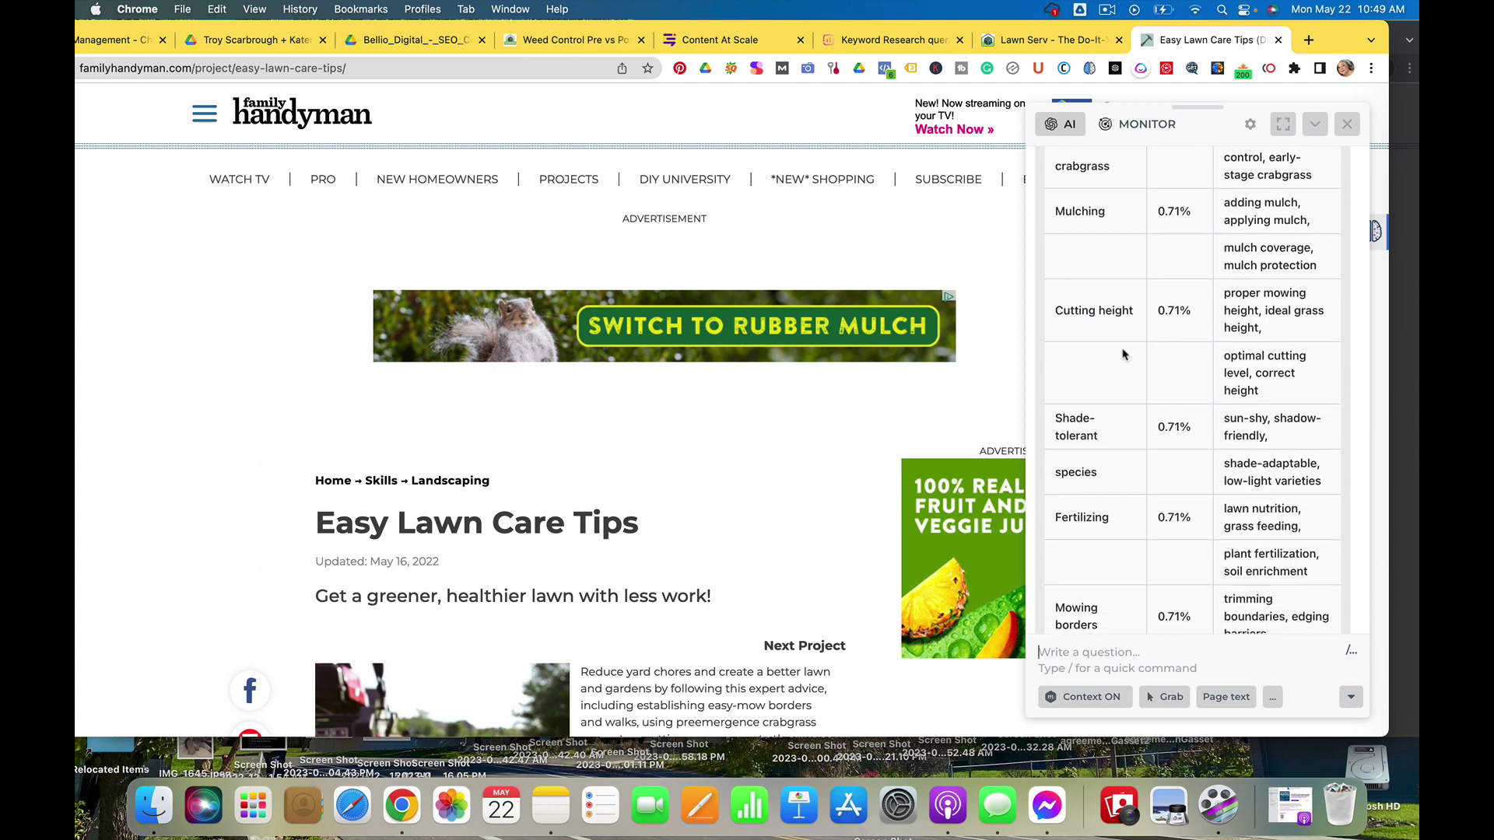
pyautogui.scroll(-10, 1123, 354)
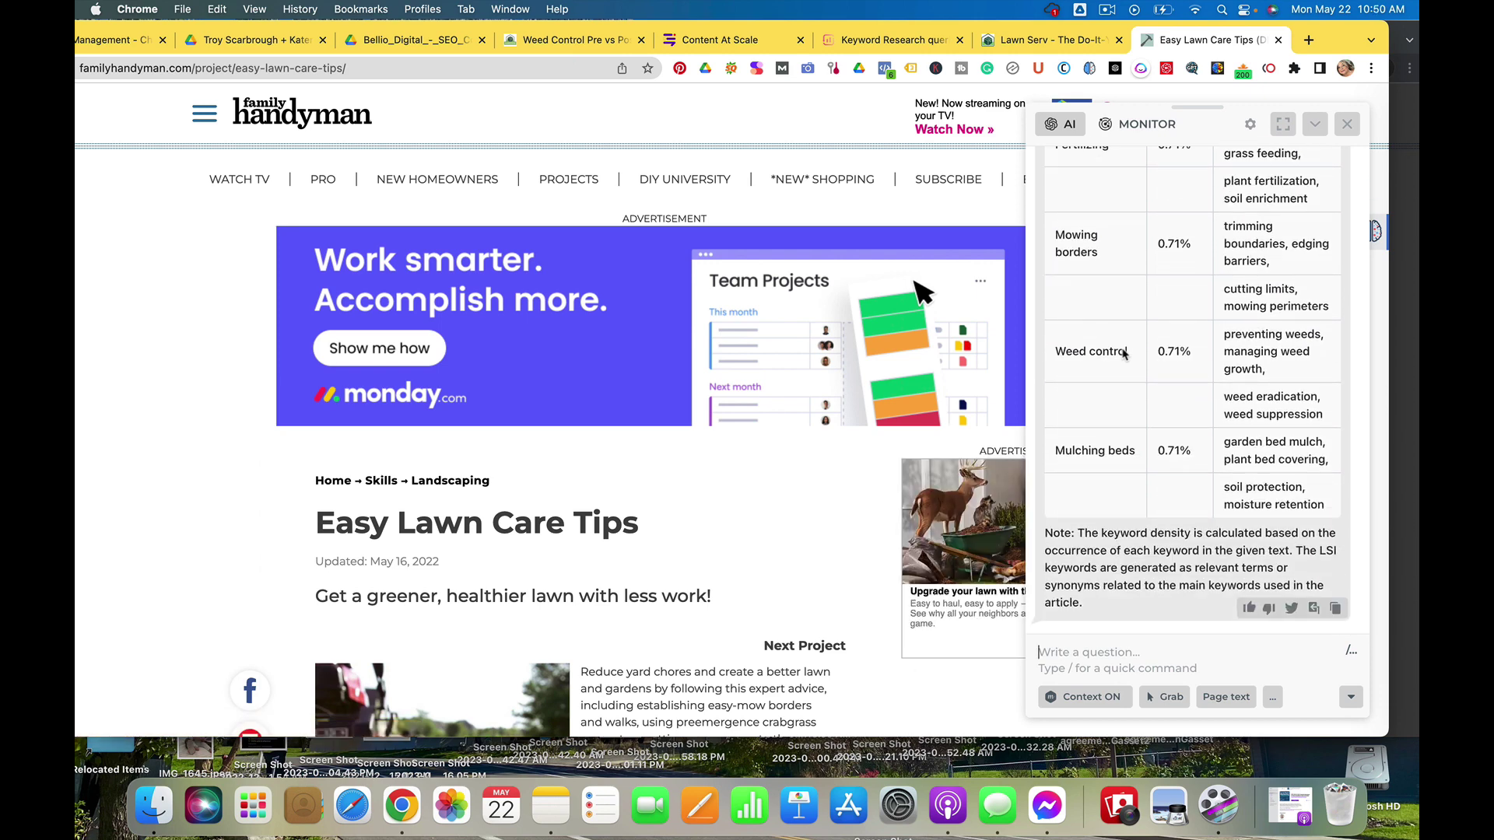
pyautogui.scroll(1, 1122, 354)
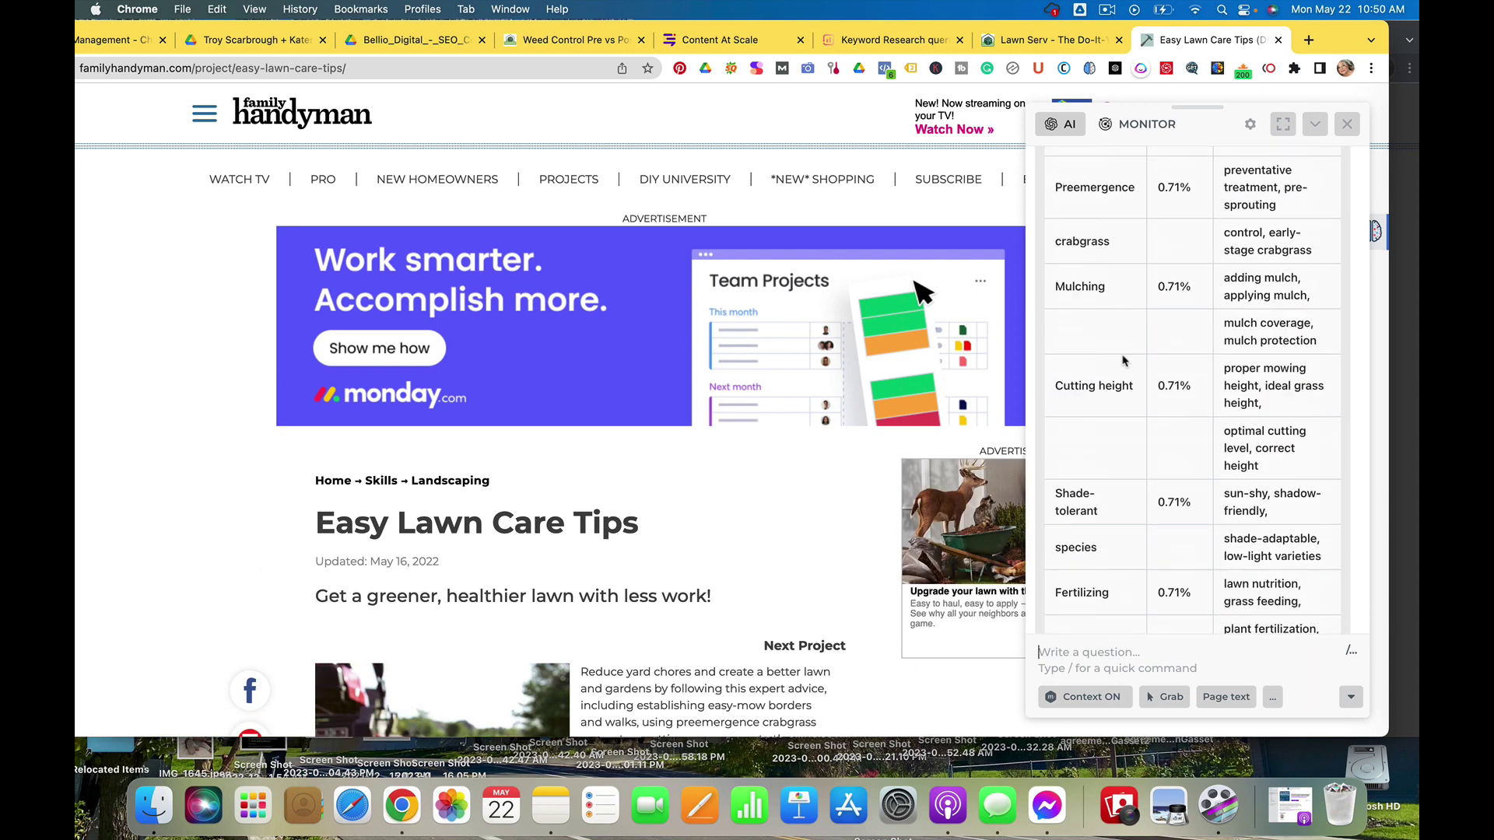
pyautogui.scroll(10, 1123, 359)
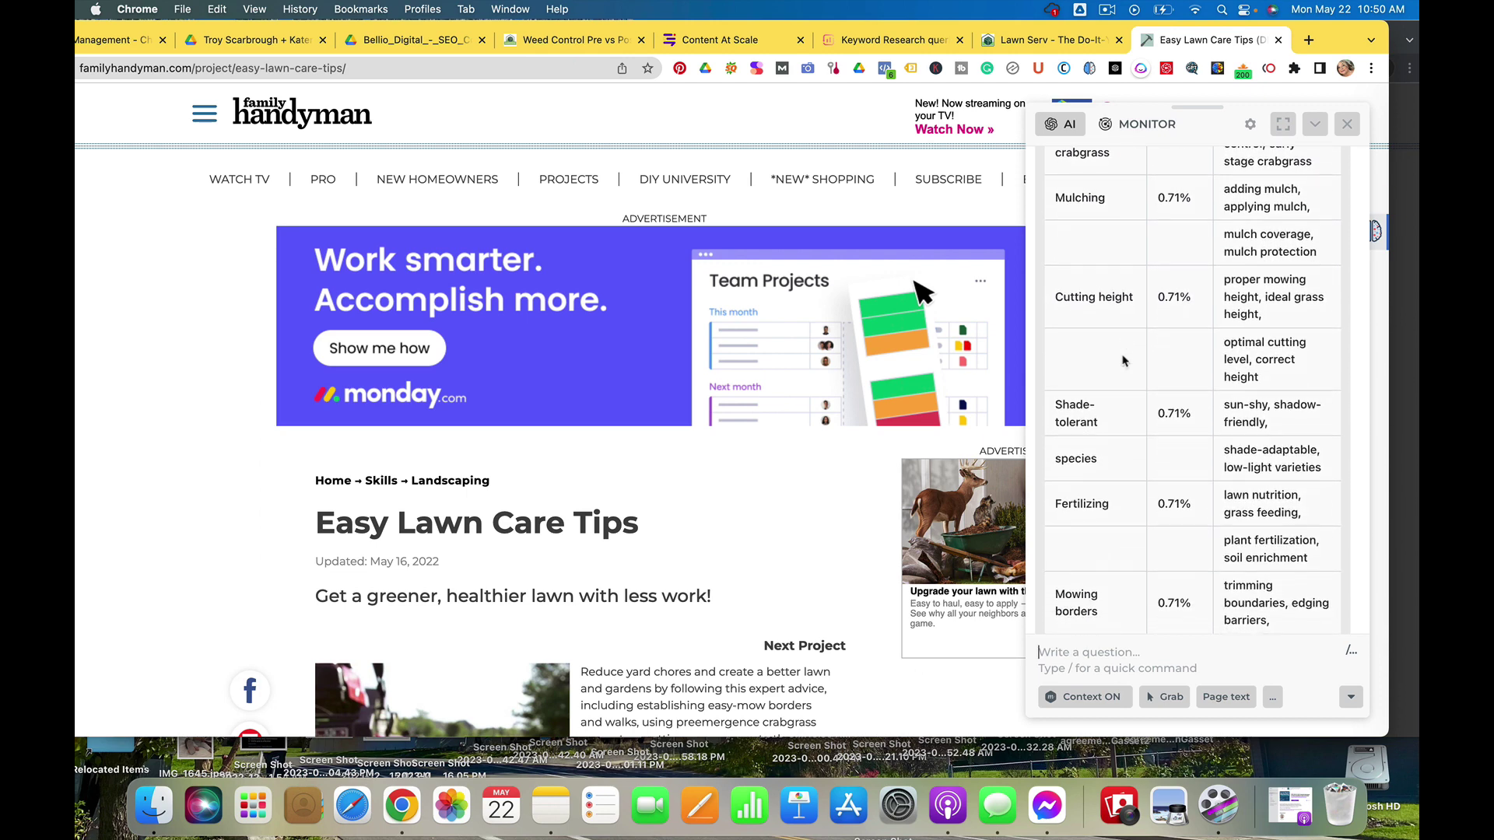
# Review the extracted keywords again, from the expert advice row down to the mulching beds row, along with their LSI keywords
pyautogui.scroll(5, 1119, 354)
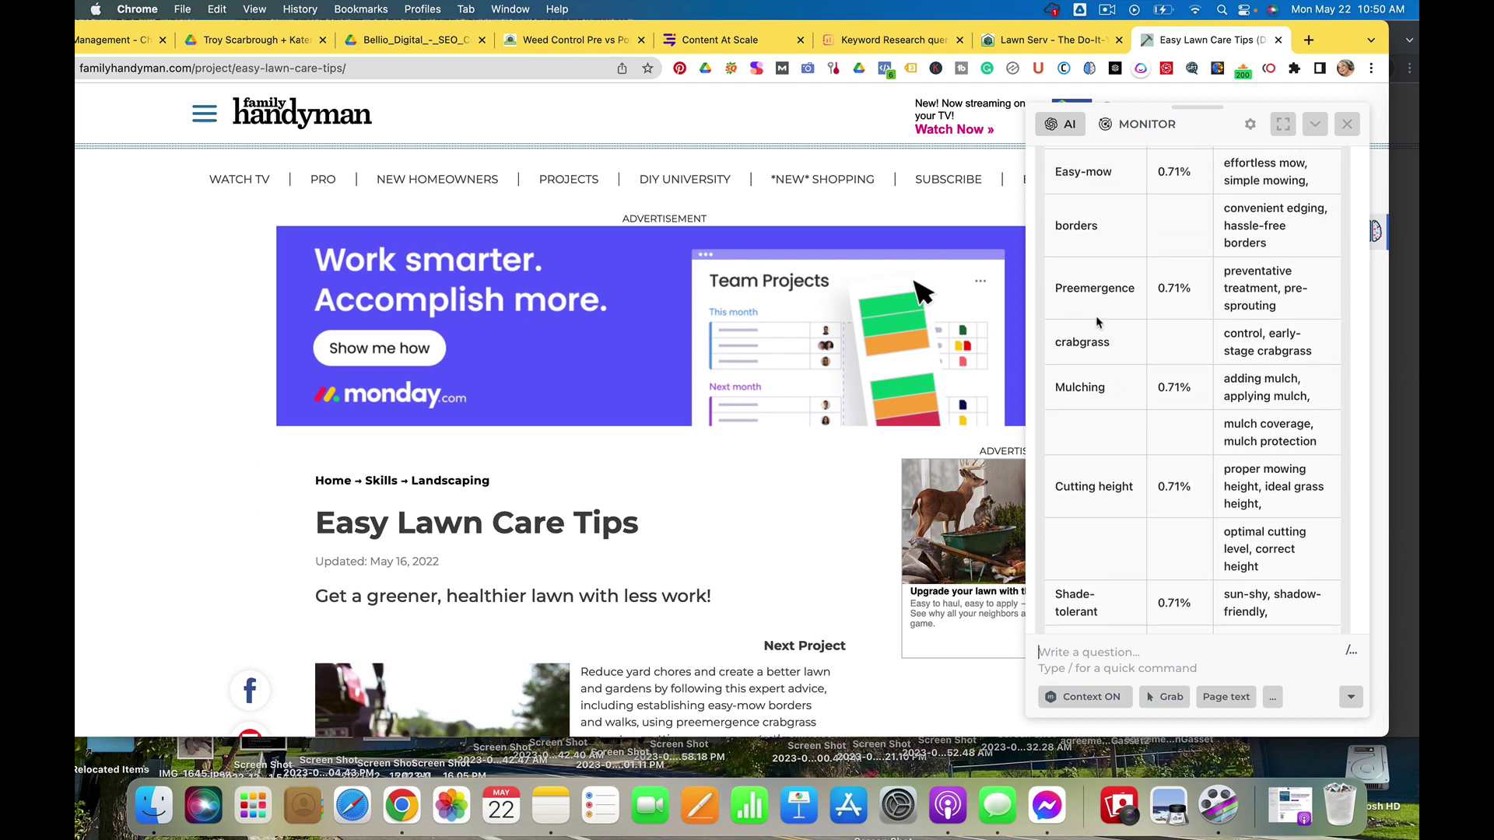
pyautogui.scroll(3, 1114, 307)
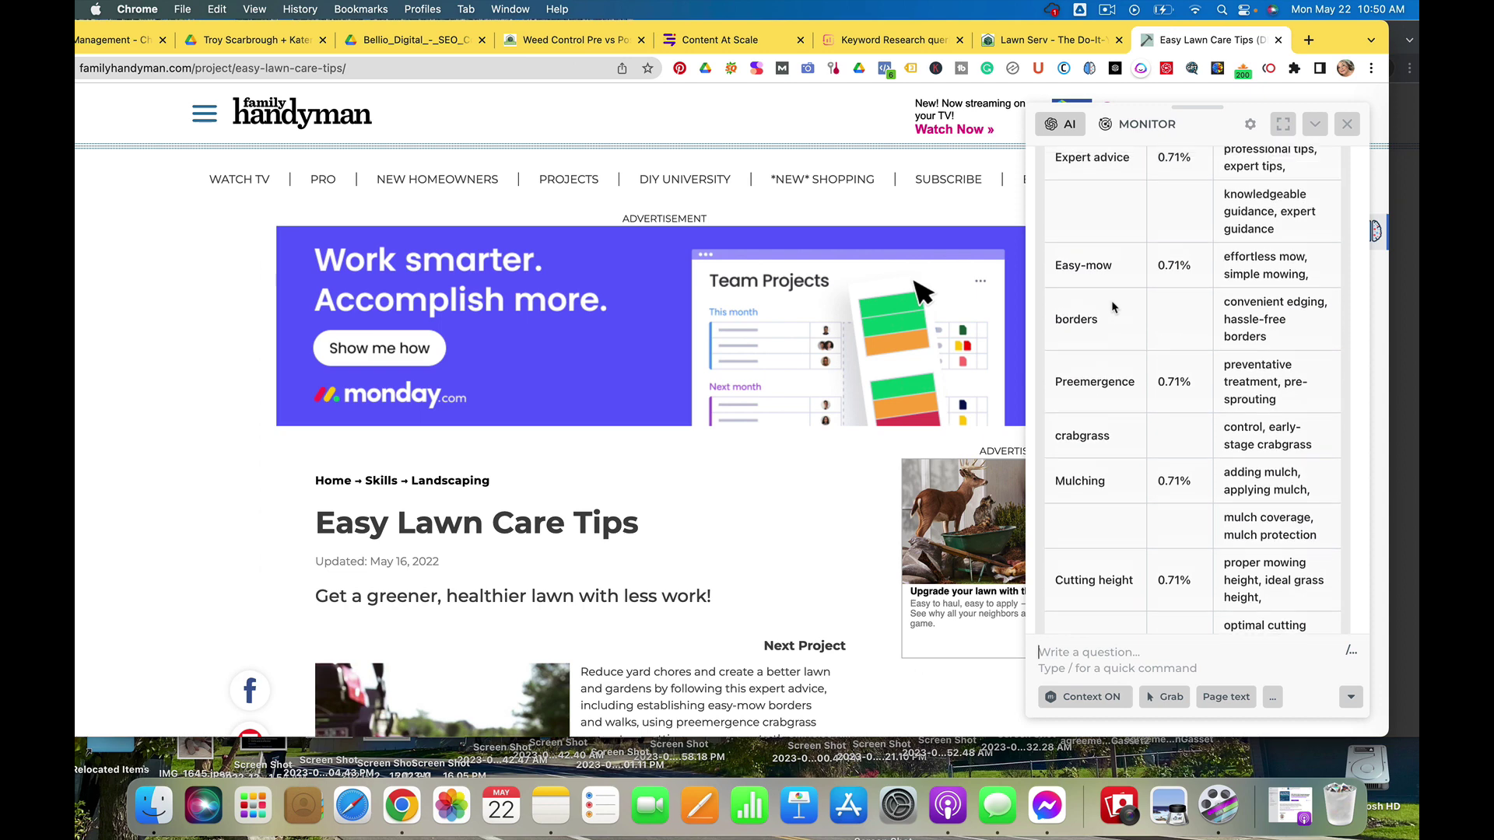
pyautogui.scroll(-10, 1113, 307)
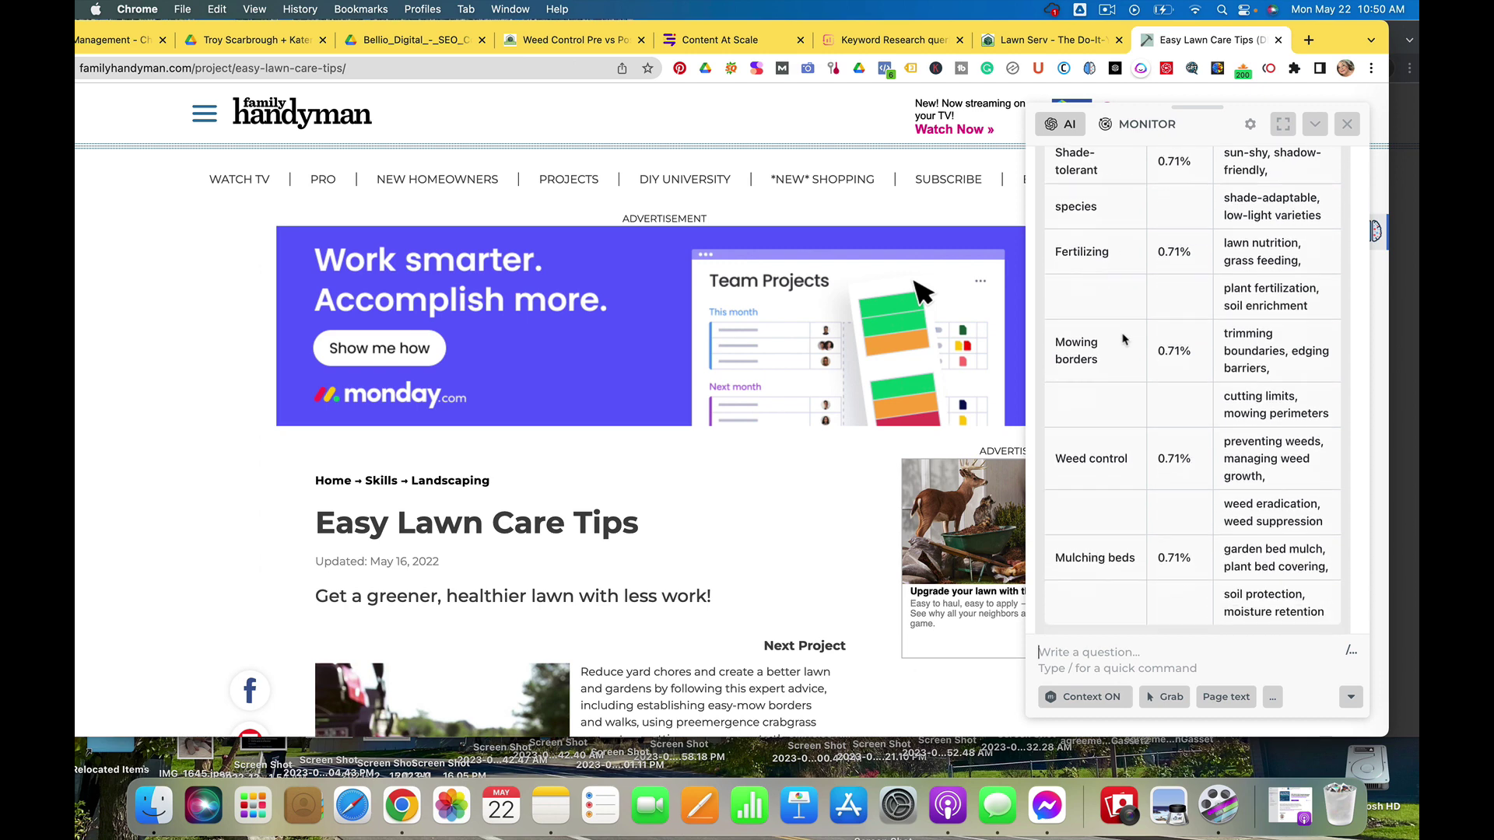
pyautogui.scroll(3, 1123, 338)
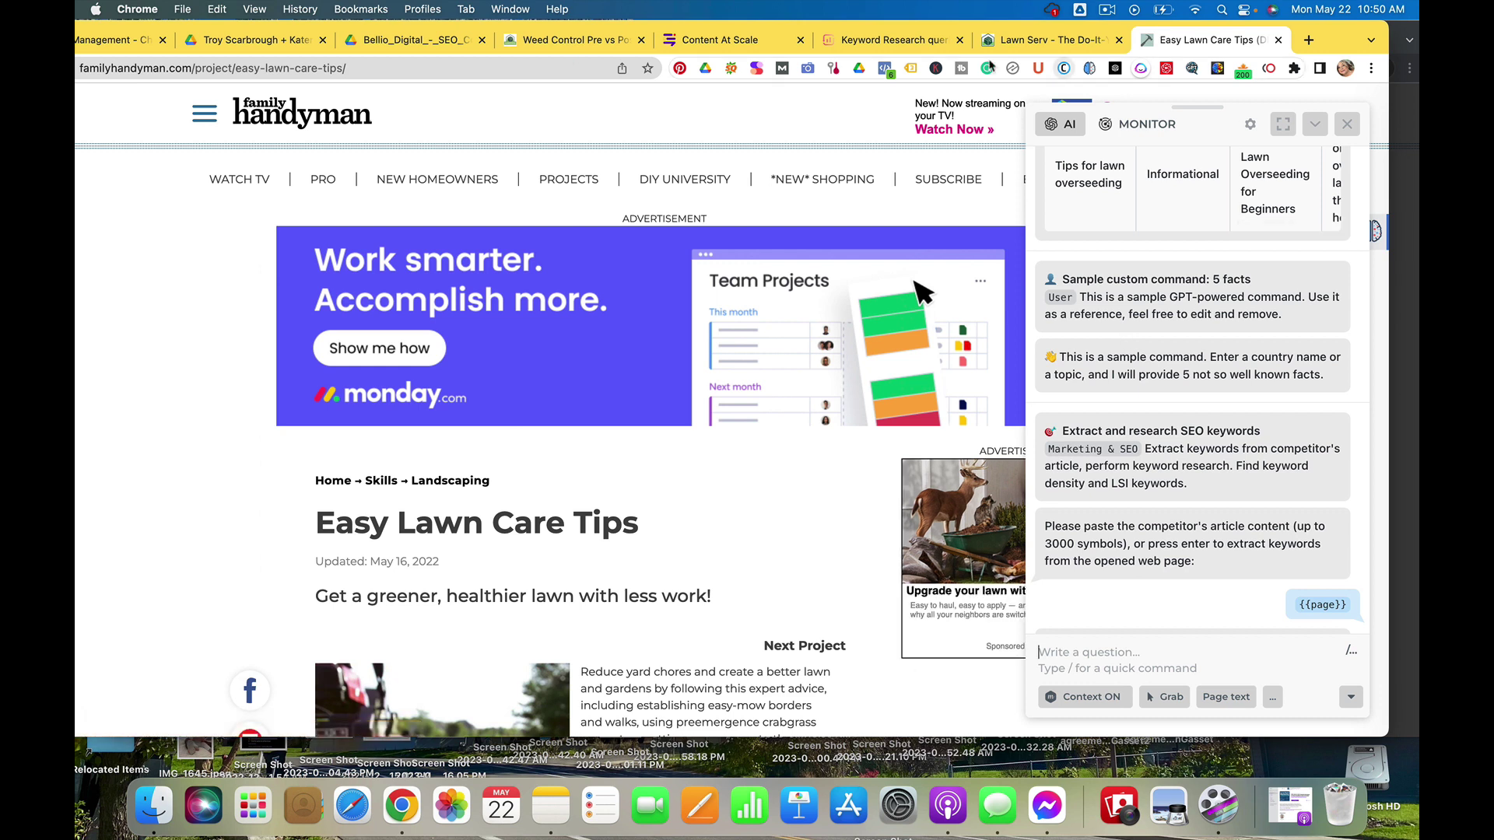
# Switch to Surfer's Keyword Research page and open the "diy lawn care for beginners" query from the research history
pyautogui.click(864, 45)
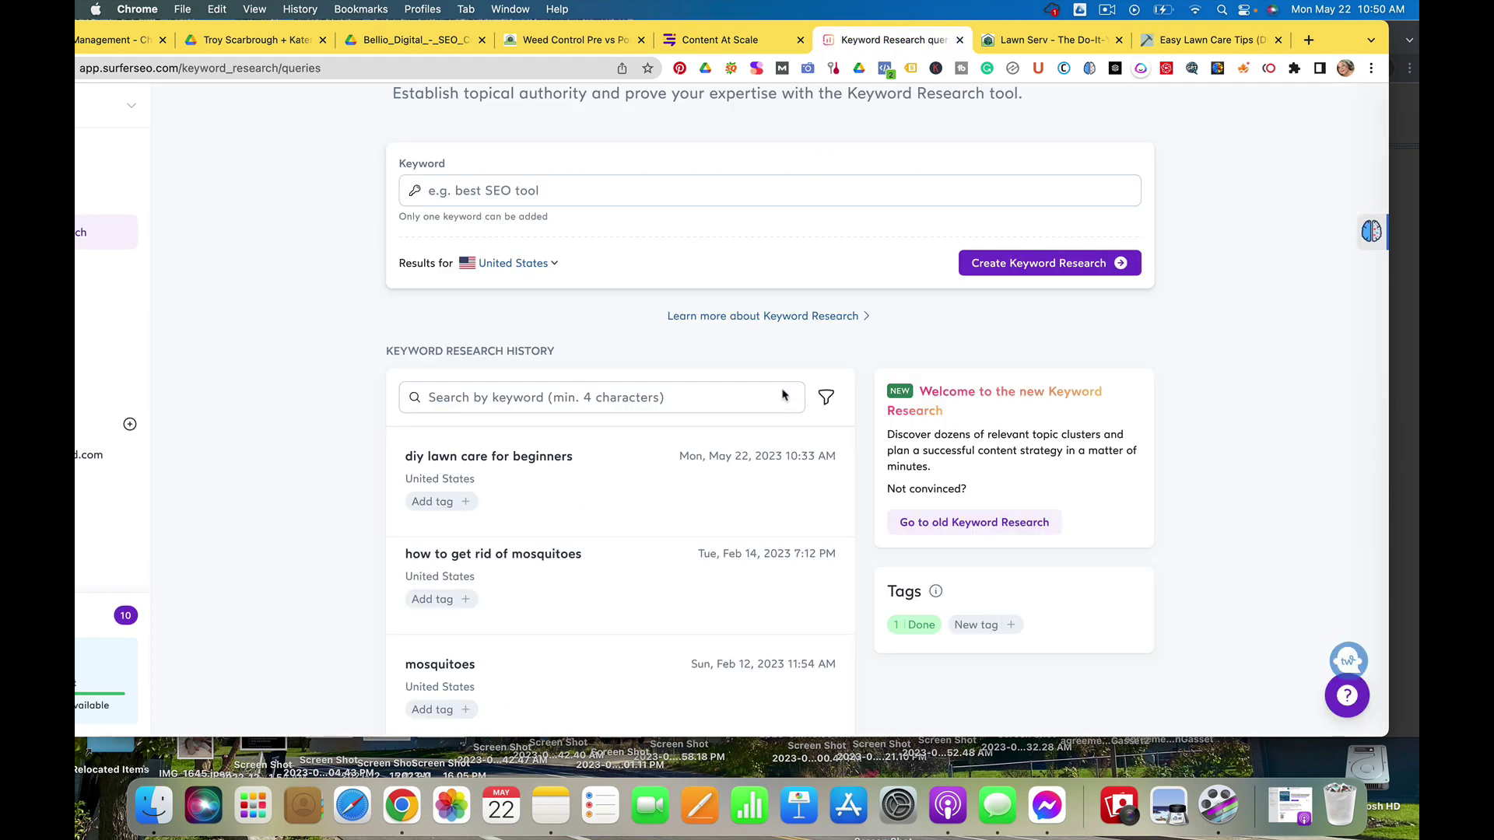
pyautogui.scroll(-1, 738, 478)
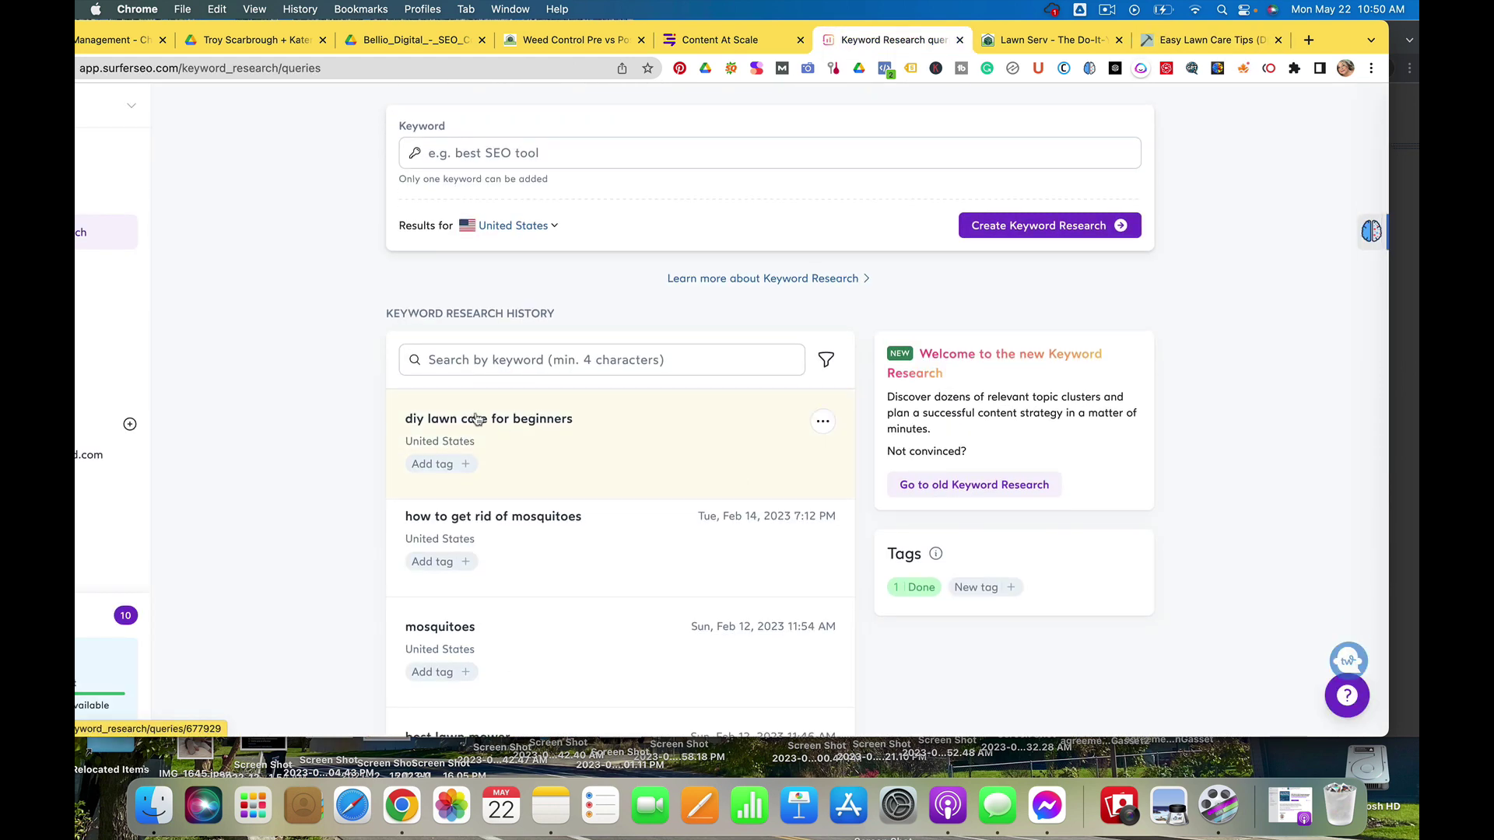
pyautogui.click(823, 424)
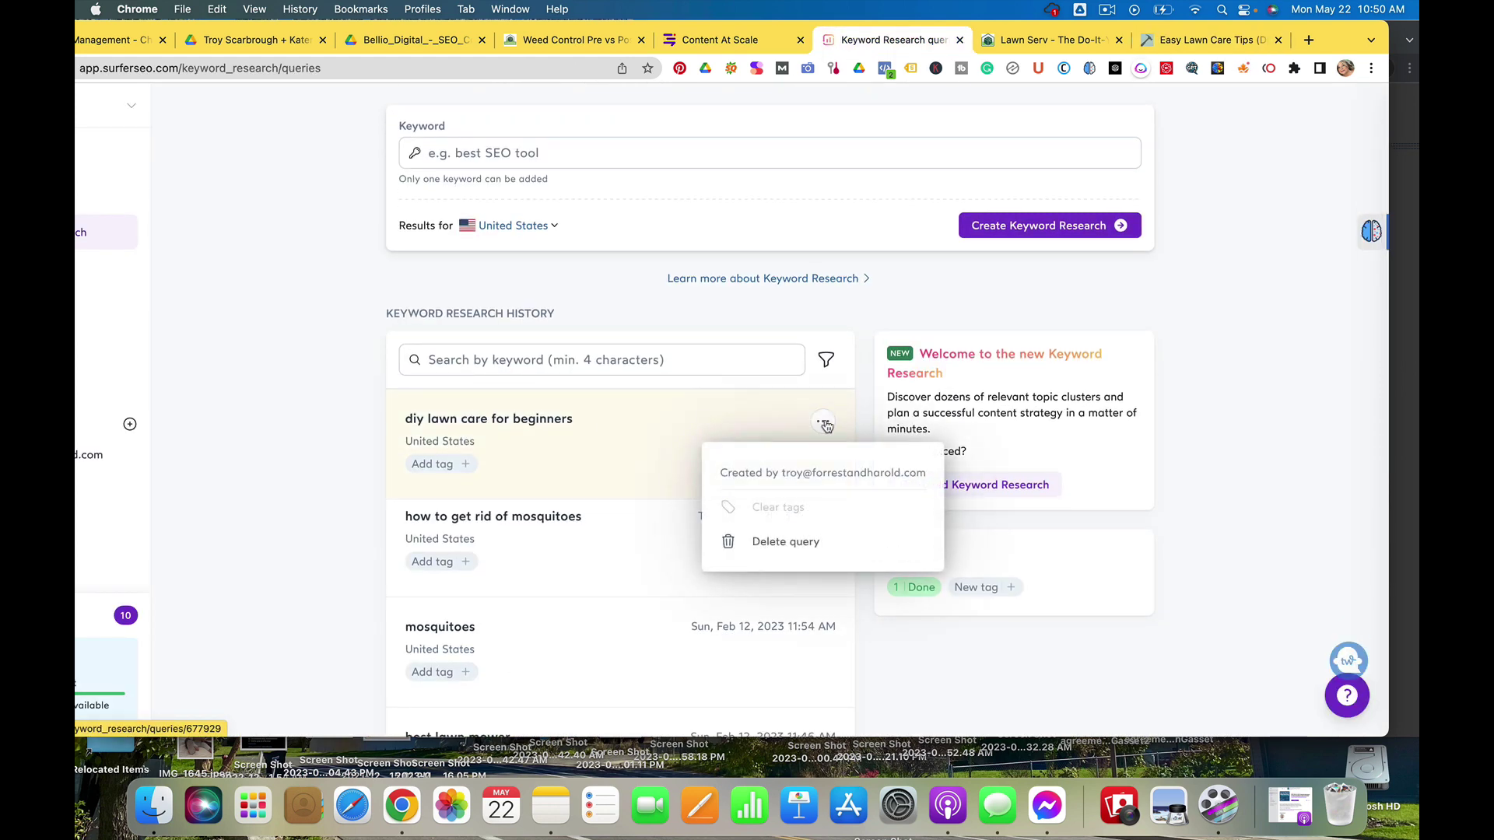
pyautogui.click(664, 421)
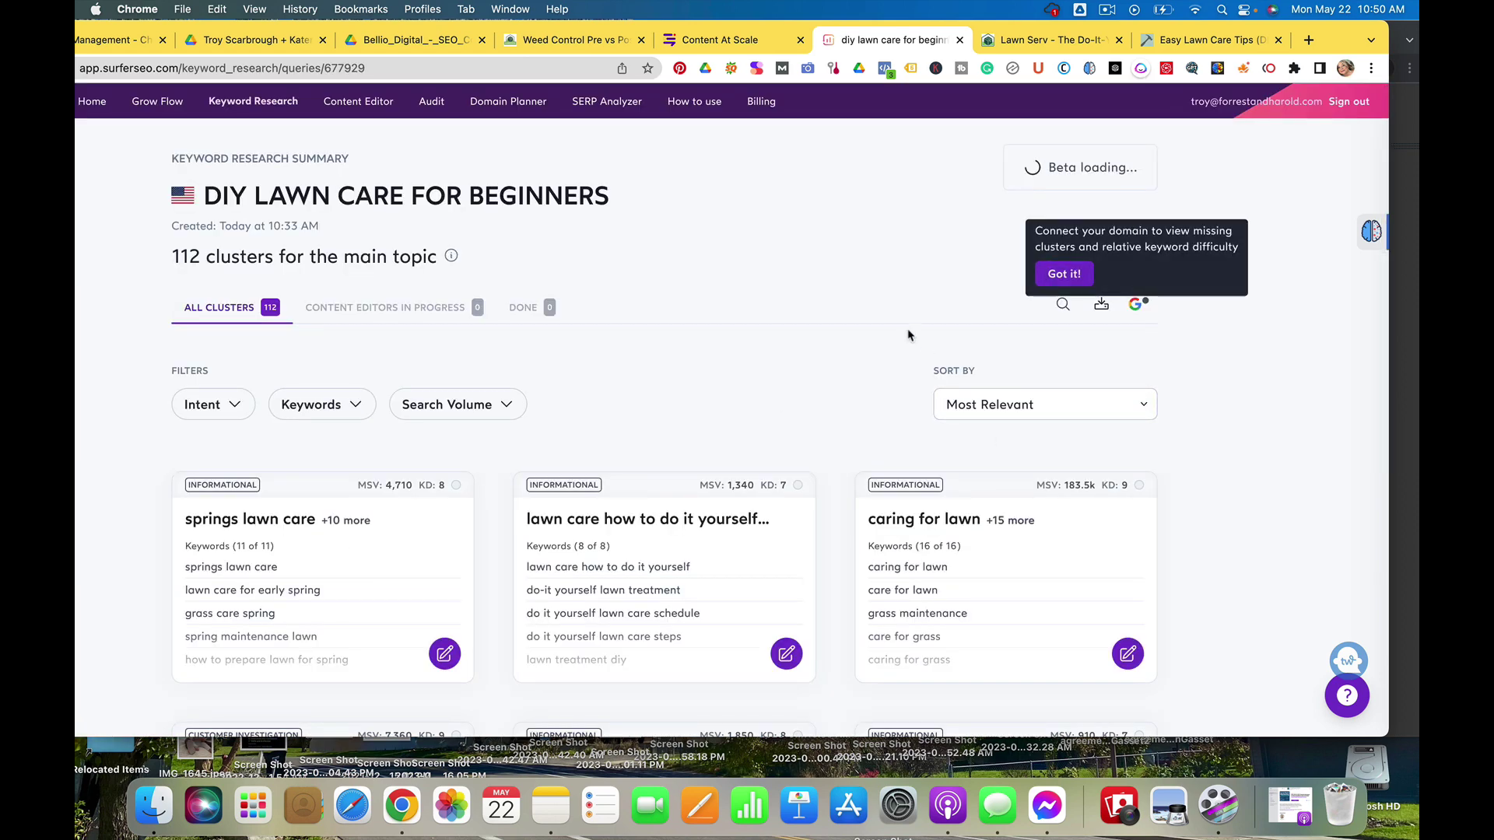
# Examine the first keyword clusters in the summary, starting with "springs lawn care", for intent, monthly search volume and keyword difficulty
pyautogui.scroll(-2, 908, 335)
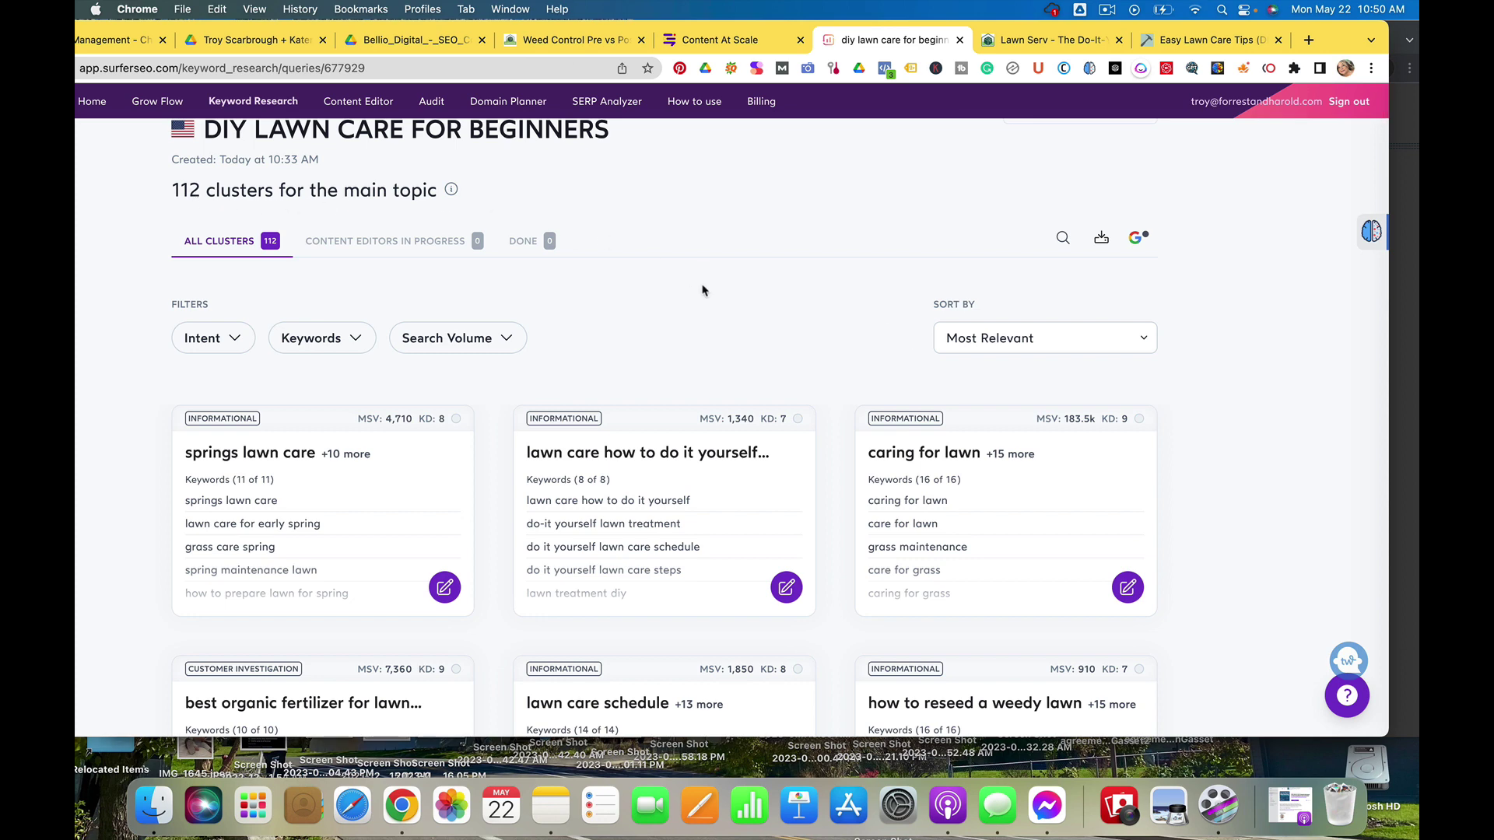
pyautogui.scroll(-2, 702, 289)
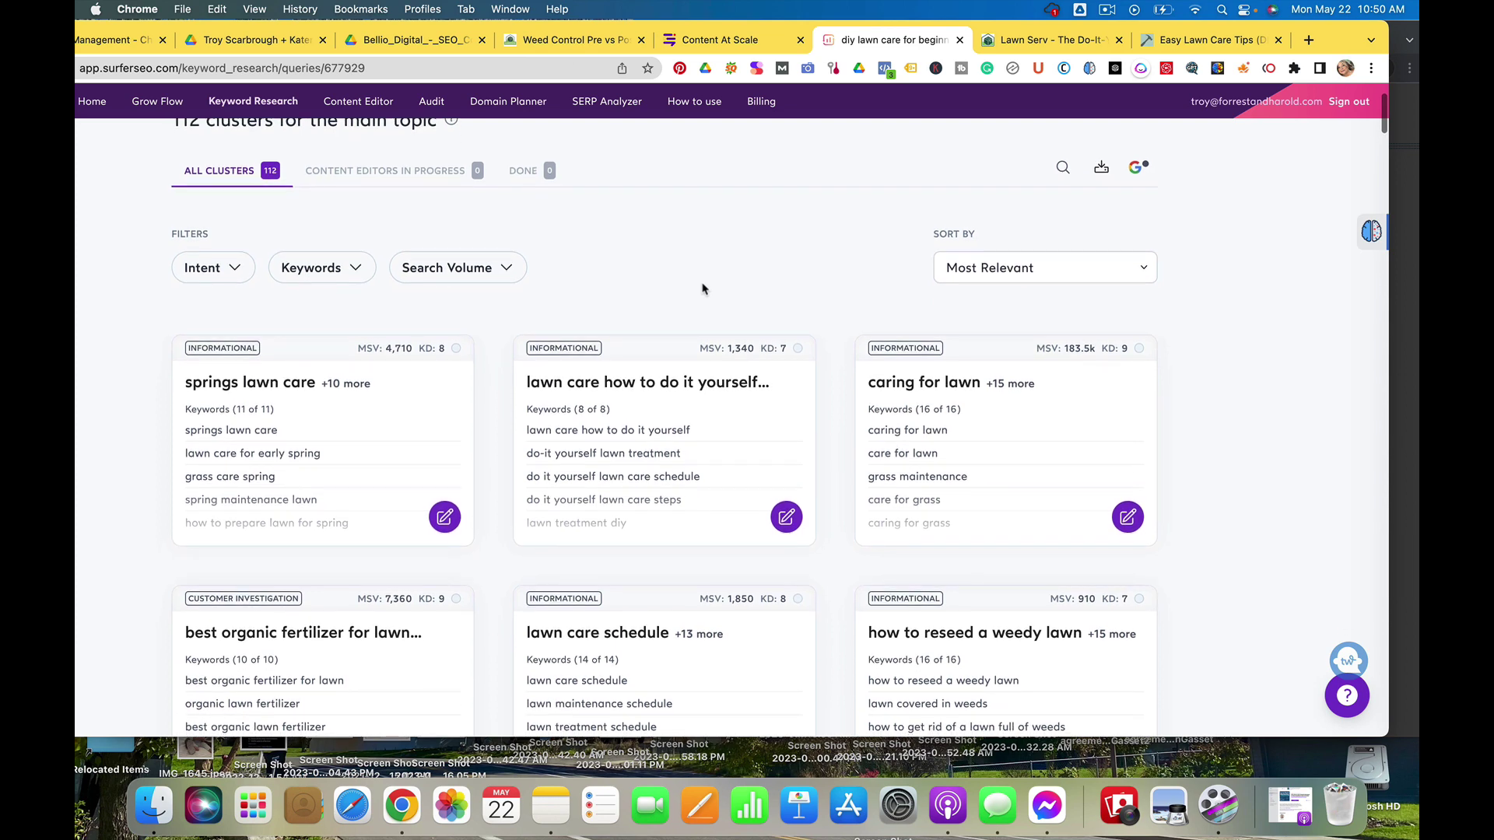
pyautogui.moveTo(280, 427)
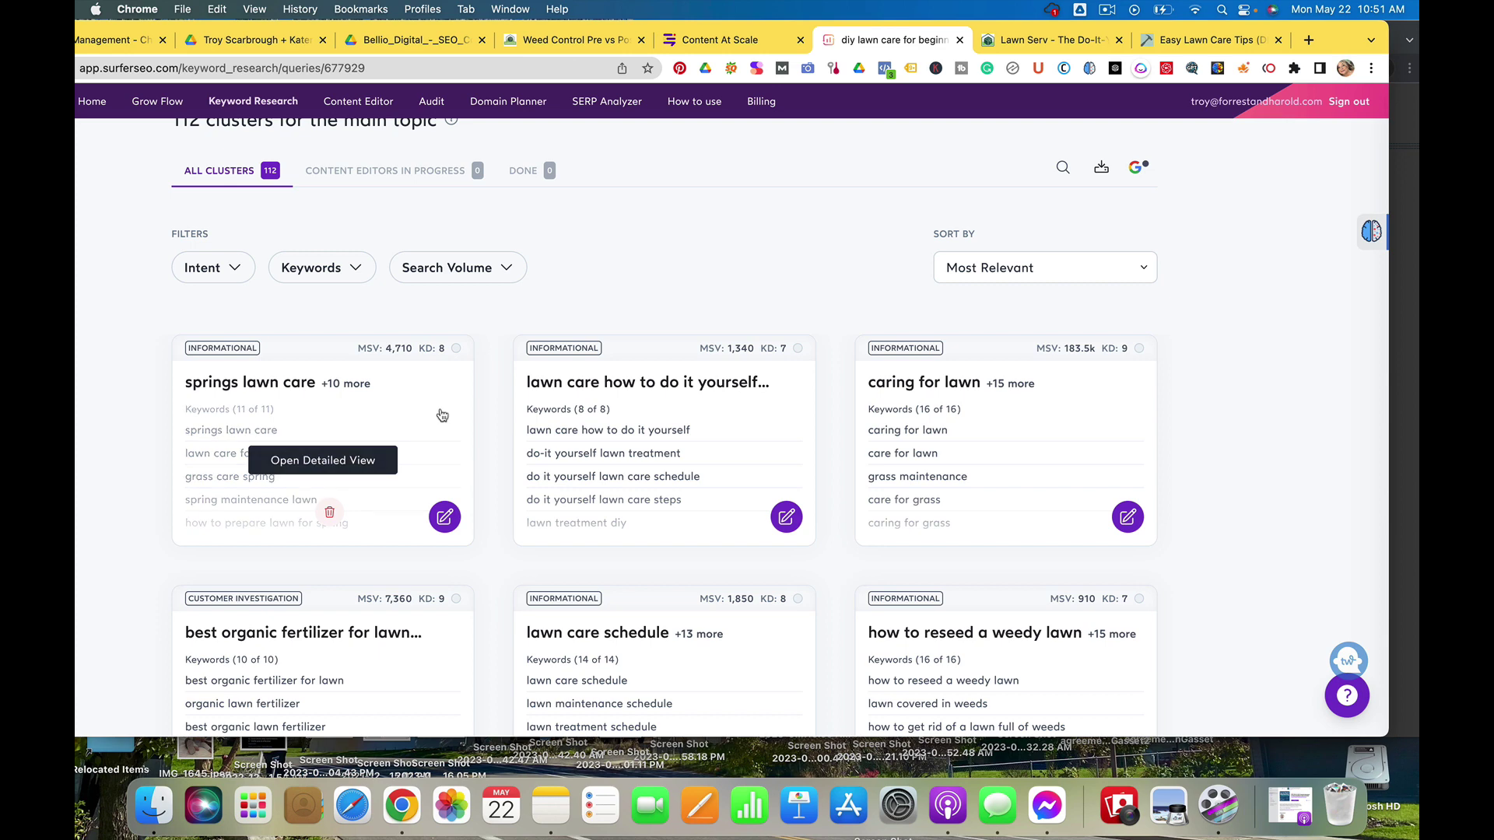
pyautogui.scroll(-1, 440, 414)
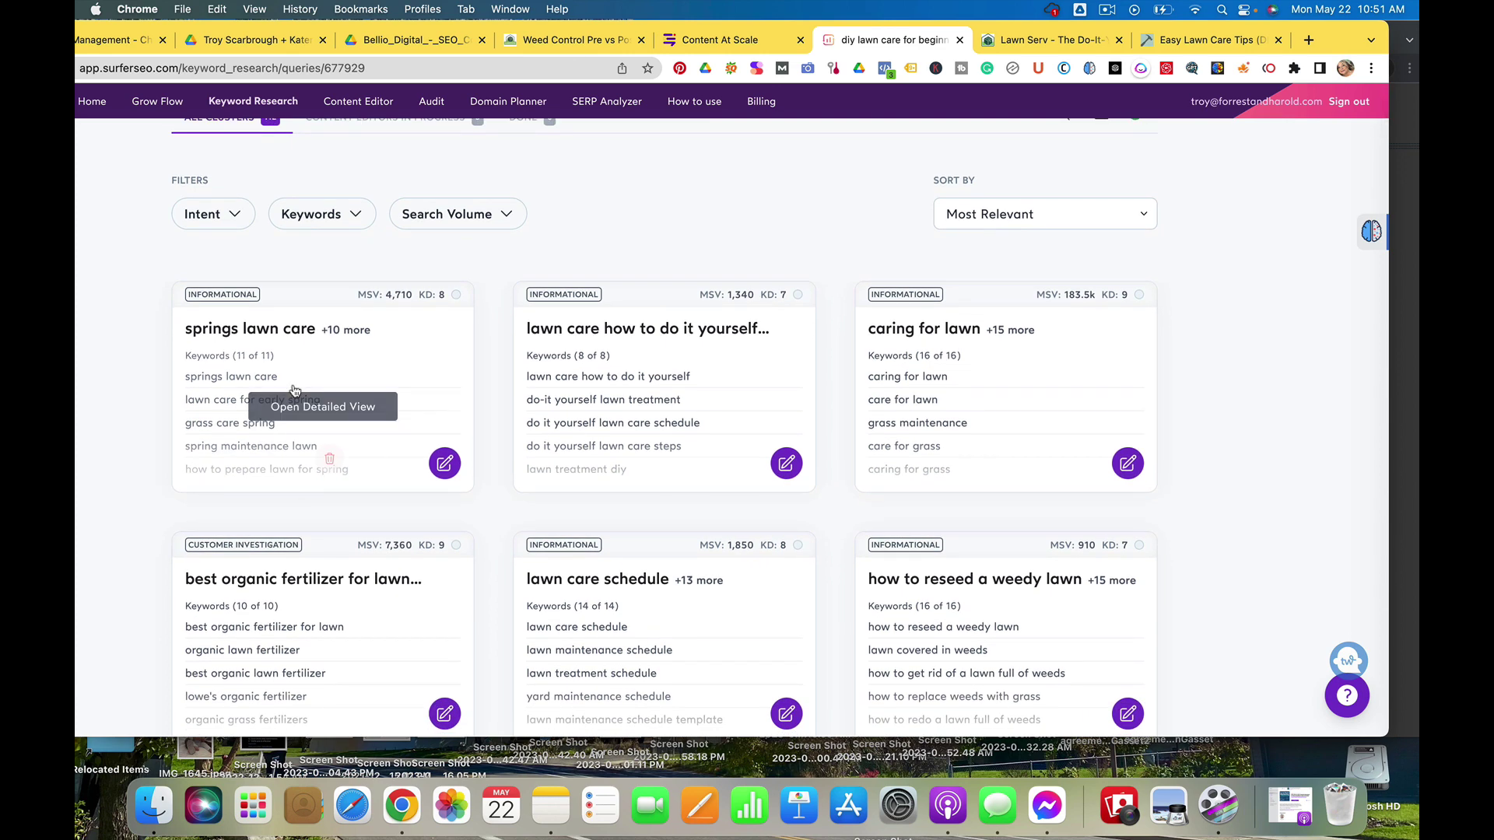
pyautogui.scroll(1, 296, 390)
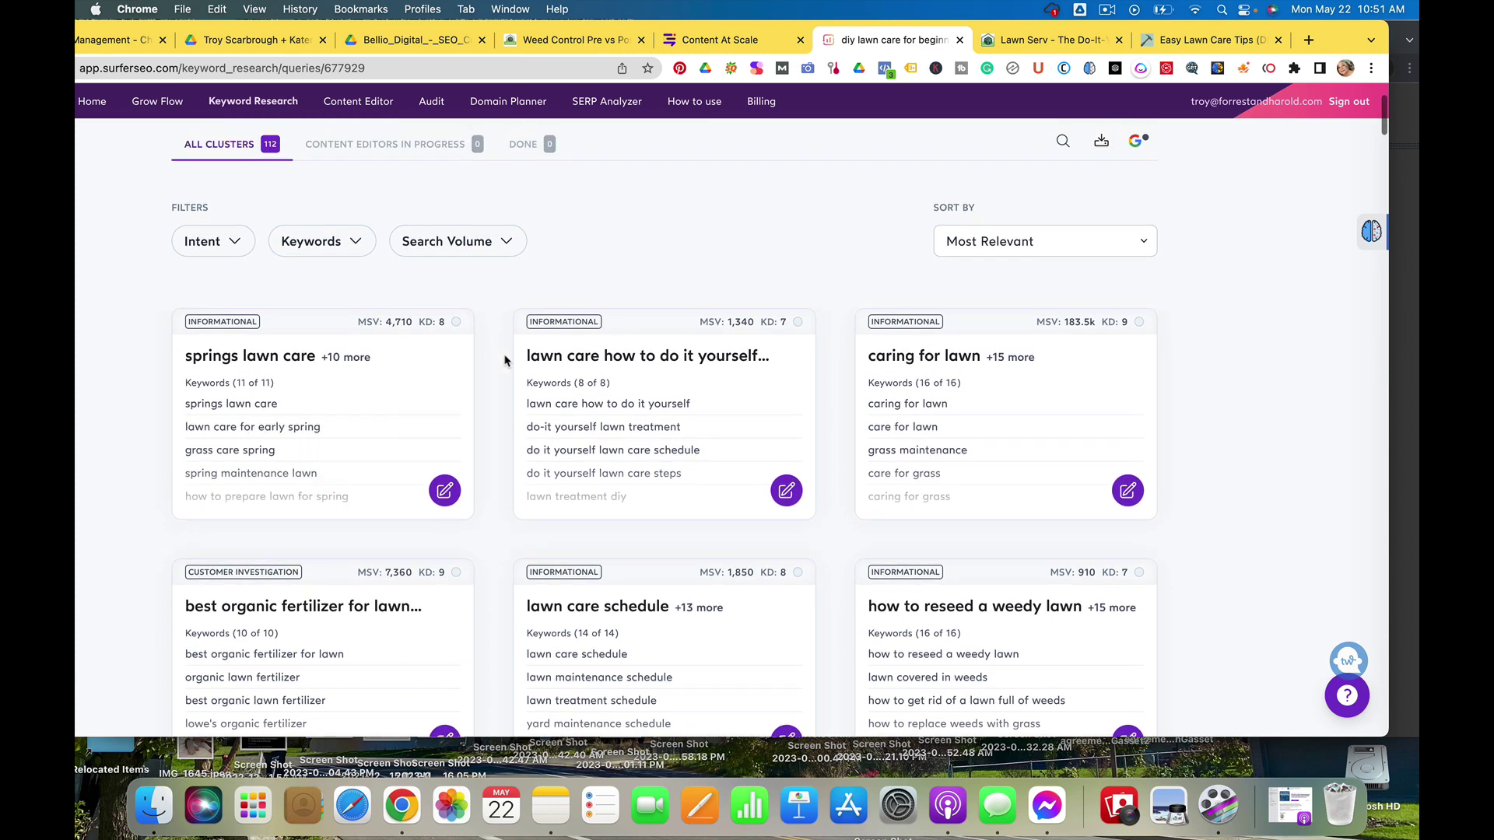